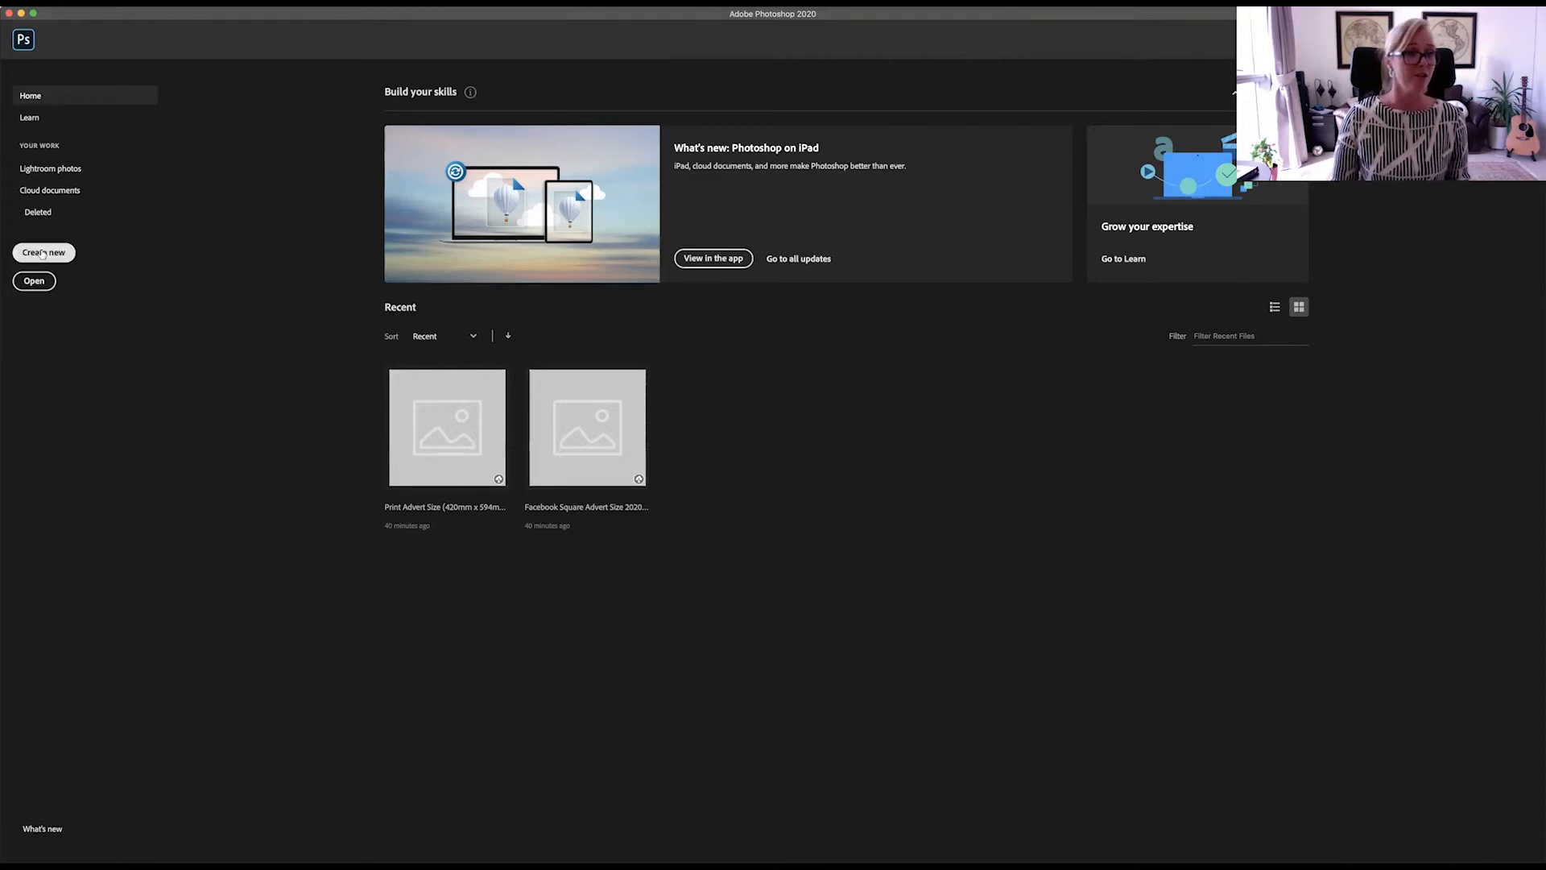
Step: Start a new document and set its width unit to millimetres
click(43, 253)
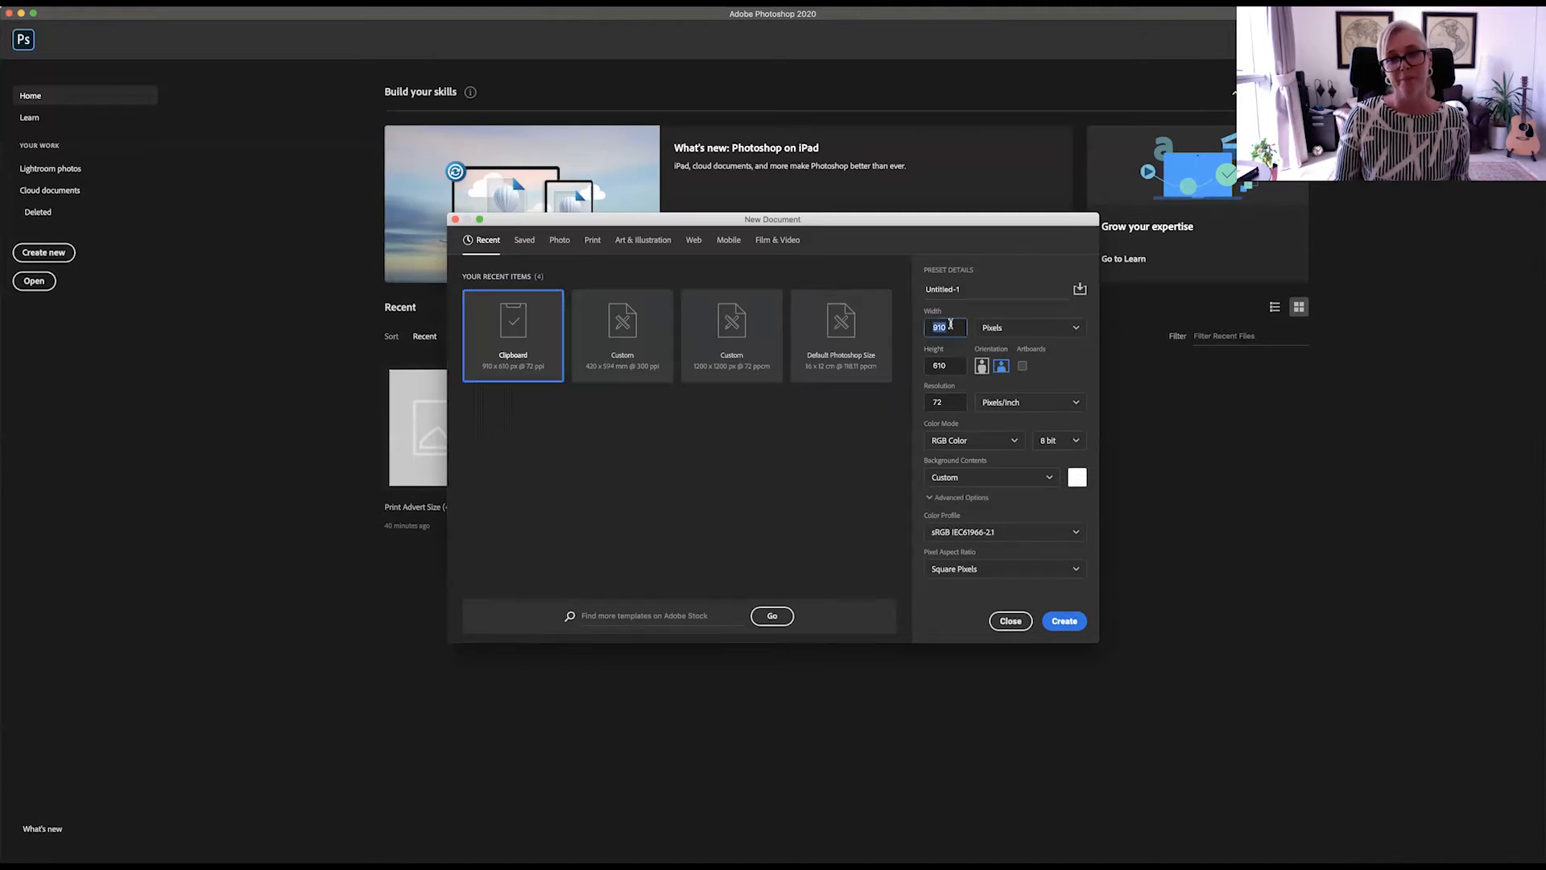
double_click(950, 325)
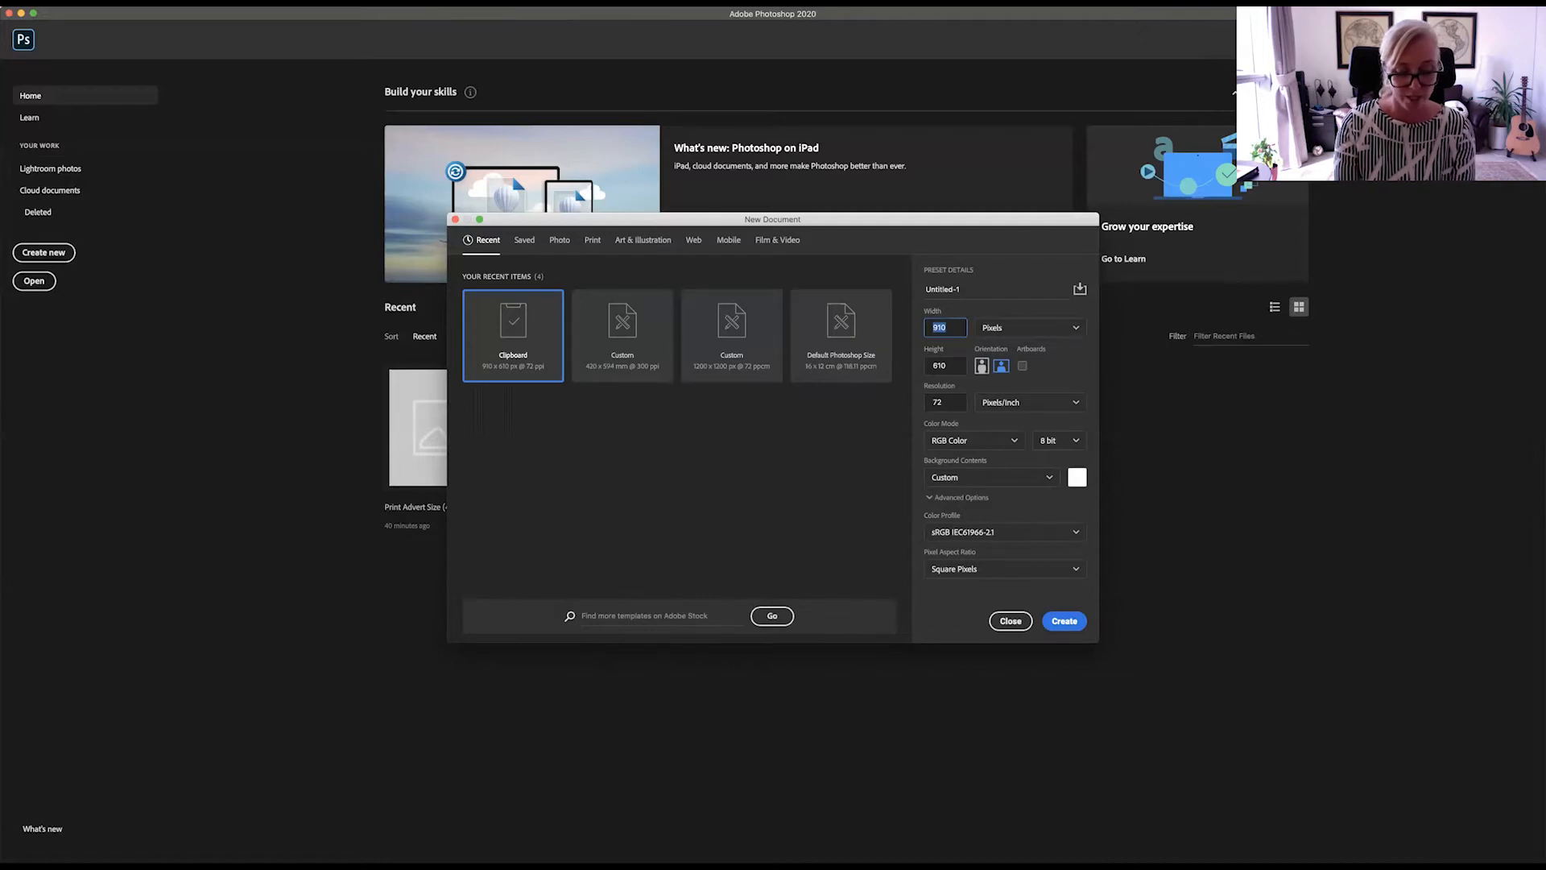
text(420)
click(1046, 331)
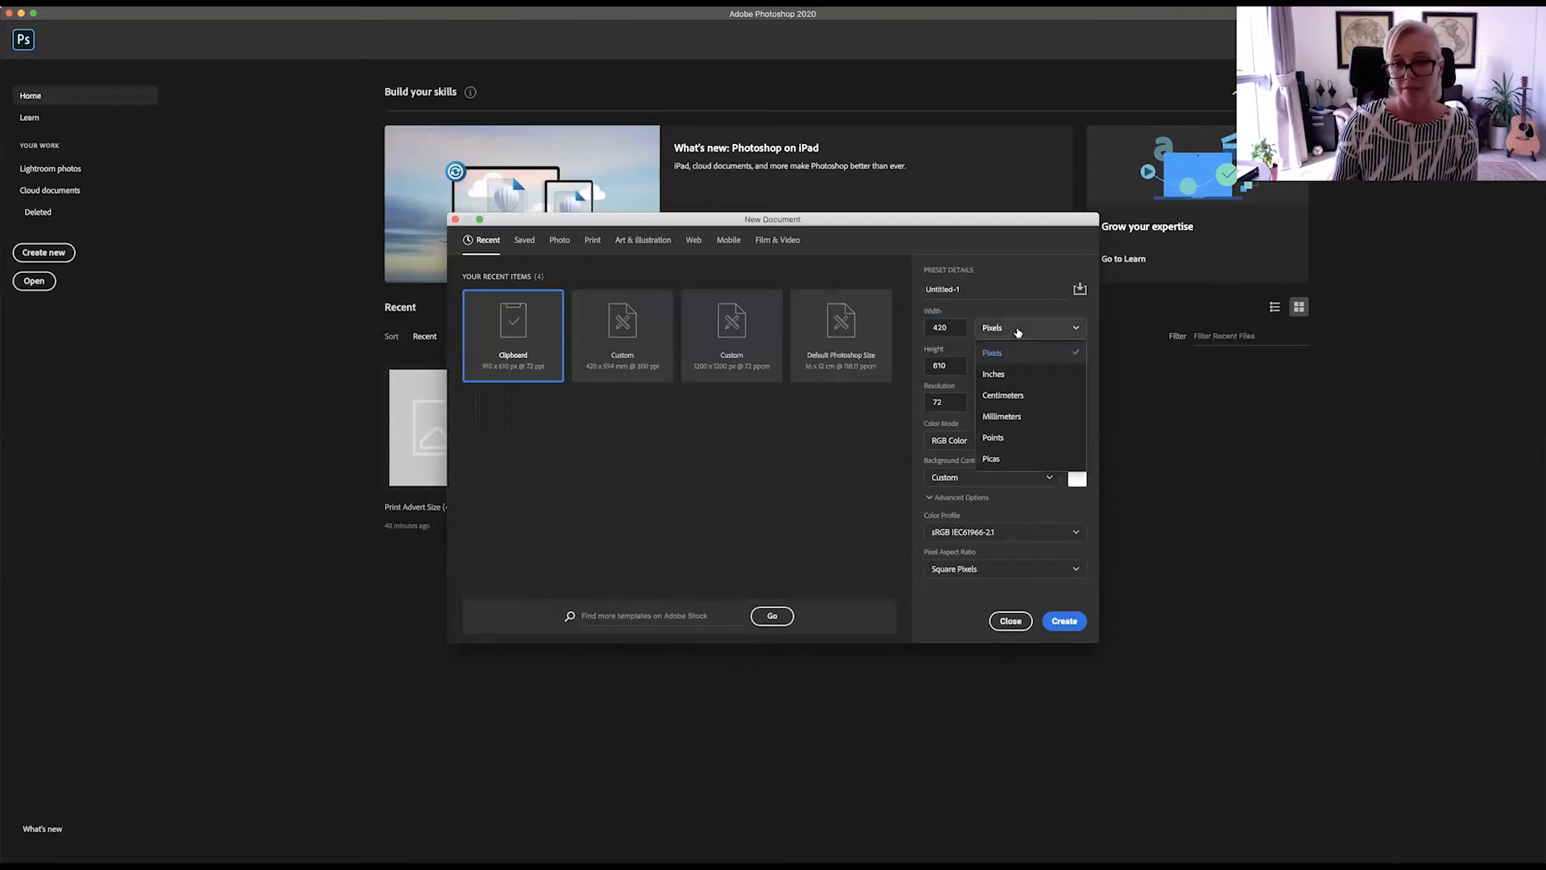
click(1036, 411)
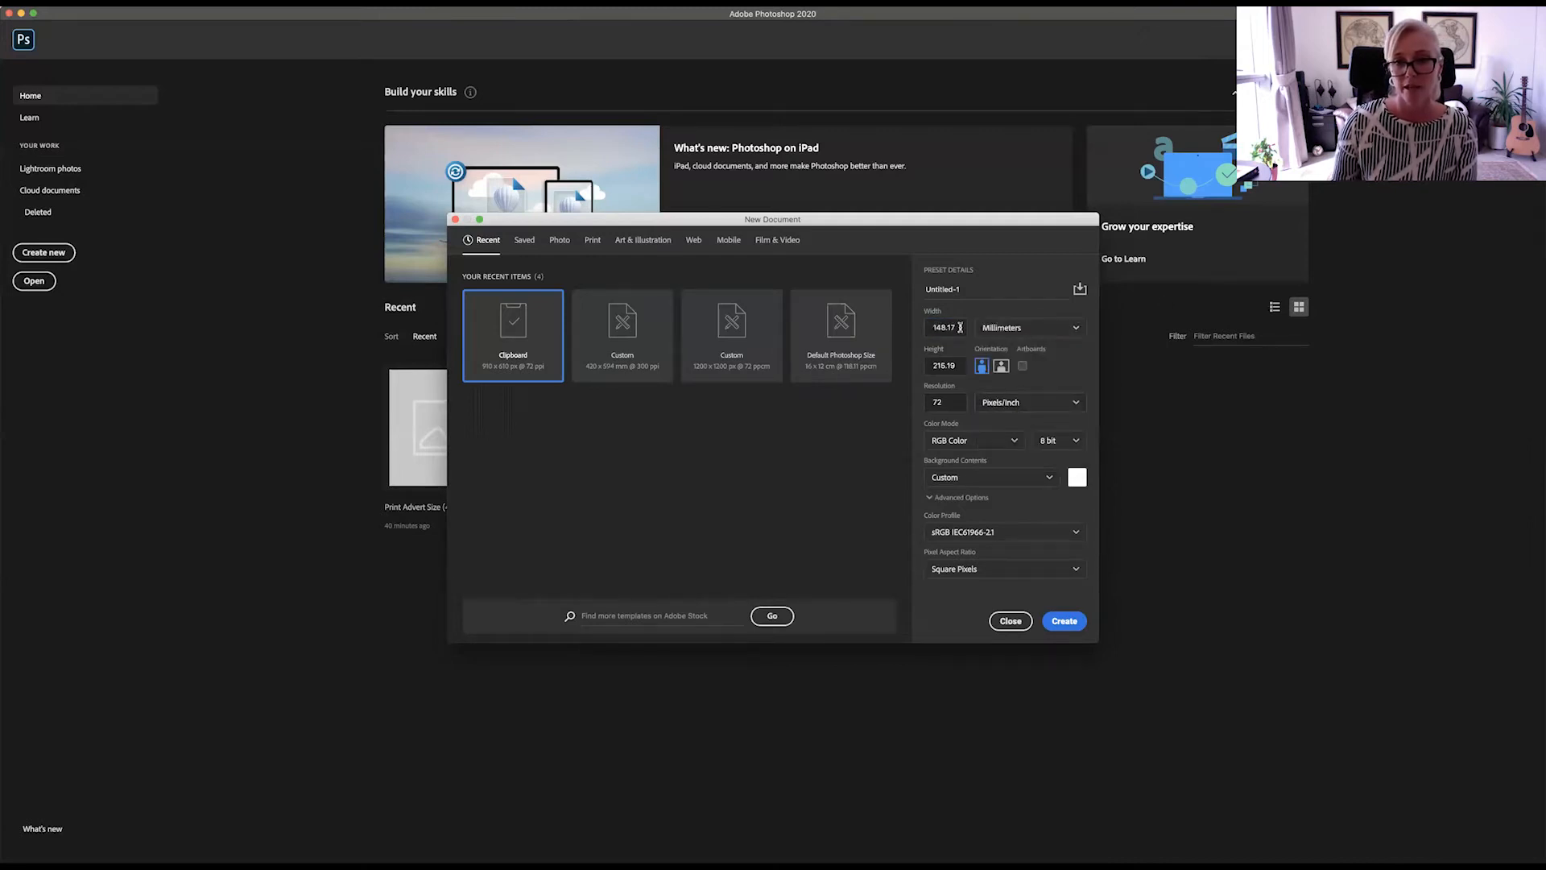
Step: Set the new document to 420 mm wide and 594 mm high, portrait orientation, at 300 pixels/inch
double_click(955, 324)
text(420)
double_click(951, 367)
text(594)
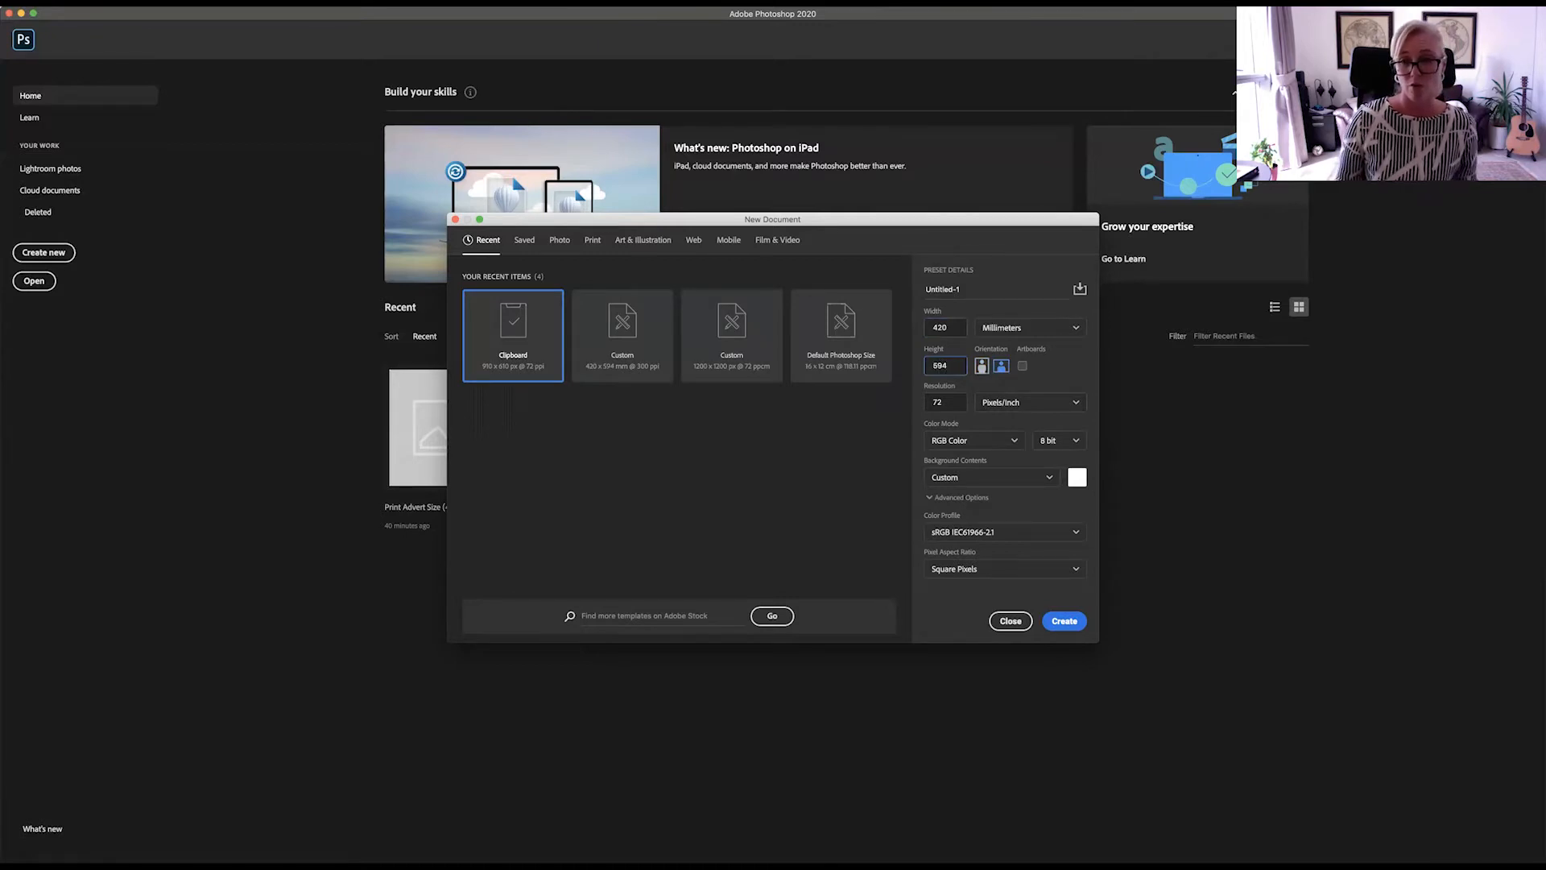
click(982, 367)
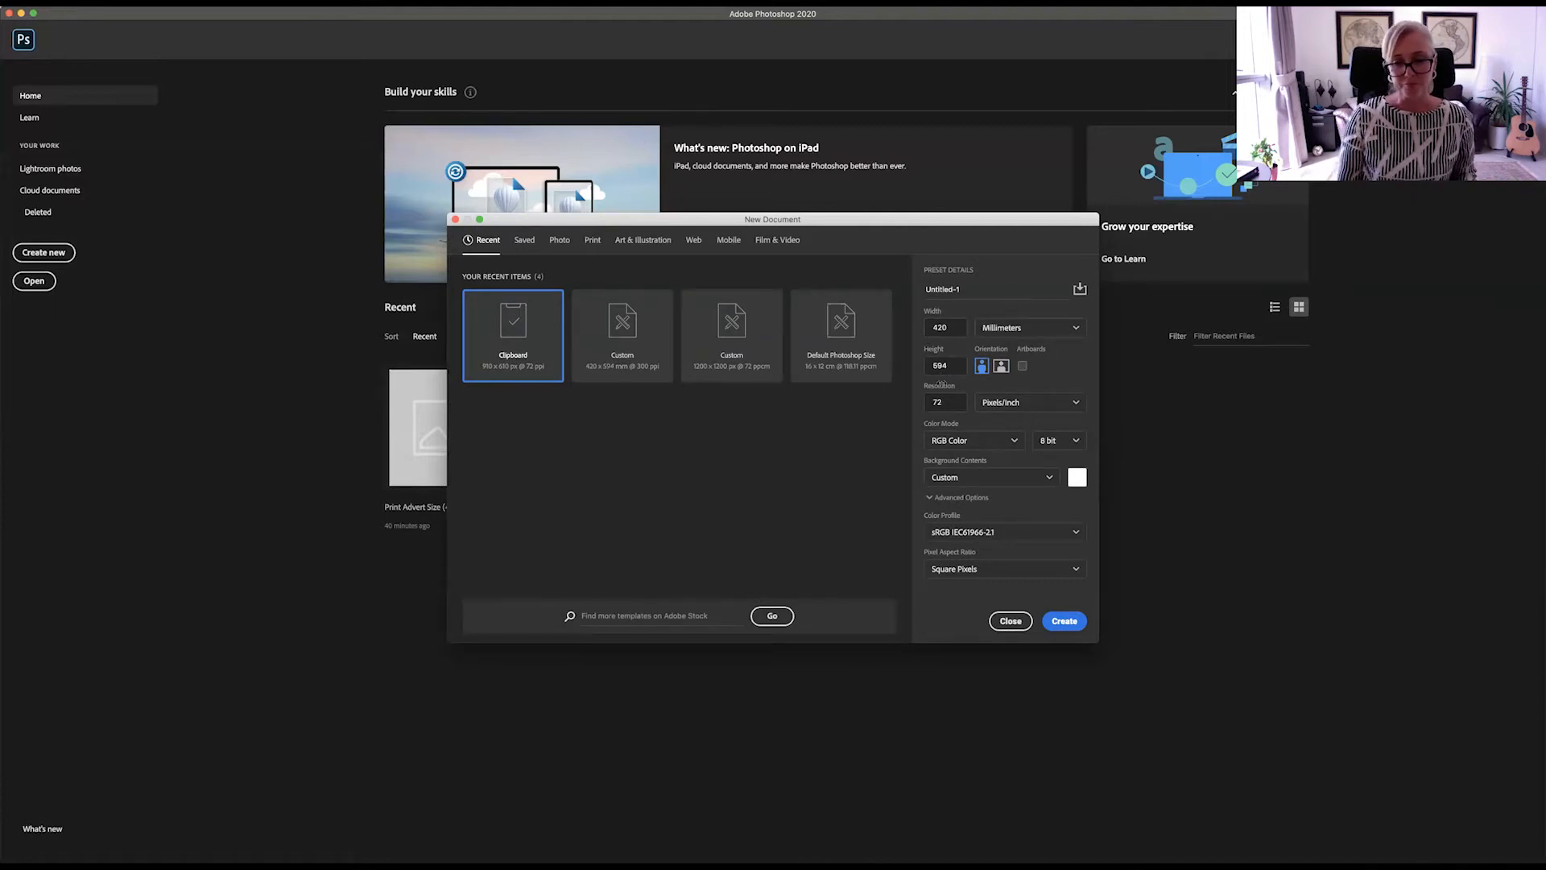
double_click(956, 402)
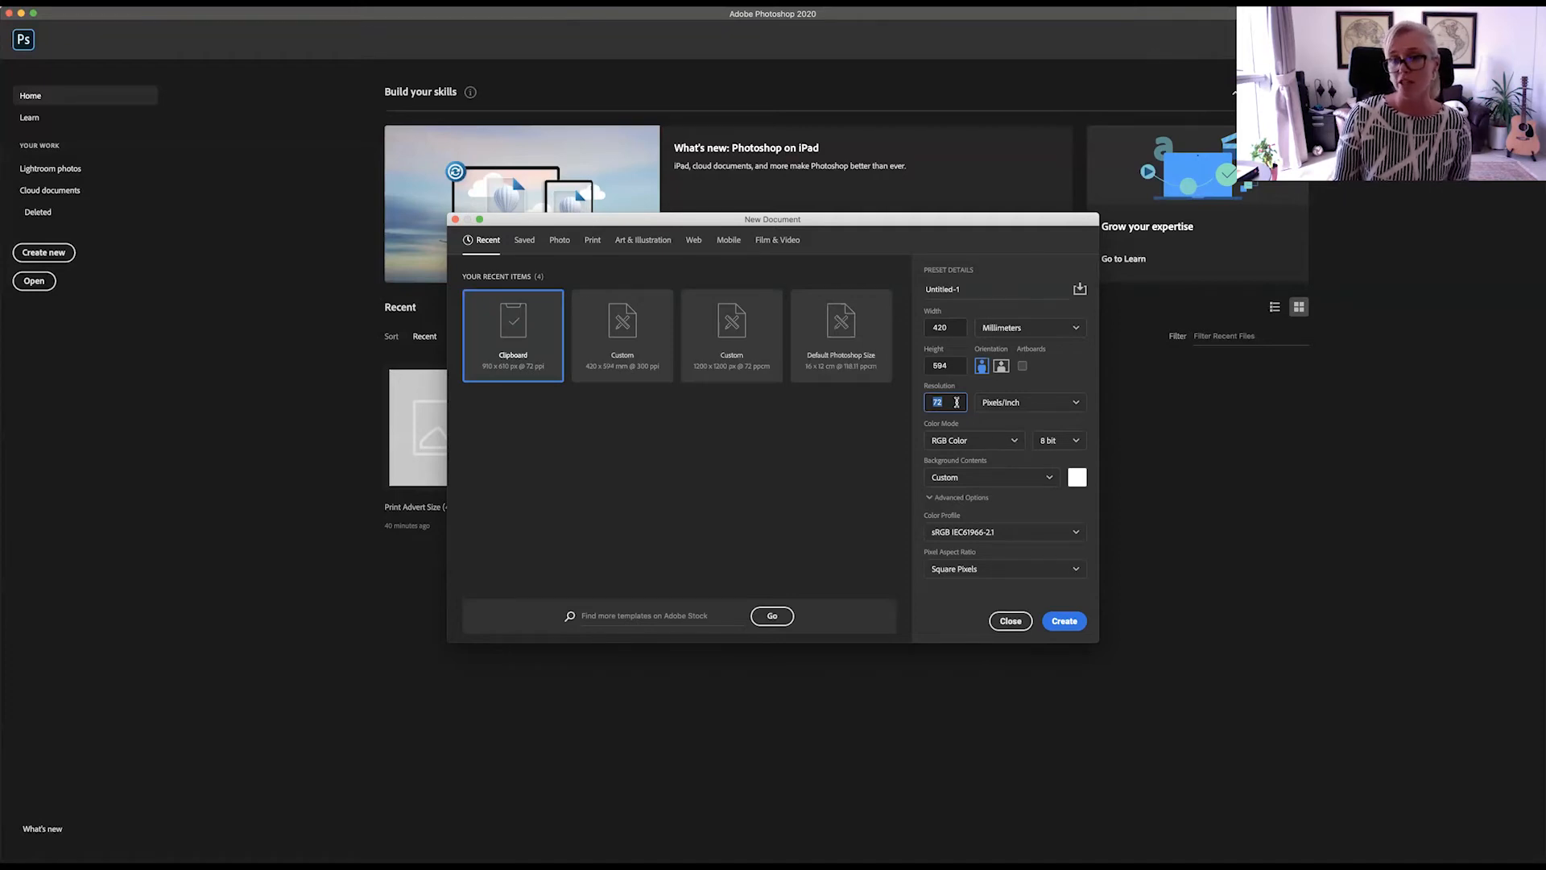
text(300)
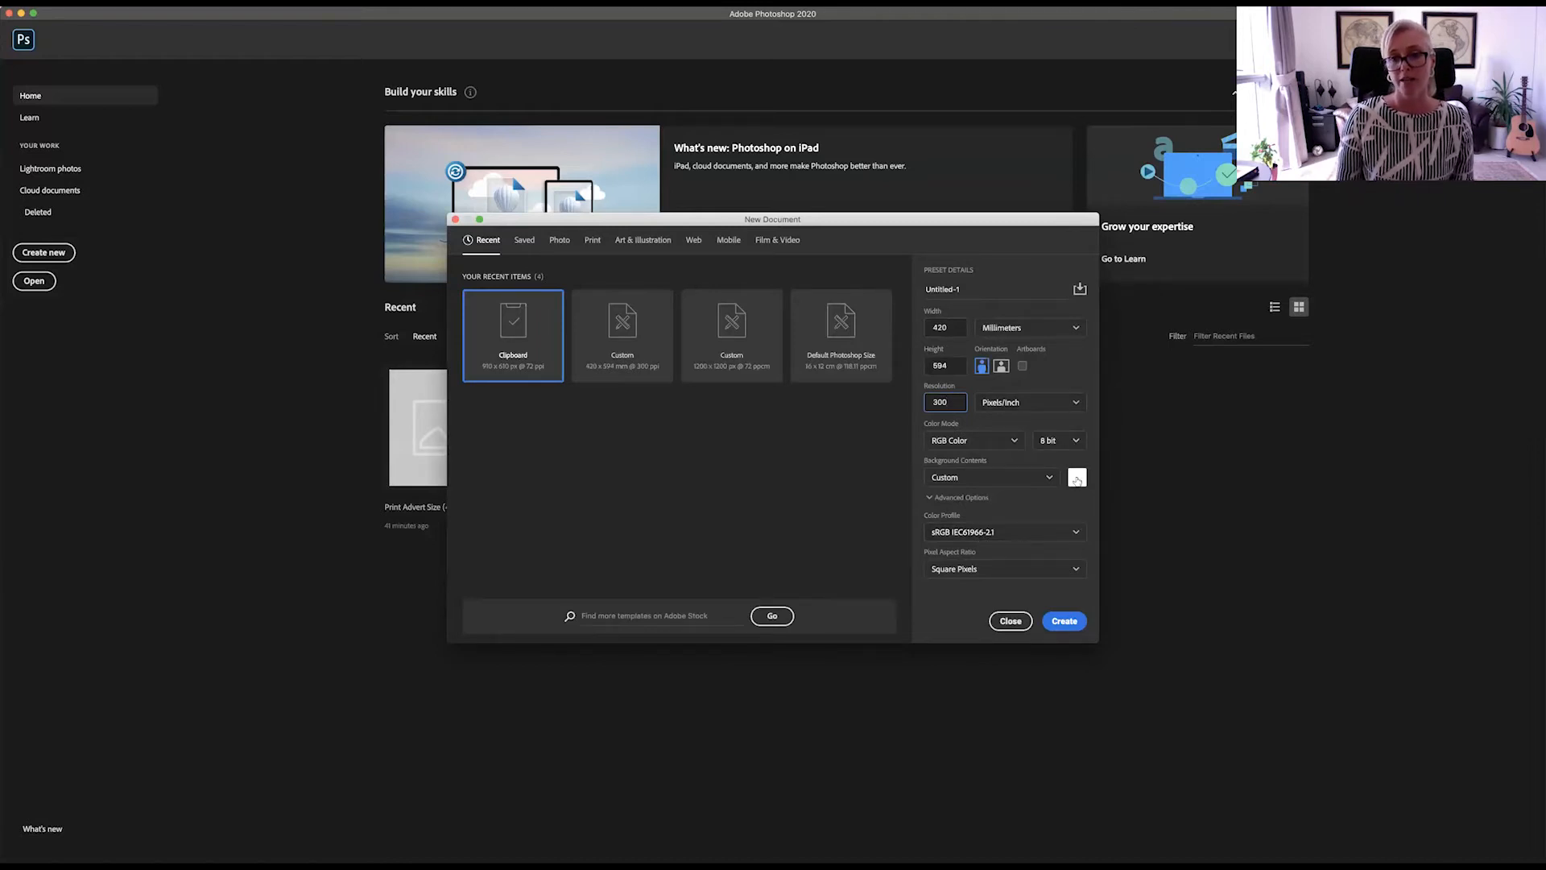
Step: Give the new document a dark red background colour (931a1d), turning off web-only colours and using the in-gamut version
click(1048, 478)
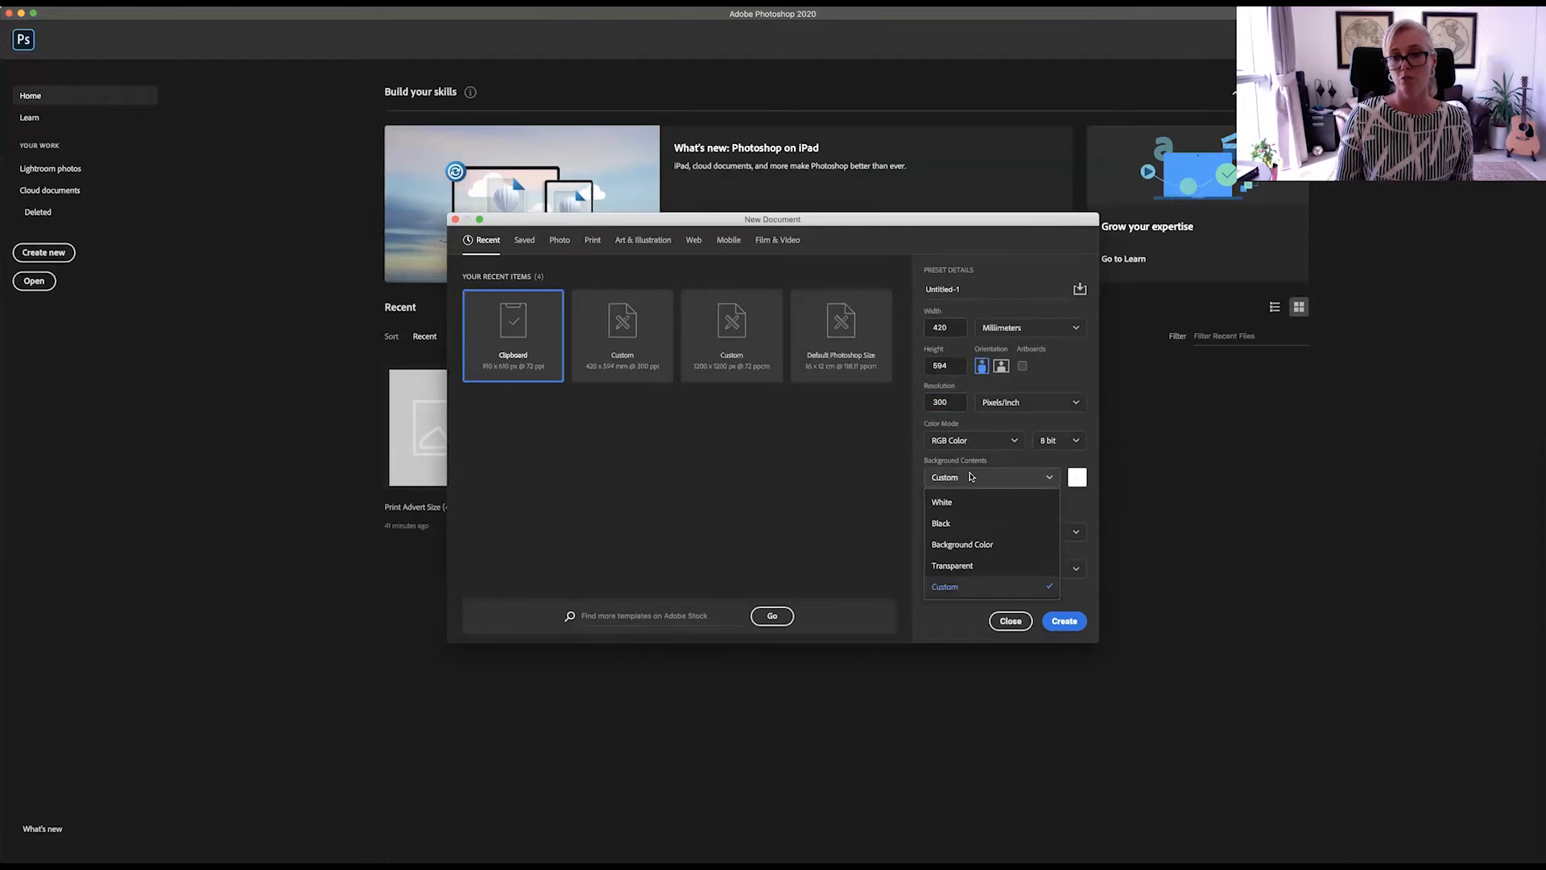
click(955, 547)
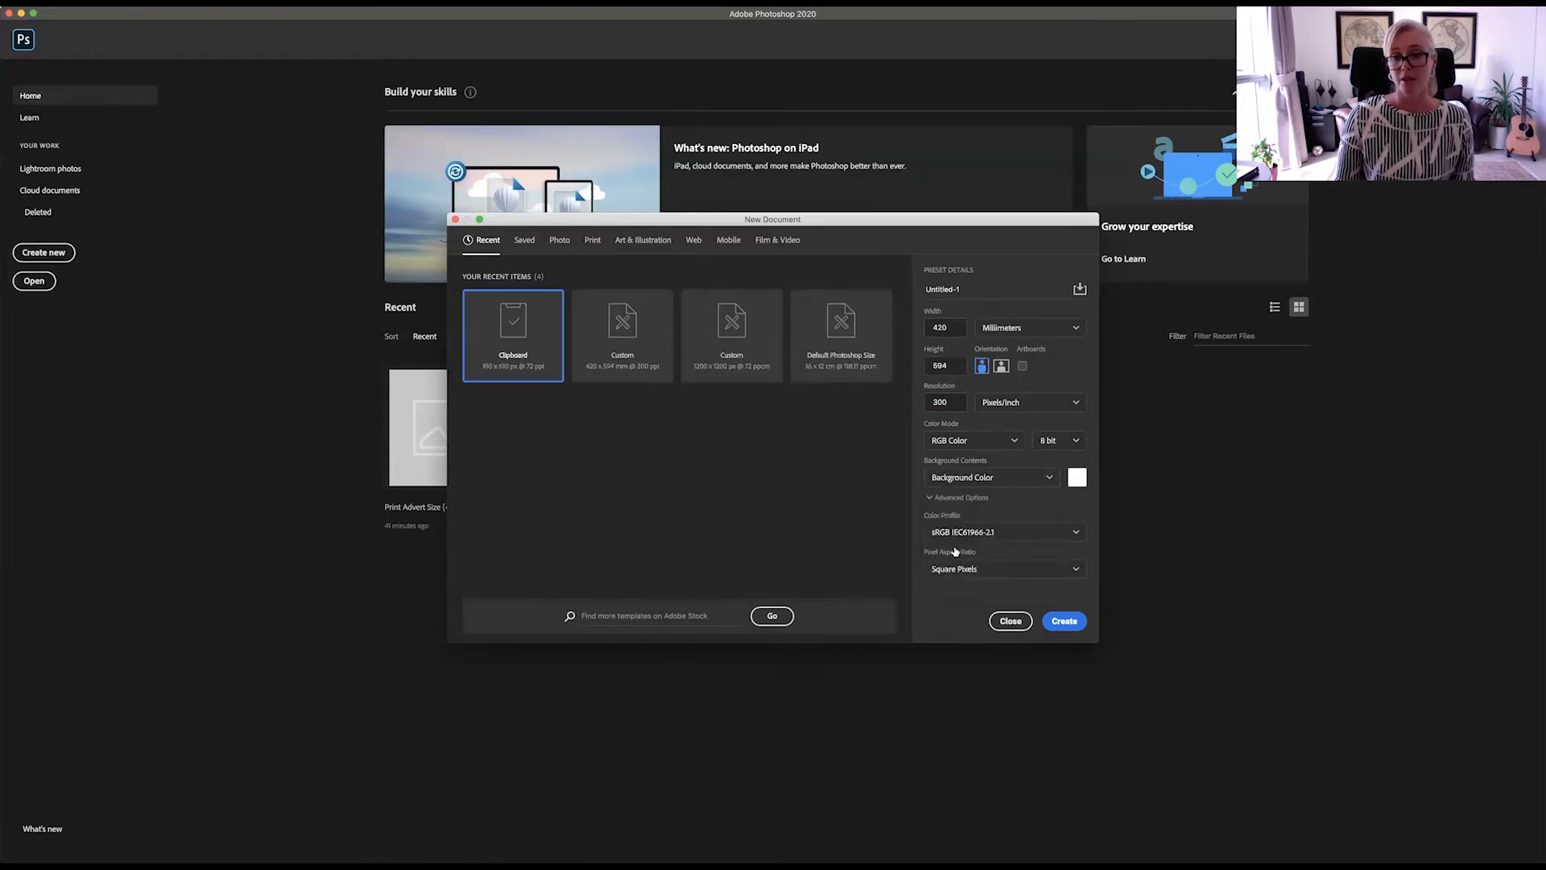
click(1077, 478)
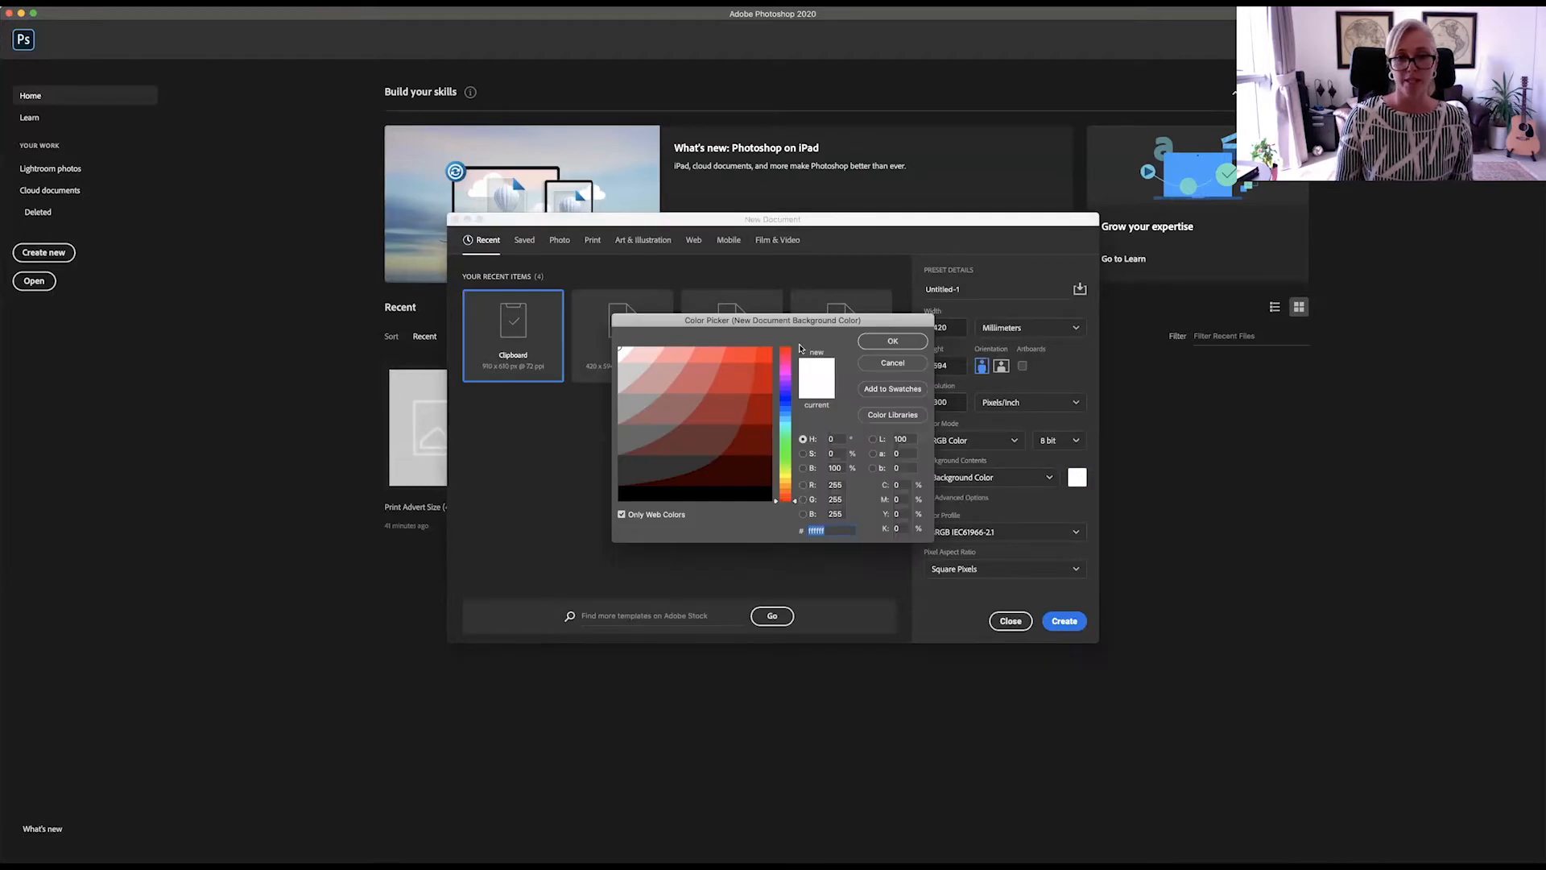
click(621, 514)
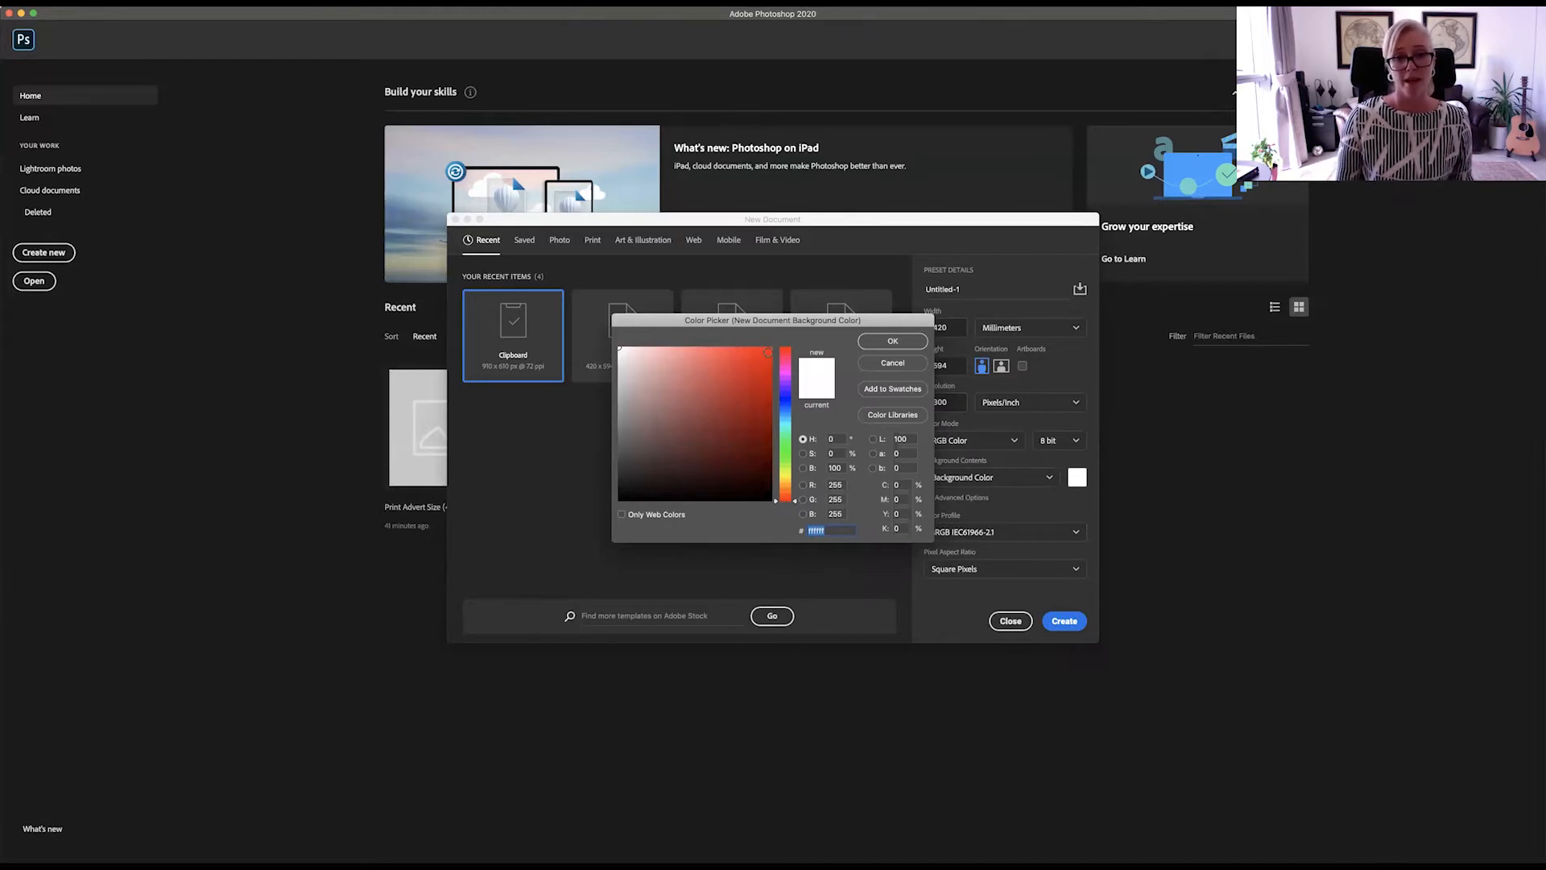
click(763, 411)
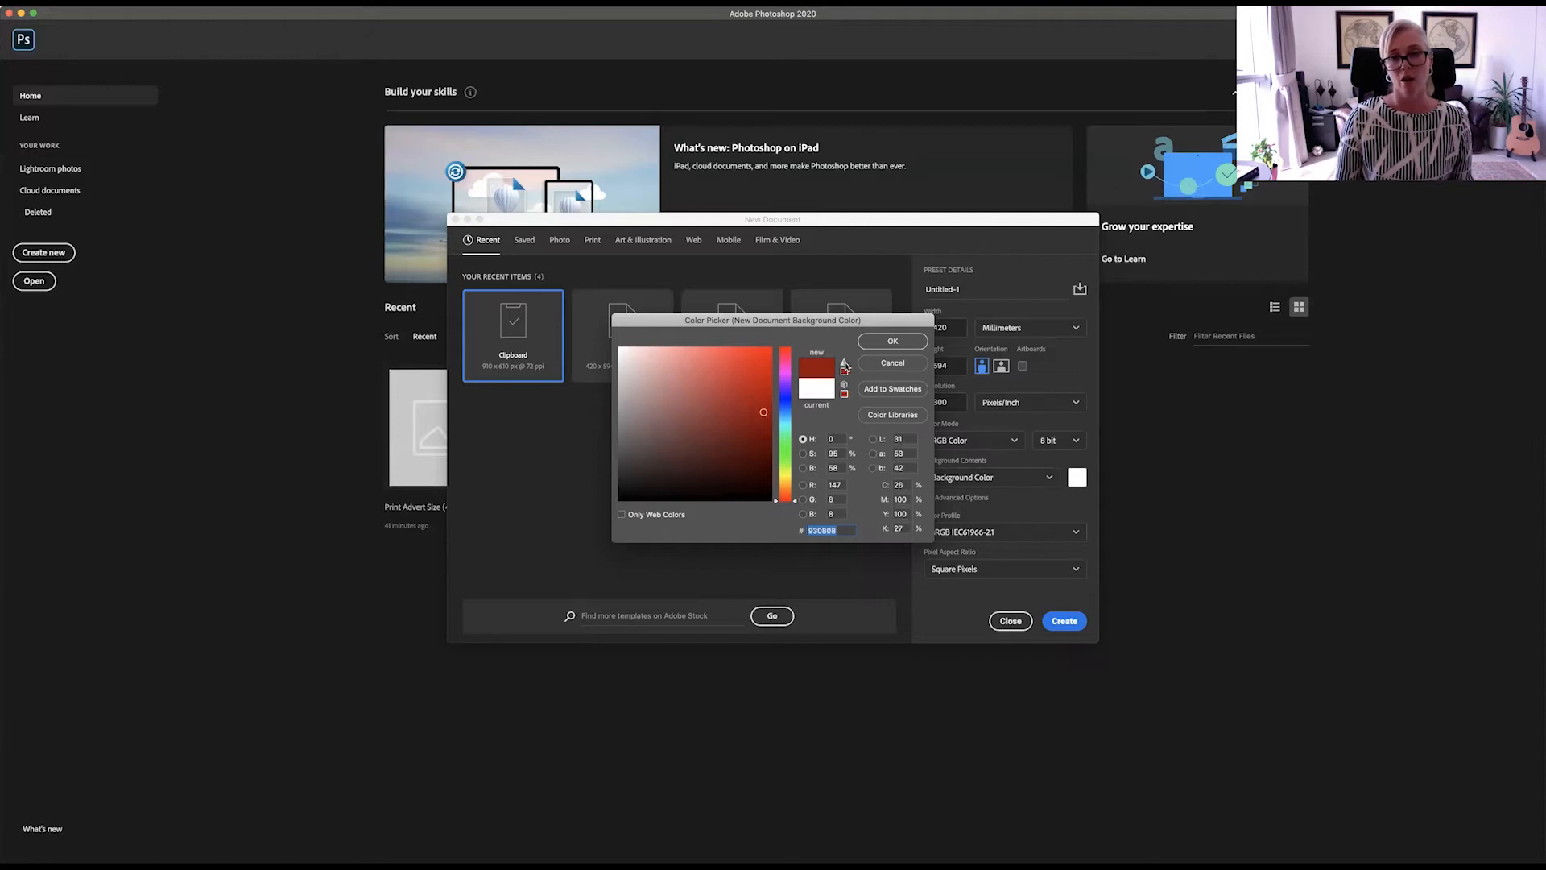
click(843, 367)
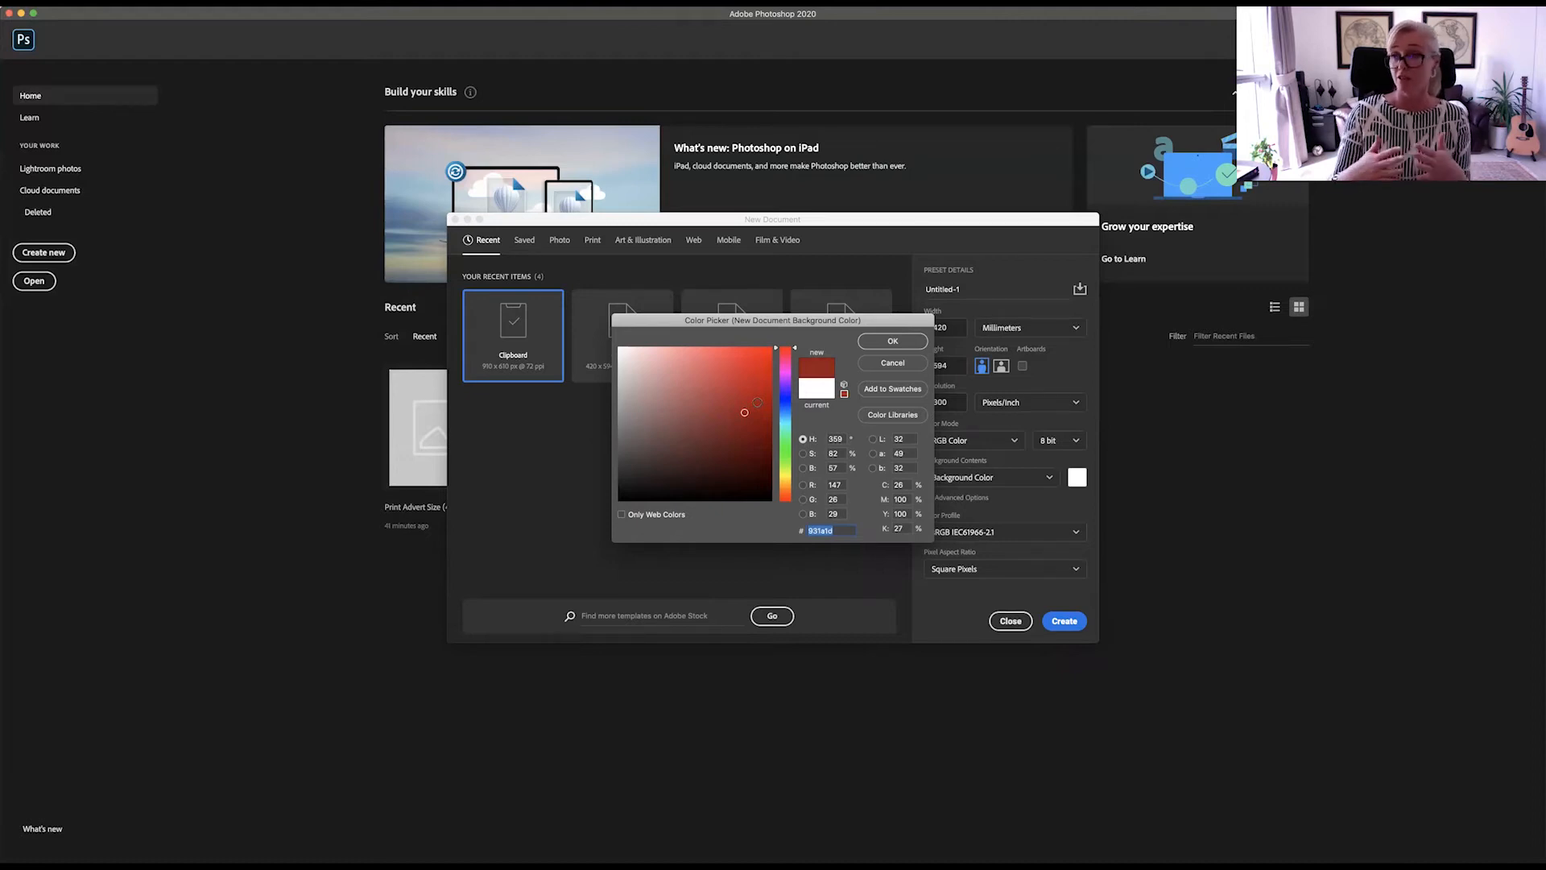
click(885, 342)
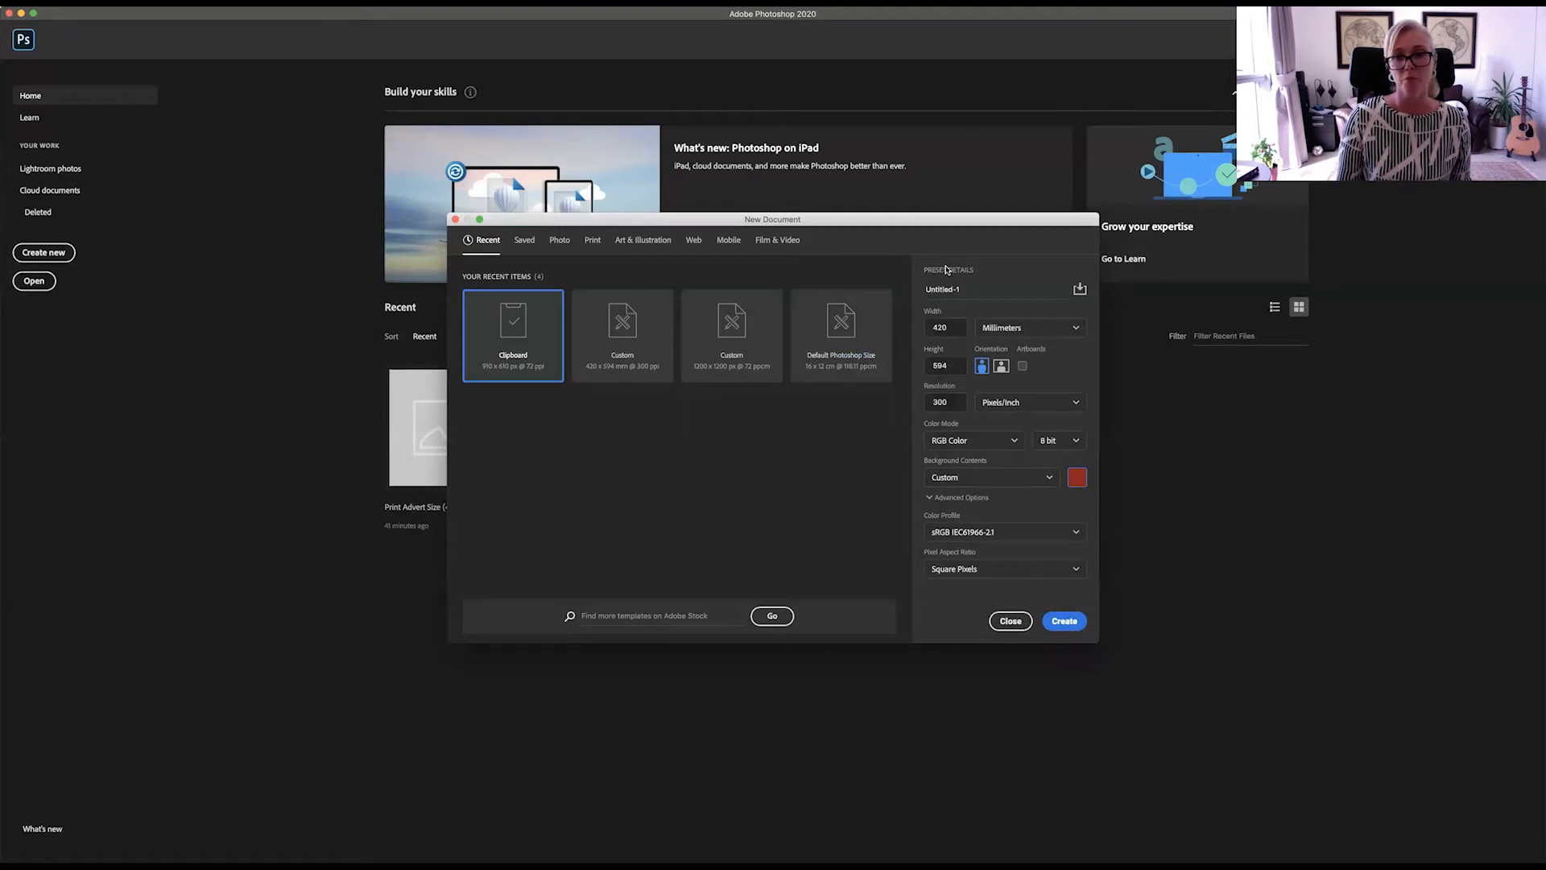
Step: Name the document "COVID Advert - Example Print" and create it
drag(964, 287, 891, 287)
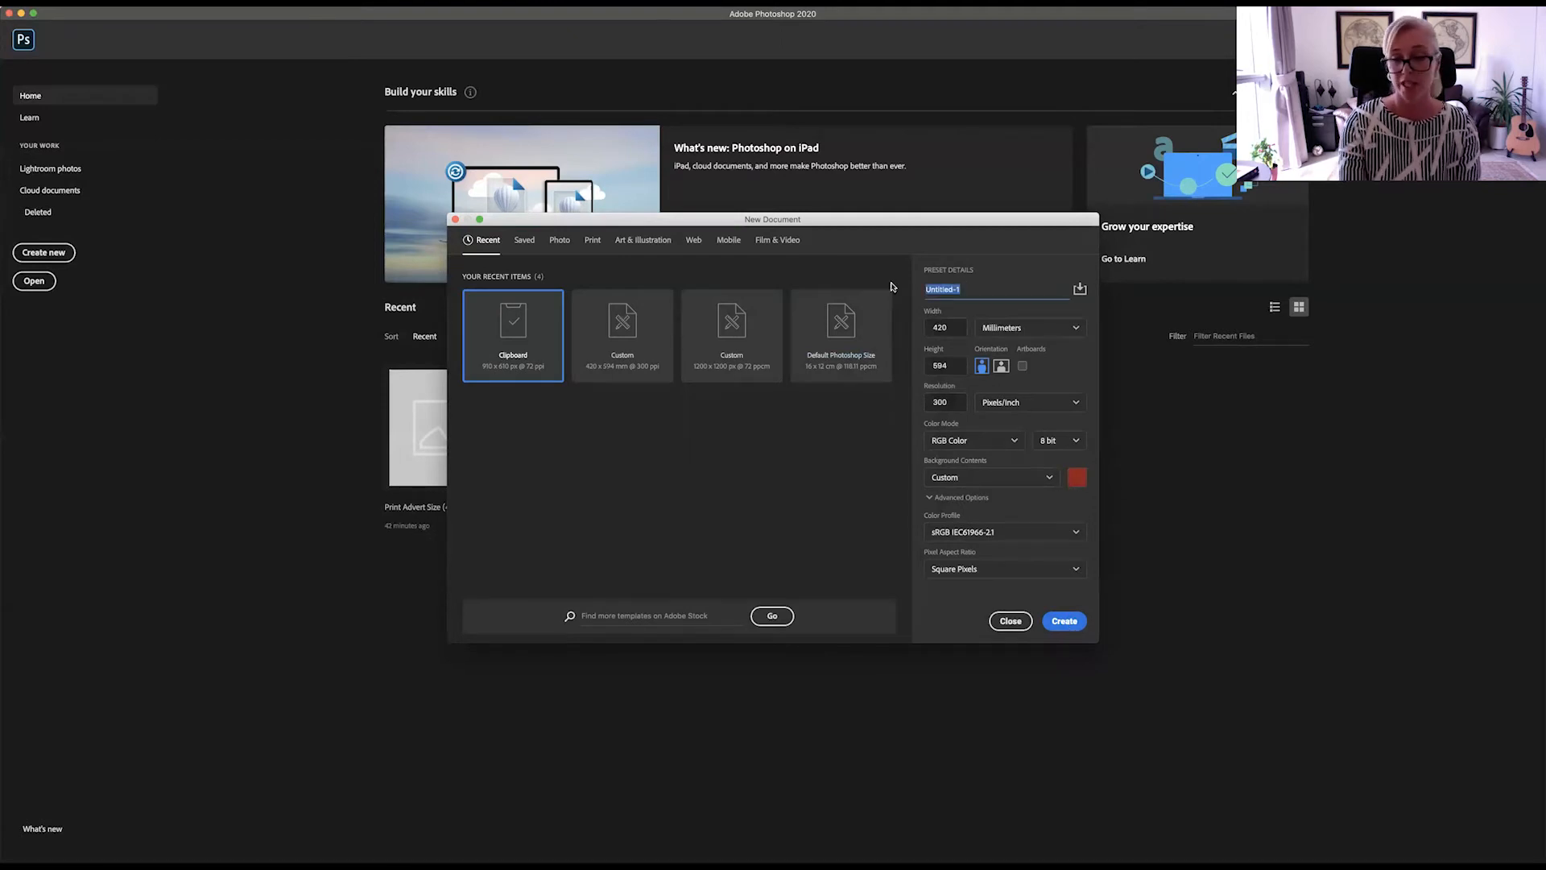
text(COVID)
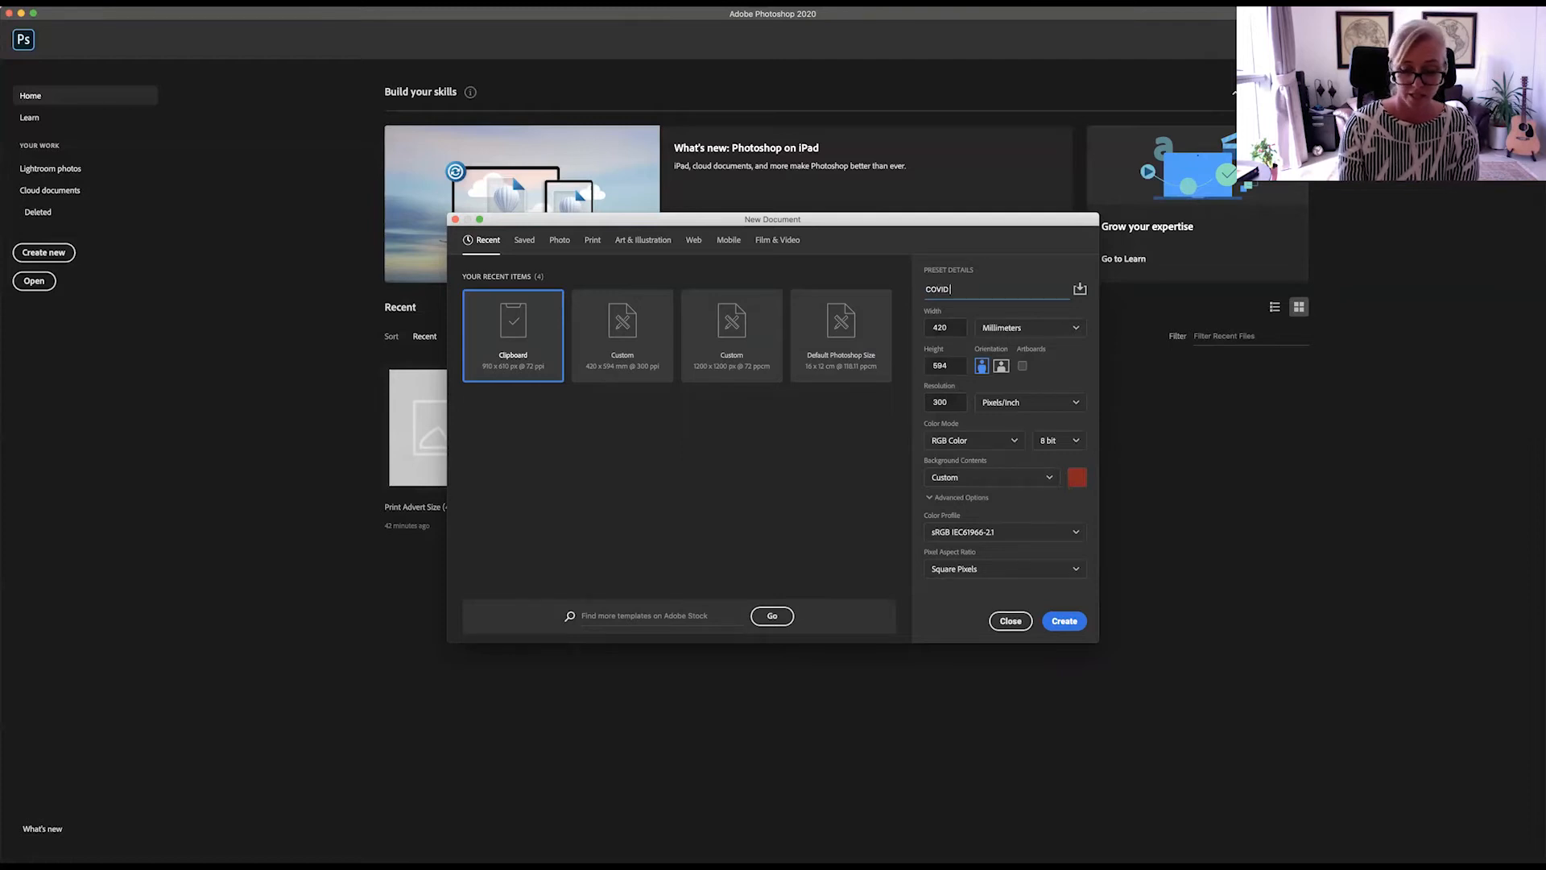
text( Advert -)
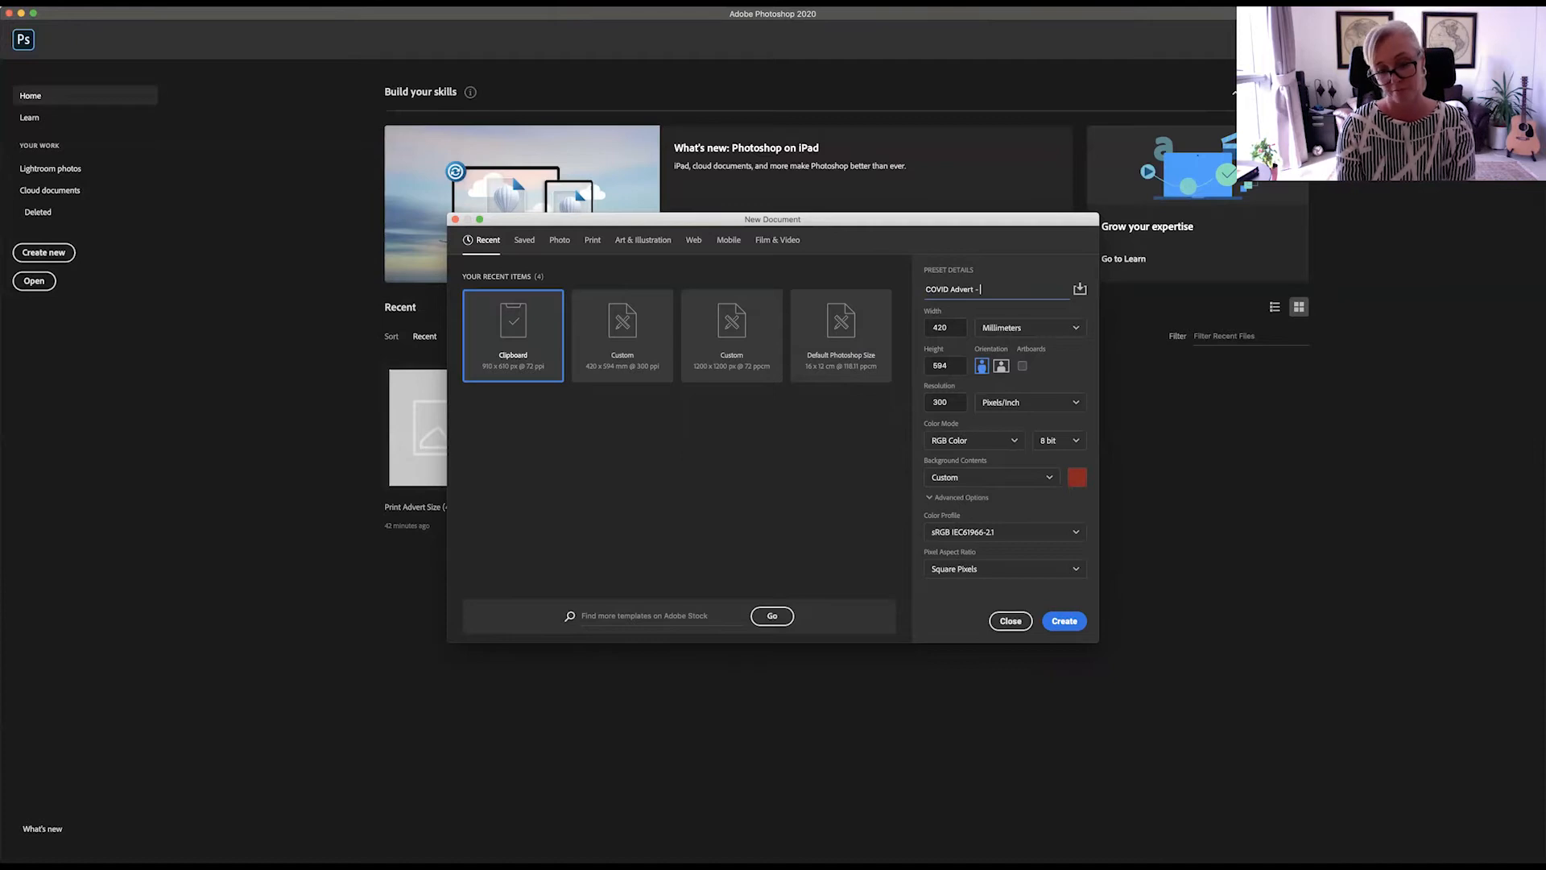
text( Example)
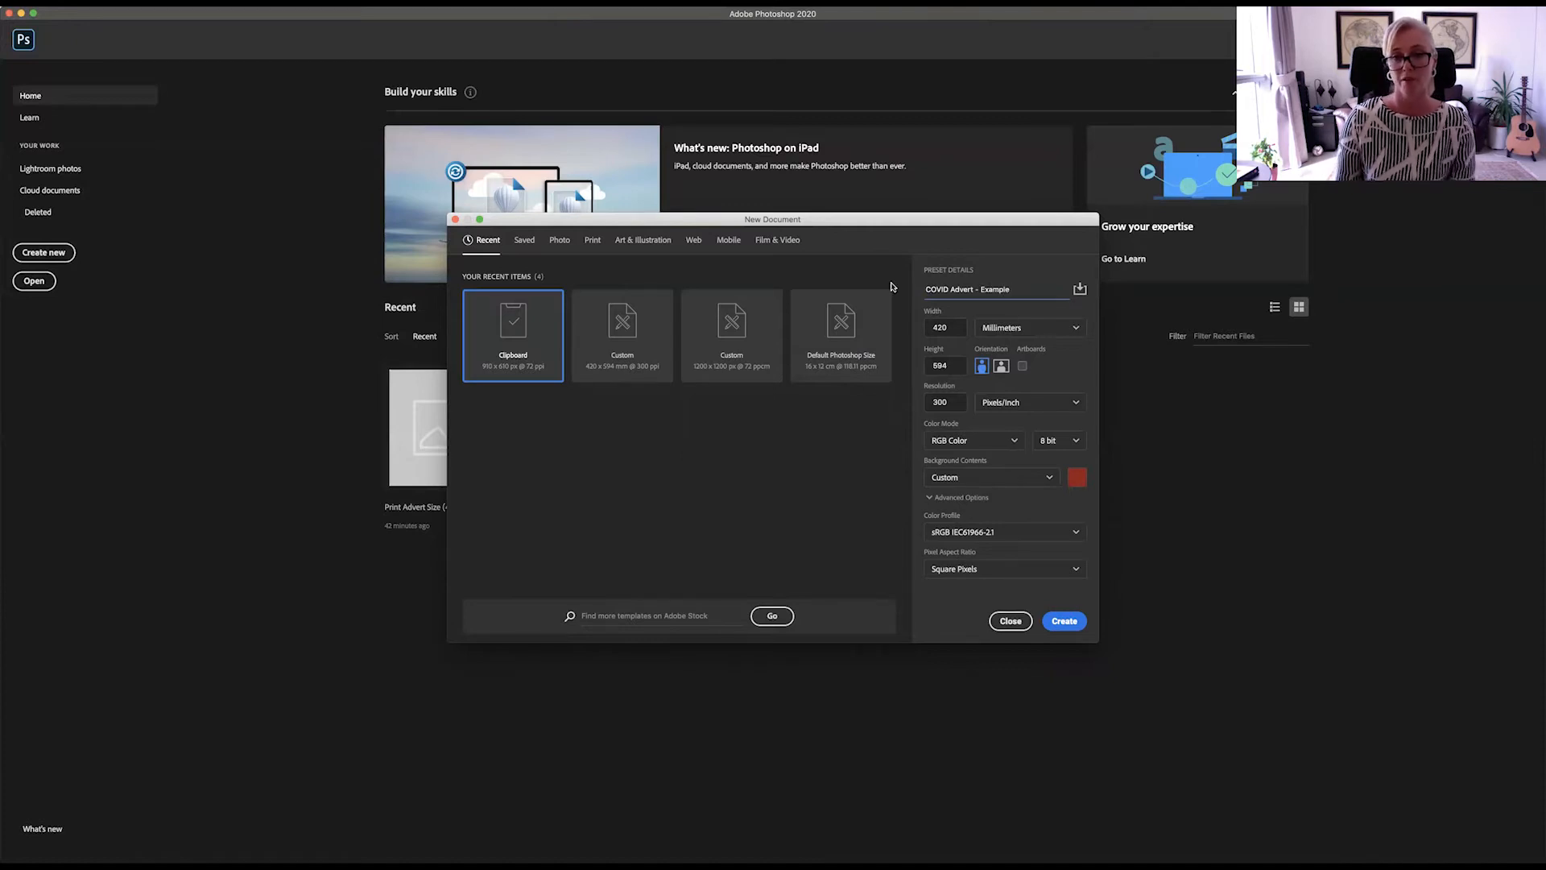
text( Pri)
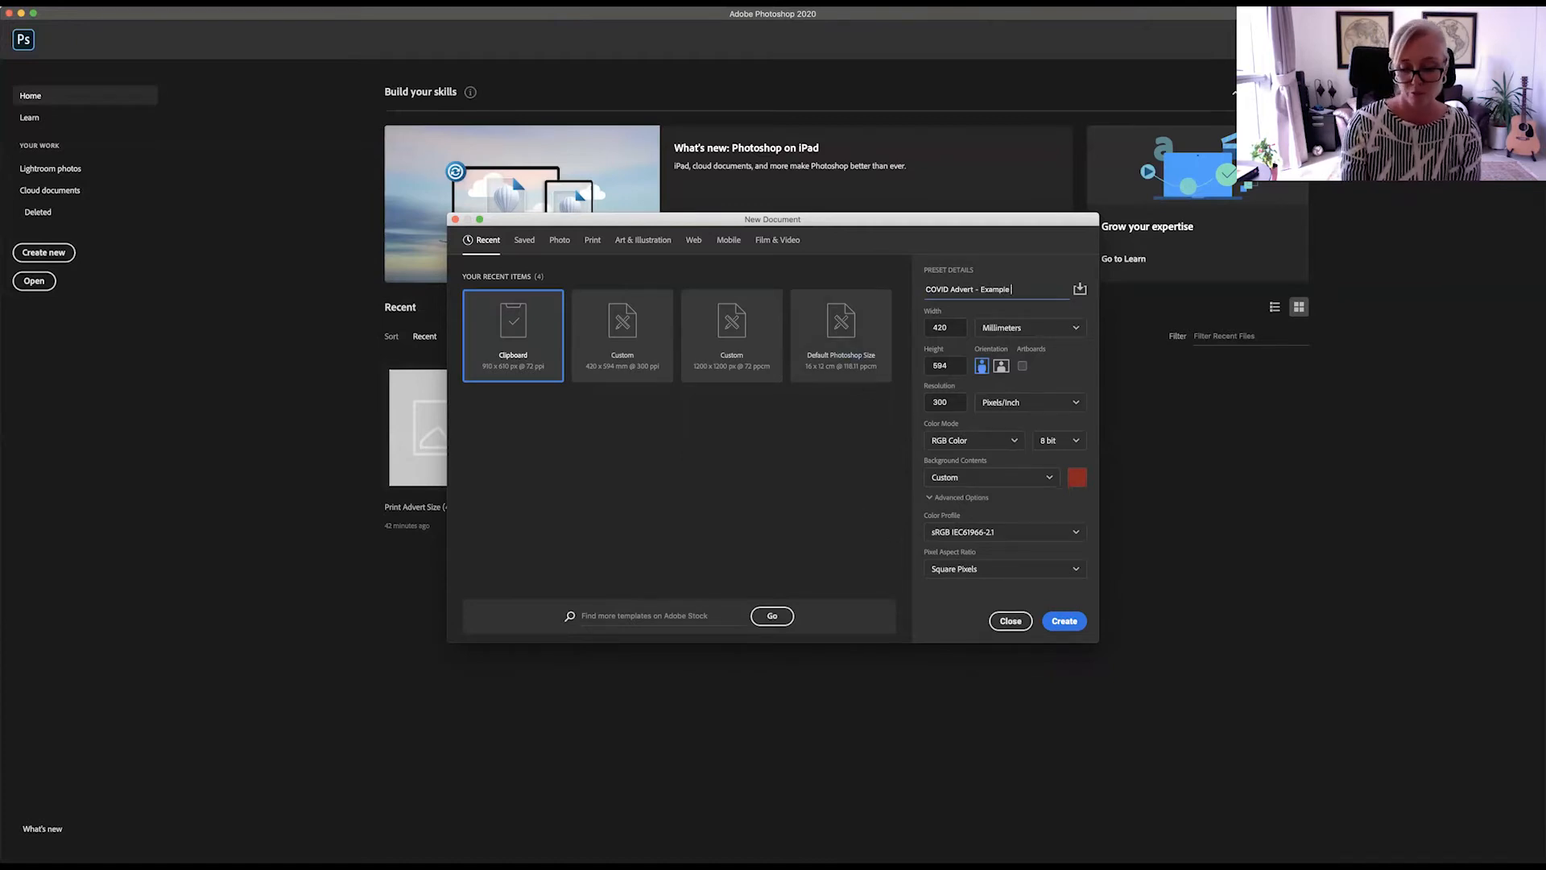
text(nt)
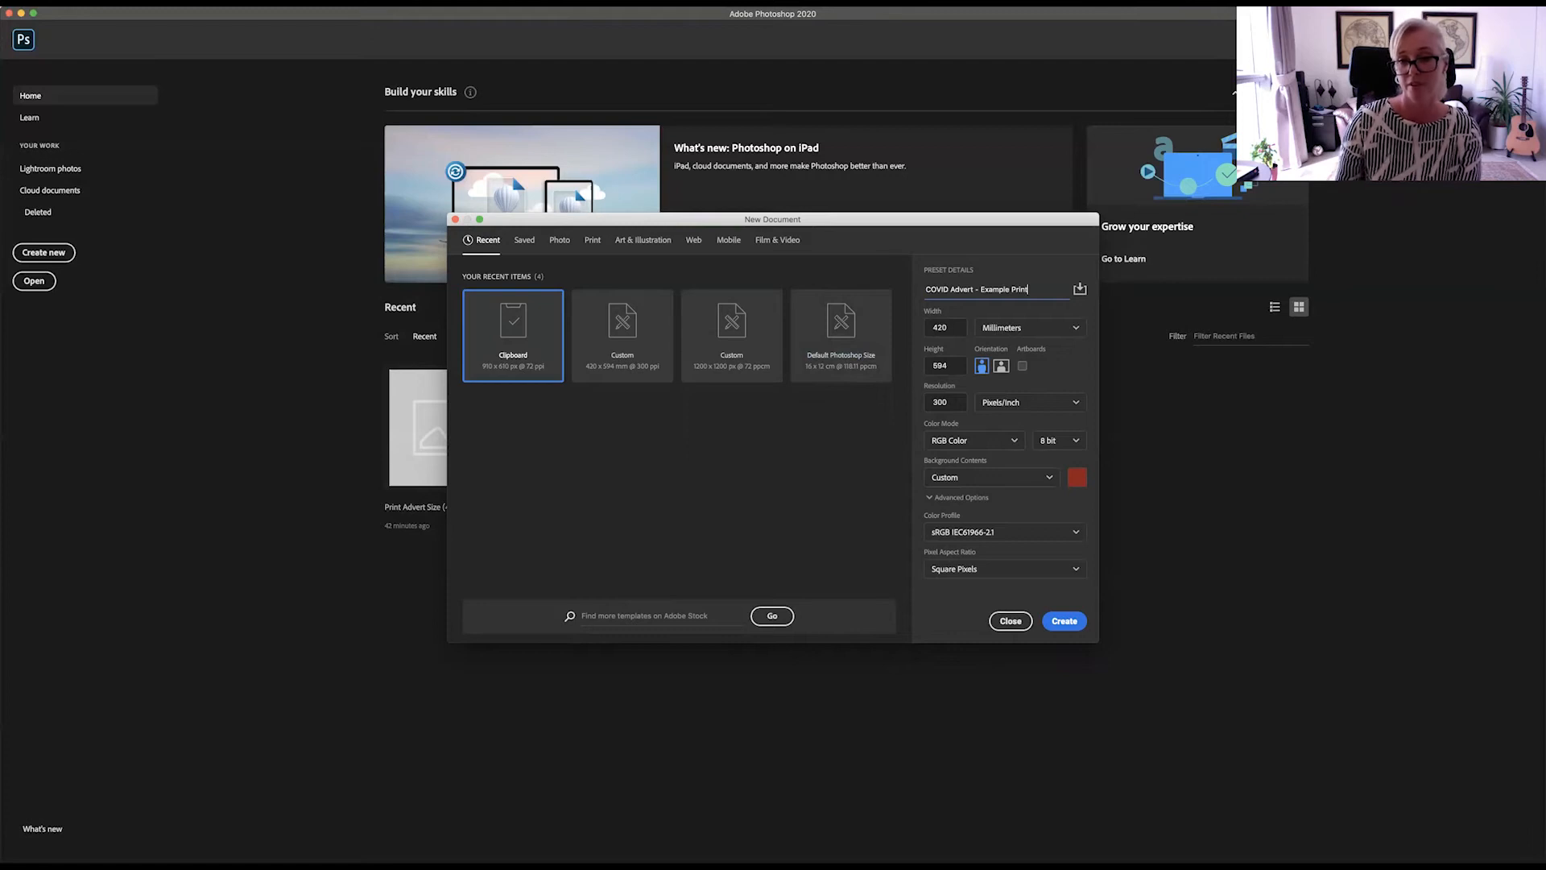
click(1059, 623)
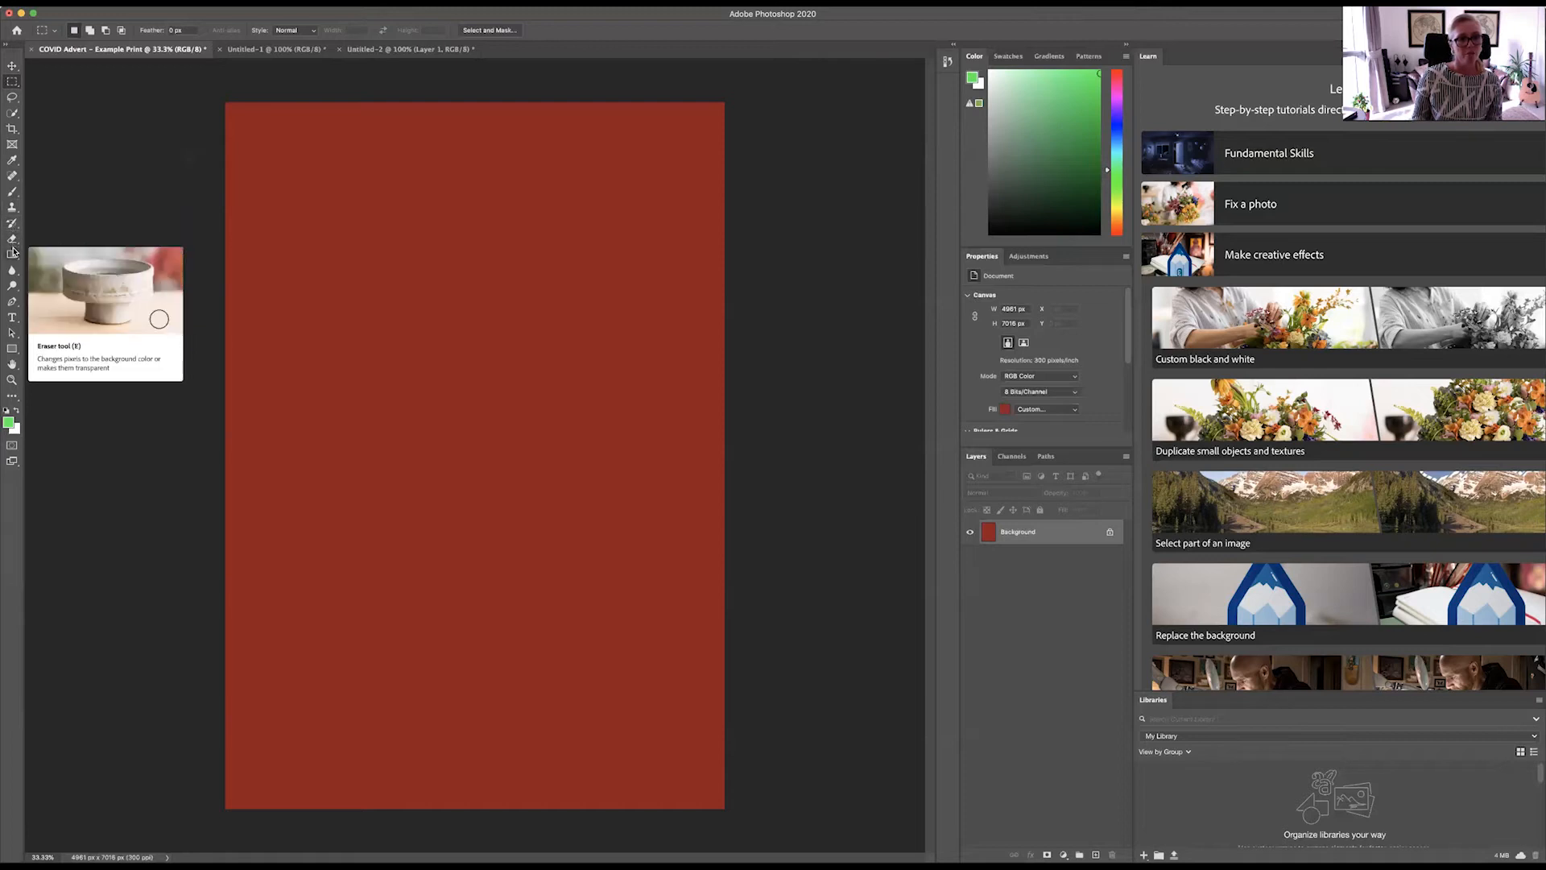
Step: Draw a tall elliptical marquee selection against the canvas's right edge, and switch back to the Rectangular Marquee tool
right_click(13, 82)
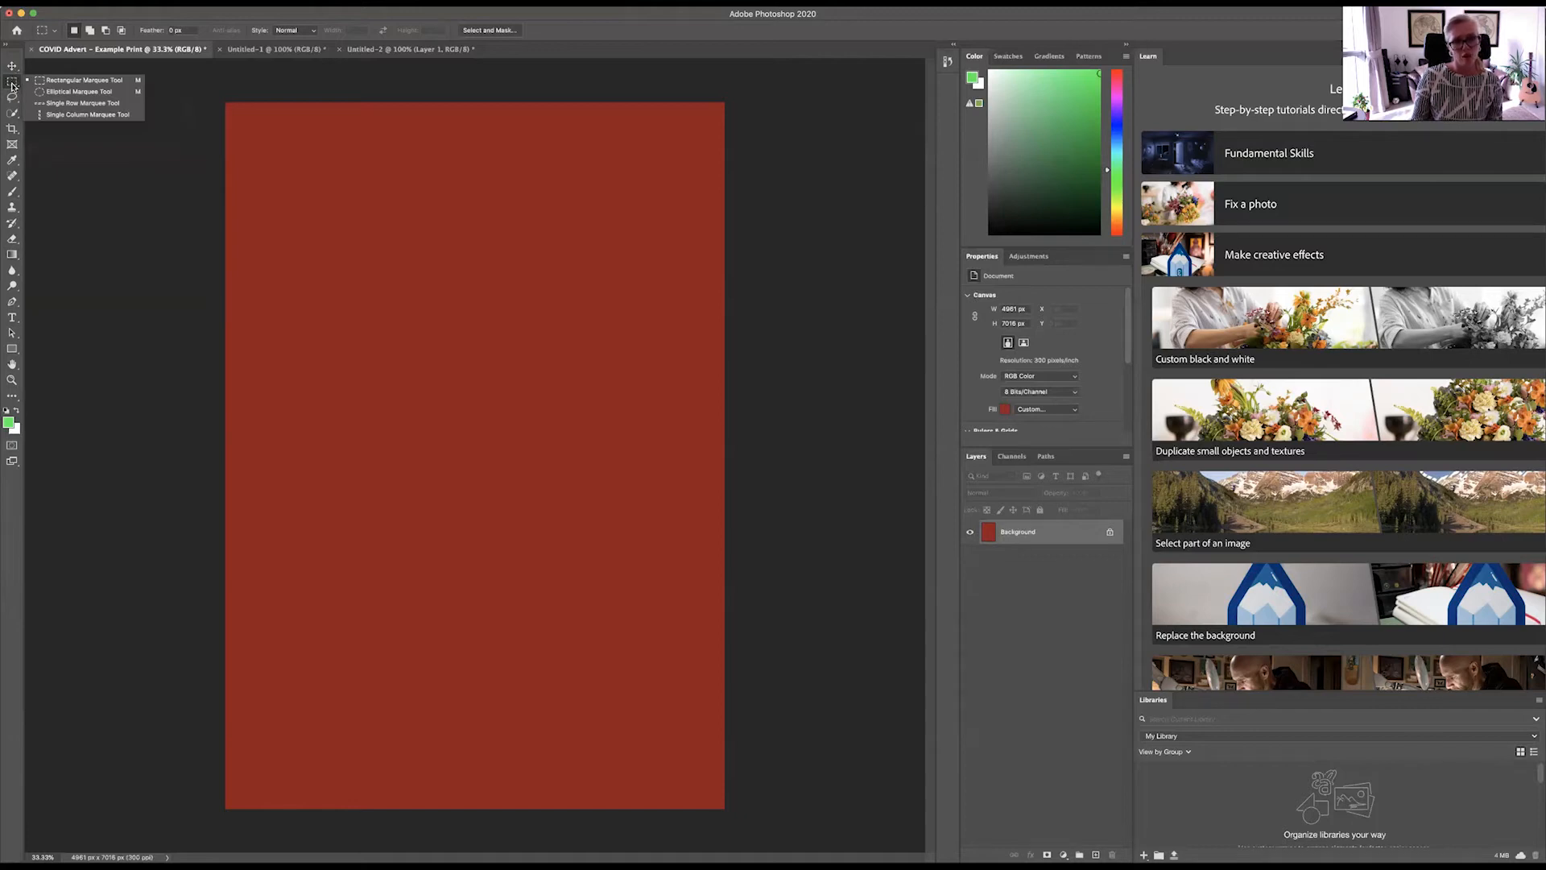
click(83, 94)
drag(363, 199, 662, 313)
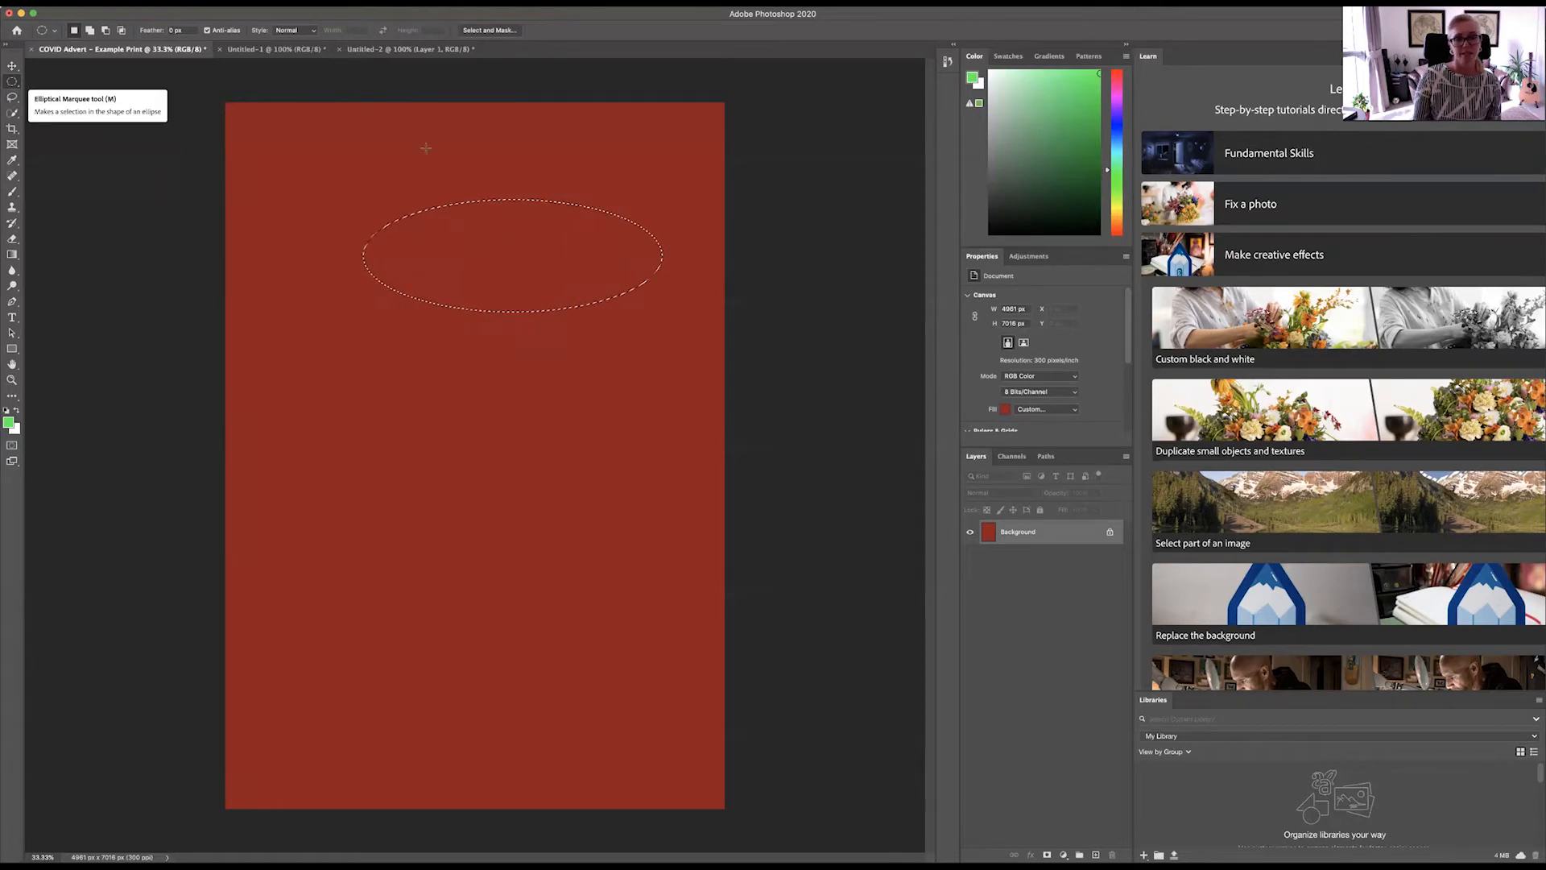
click(433, 426)
drag(472, 246, 725, 553)
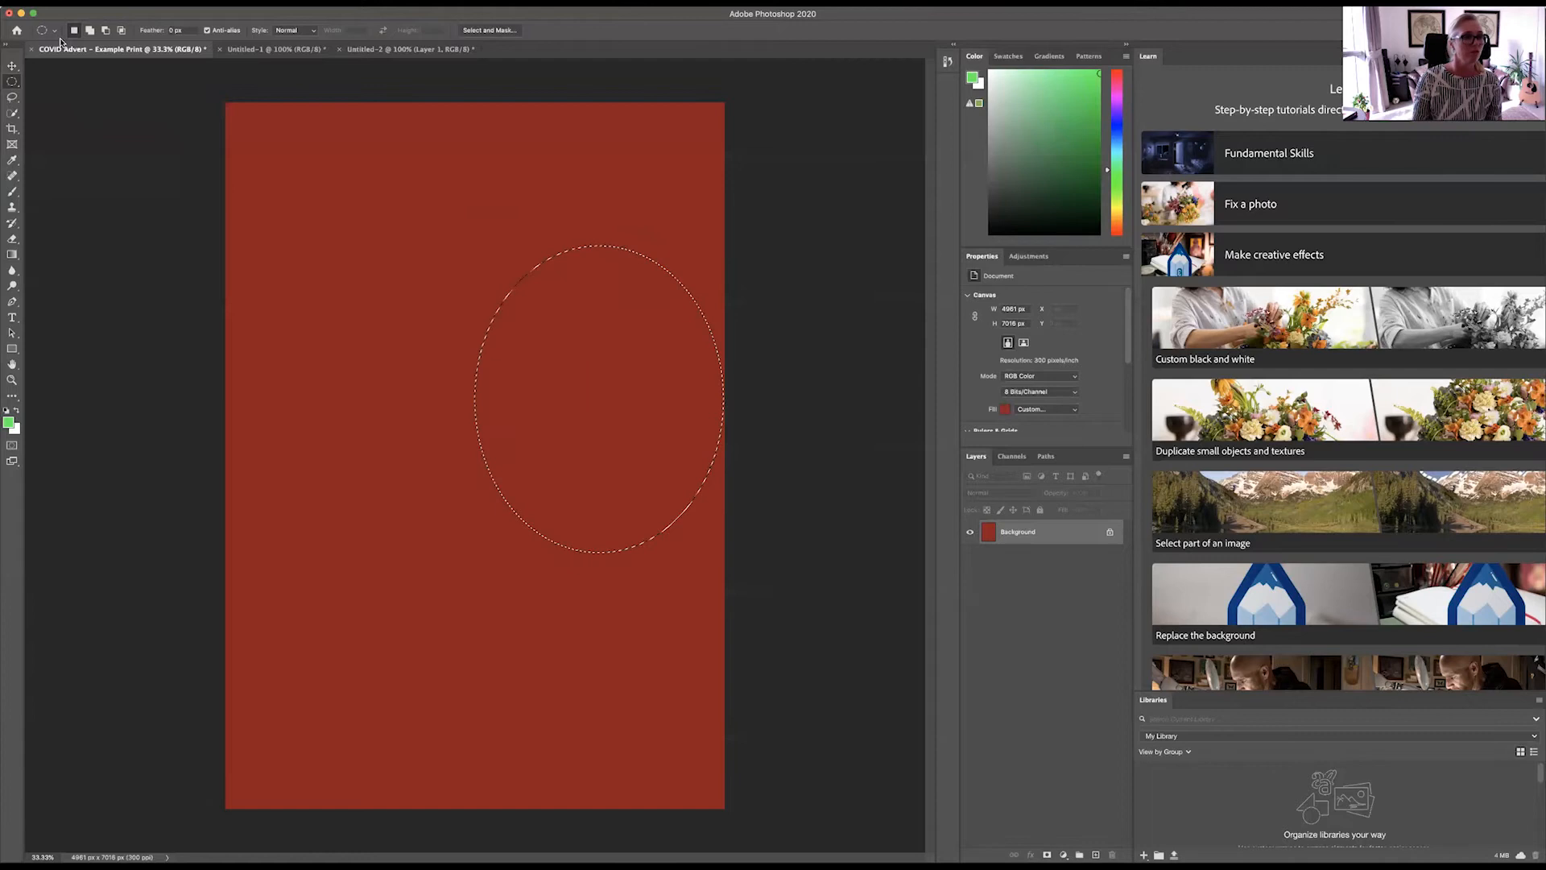
click(12, 82)
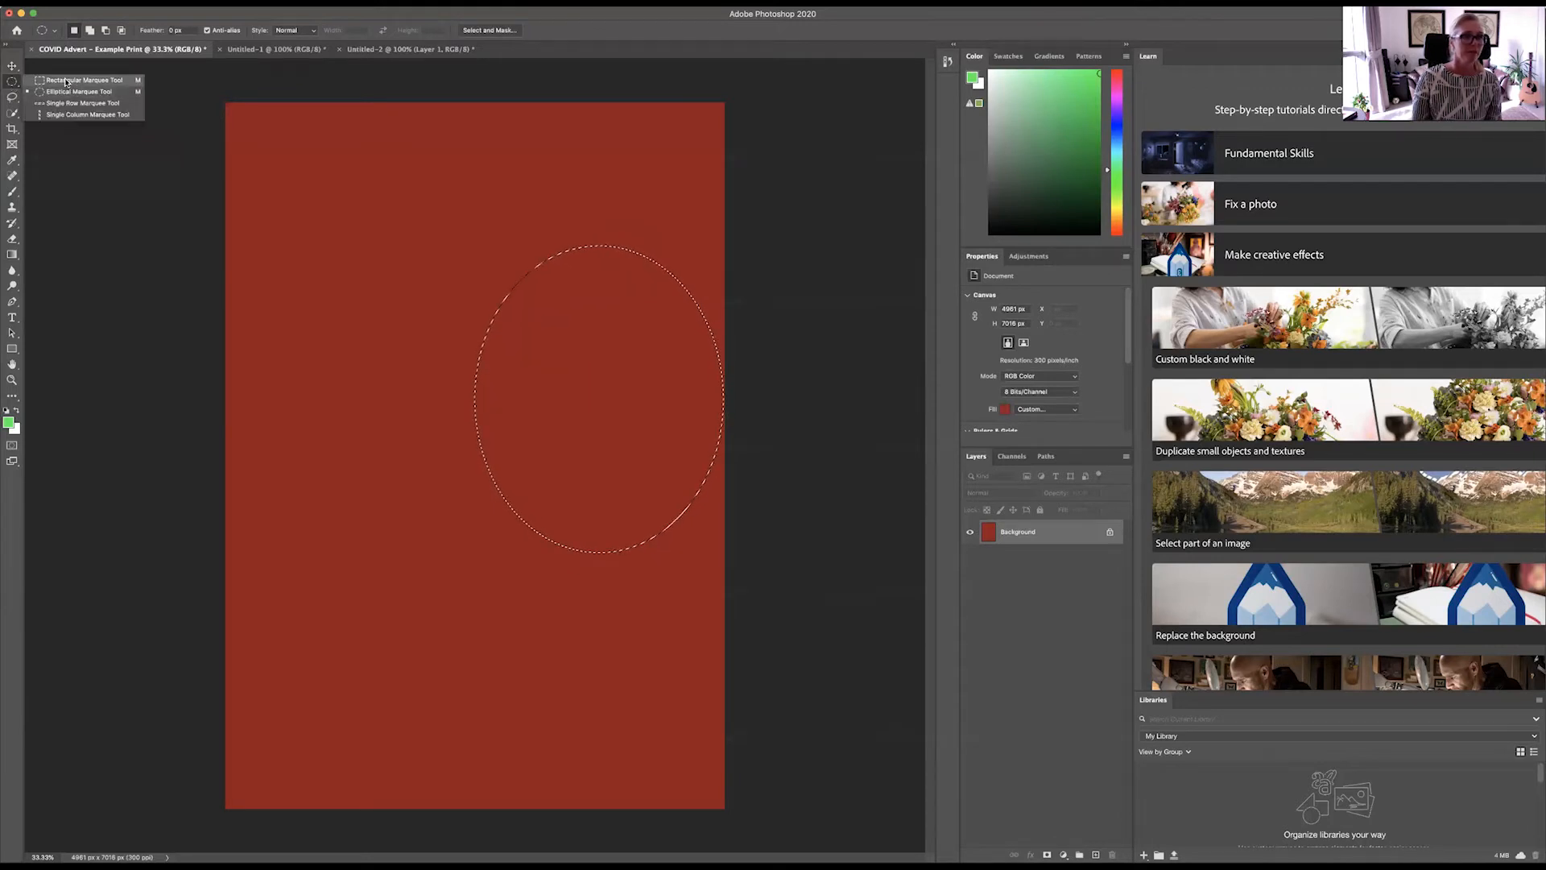
click(66, 82)
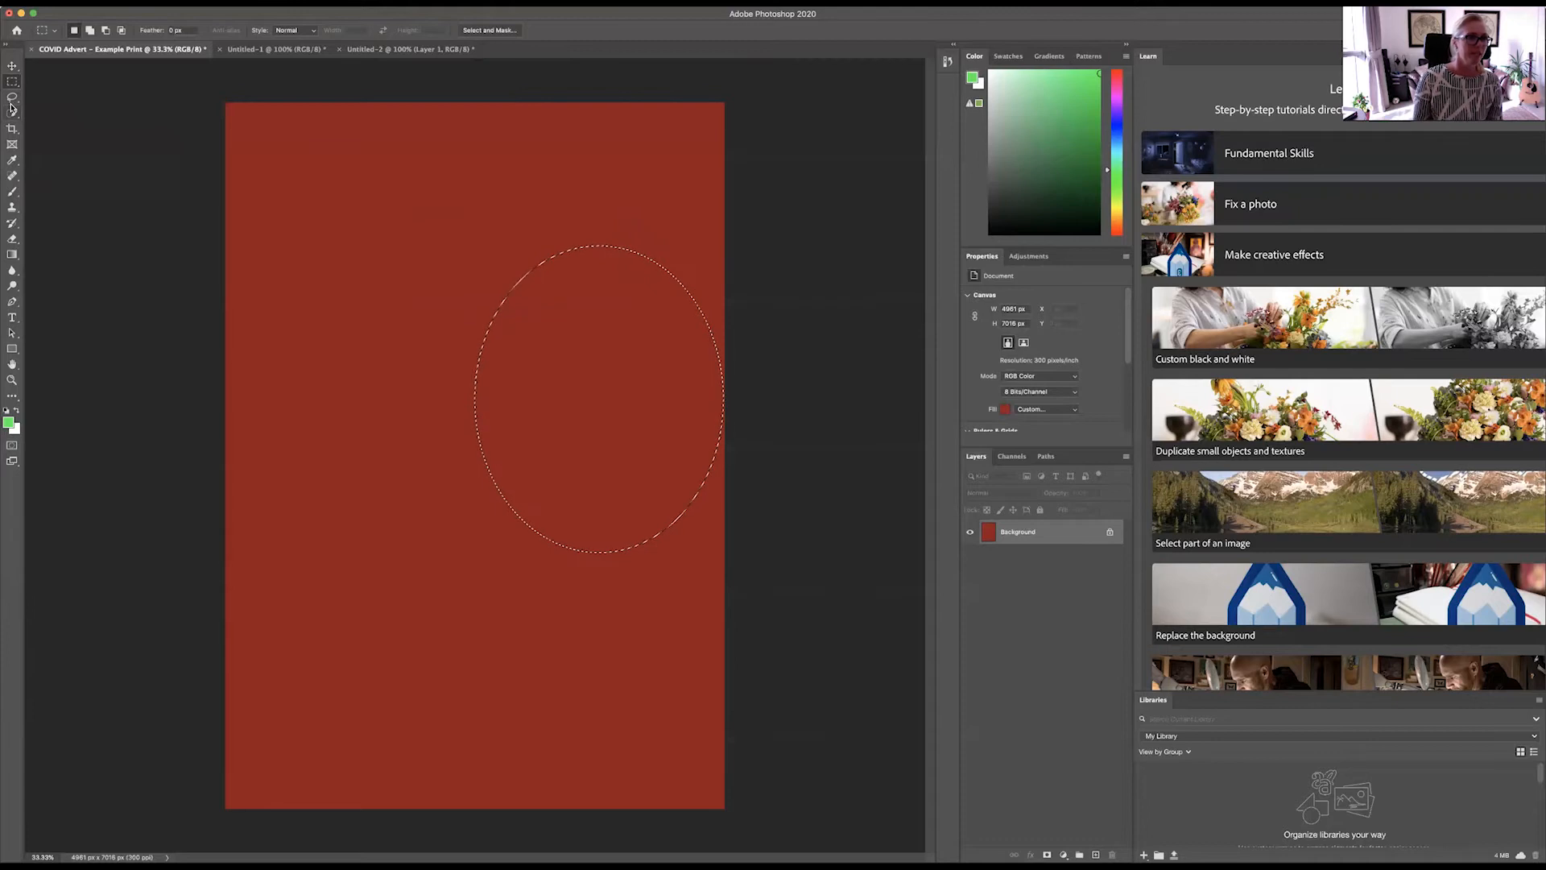
Step: Try cropping the canvas to the area around the elliptical selection
click(12, 129)
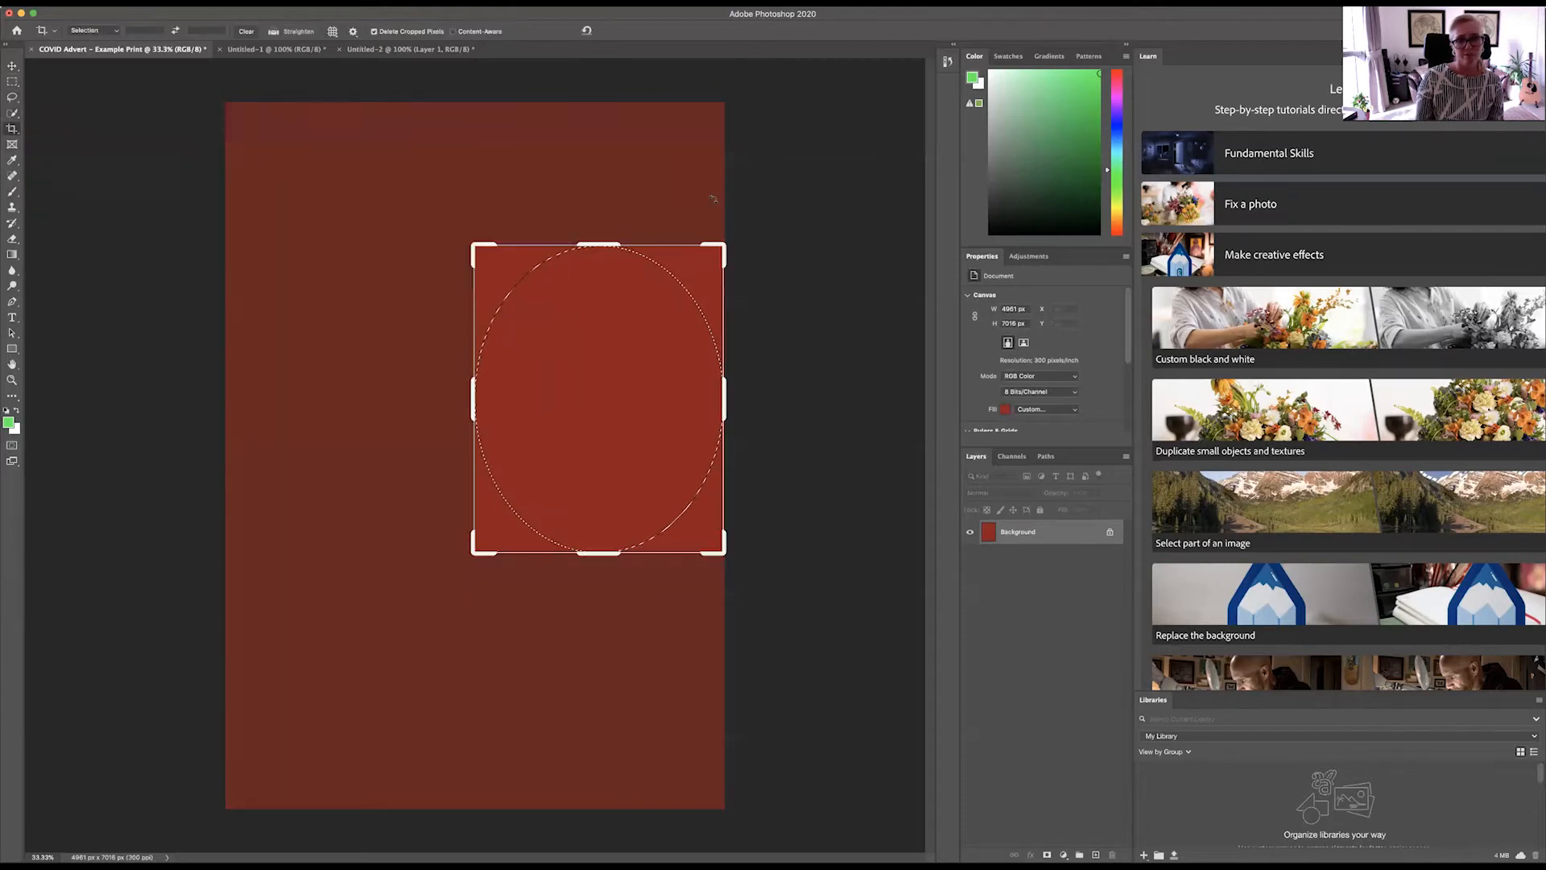
drag(472, 252, 111, 203)
double_click(564, 354)
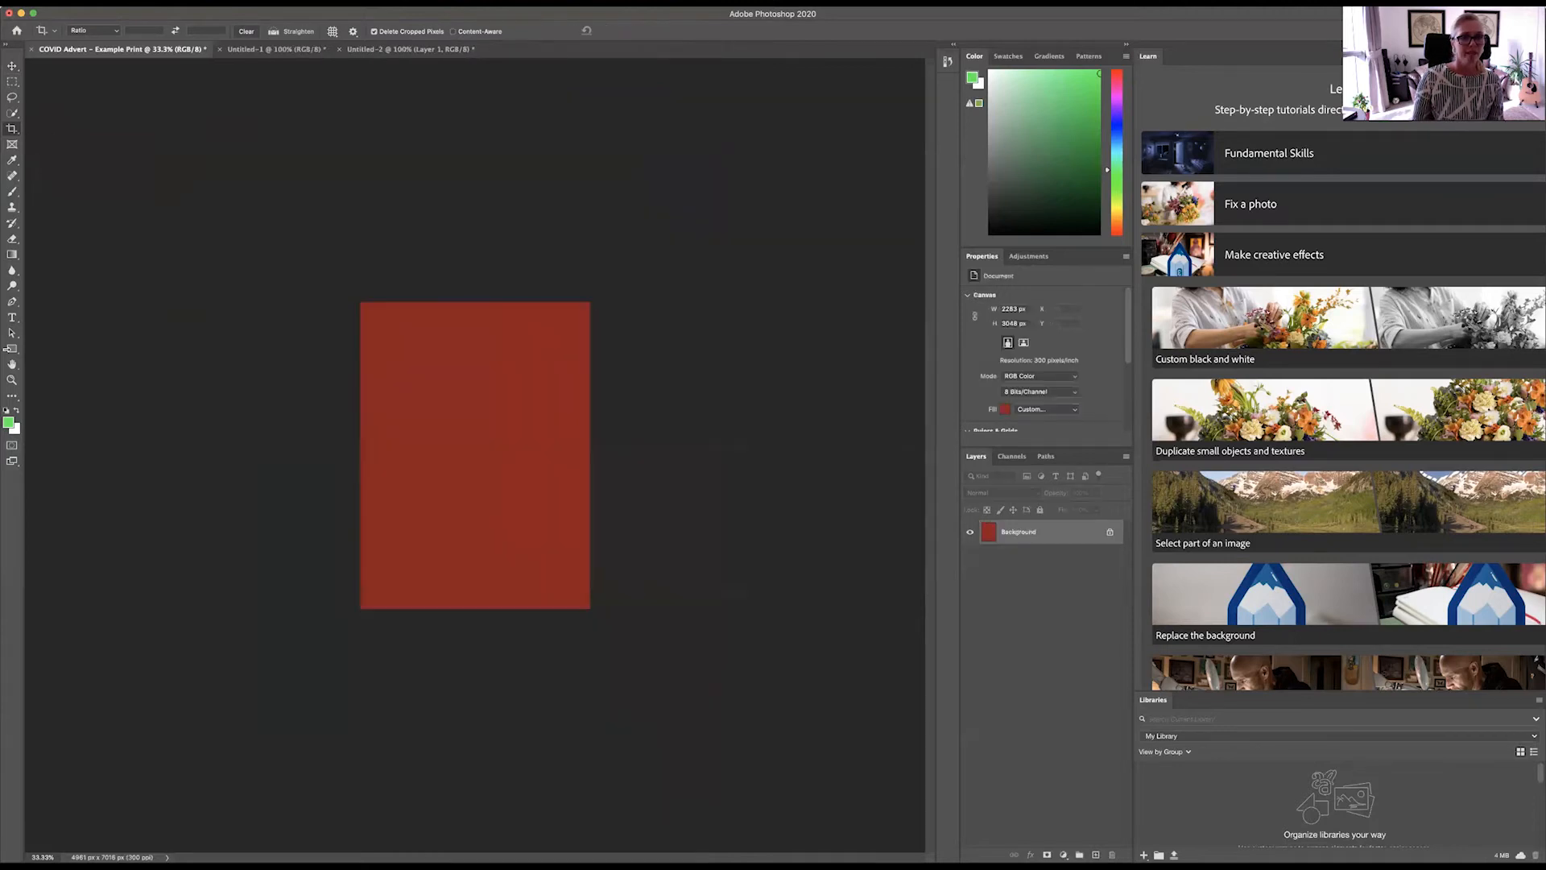
click(117, 4)
click(132, 15)
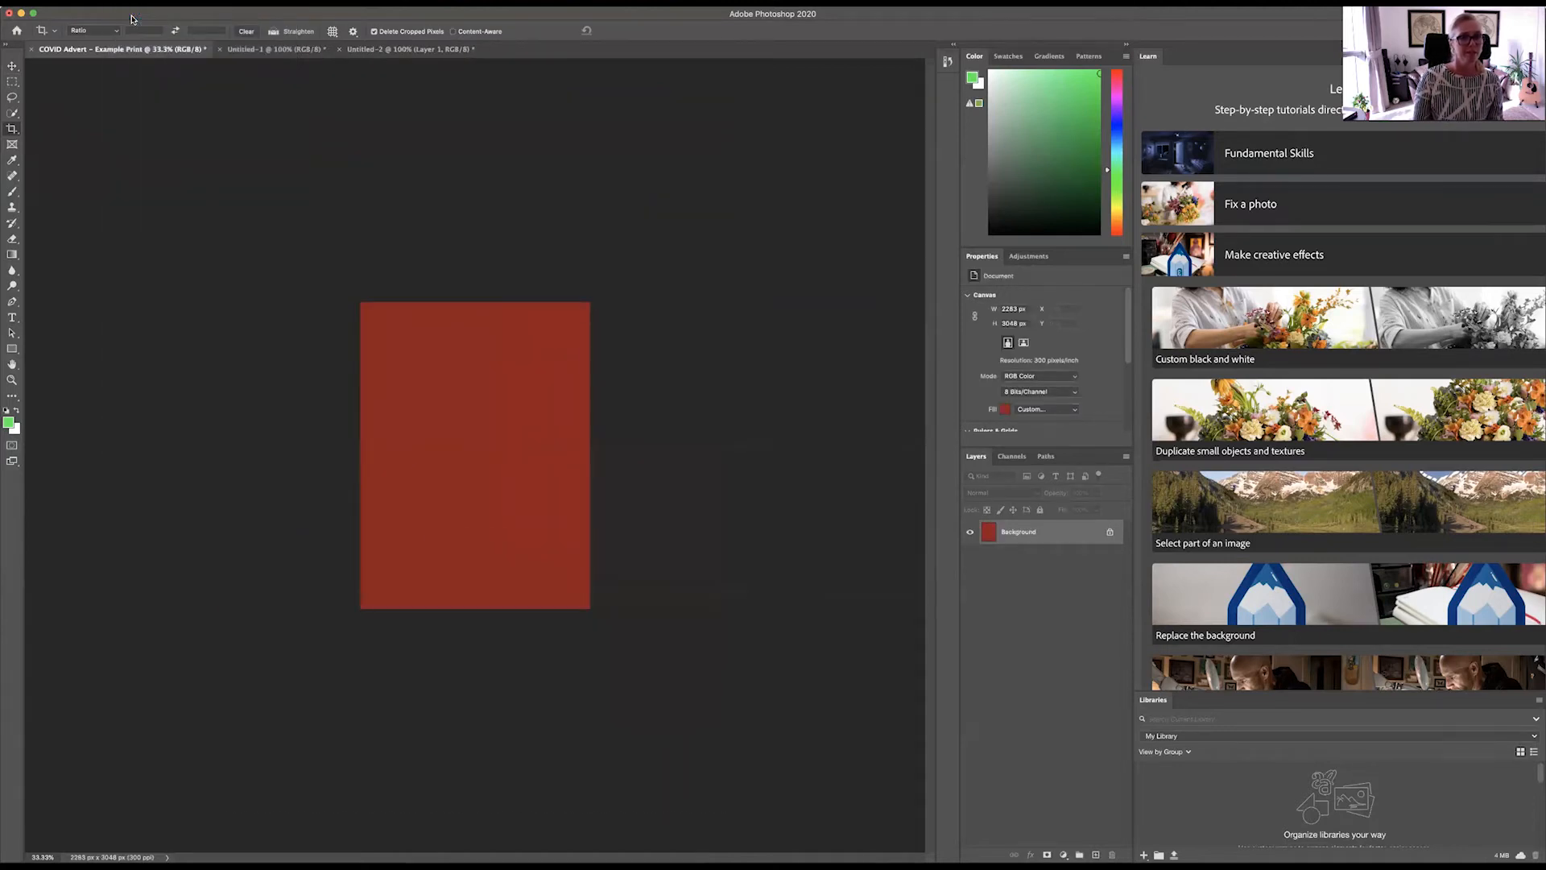
Step: Sample the canvas's red as the foreground colour with the Eyedropper, and look through the Brush and shape tools
click(12, 161)
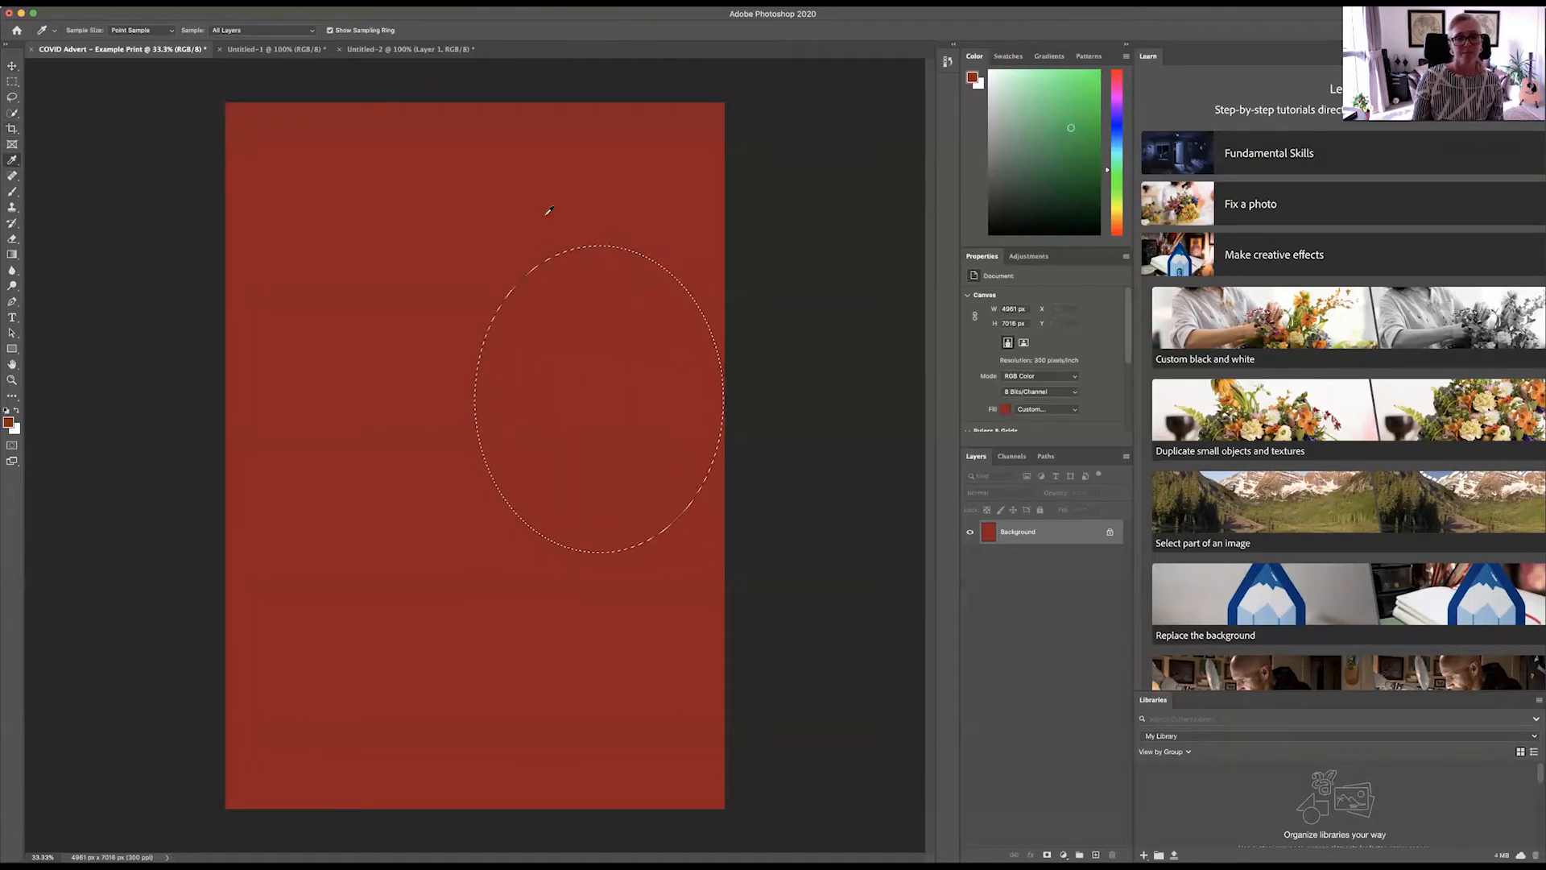
click(350, 227)
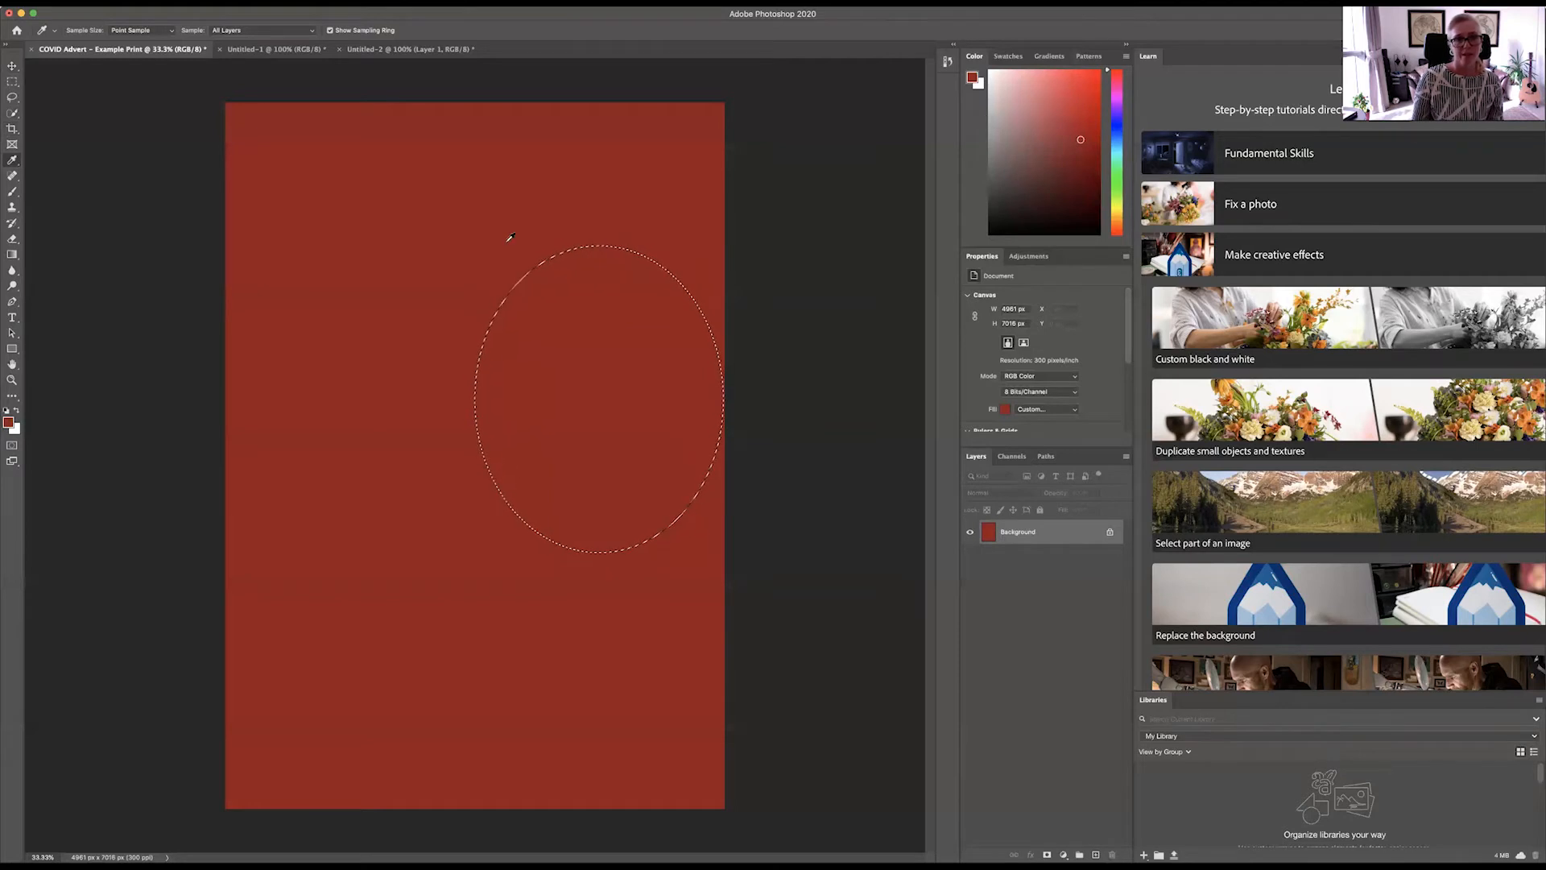
click(11, 195)
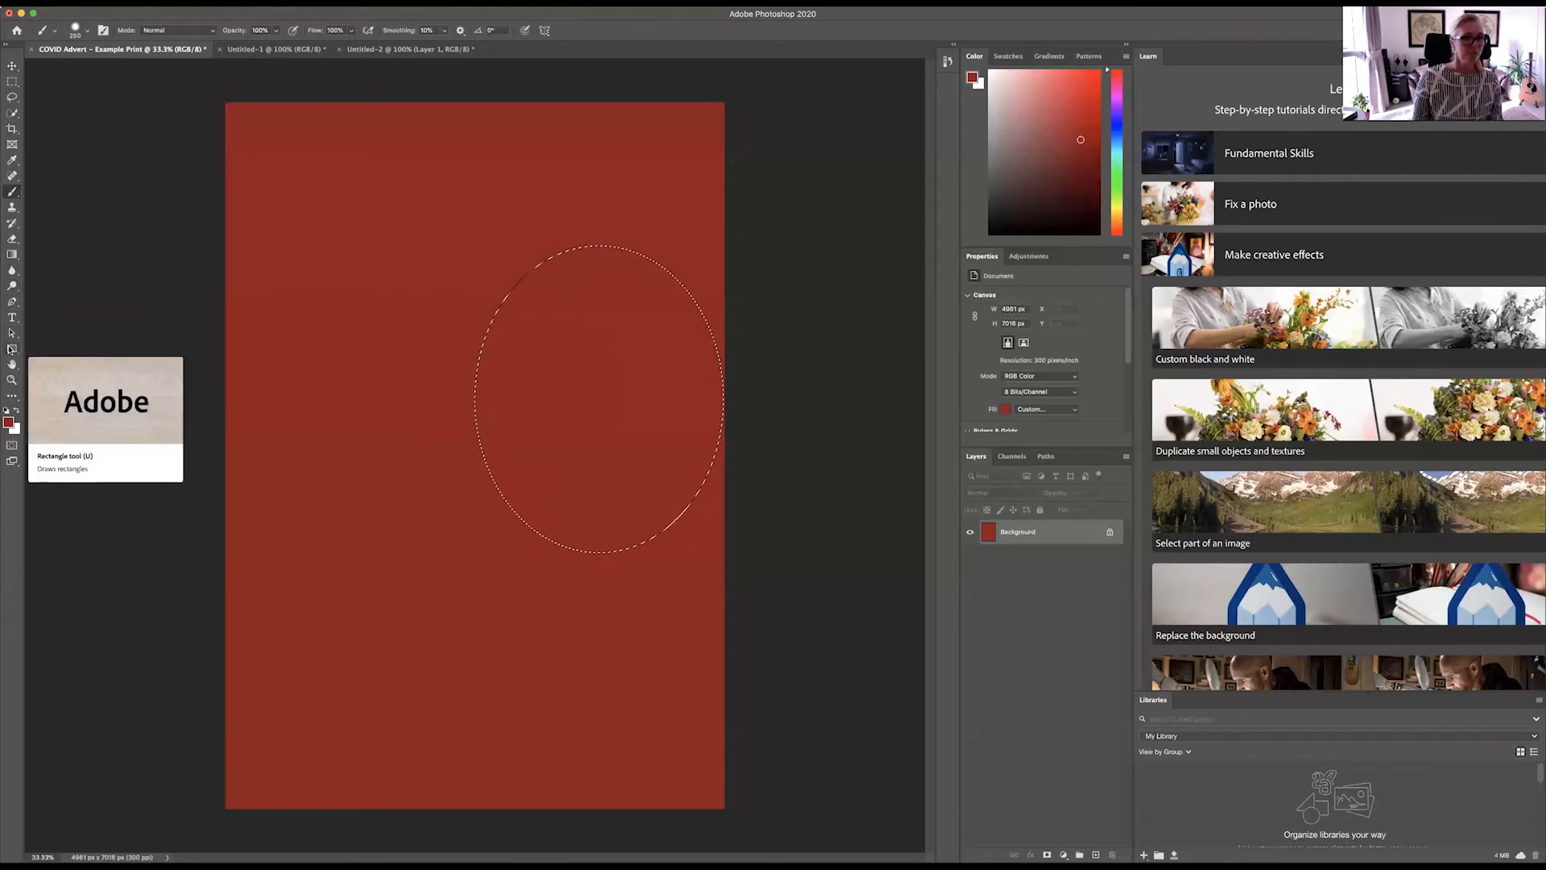
click(10, 348)
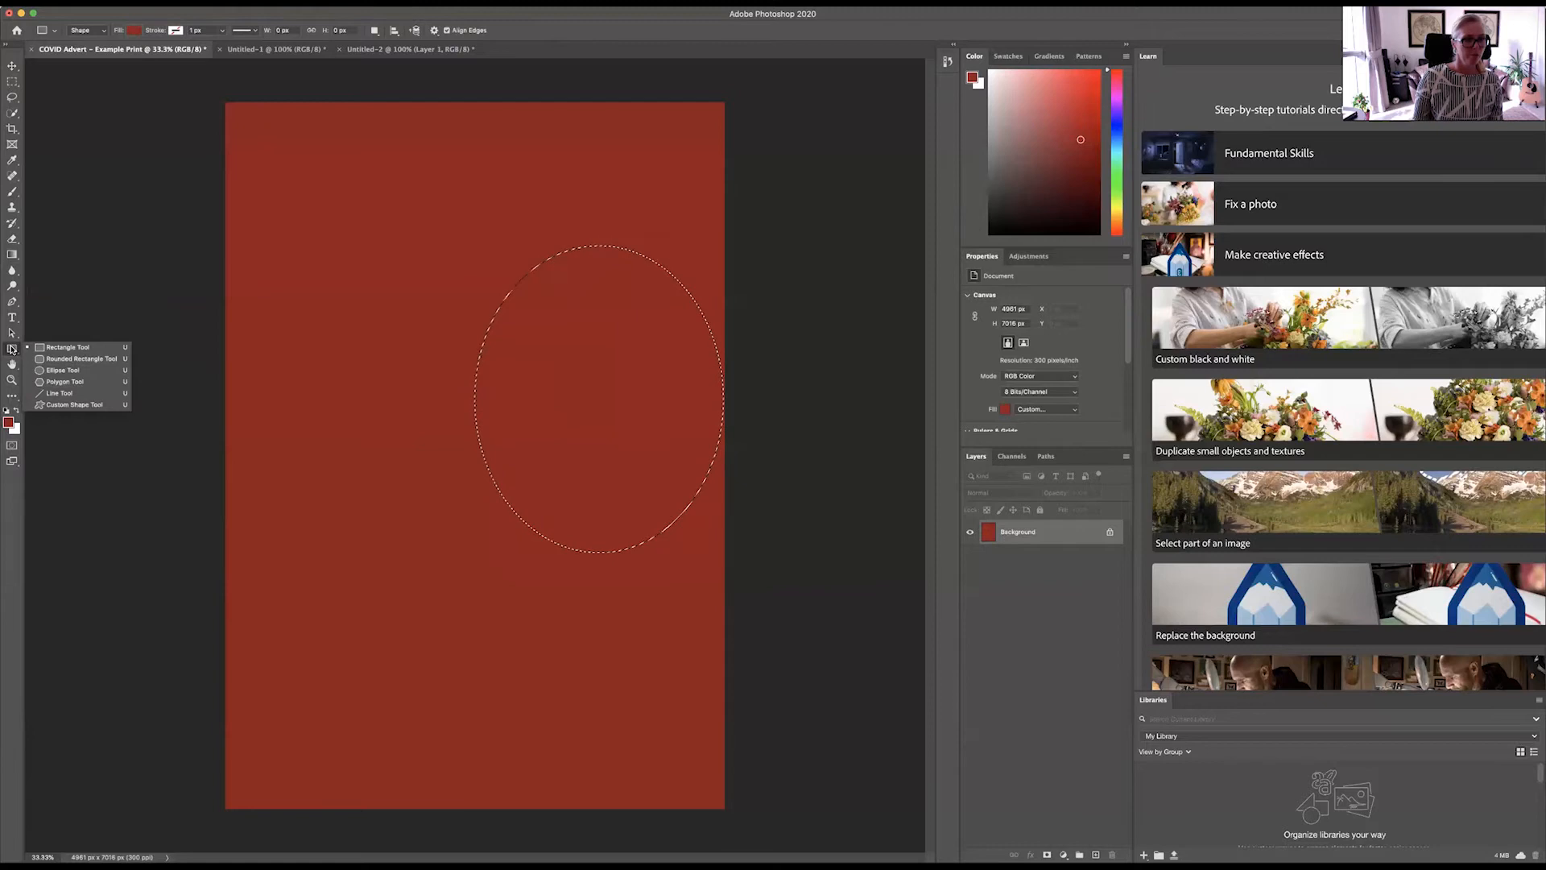
Step: Draw a text box about 3110 by 960 px across the middle of the canvas and clear its placeholder text
click(12, 317)
drag(321, 426, 633, 525)
key(BackSpace)
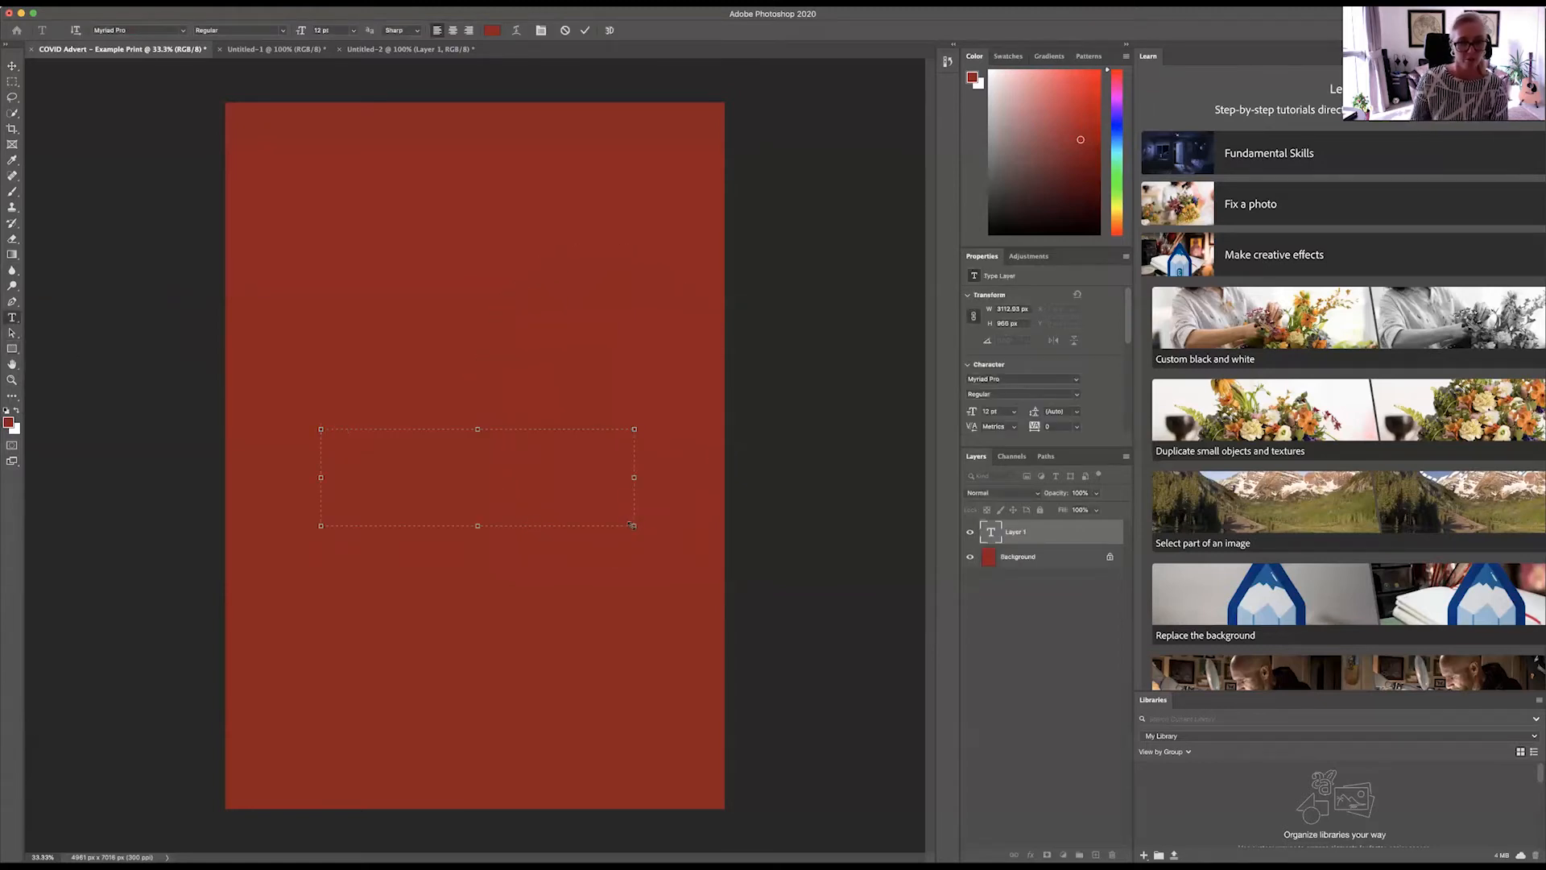
Step: Reset the foreground and background colours to the defaults, and recolour the text in the text box black
click(7, 413)
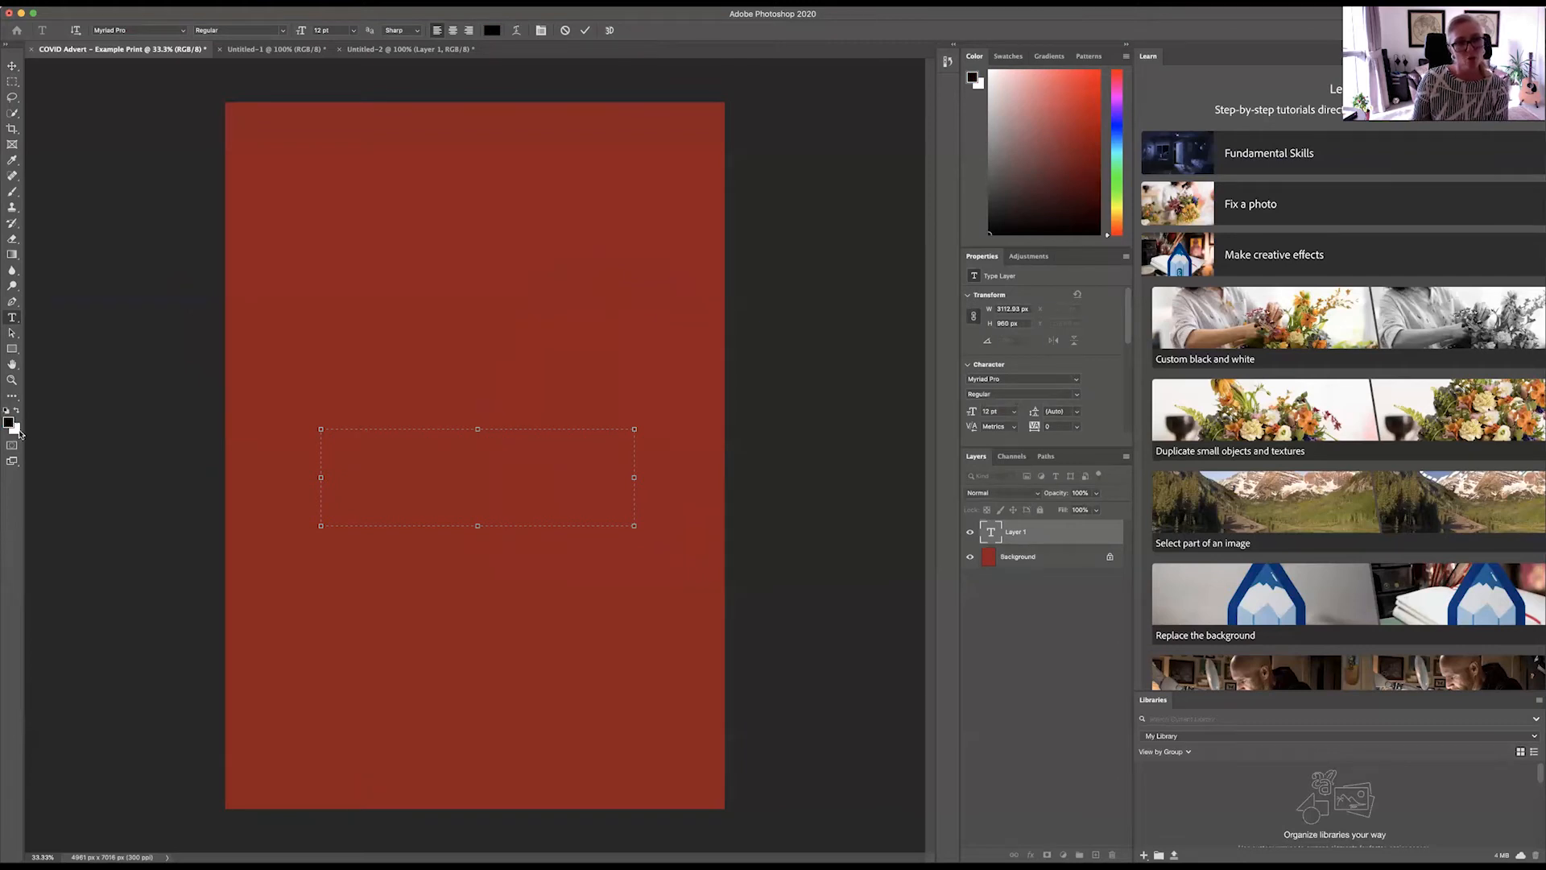
drag(369, 432, 319, 433)
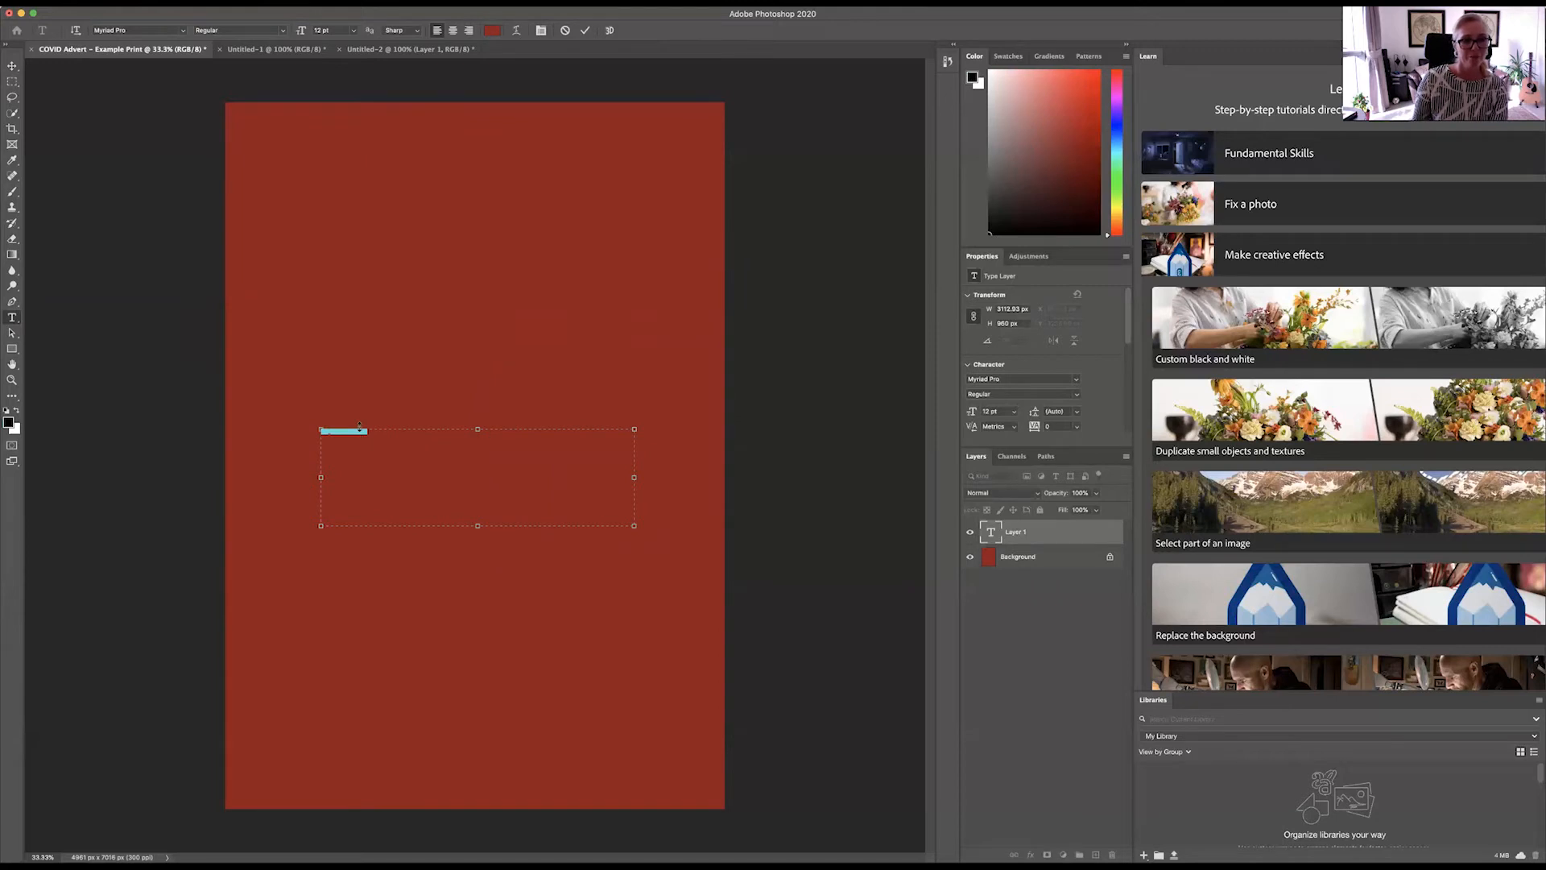
click(9, 422)
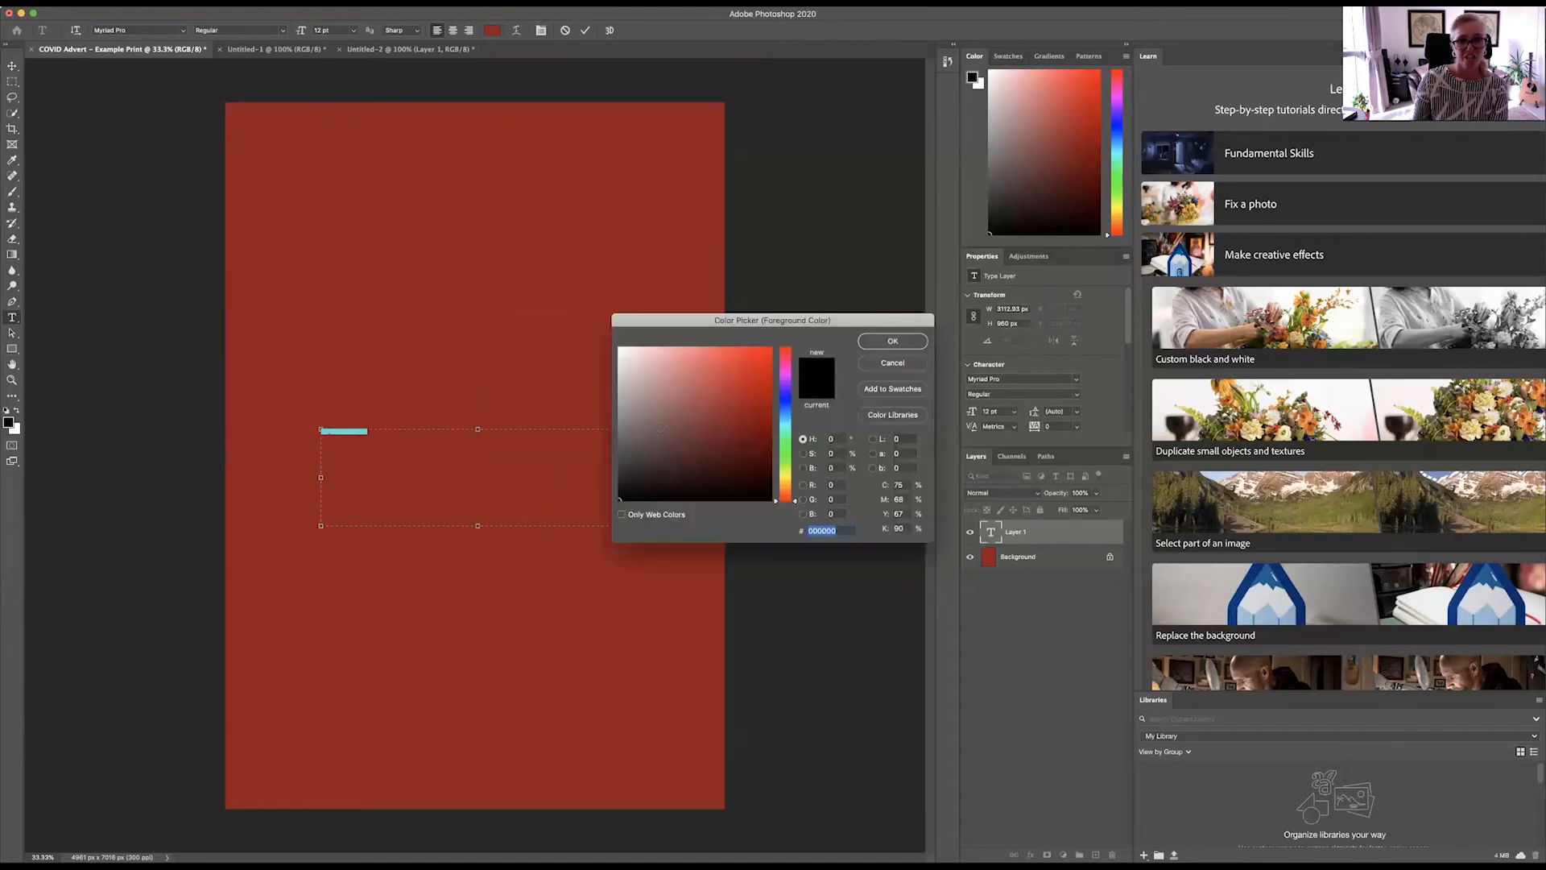
click(886, 345)
click(494, 446)
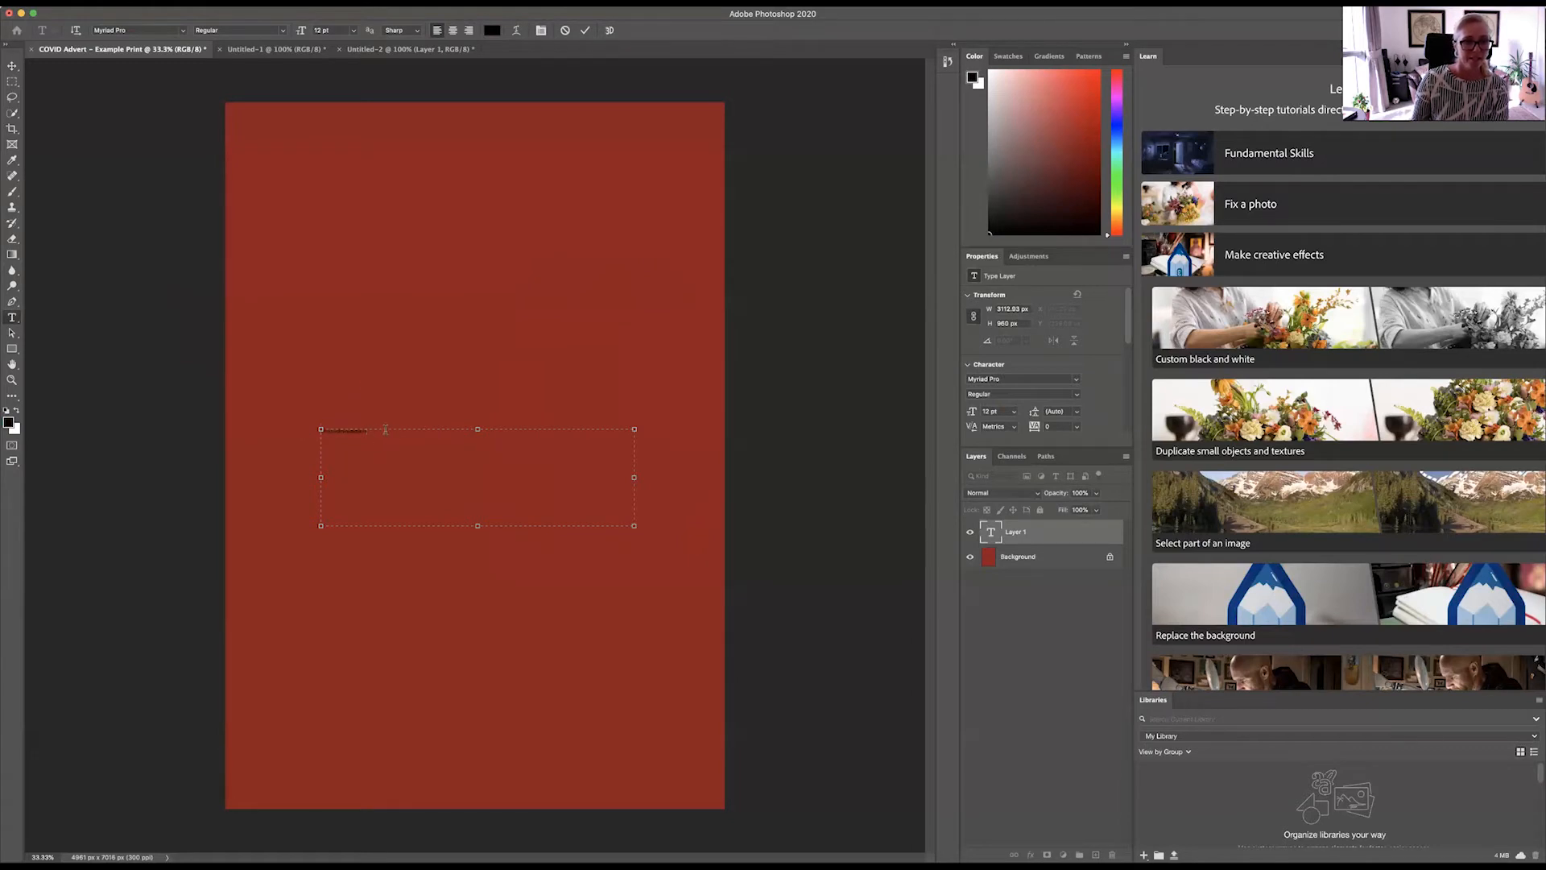
Step: Set the font size of all the text in the text box to 36 pt
click(352, 32)
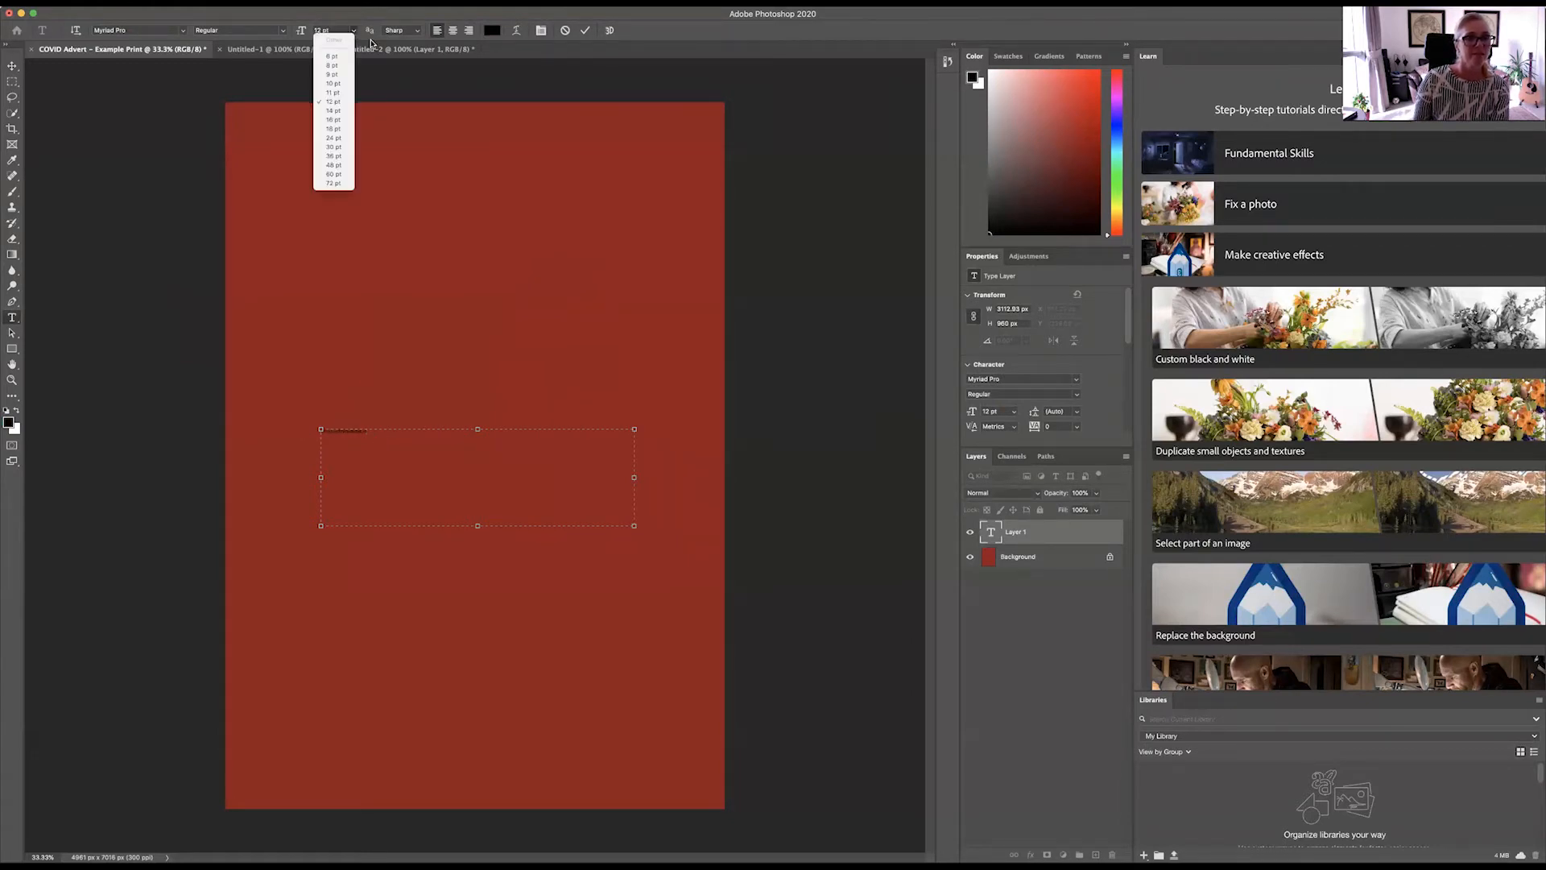
click(333, 155)
key(super+a)
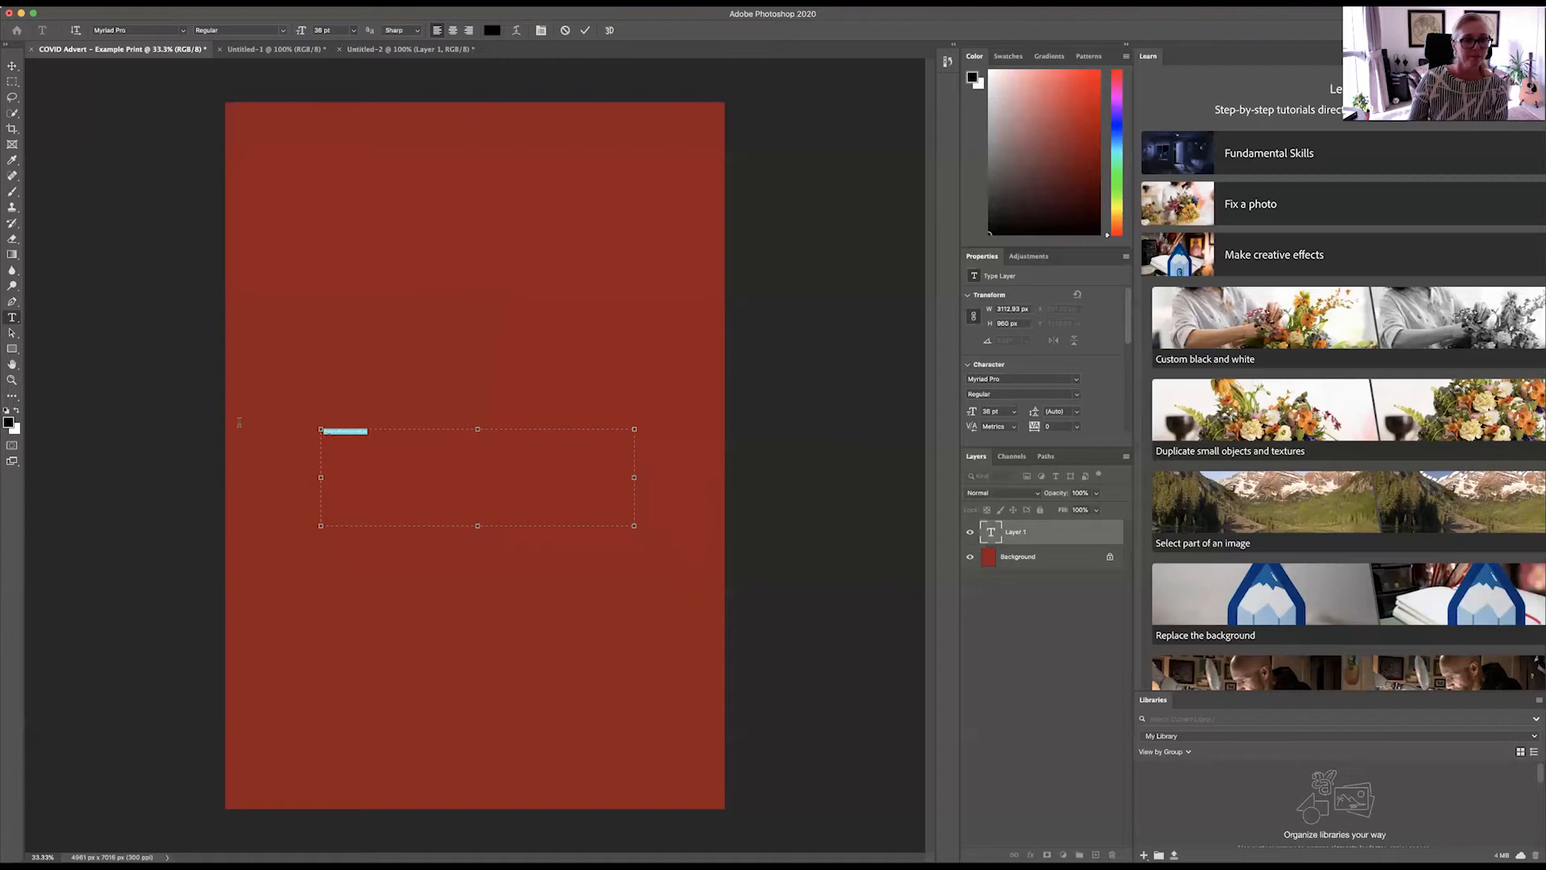
click(353, 31)
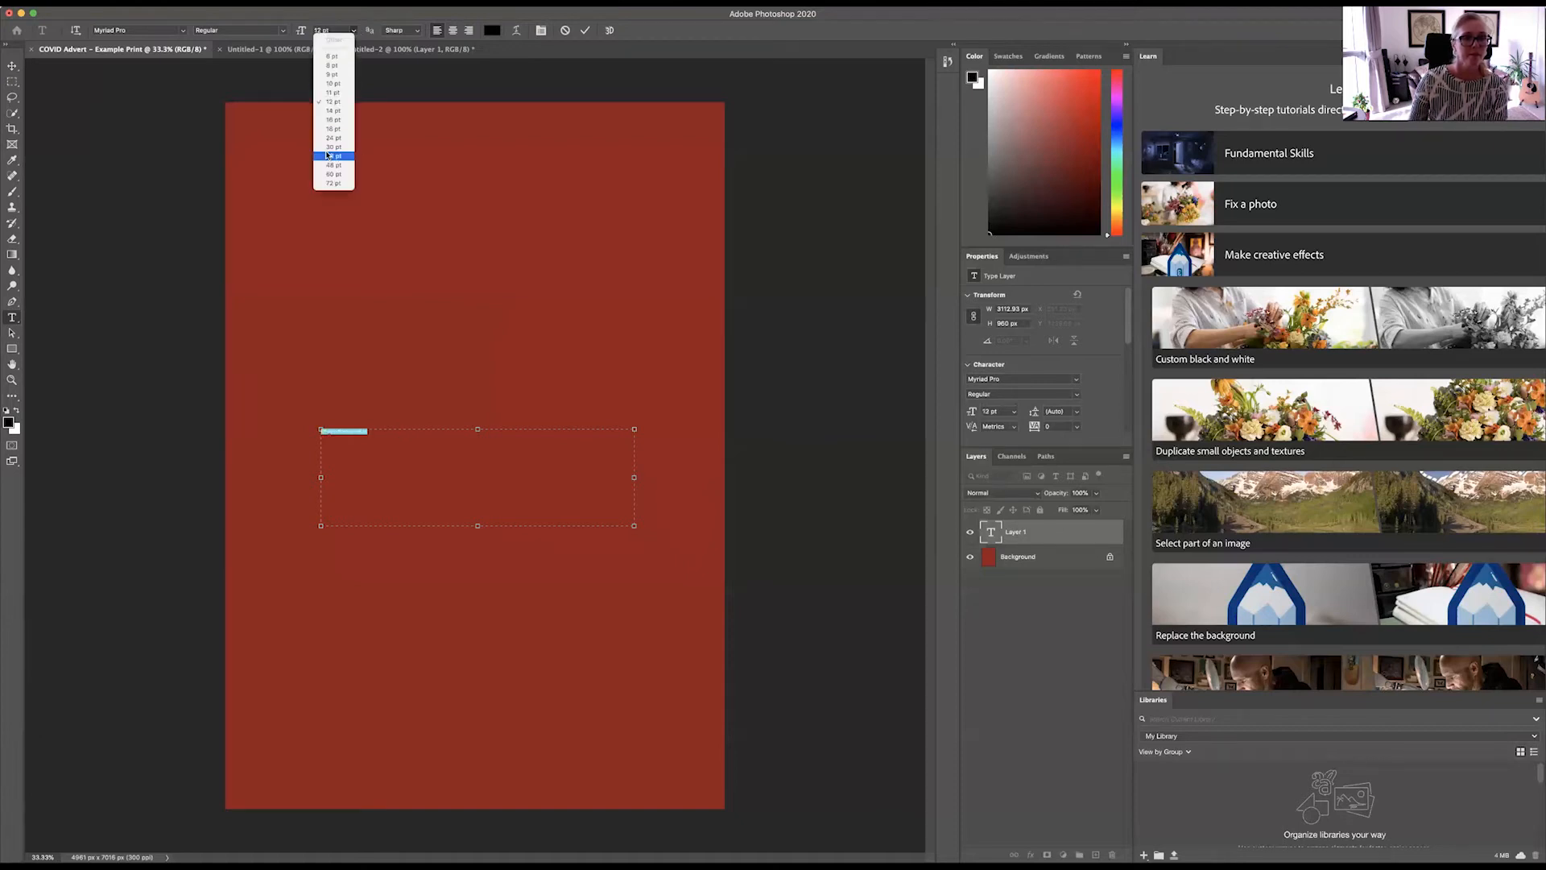
click(326, 154)
click(521, 522)
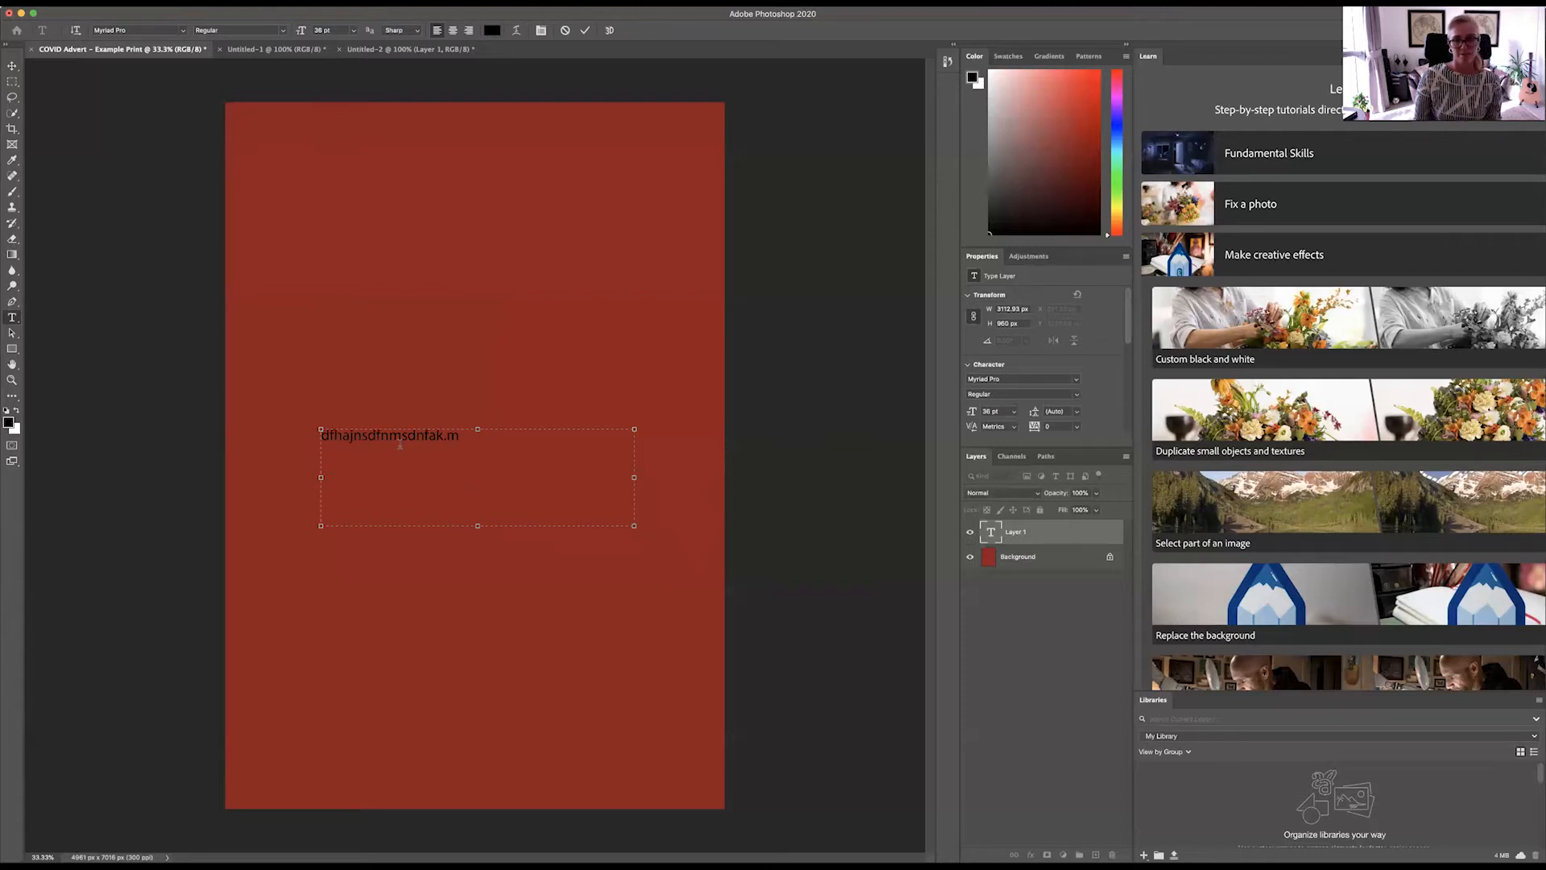
Step: Swap the foreground and background colours back and forth, ending with black as the foreground
click(16, 412)
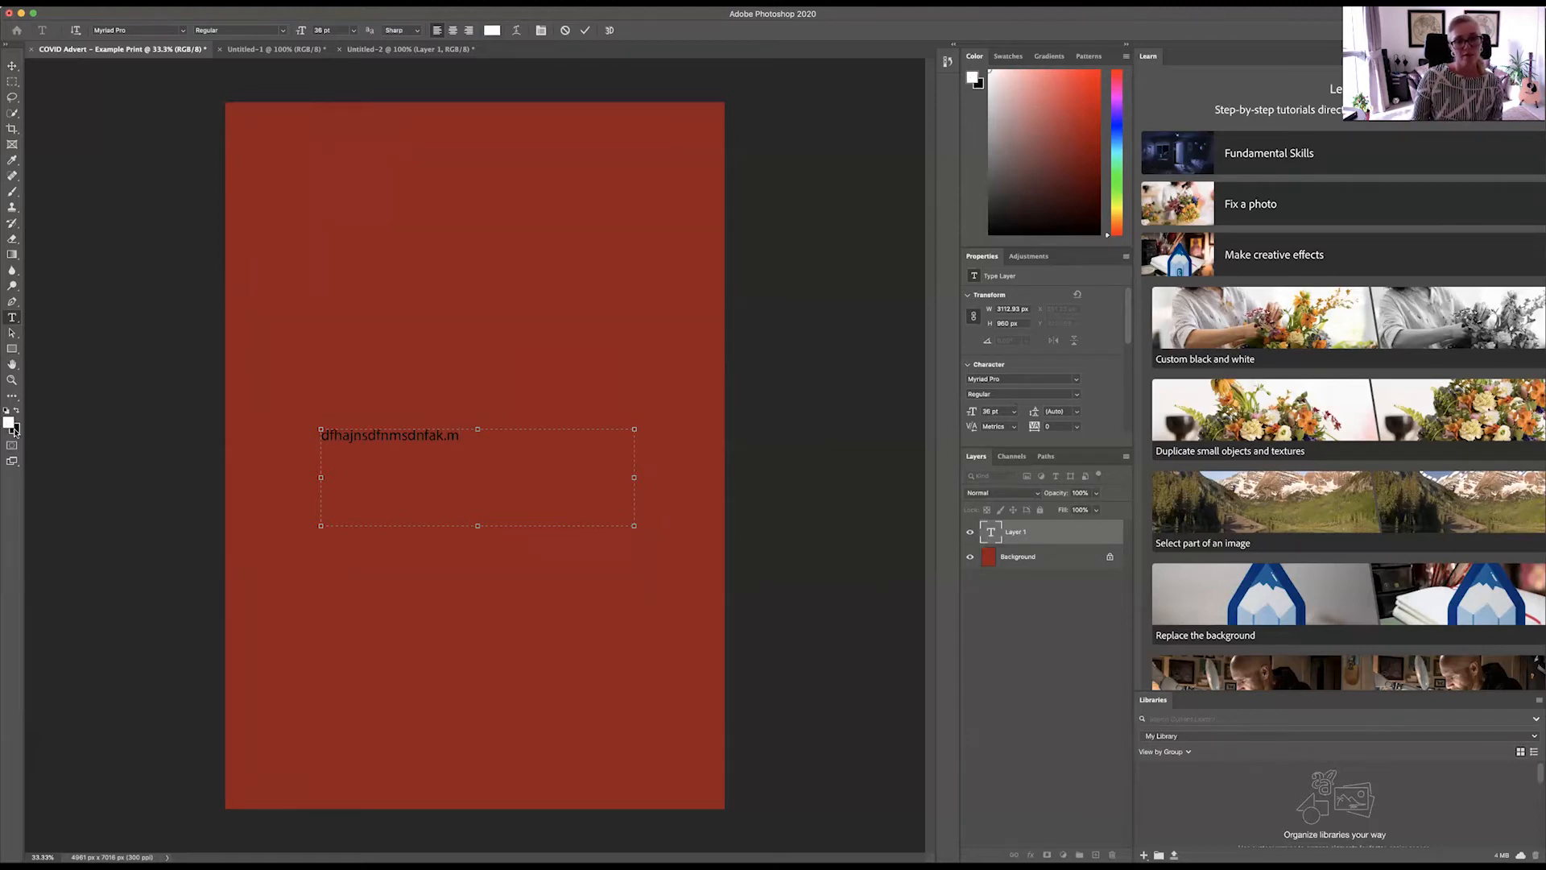
click(16, 411)
click(16, 411)
click(16, 412)
click(16, 412)
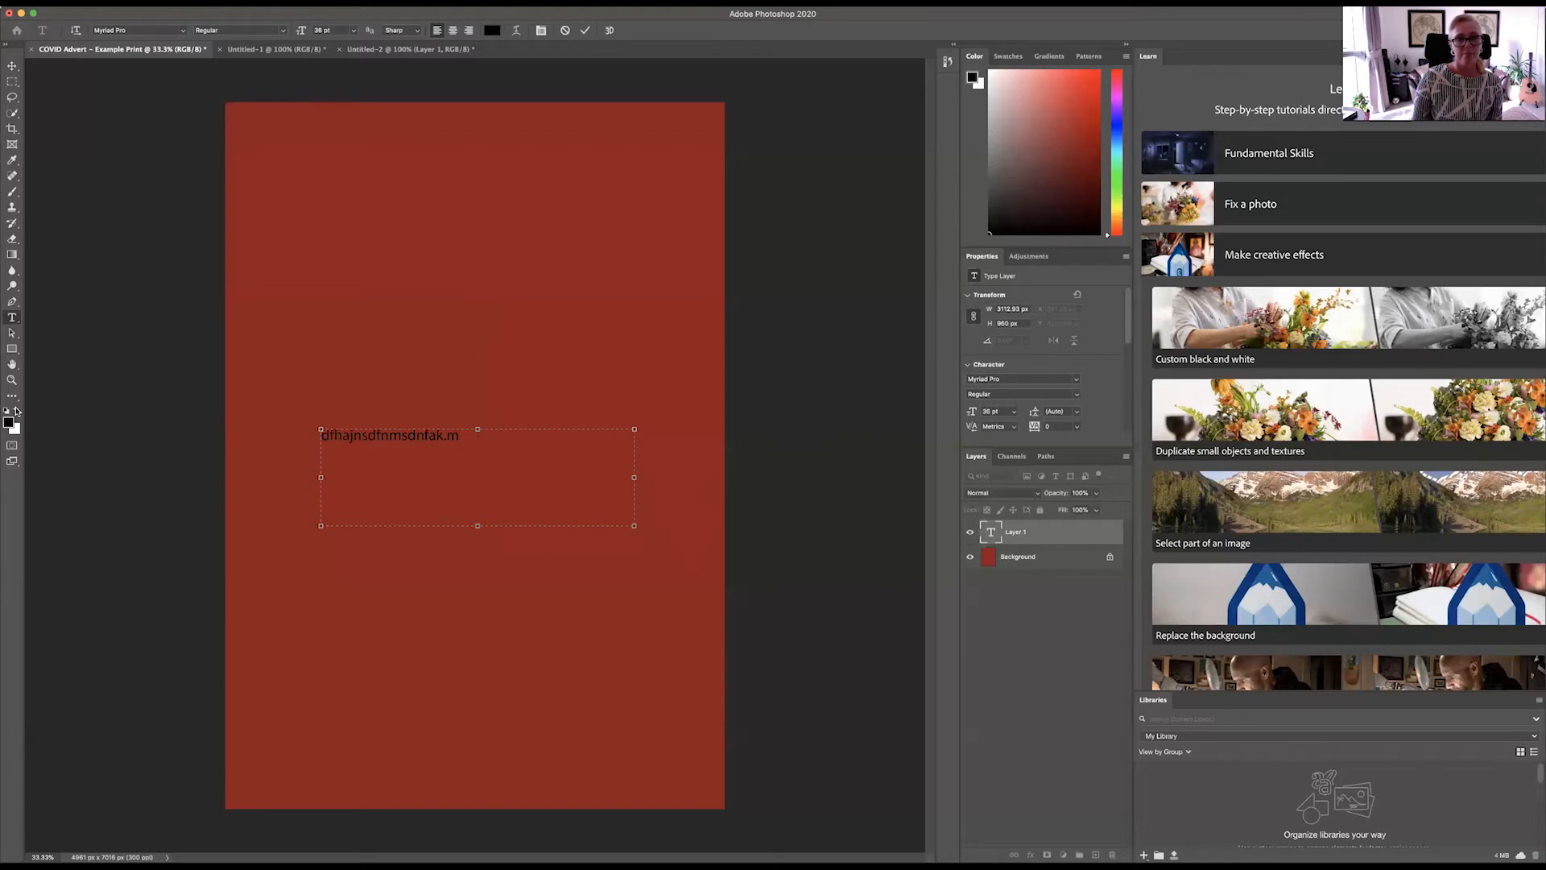
Step: Sample the canvas's red with the Eyedropper while the text layer is selected, and swap the foreground and background colours twice
click(12, 158)
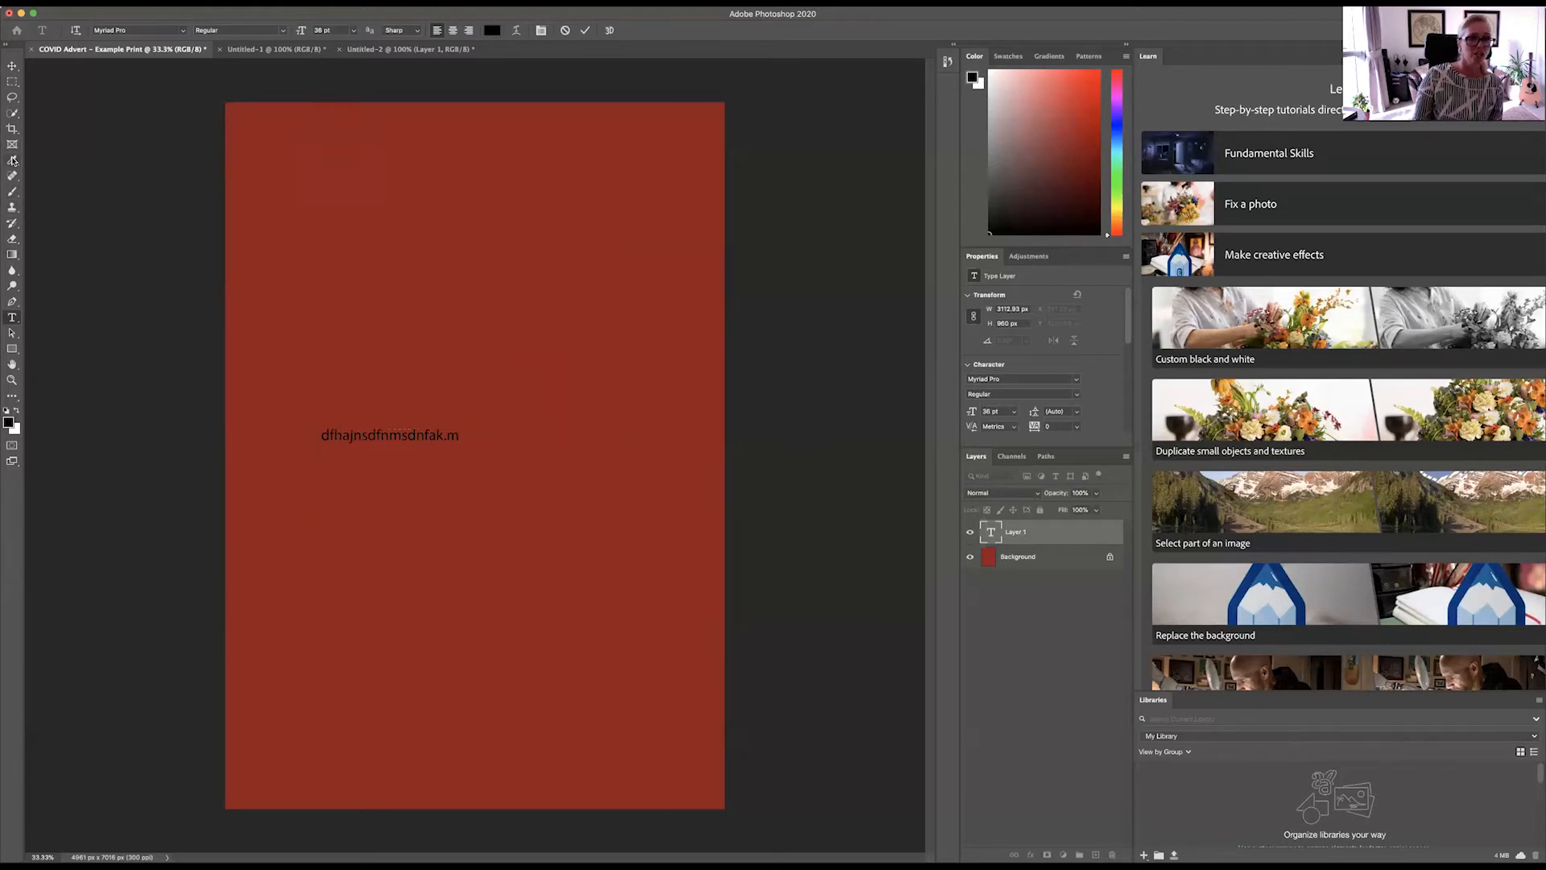
click(706, 289)
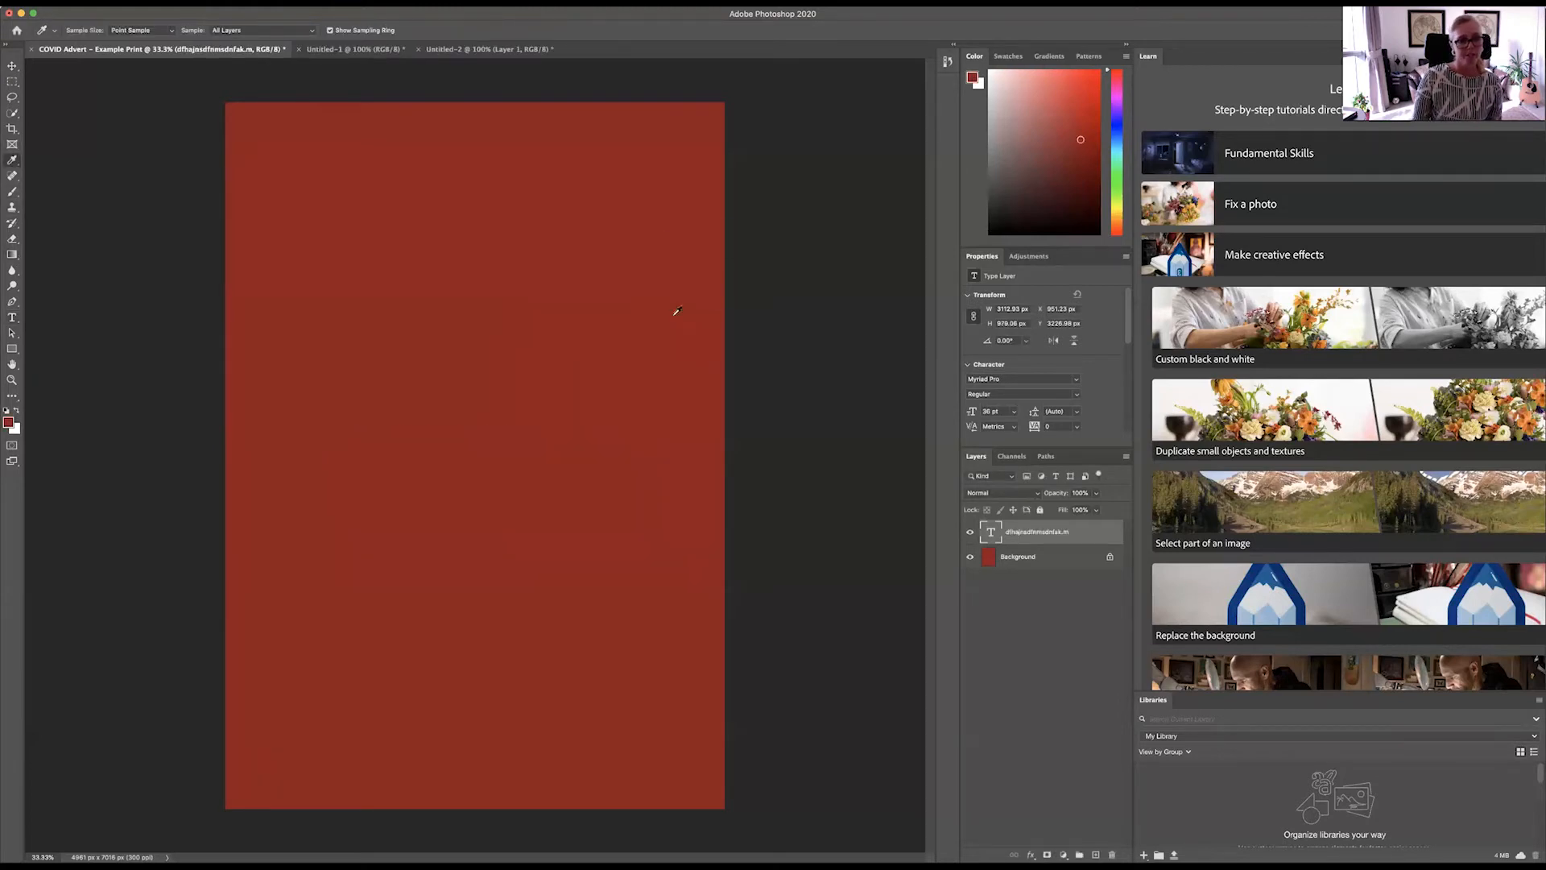
click(17, 412)
click(17, 412)
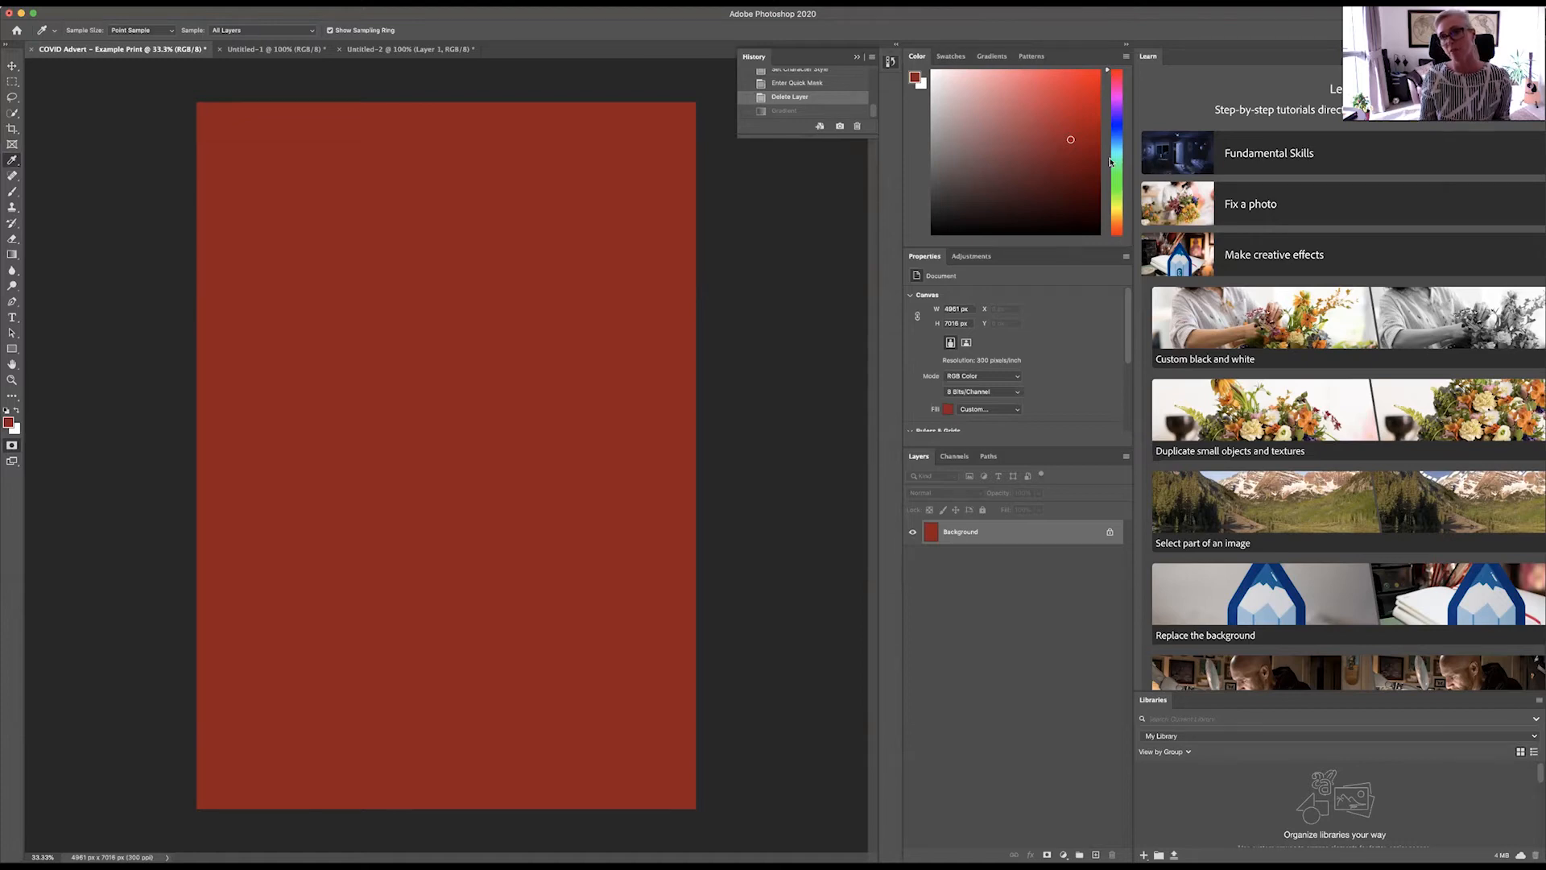
Step: Display the colour picker as a Color Wheel, and set the foreground hue to a blue of 247°
mouse_move(1108, 71)
mouse_down()
mouse_move(1114, 139)
mouse_move(1111, 67)
mouse_up()
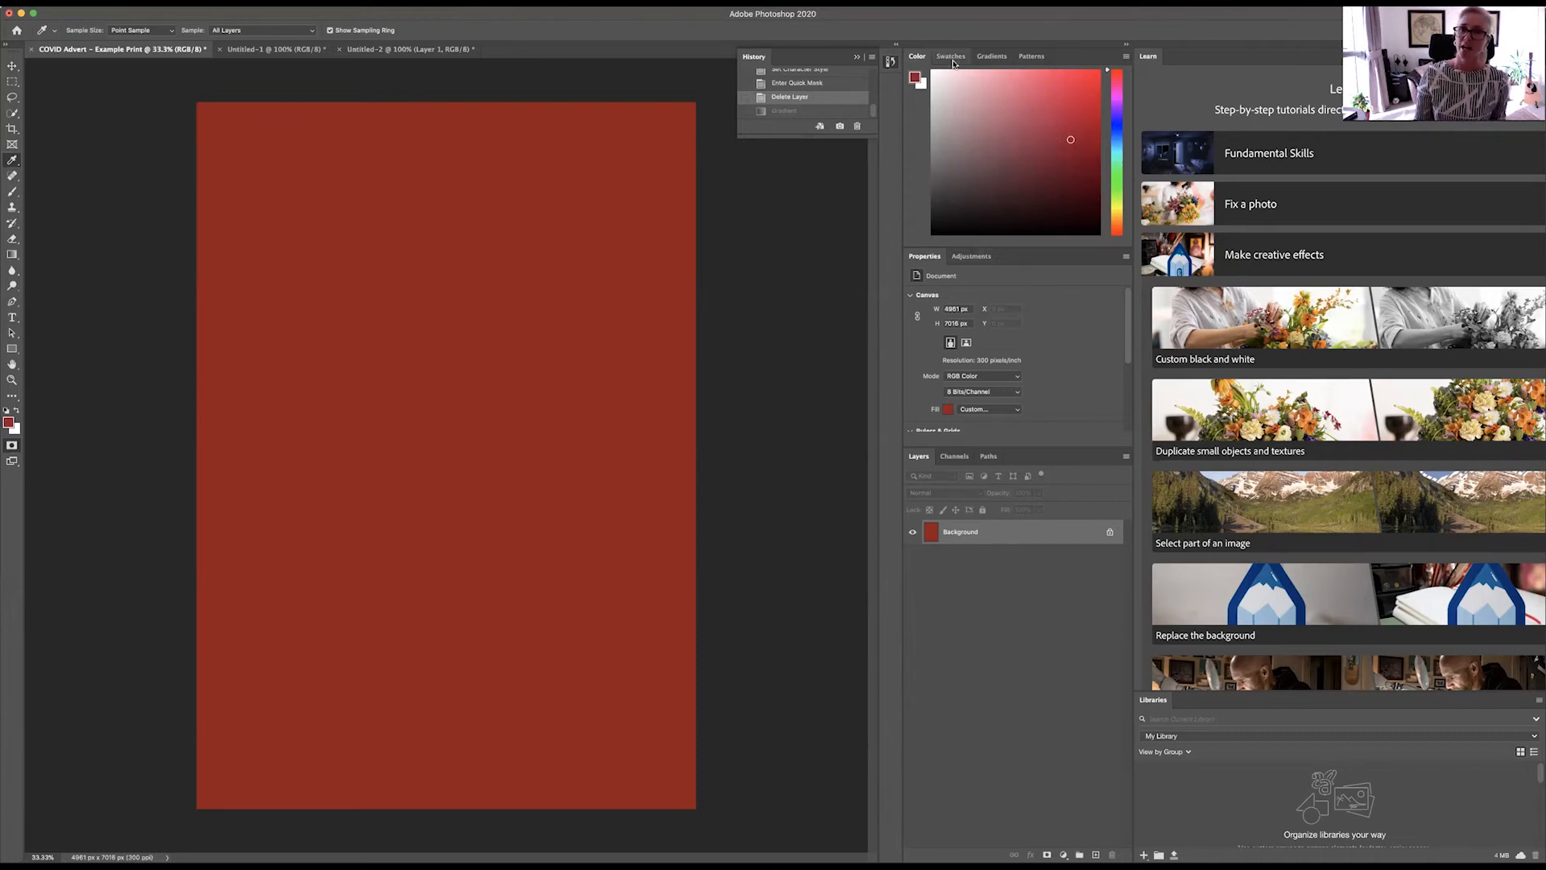
click(1125, 57)
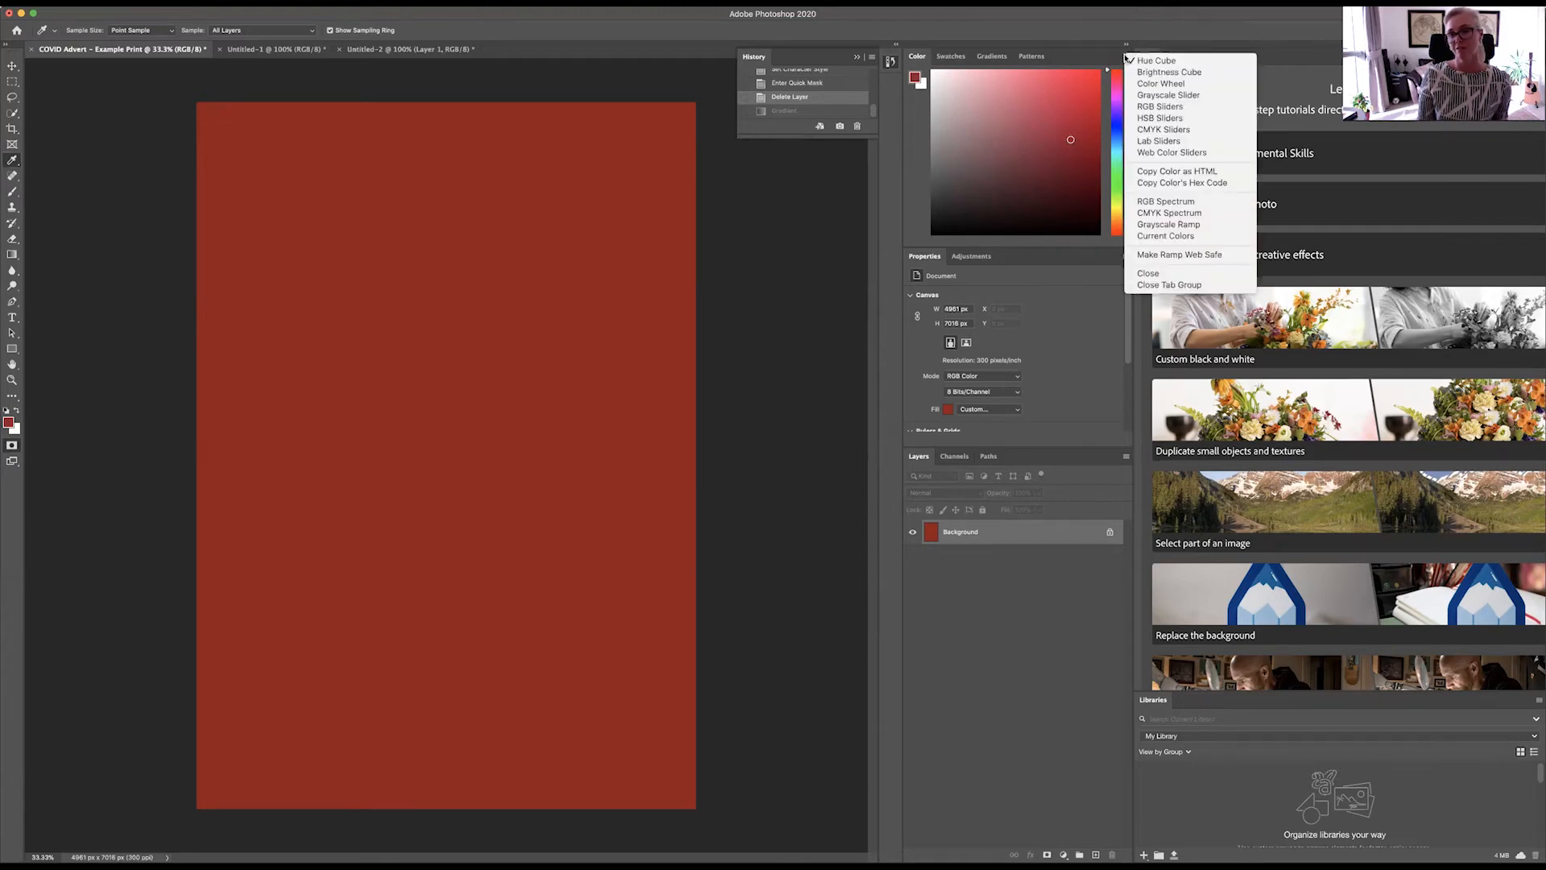
click(1127, 50)
click(1126, 53)
click(1158, 83)
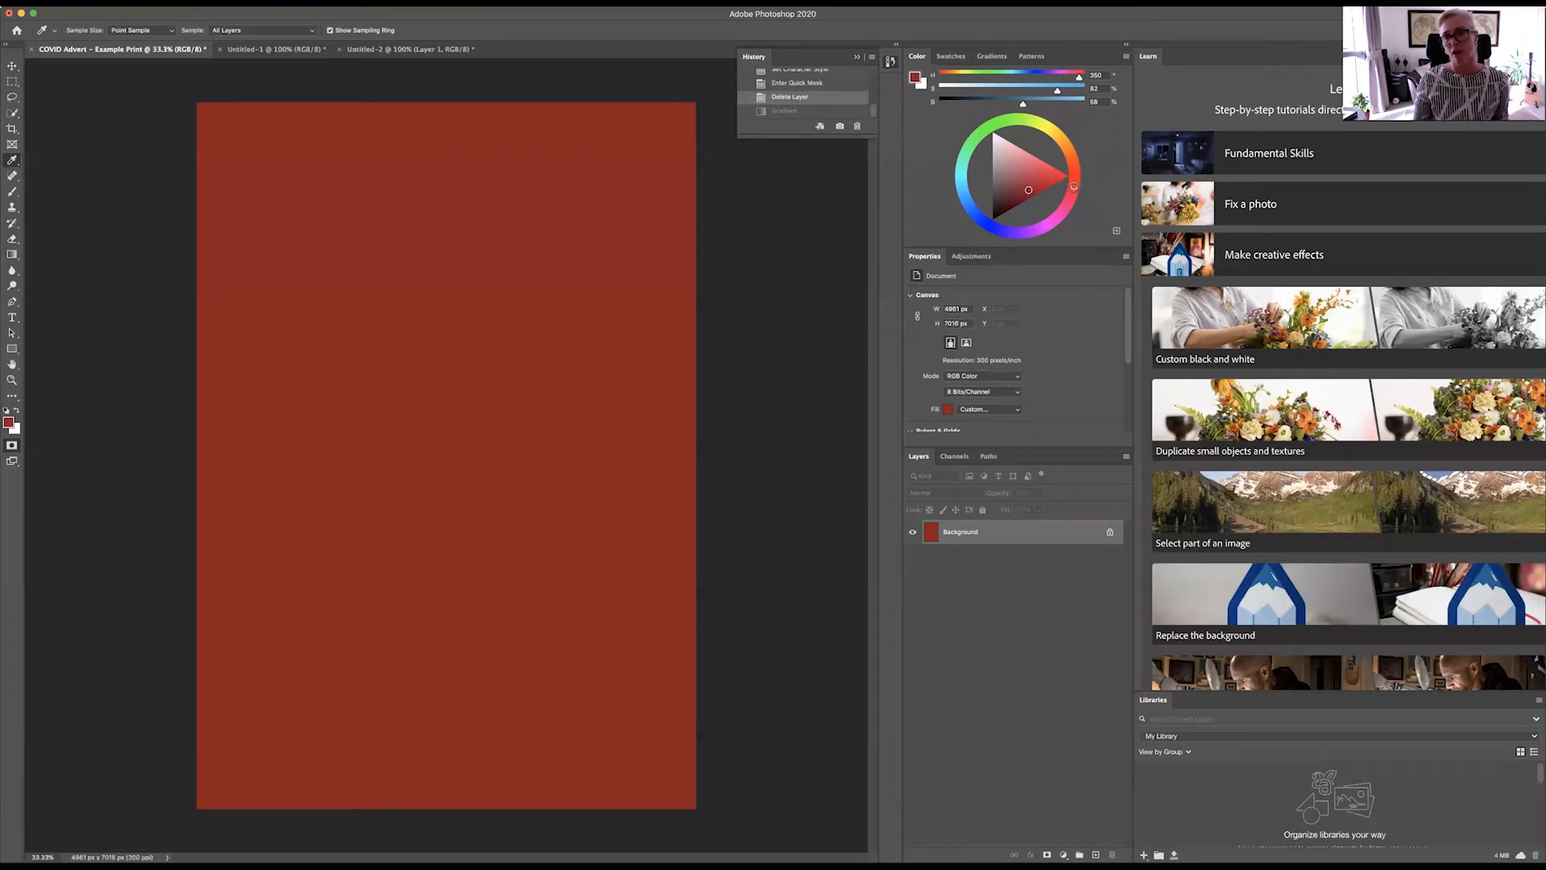
drag(1074, 185, 996, 228)
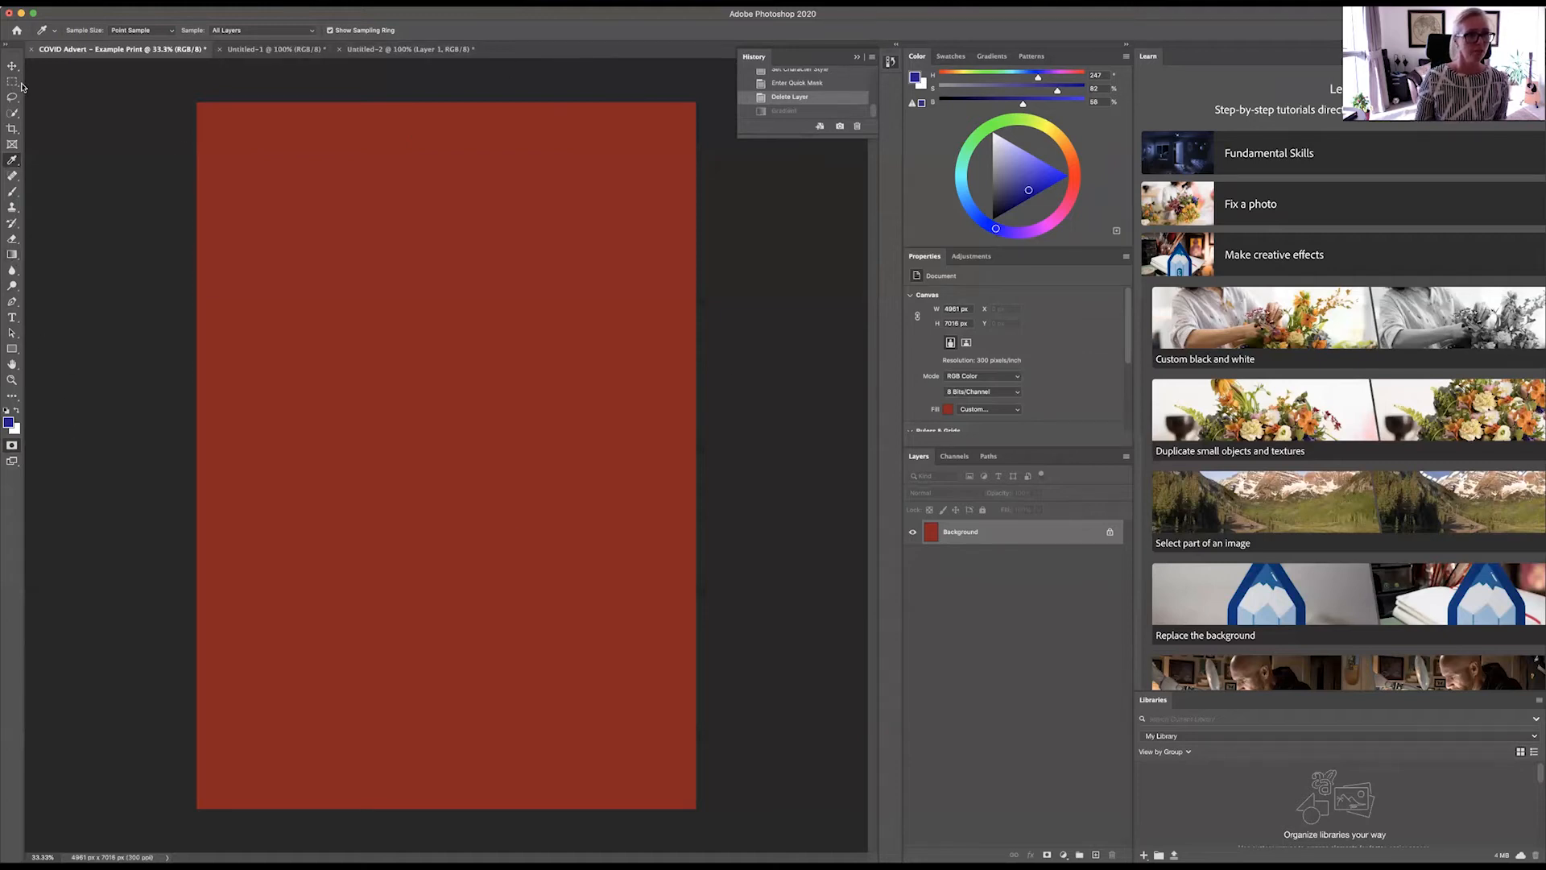
Step: Fill the Background layer with the blue foreground colour using the Paint Bucket tool
click(13, 258)
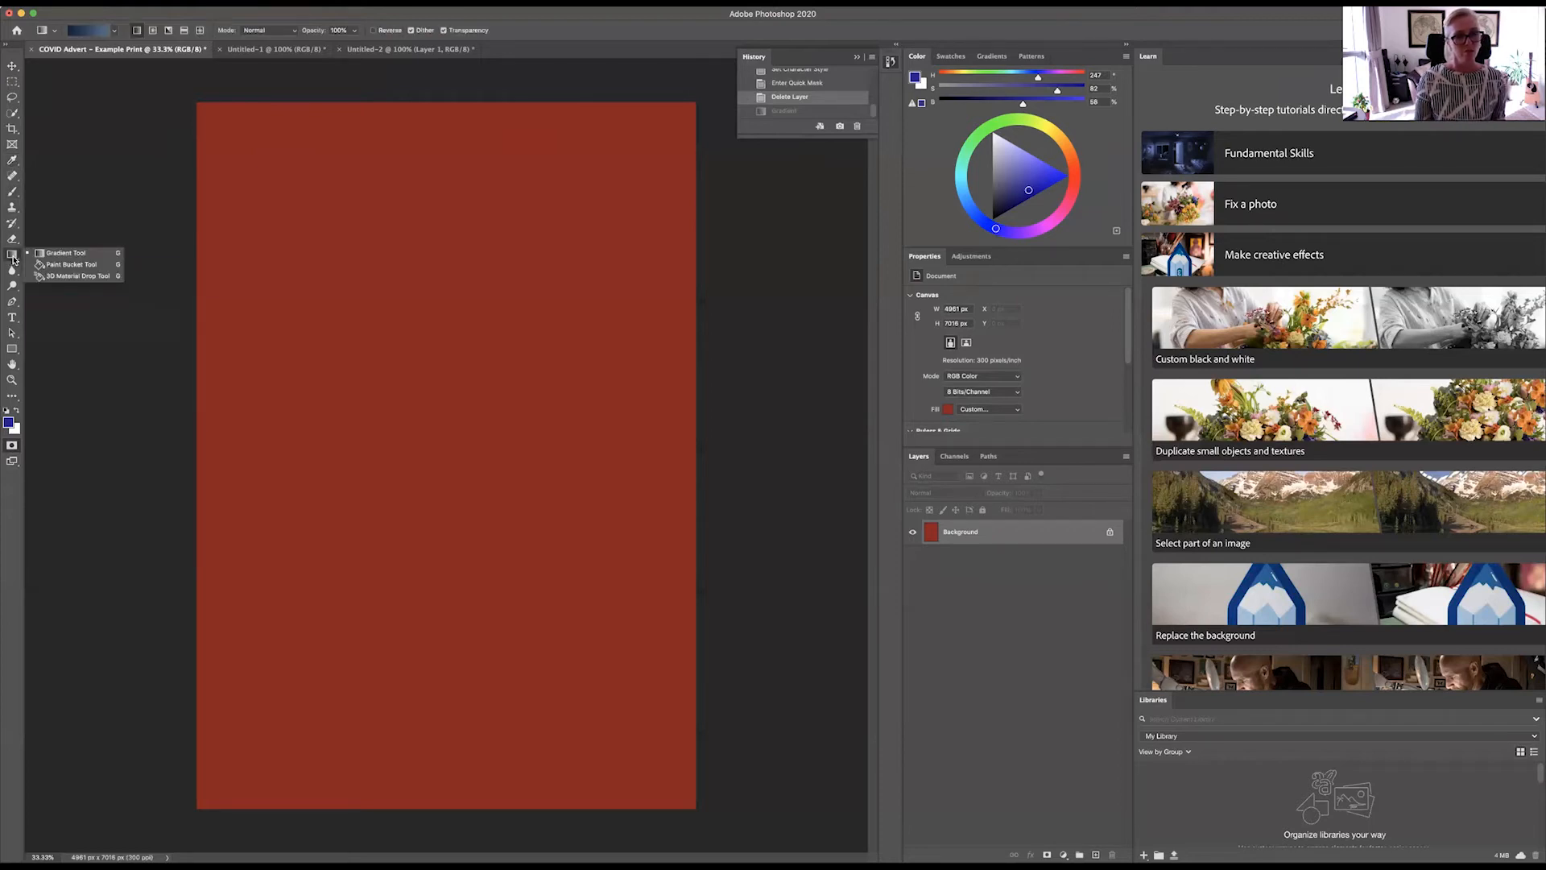
click(58, 265)
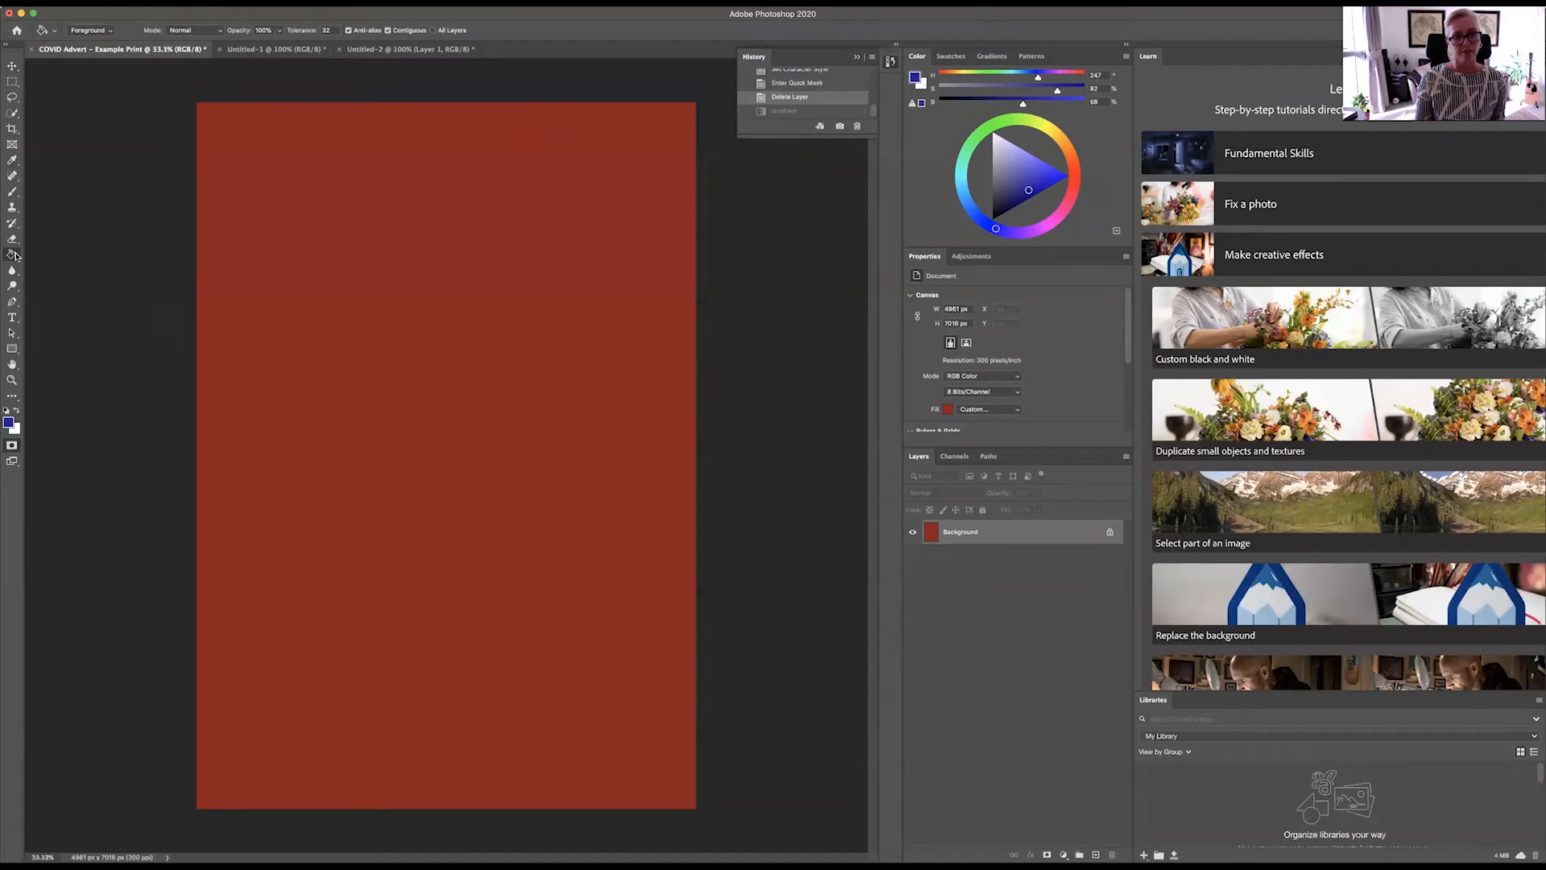
click(395, 227)
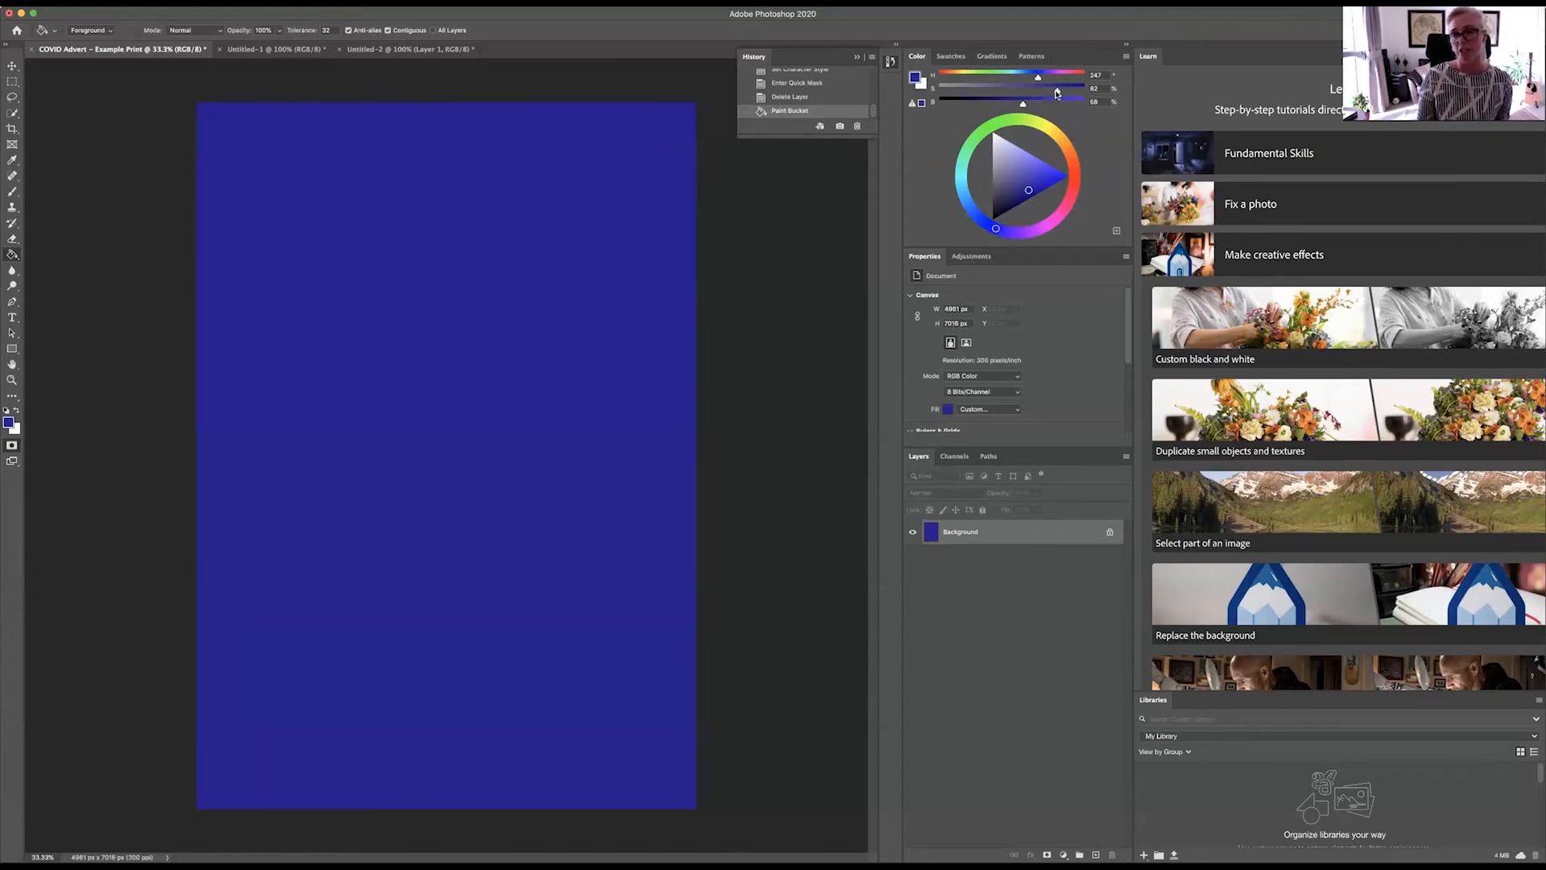
Step: Raise the blue's saturation to 100% and its brightness to 87%, and refill the background with it
drag(1057, 92, 1086, 89)
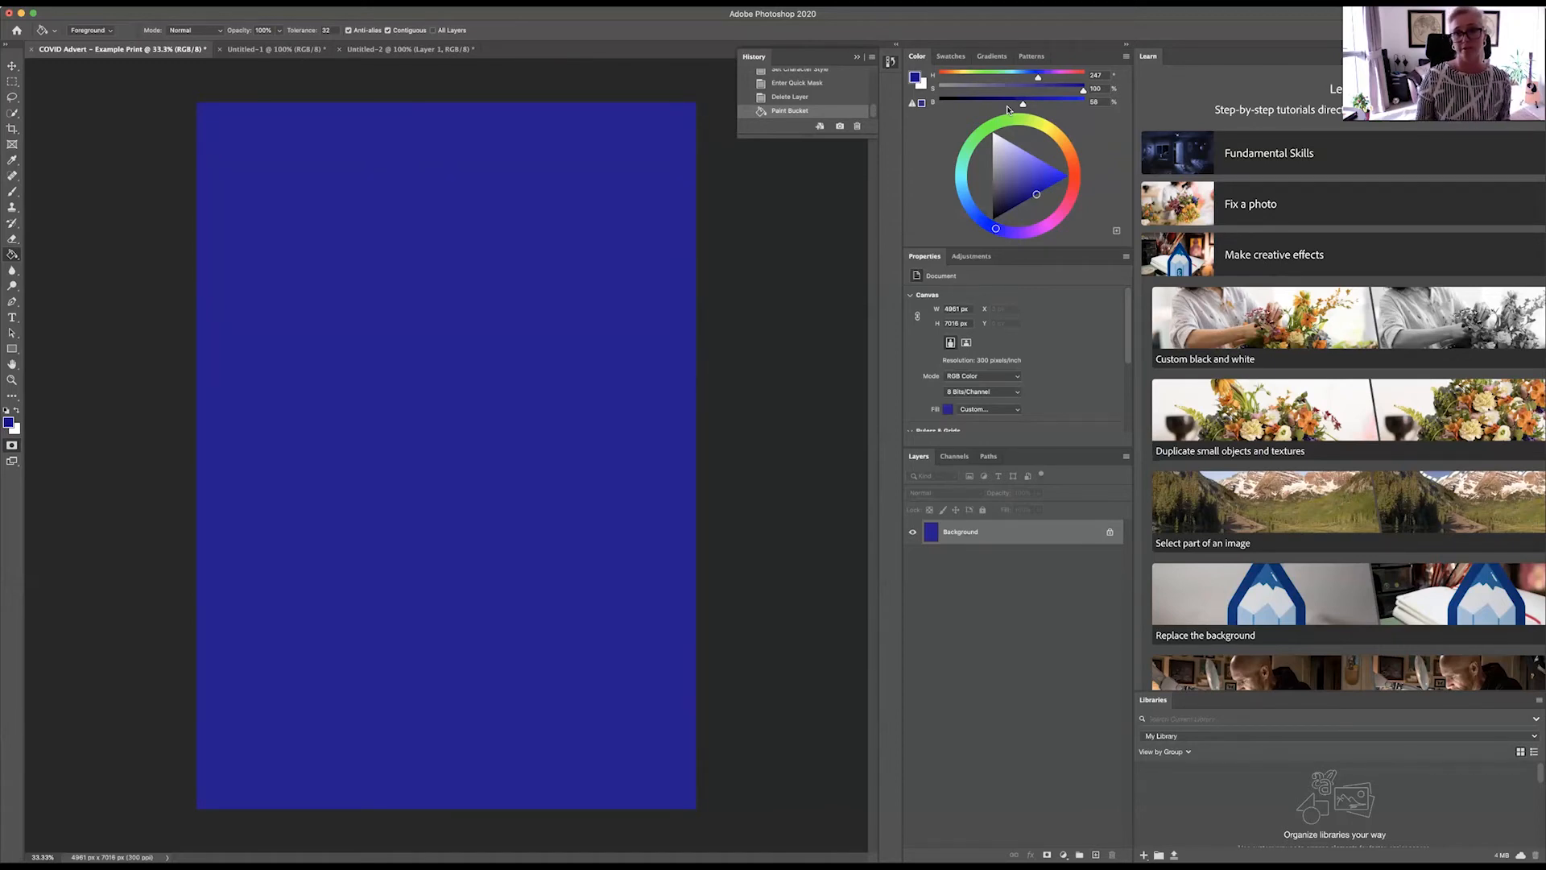
drag(1023, 104, 1064, 104)
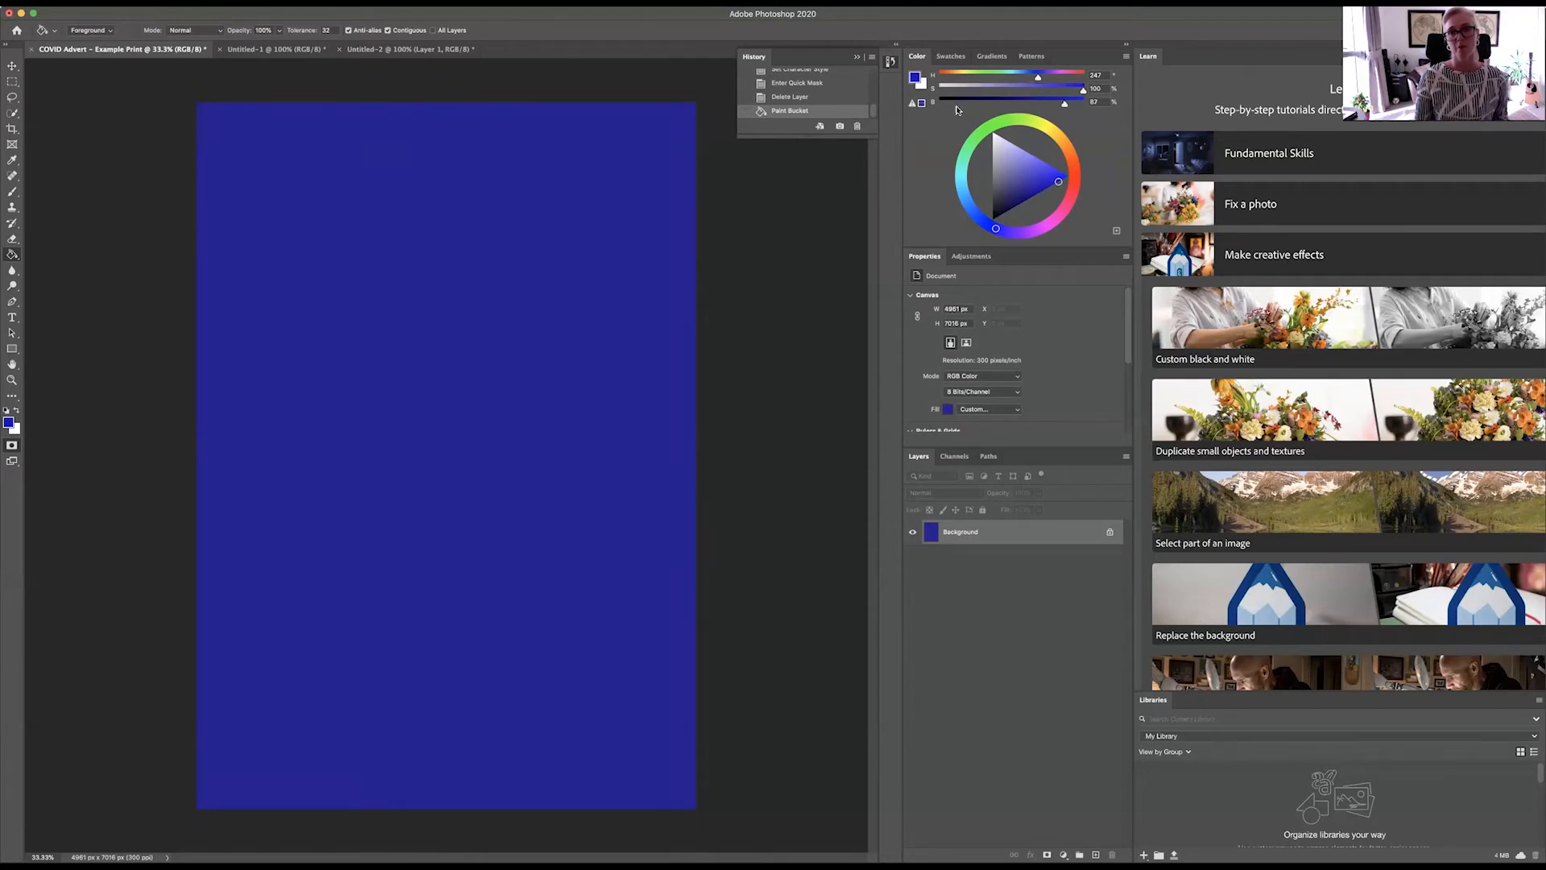
click(335, 234)
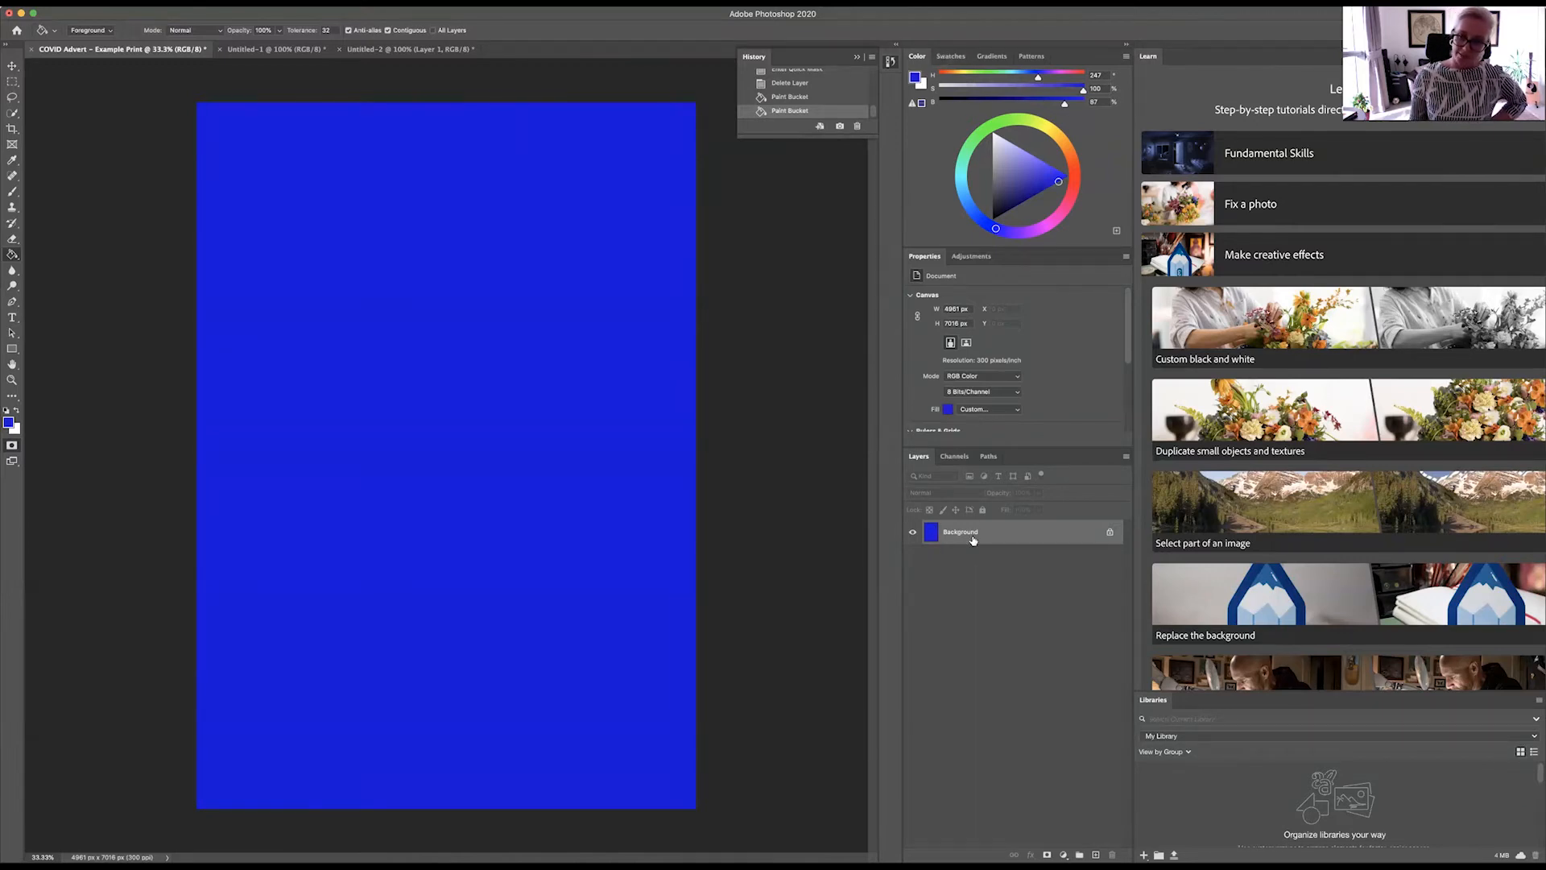
Step: Show the colour swatches and collapse the RGB, CMYK, Grayscale, Pastel, Light and Pure groups
click(952, 60)
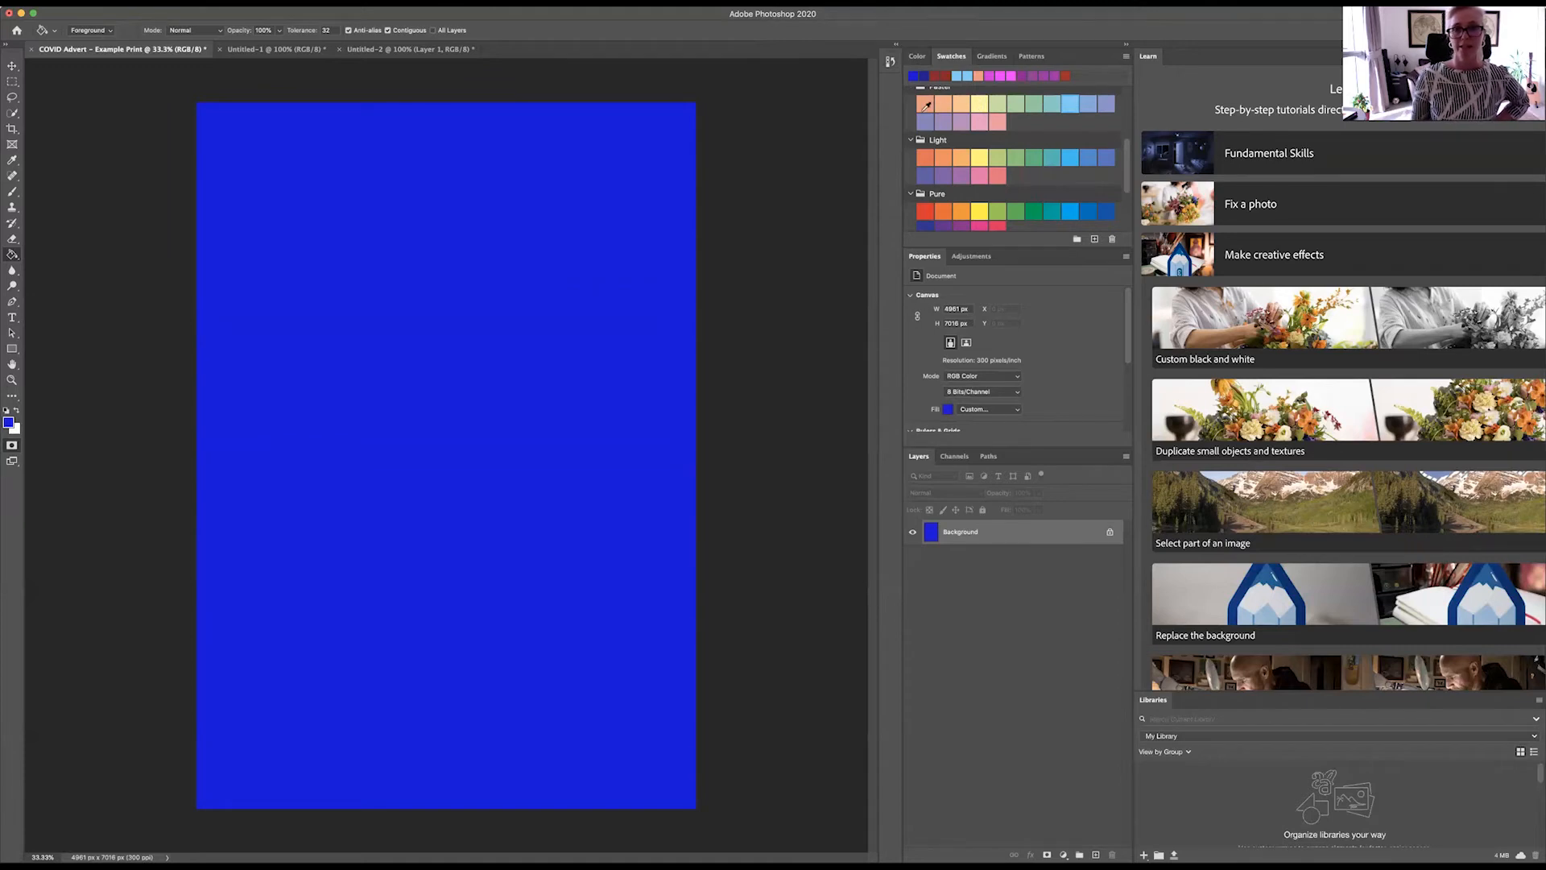
scroll(913, 131, up, 5)
click(909, 97)
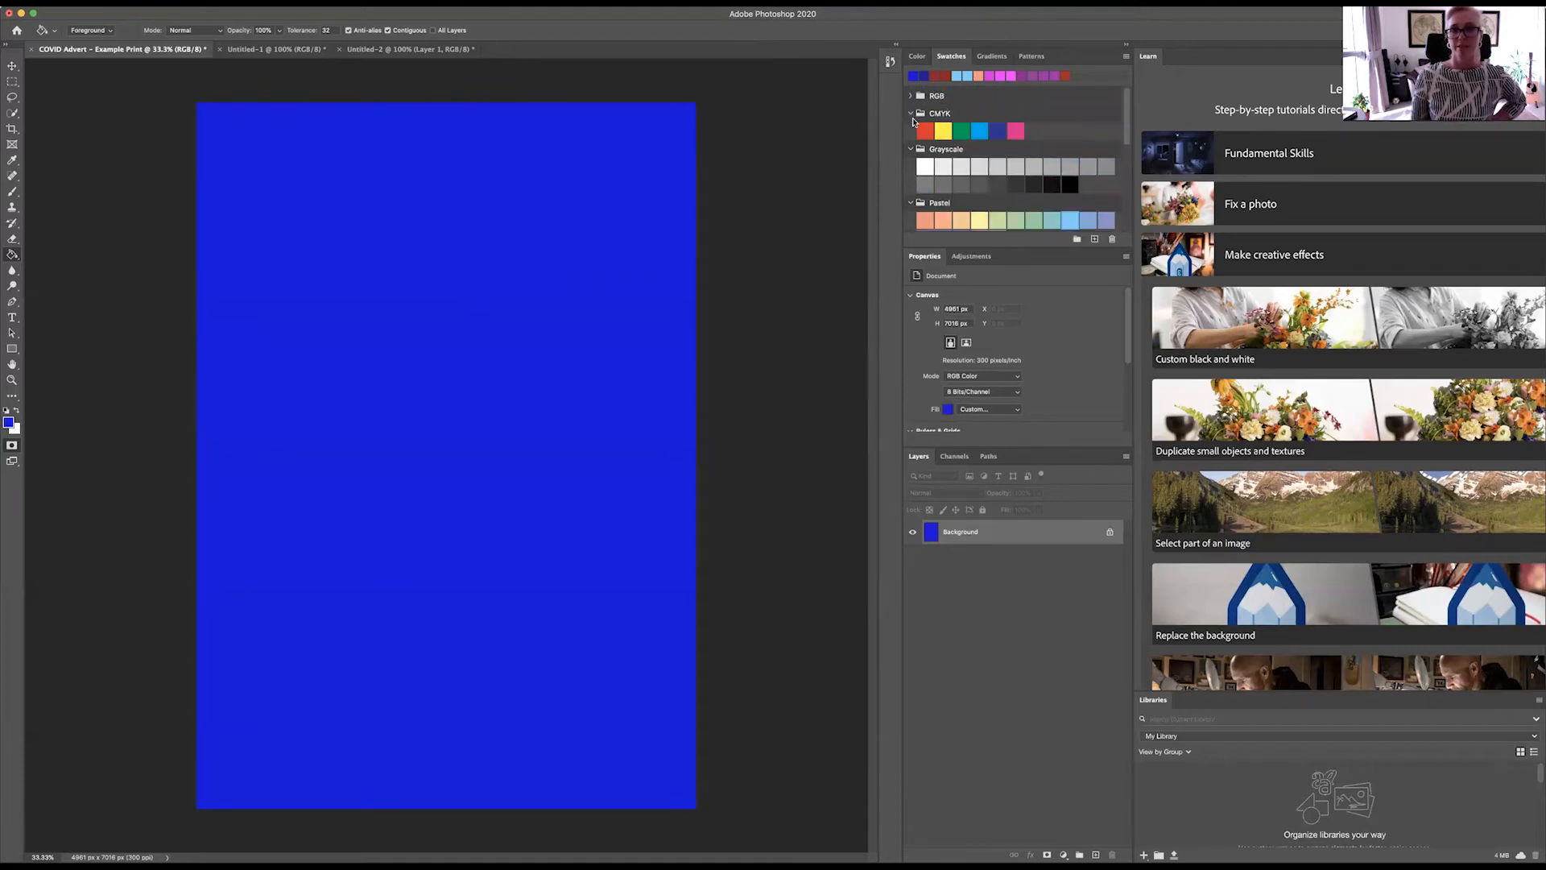
click(911, 113)
click(910, 130)
click(910, 148)
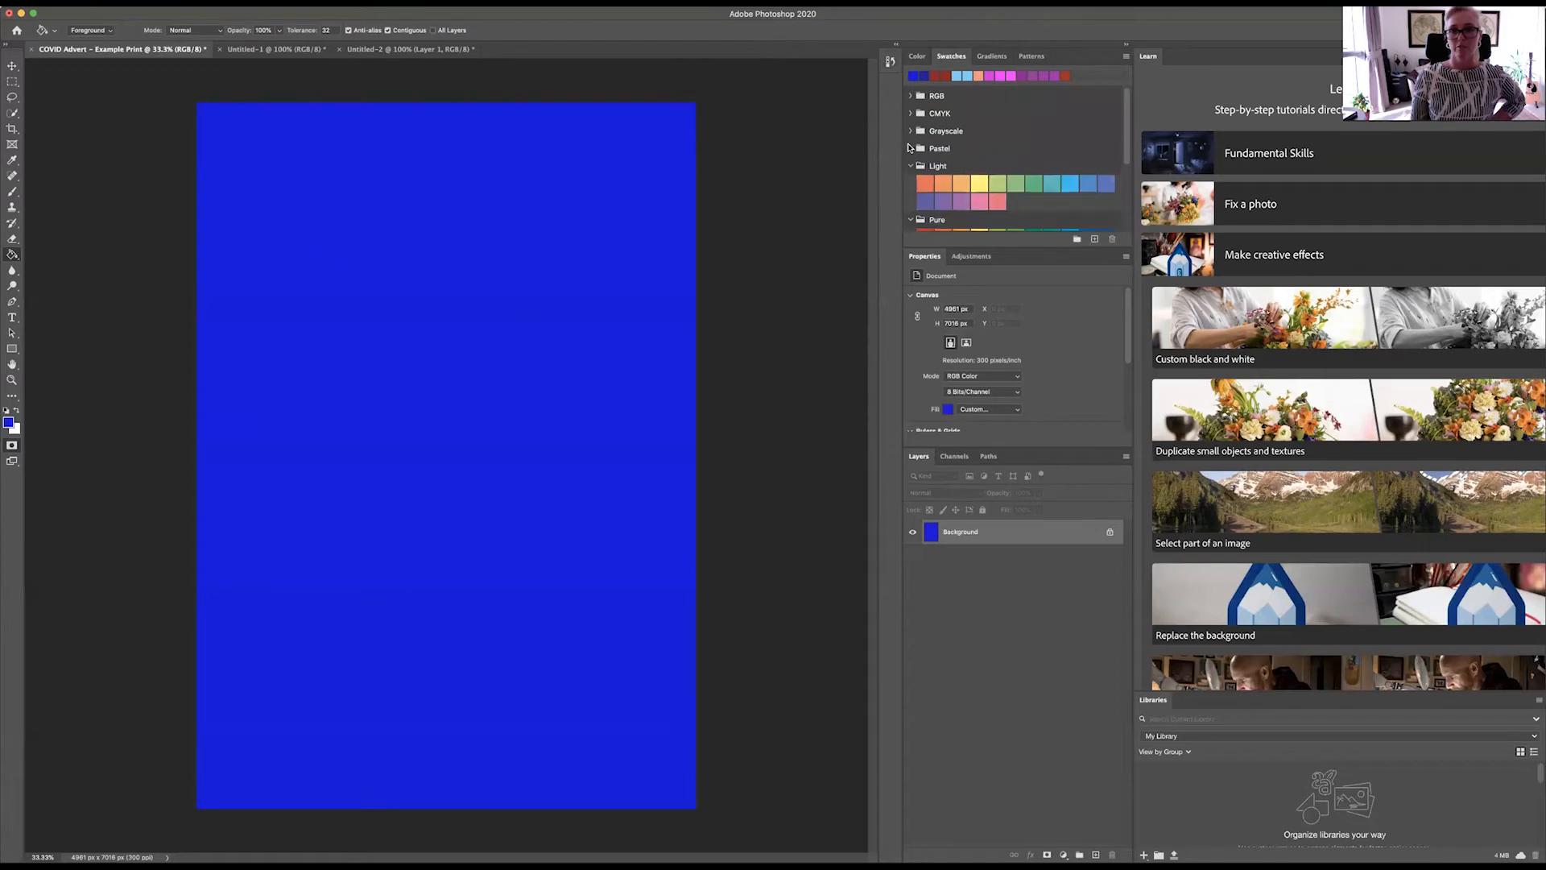
click(910, 166)
click(910, 184)
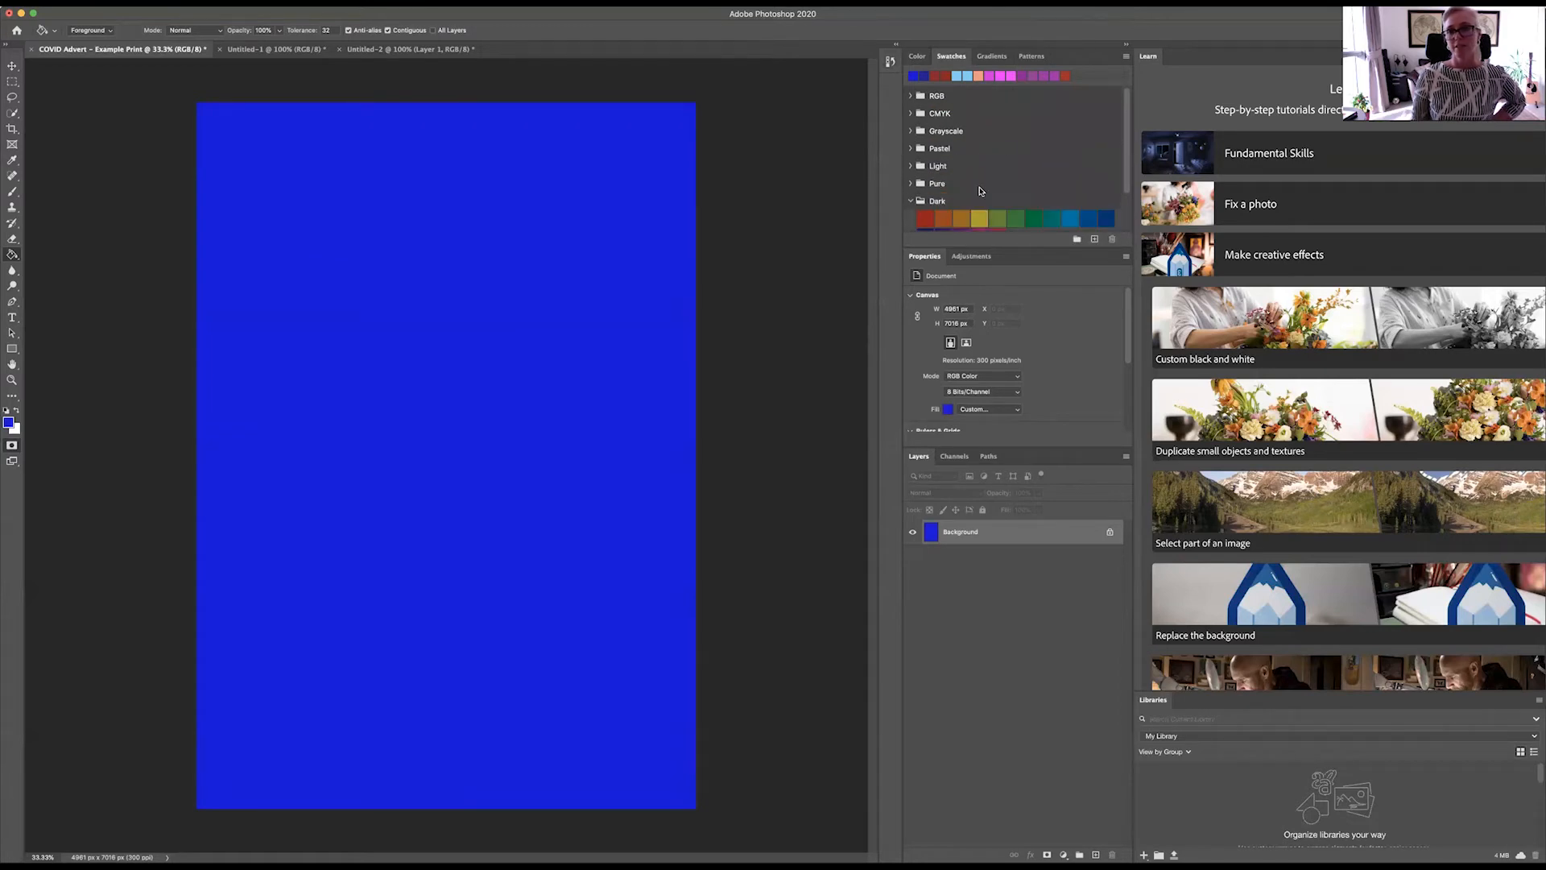
scroll(995, 161, down, 3)
scroll(995, 161, up, 3)
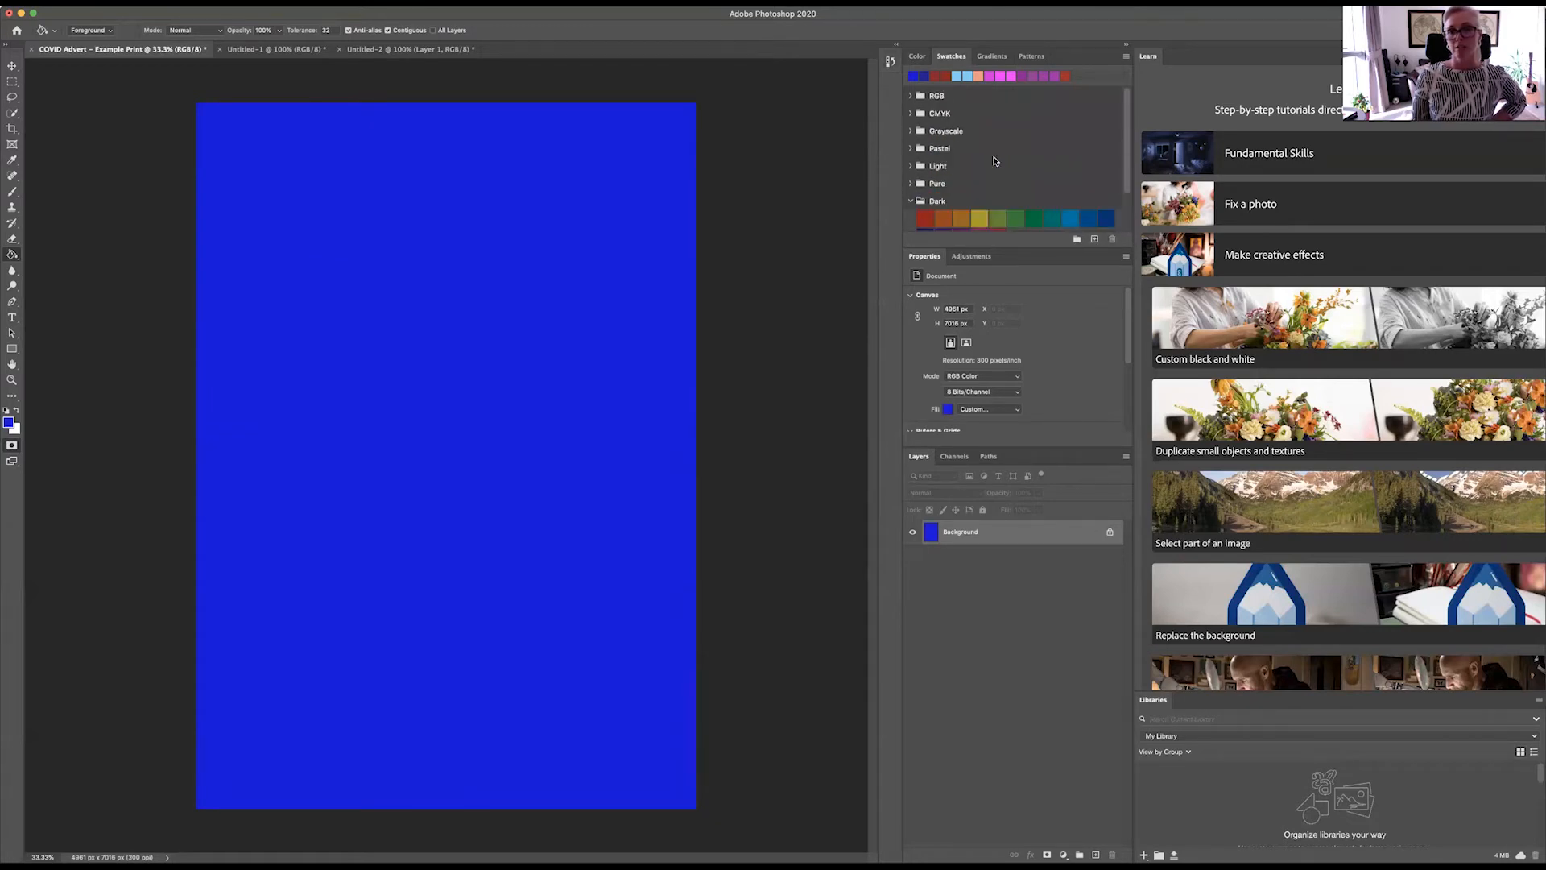
Step: Cover the canvas with the first salmon swatch of the Pastel group as a fill layer, and try its opacity, ending at 100%
click(909, 149)
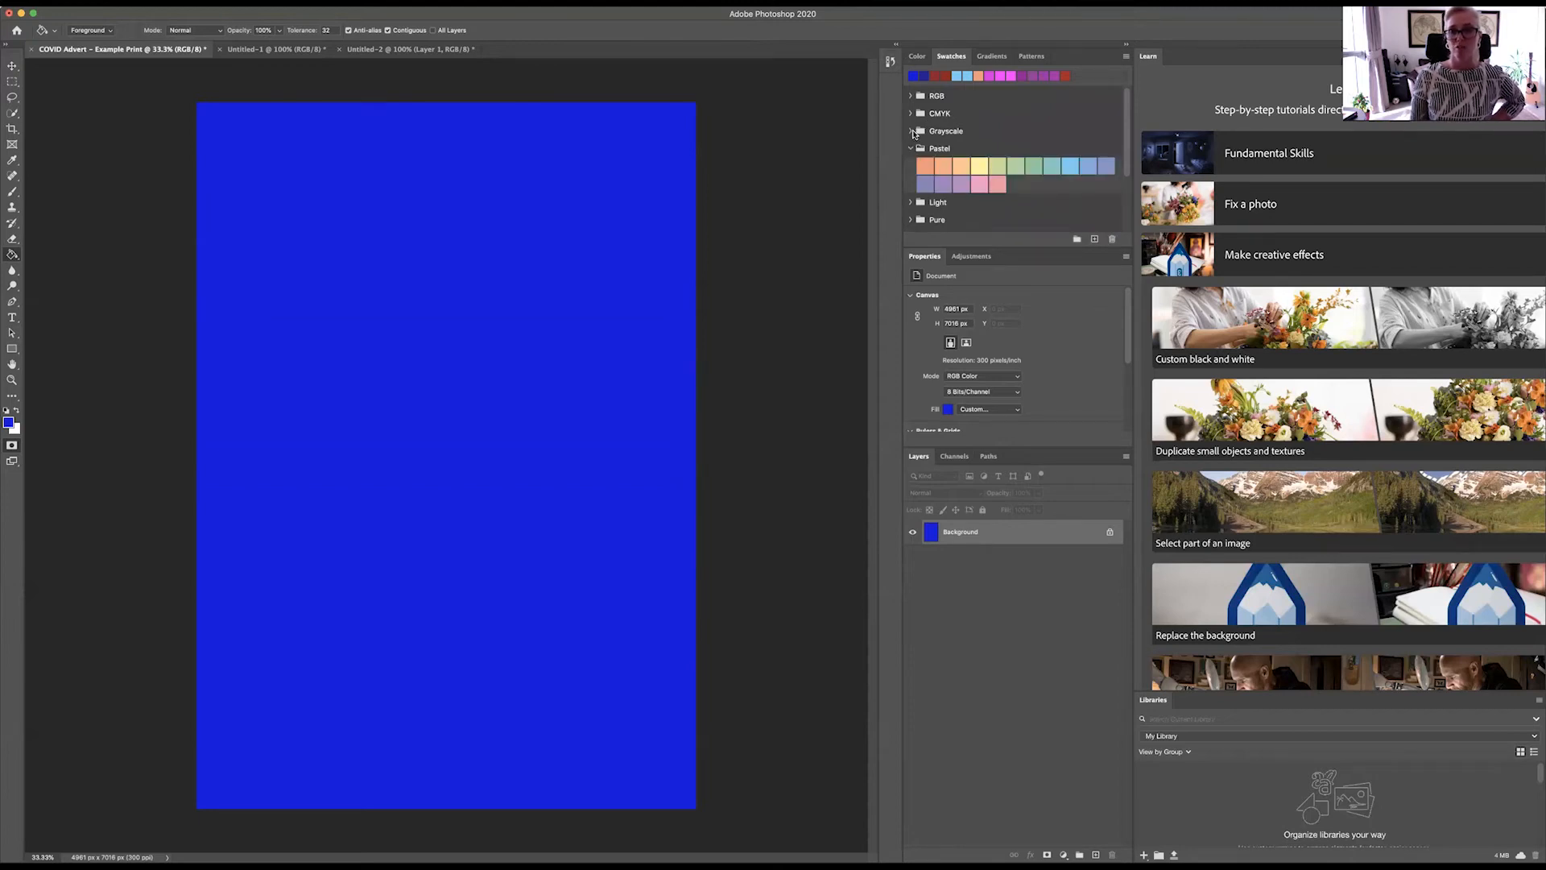
click(918, 130)
scroll(935, 180, down, 2)
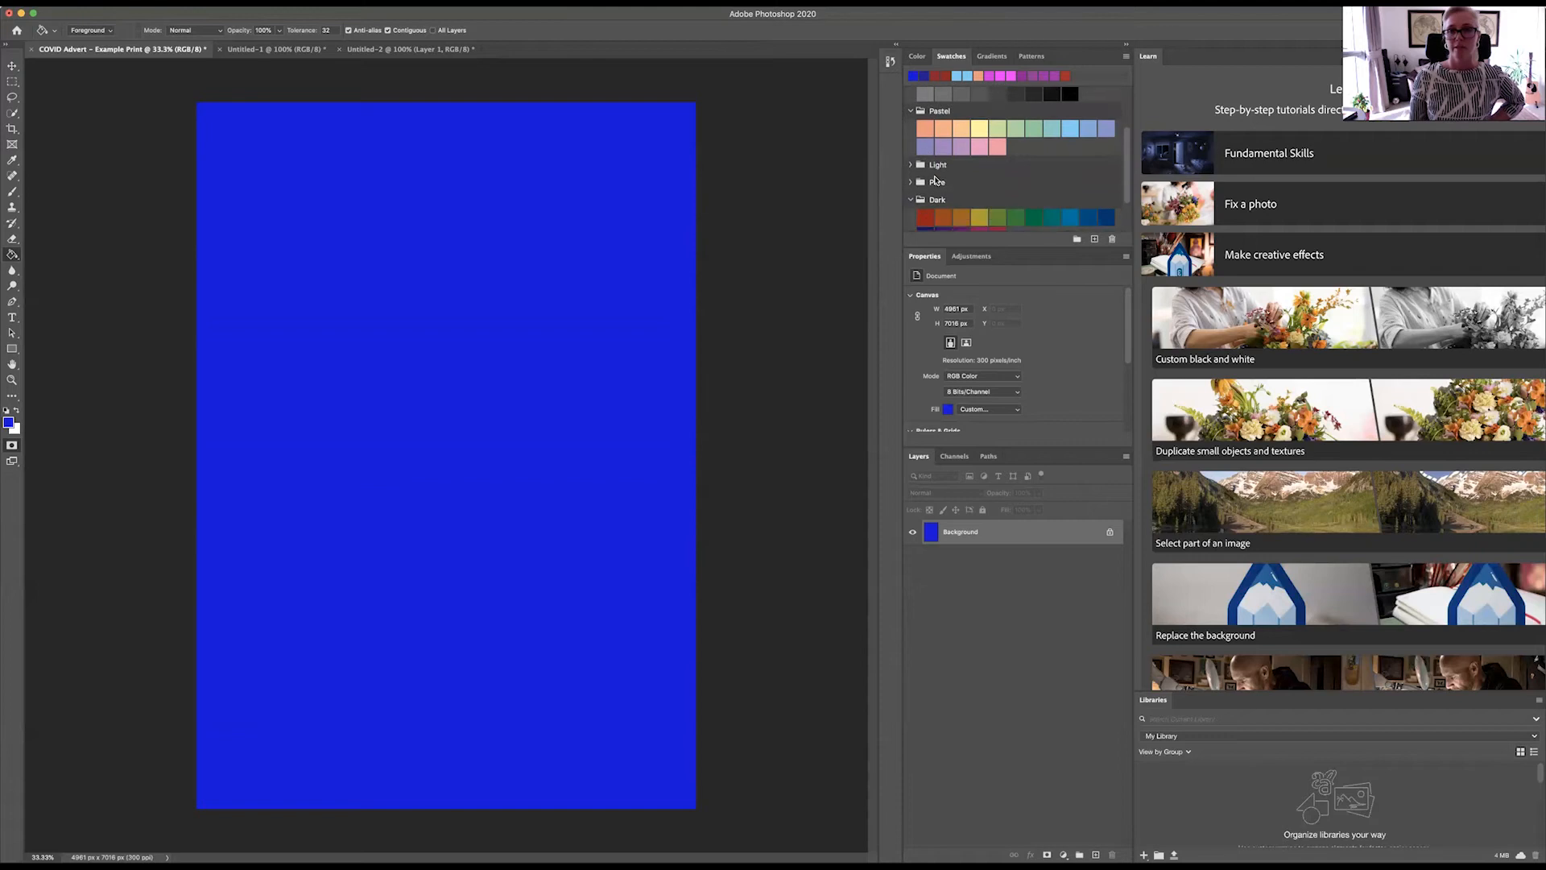
scroll(935, 180, down, 2)
drag(930, 97, 437, 218)
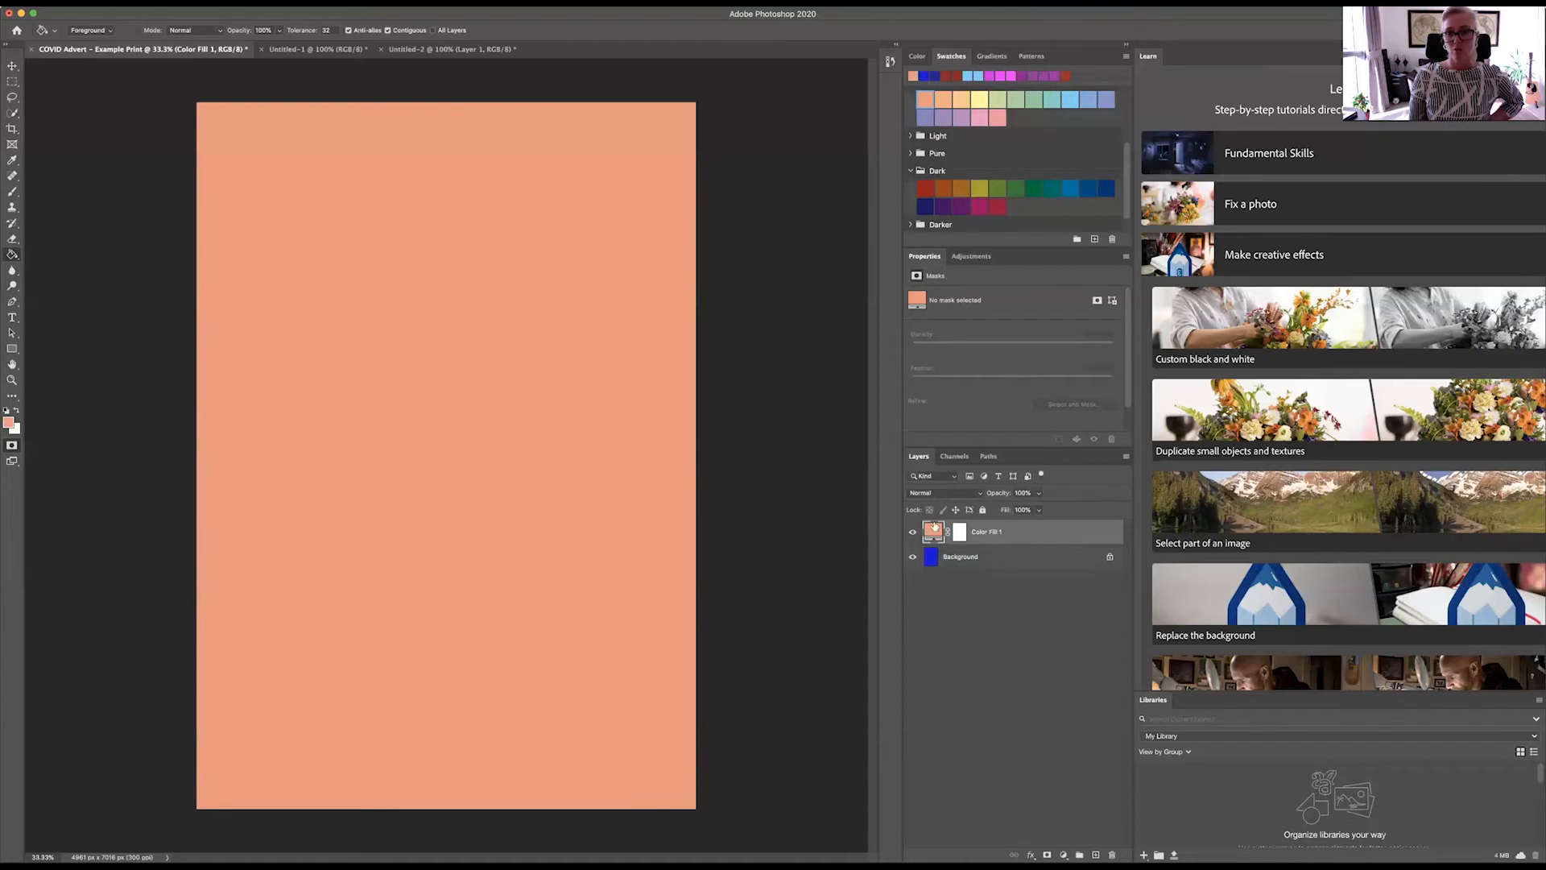
click(1039, 493)
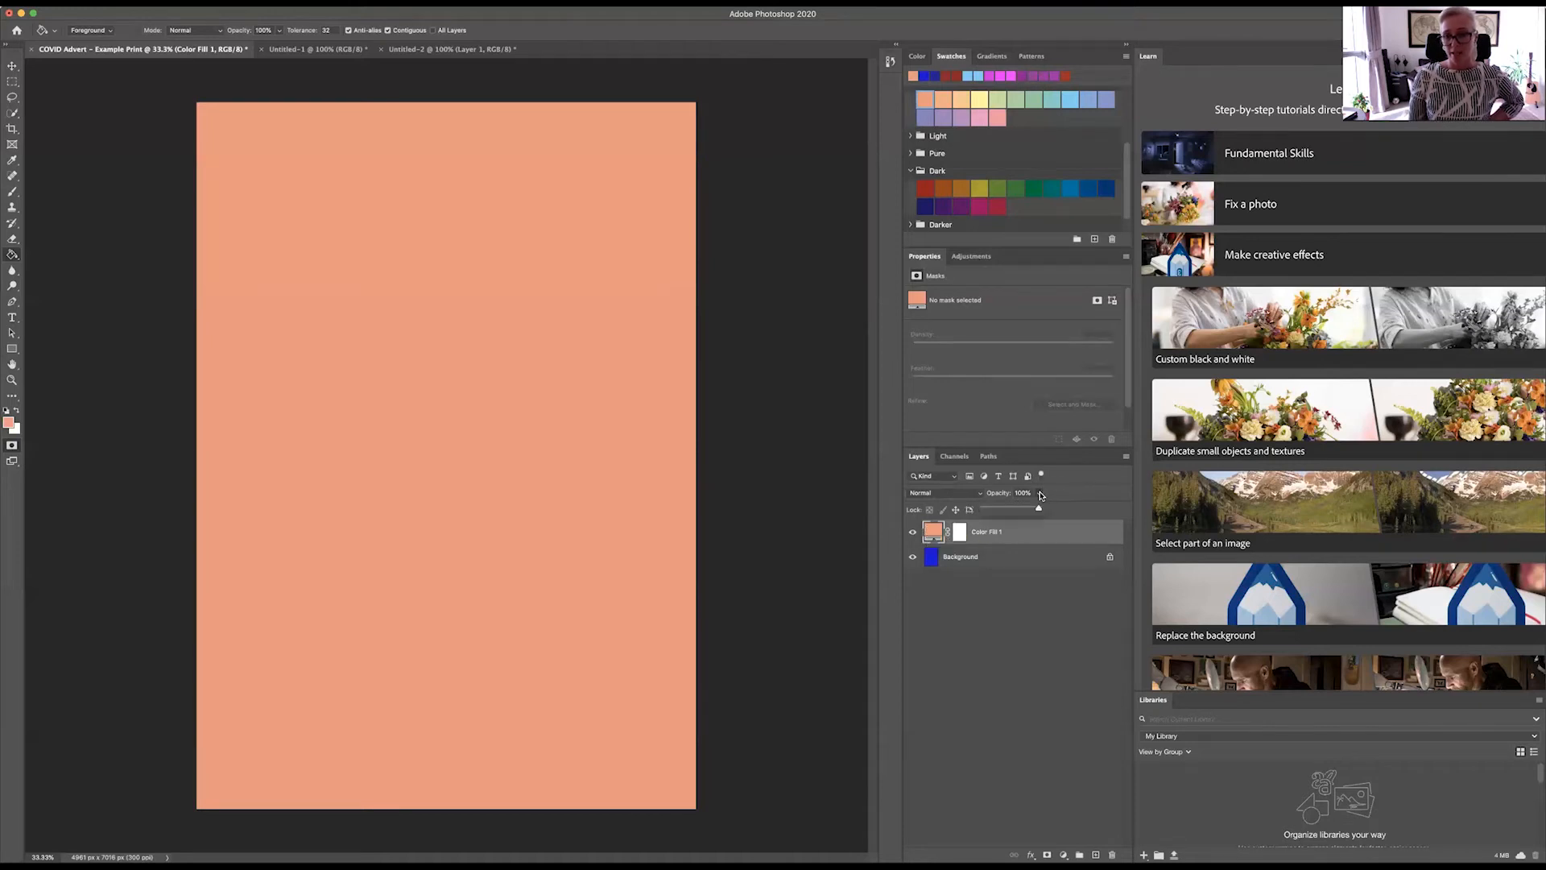
mouse_move(1038, 509)
mouse_down()
mouse_move(1000, 513)
mouse_move(1047, 509)
mouse_up()
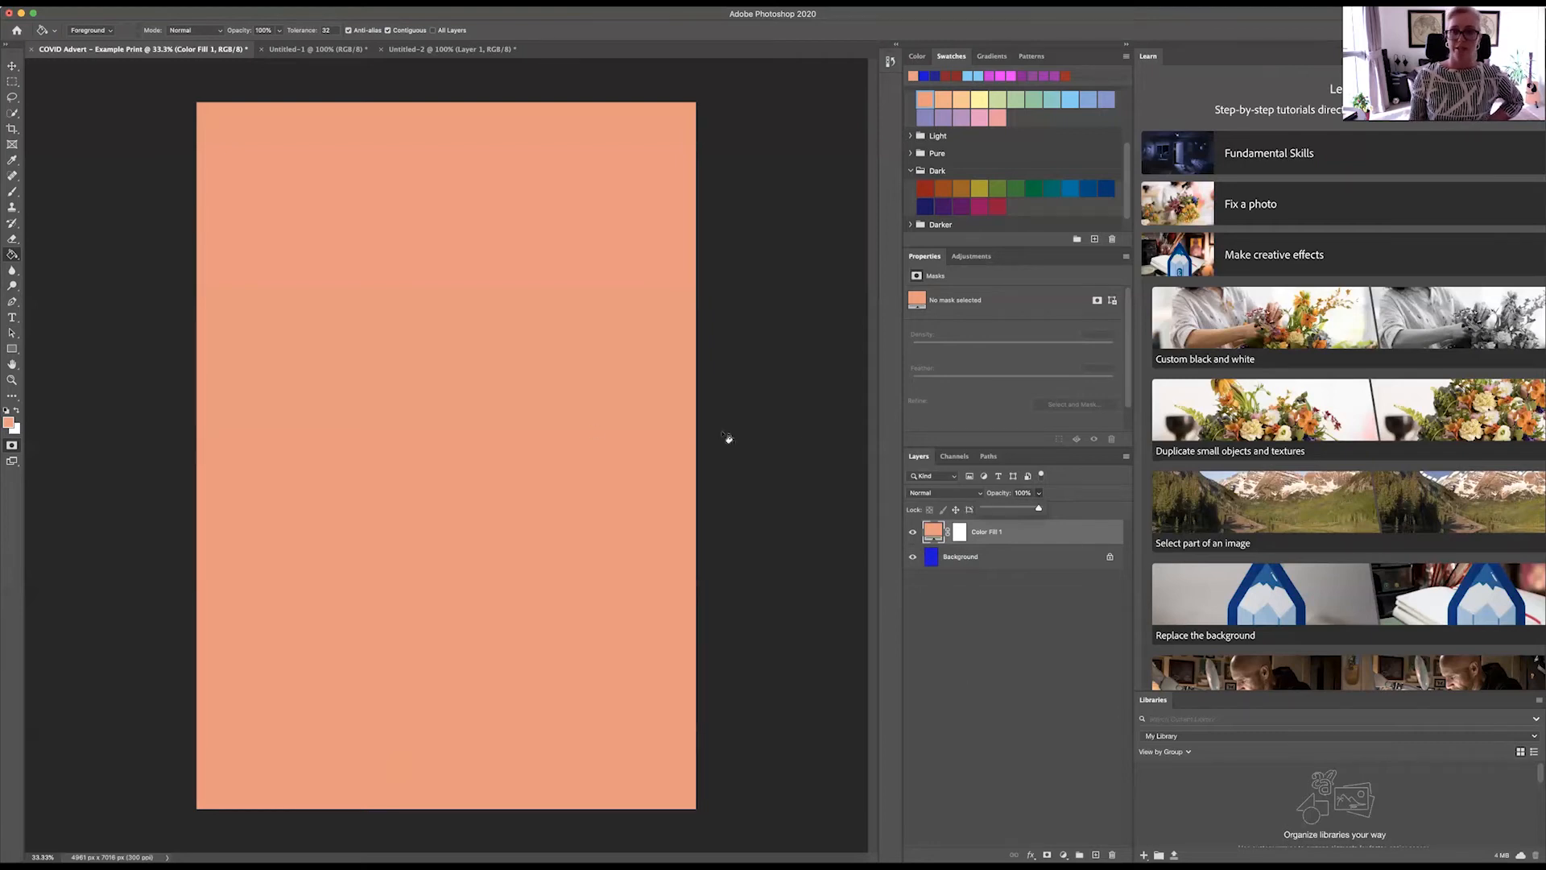
Step: Show the gradient presets and pick Foreground to Transparent from the Basics group
click(1004, 58)
click(1004, 58)
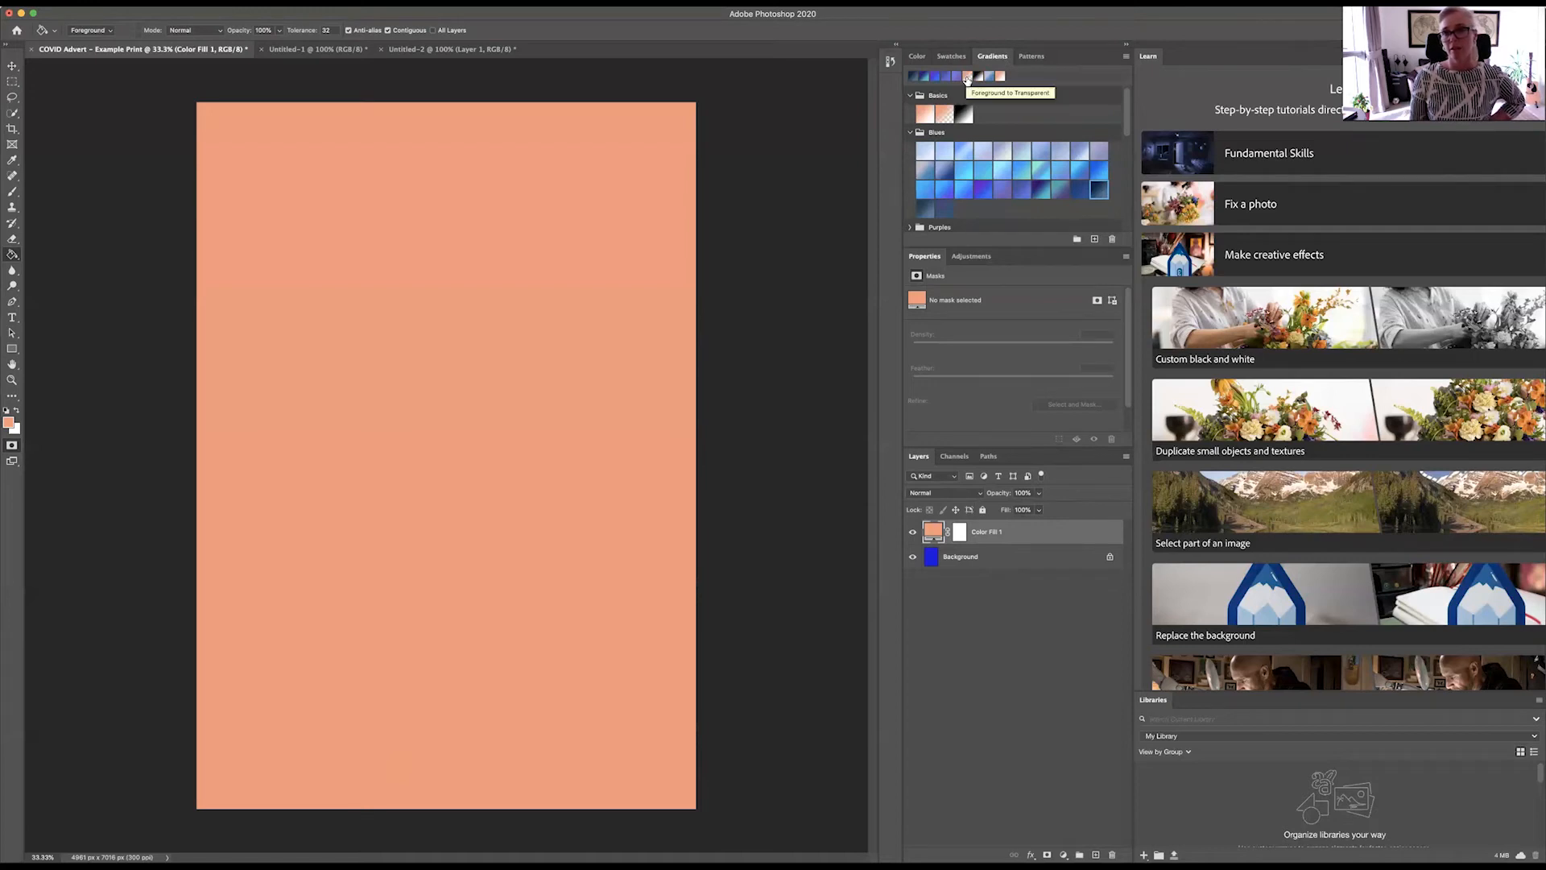
click(945, 118)
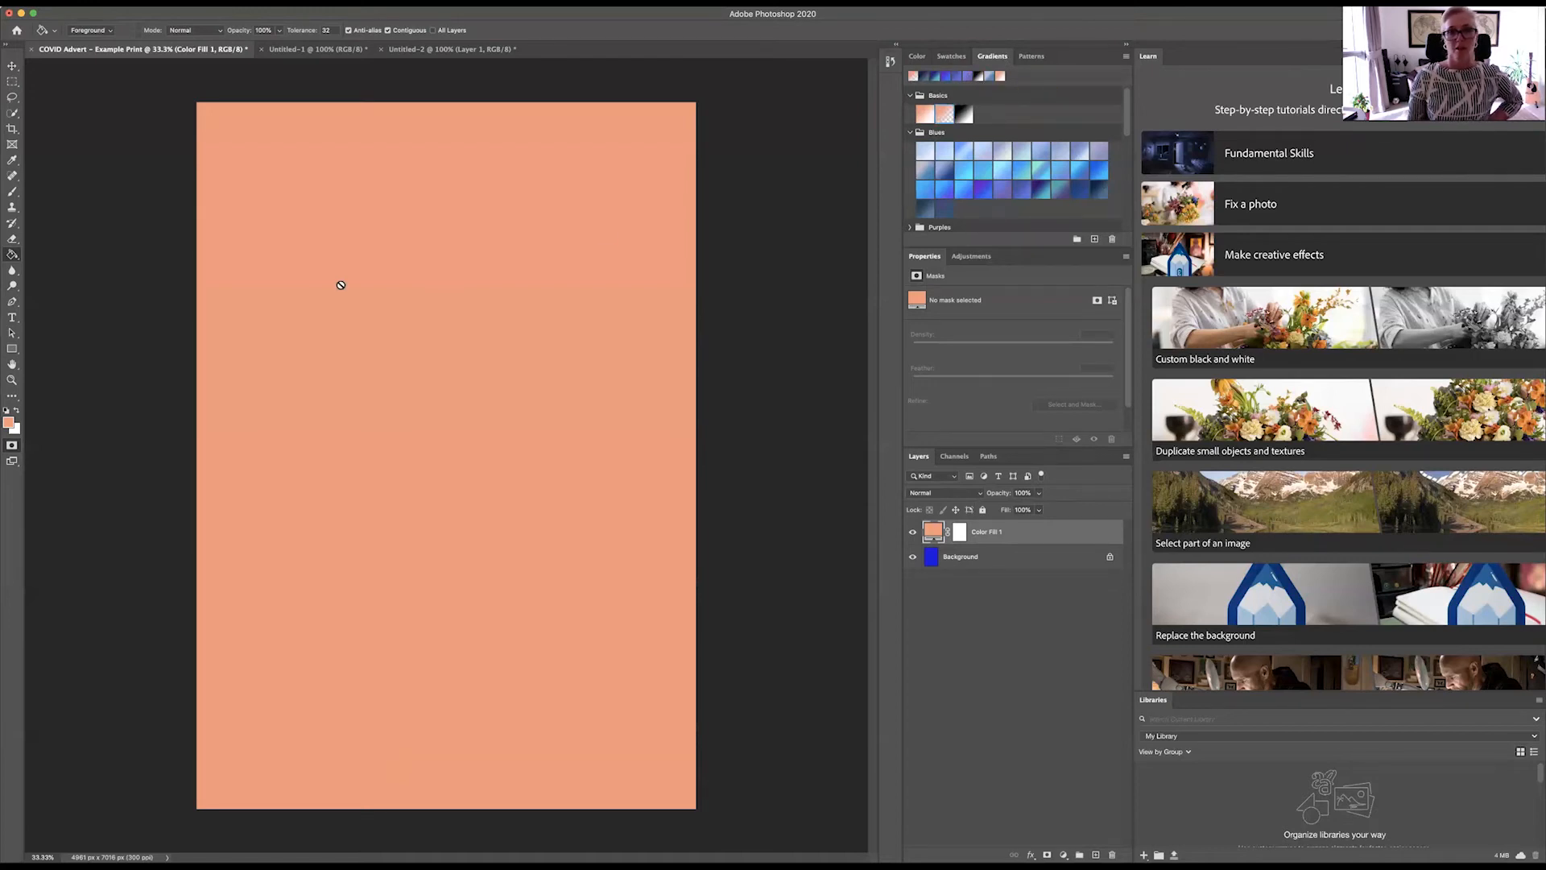
Step: Apply the Foreground to Transparent gradient to the canvas fill, and replace it with the second pattern of the Trees group
drag(890, 132, 385, 251)
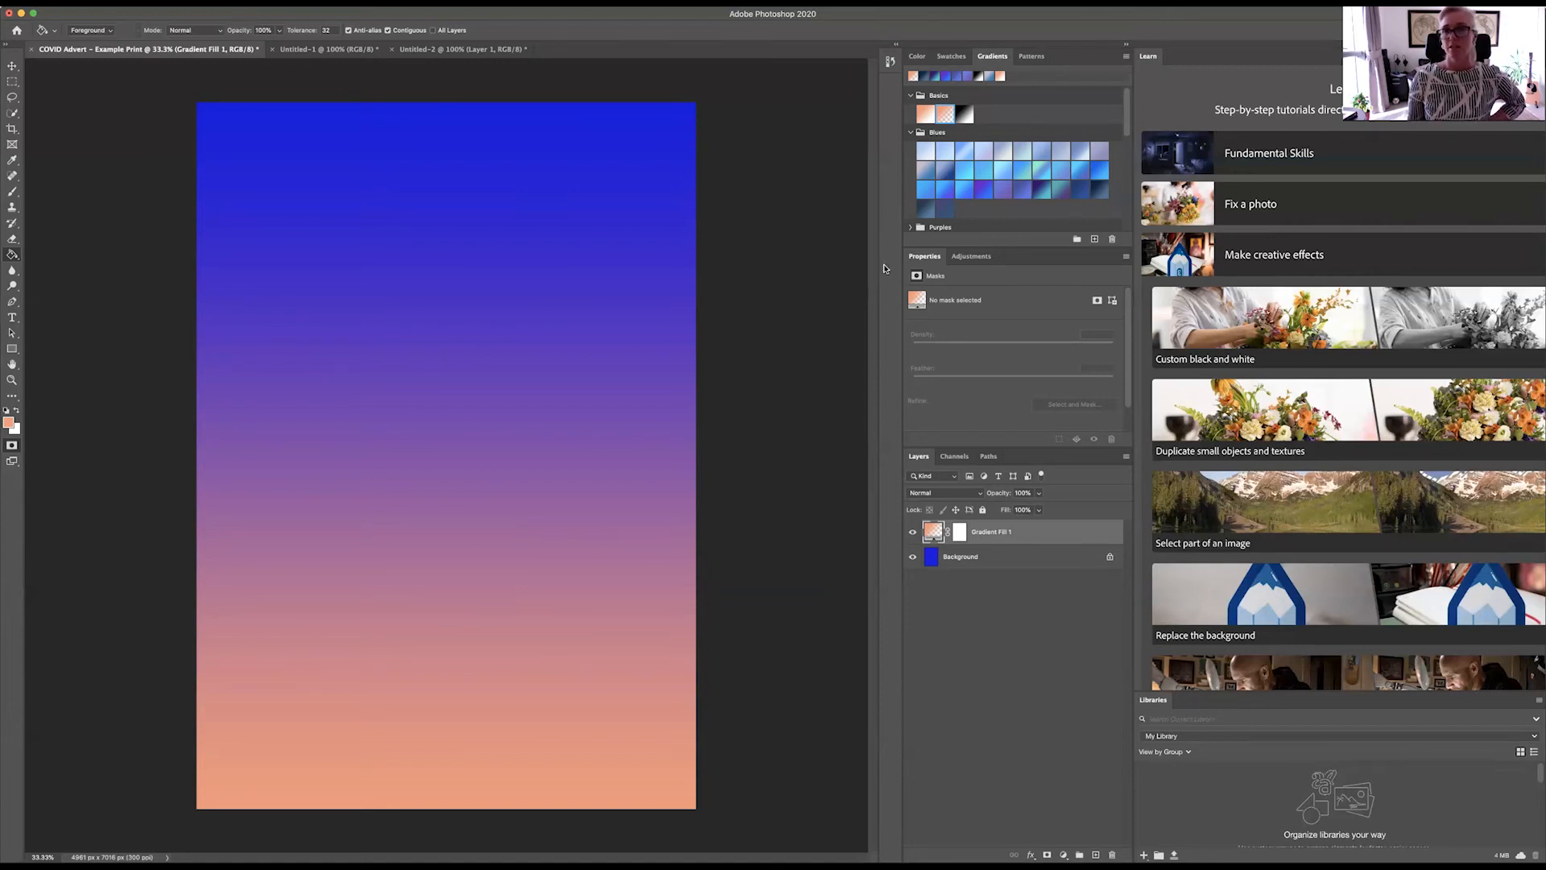
click(1030, 55)
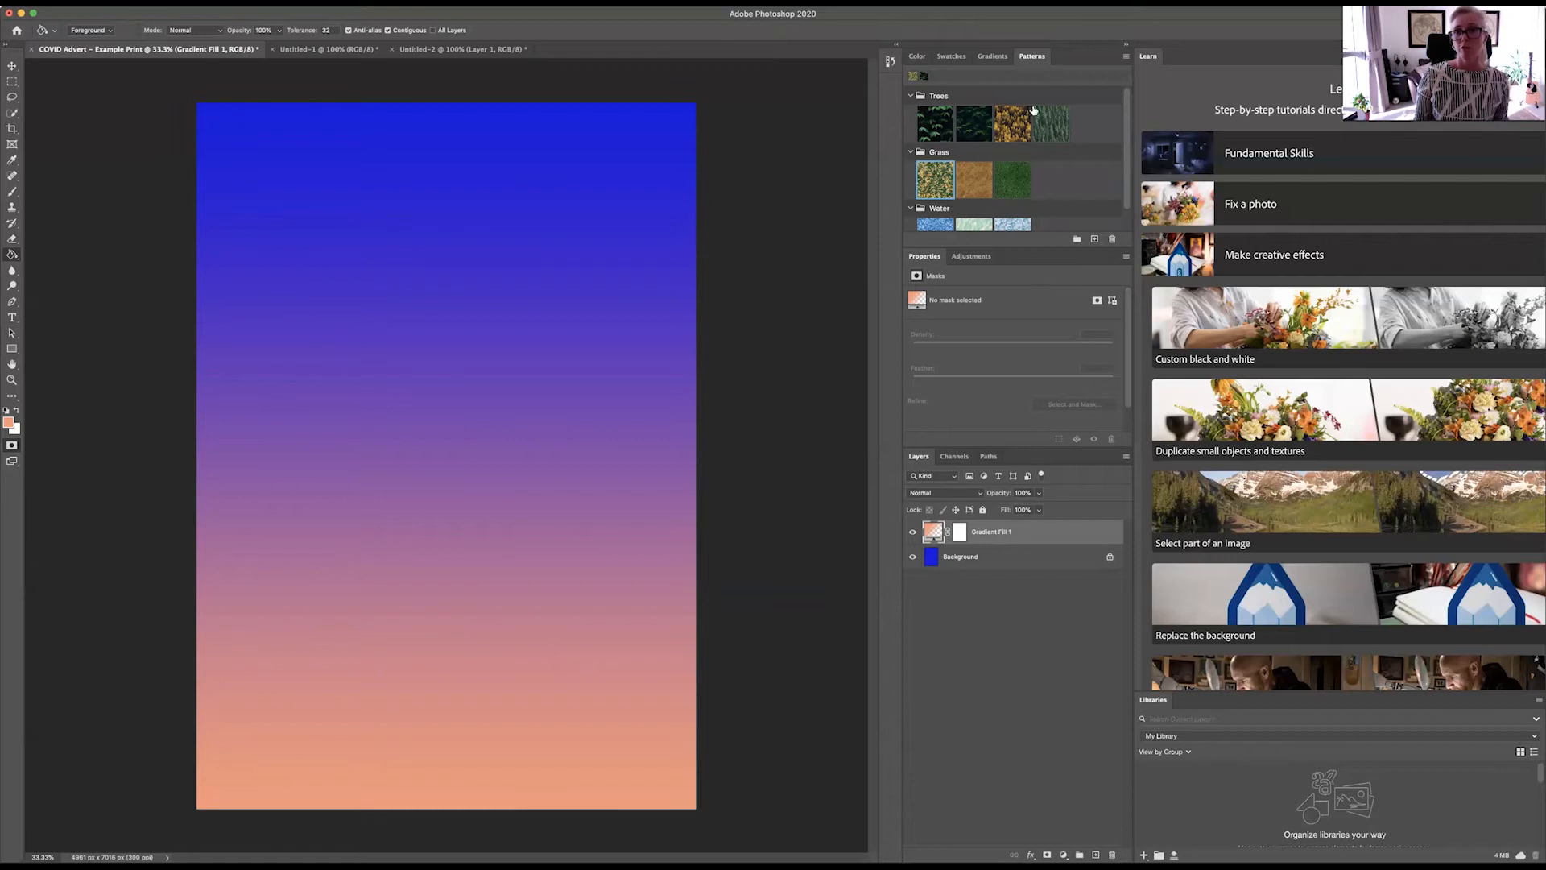
drag(793, 143, 499, 193)
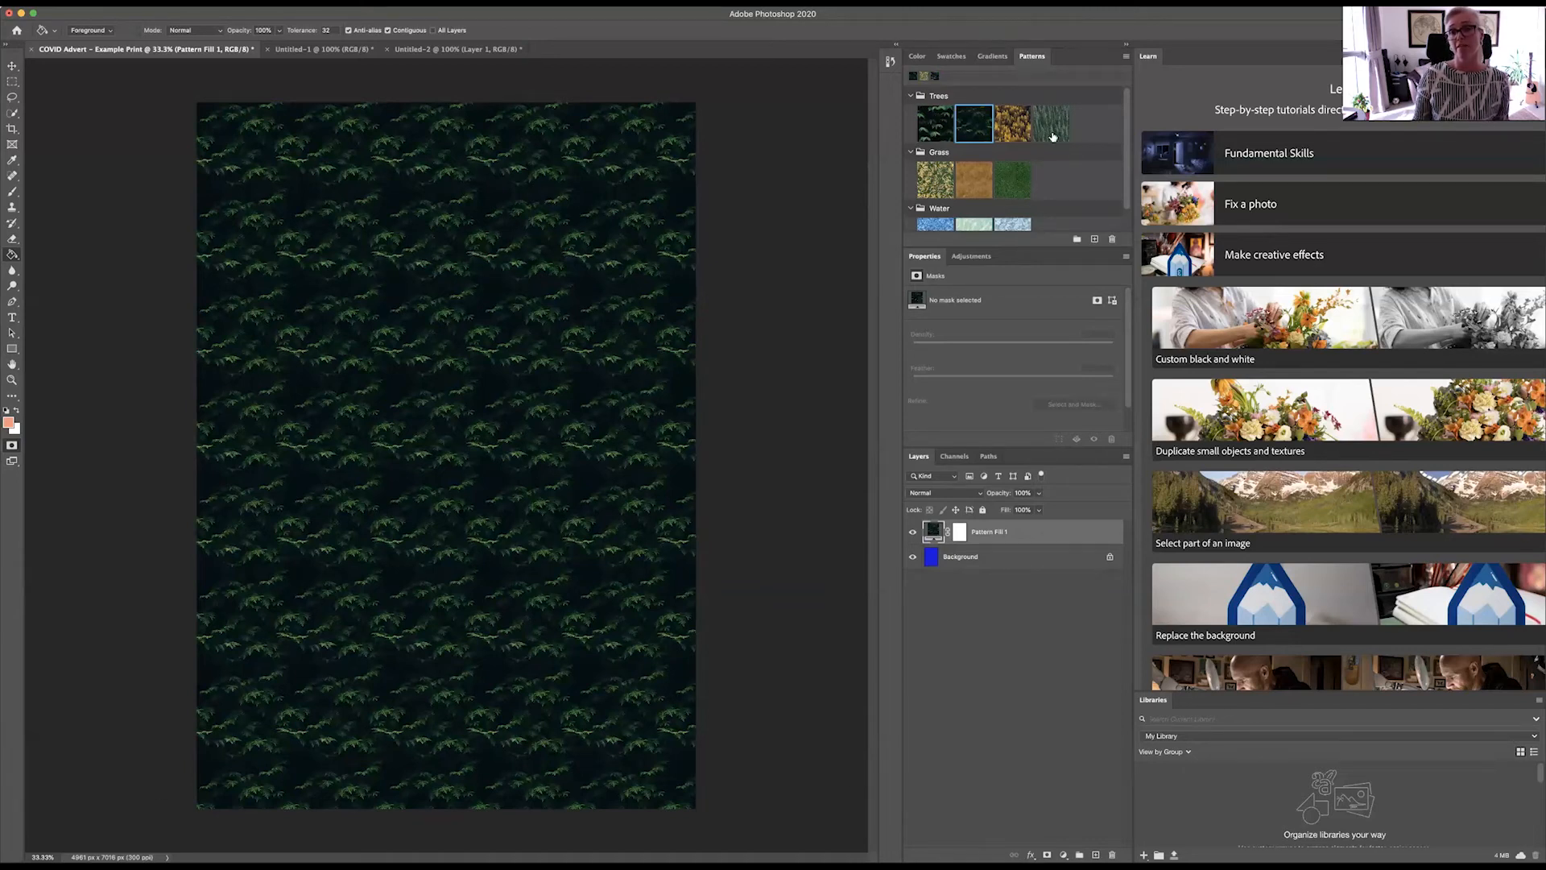
scroll(947, 160, down, 1)
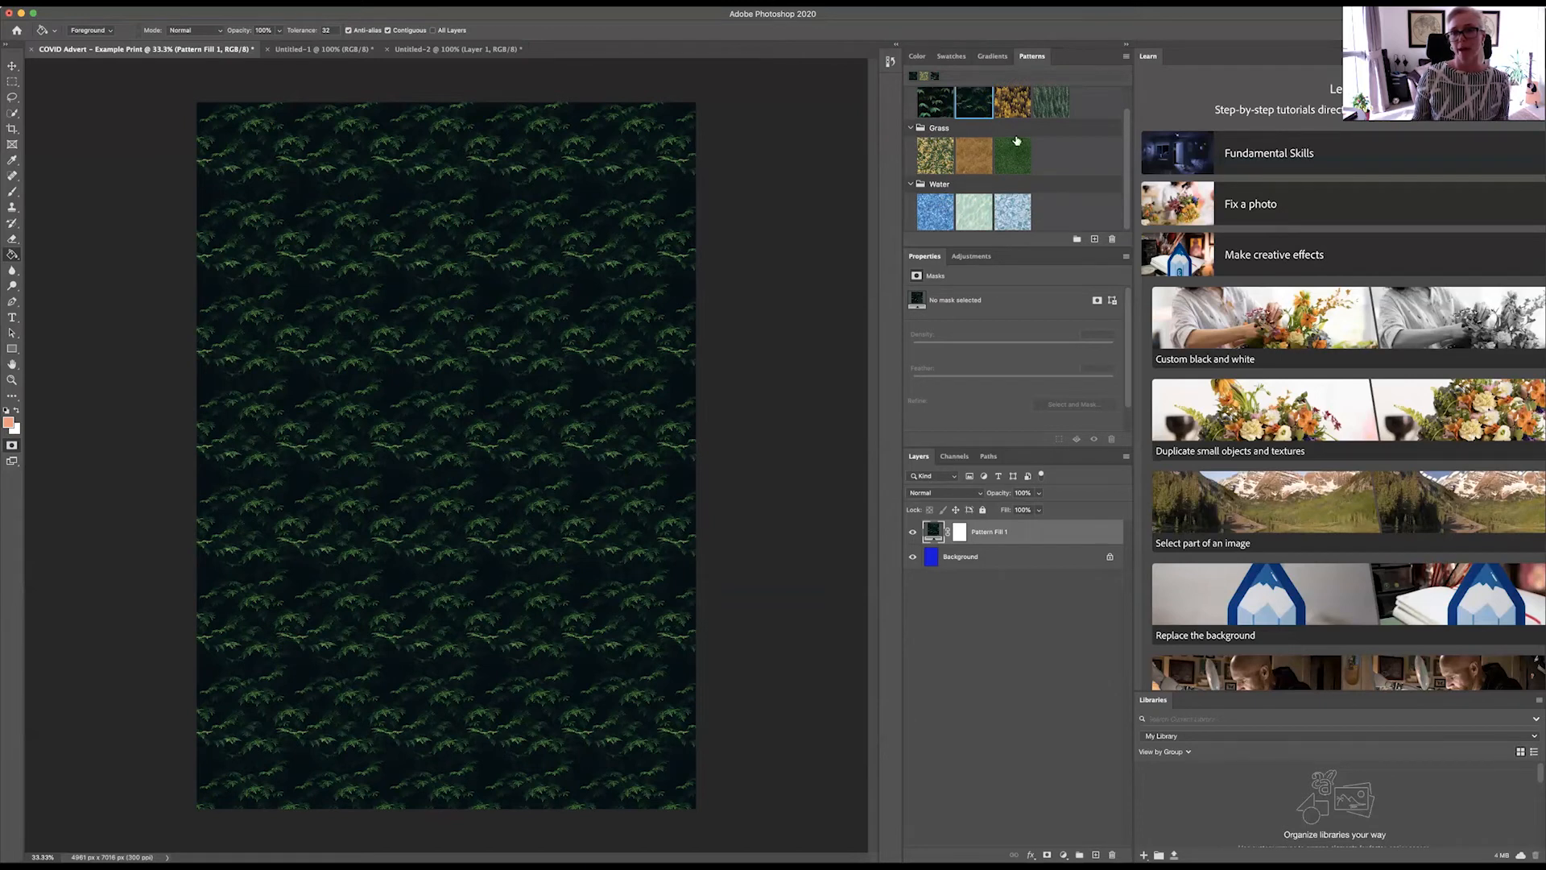
scroll(1092, 145, up, 1)
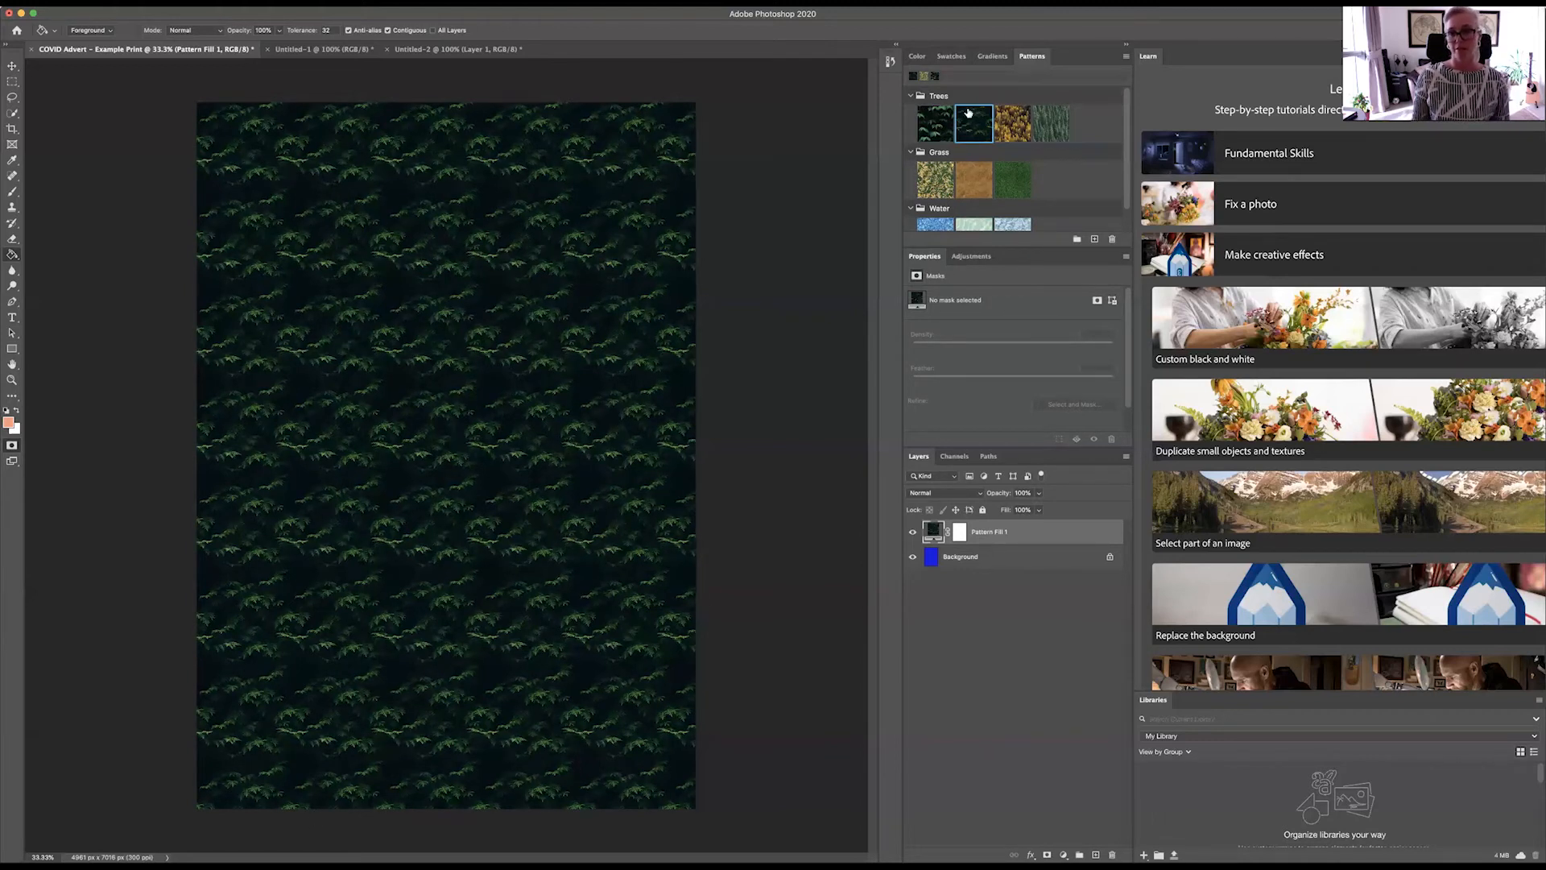
Step: Lower the opacity of the tree pattern fill layer to 54%
click(1039, 493)
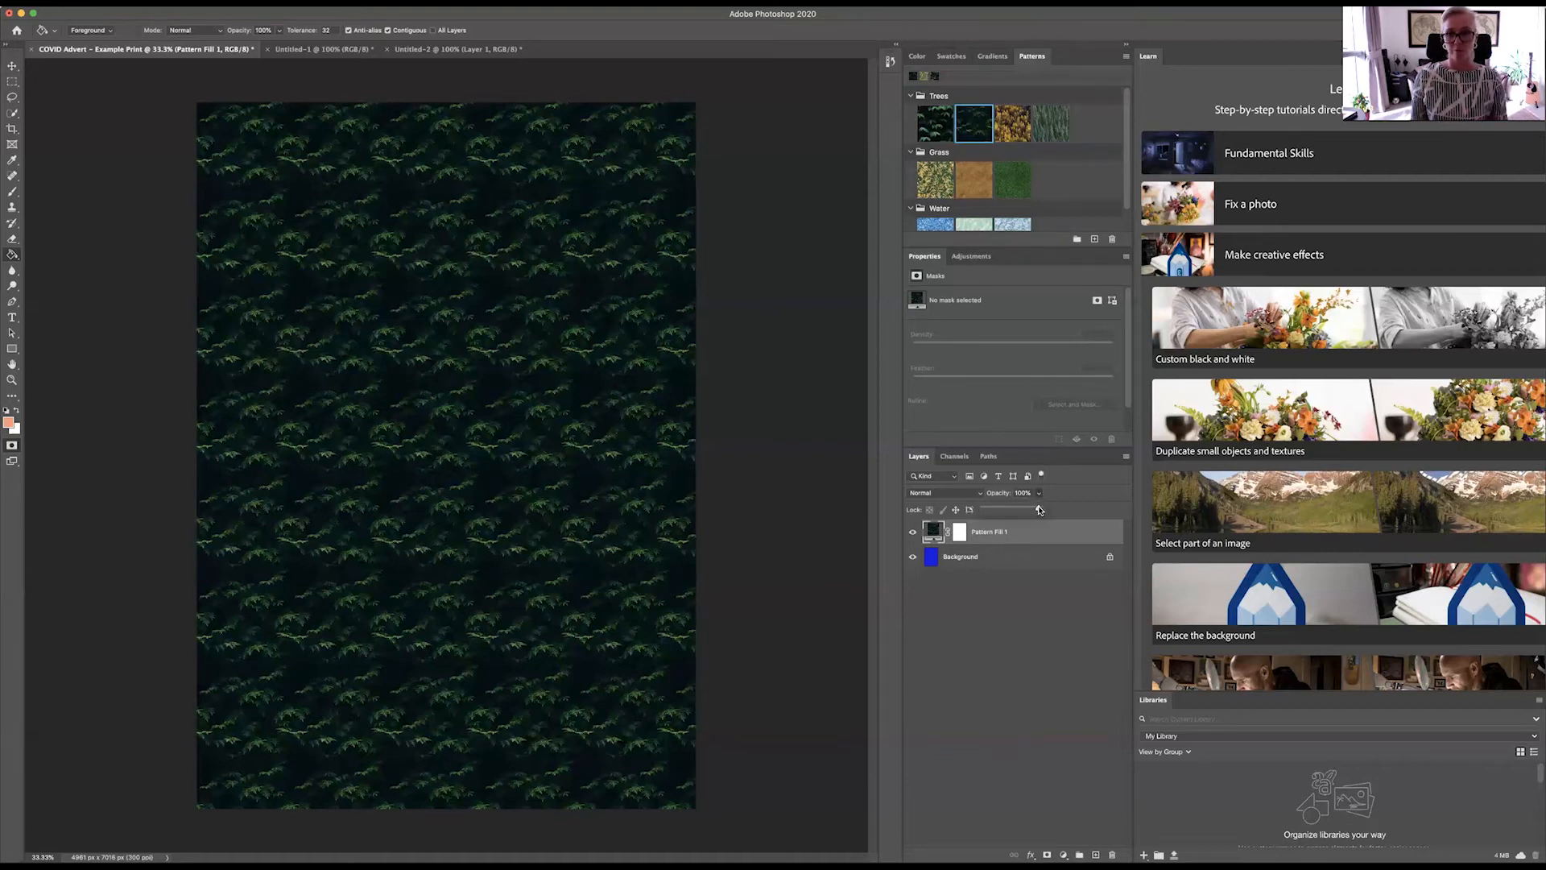
drag(1039, 510, 1014, 510)
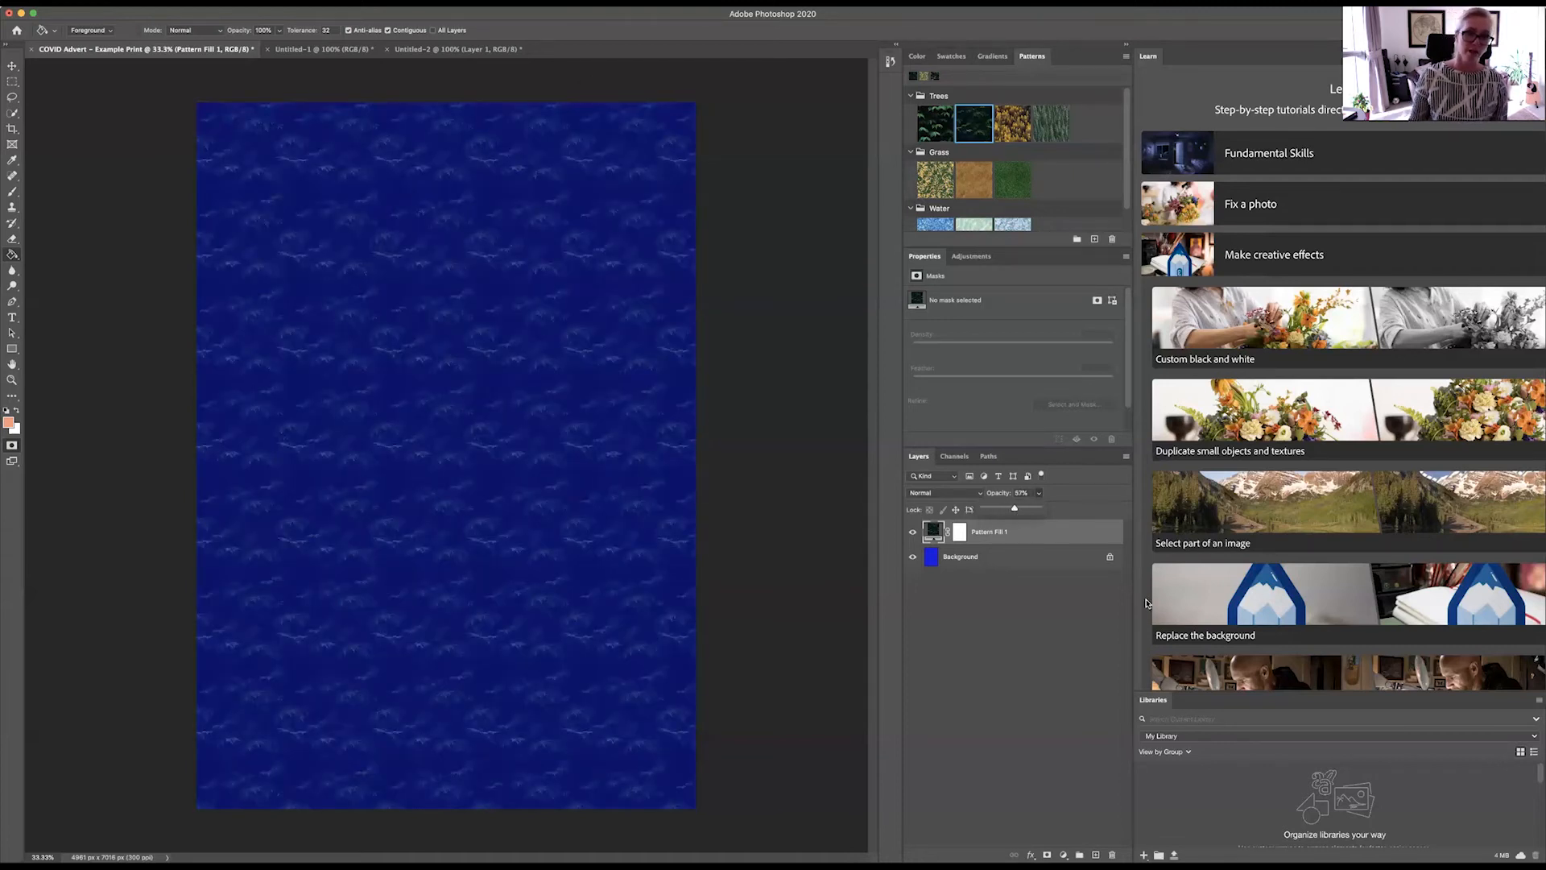
drag(1014, 510, 1014, 510)
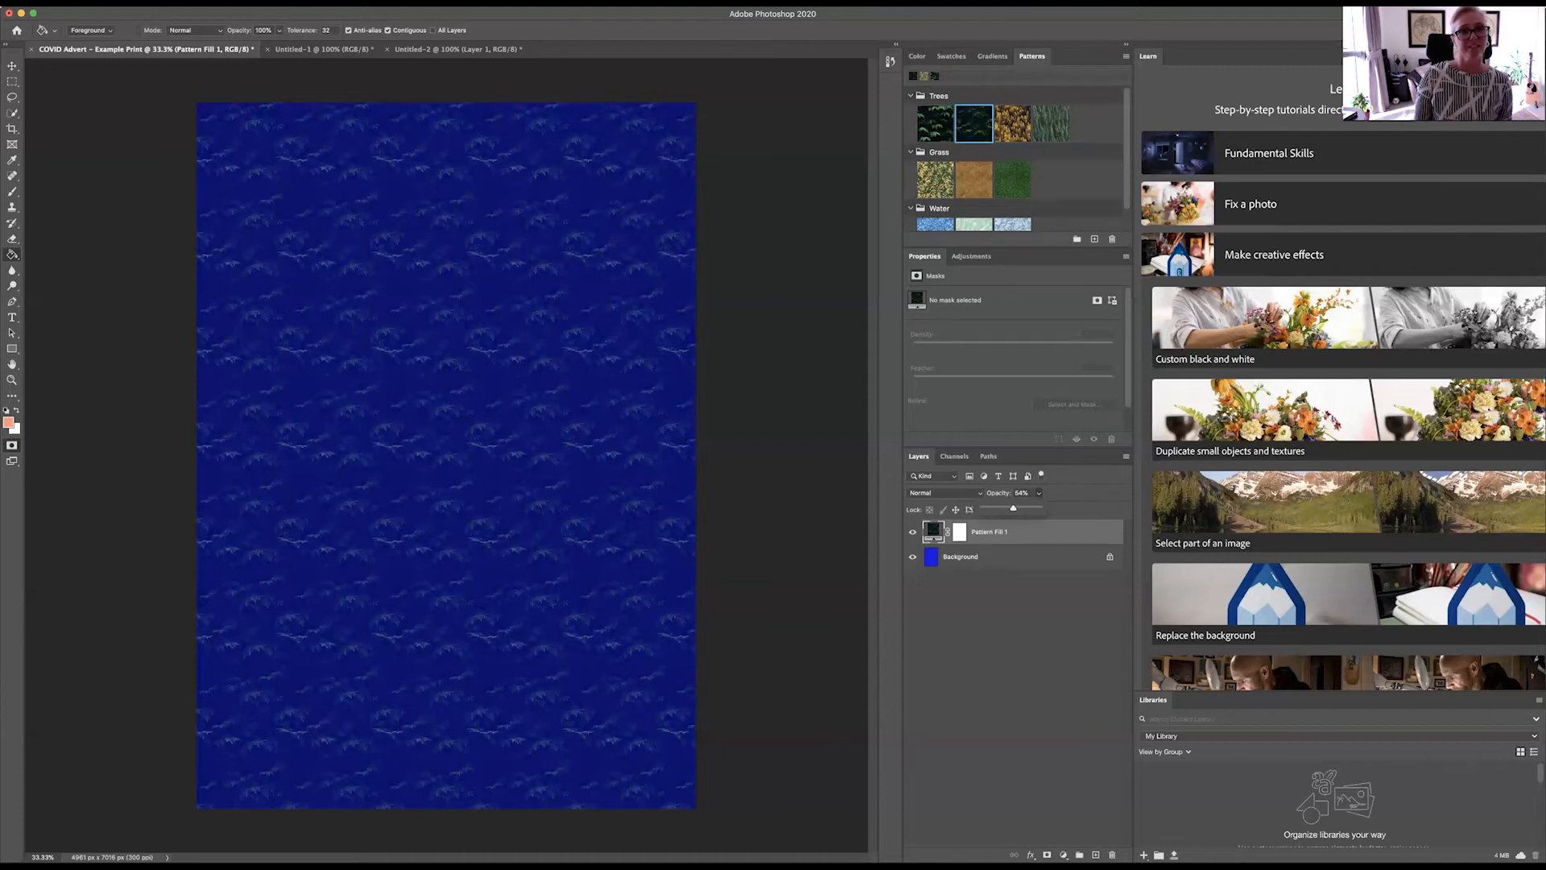
click(854, 33)
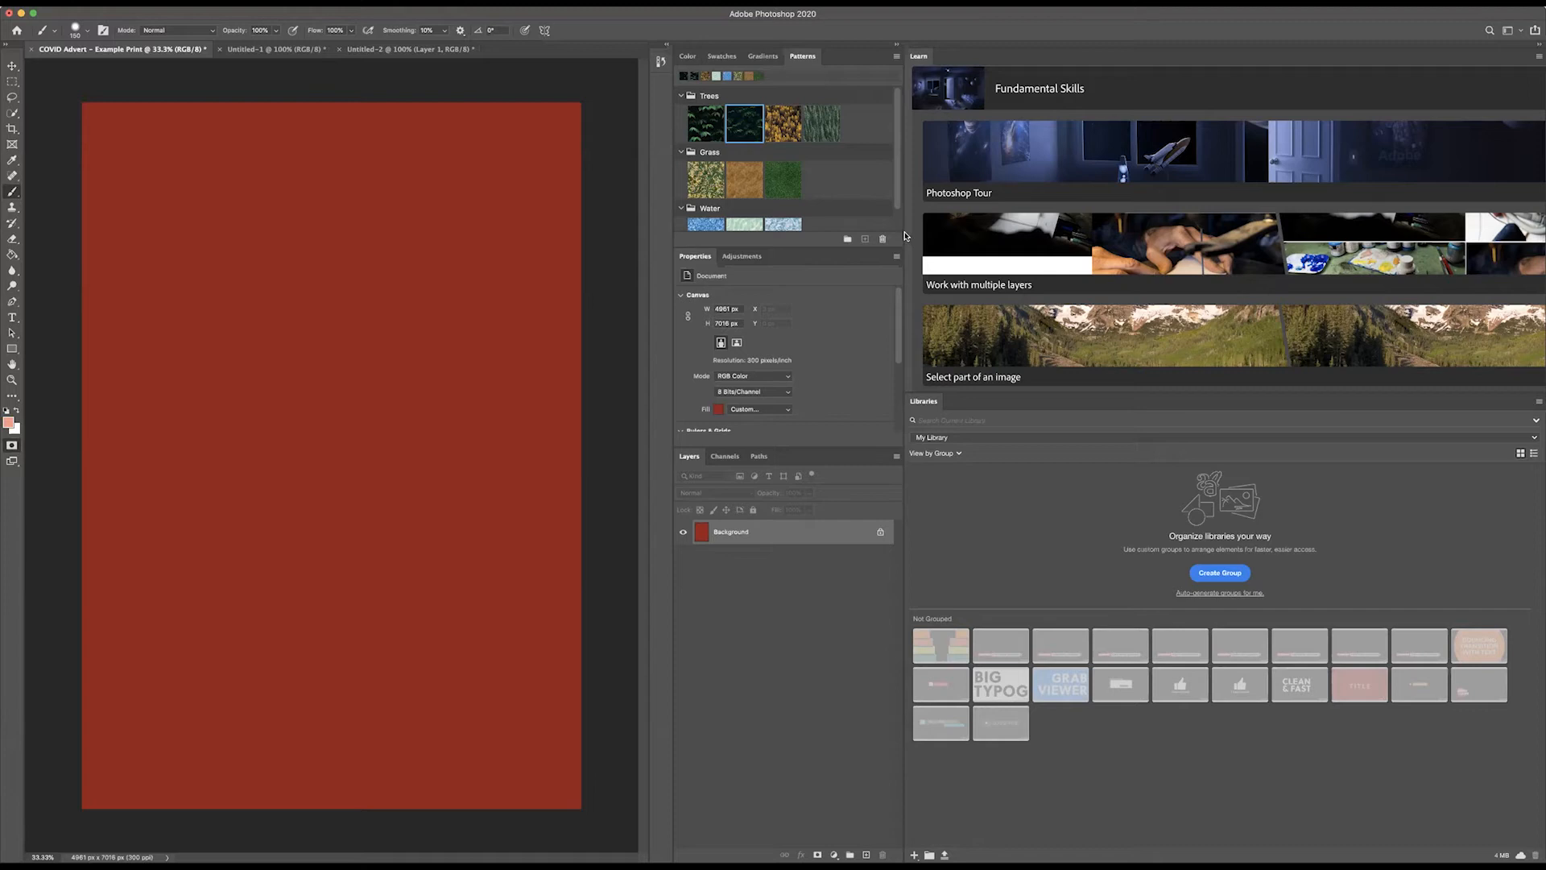
Step: Narrow the Learn panel slightly and collapse its Fundamental Skills topic
mouse_move(920, 234)
mouse_down()
mouse_move(966, 236)
mouse_move(932, 238)
mouse_up()
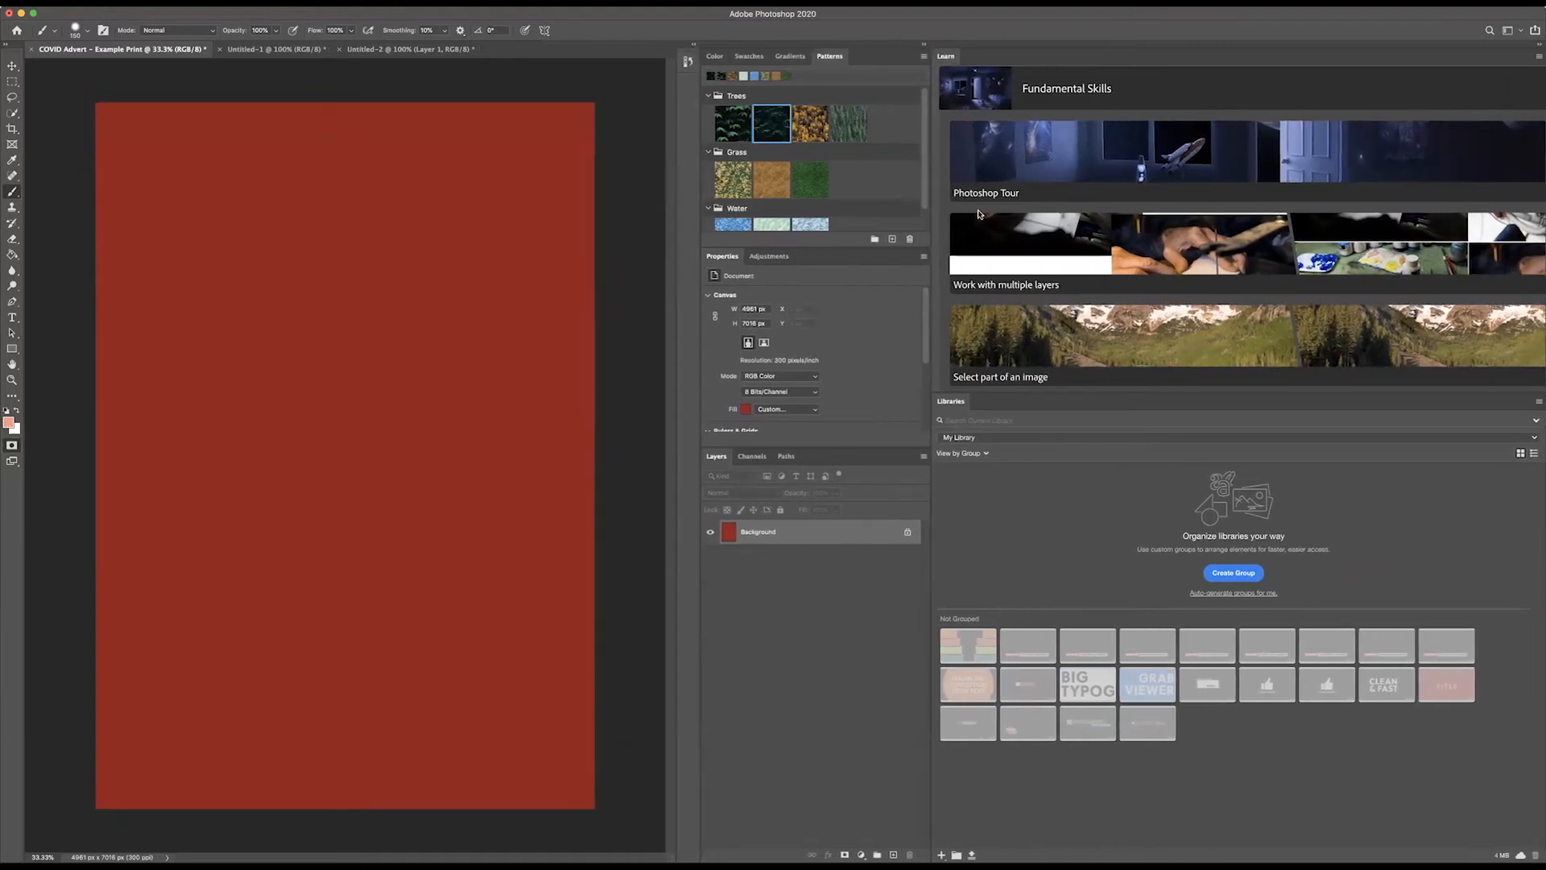
scroll(1005, 205, up, 2)
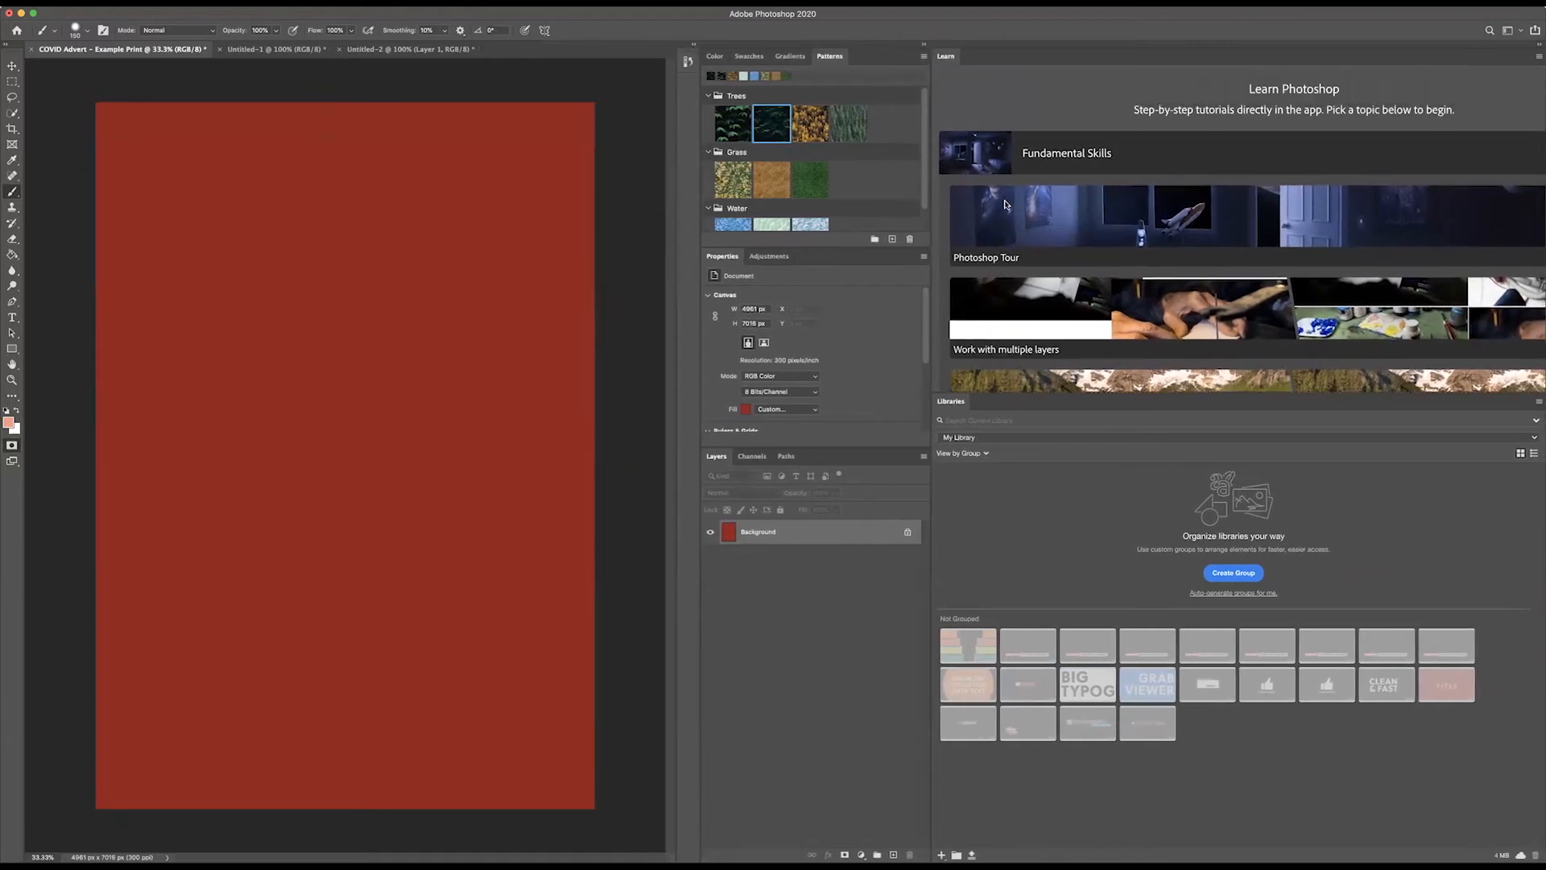
click(1060, 161)
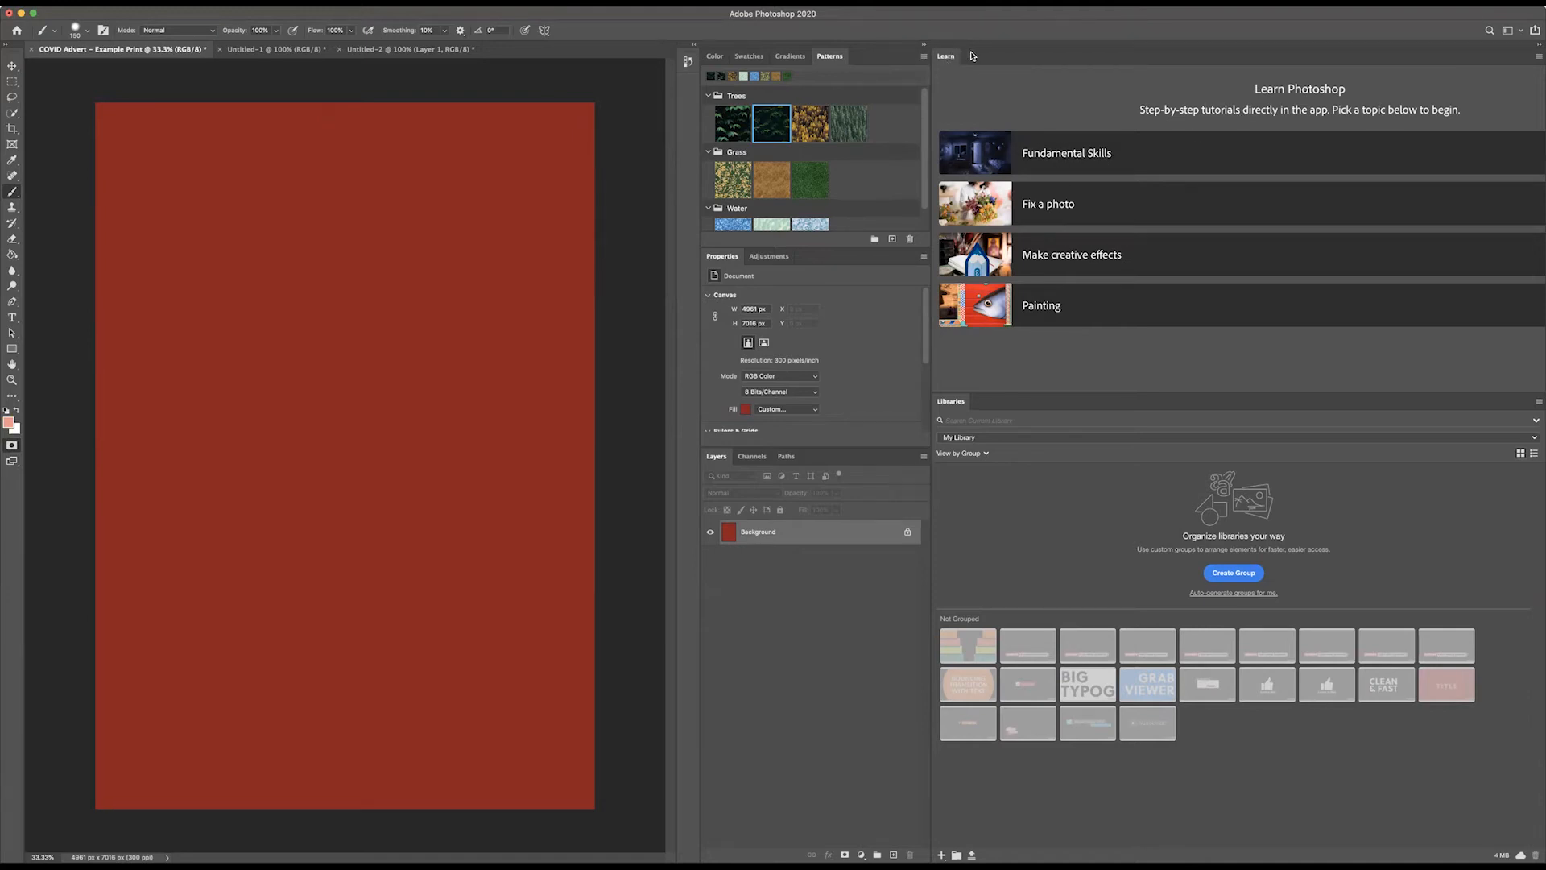
Step: Expand the Fundamental Skills topic and examine the tutorials it offers
click(1050, 155)
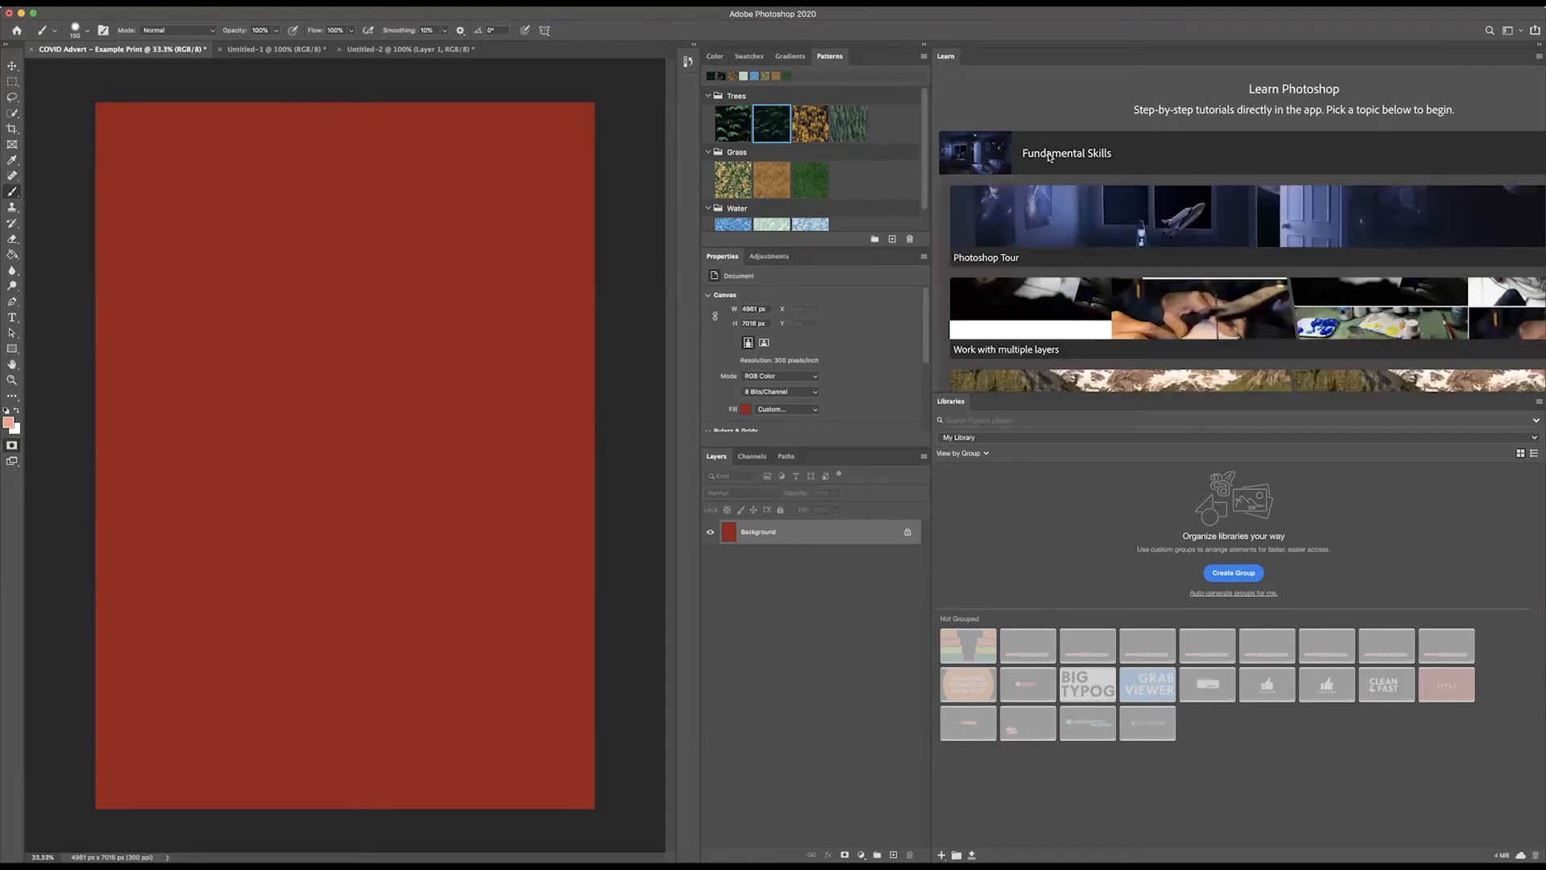
scroll(1084, 265, down, 5)
scroll(1085, 269, up, 5)
scroll(1086, 269, up, 1)
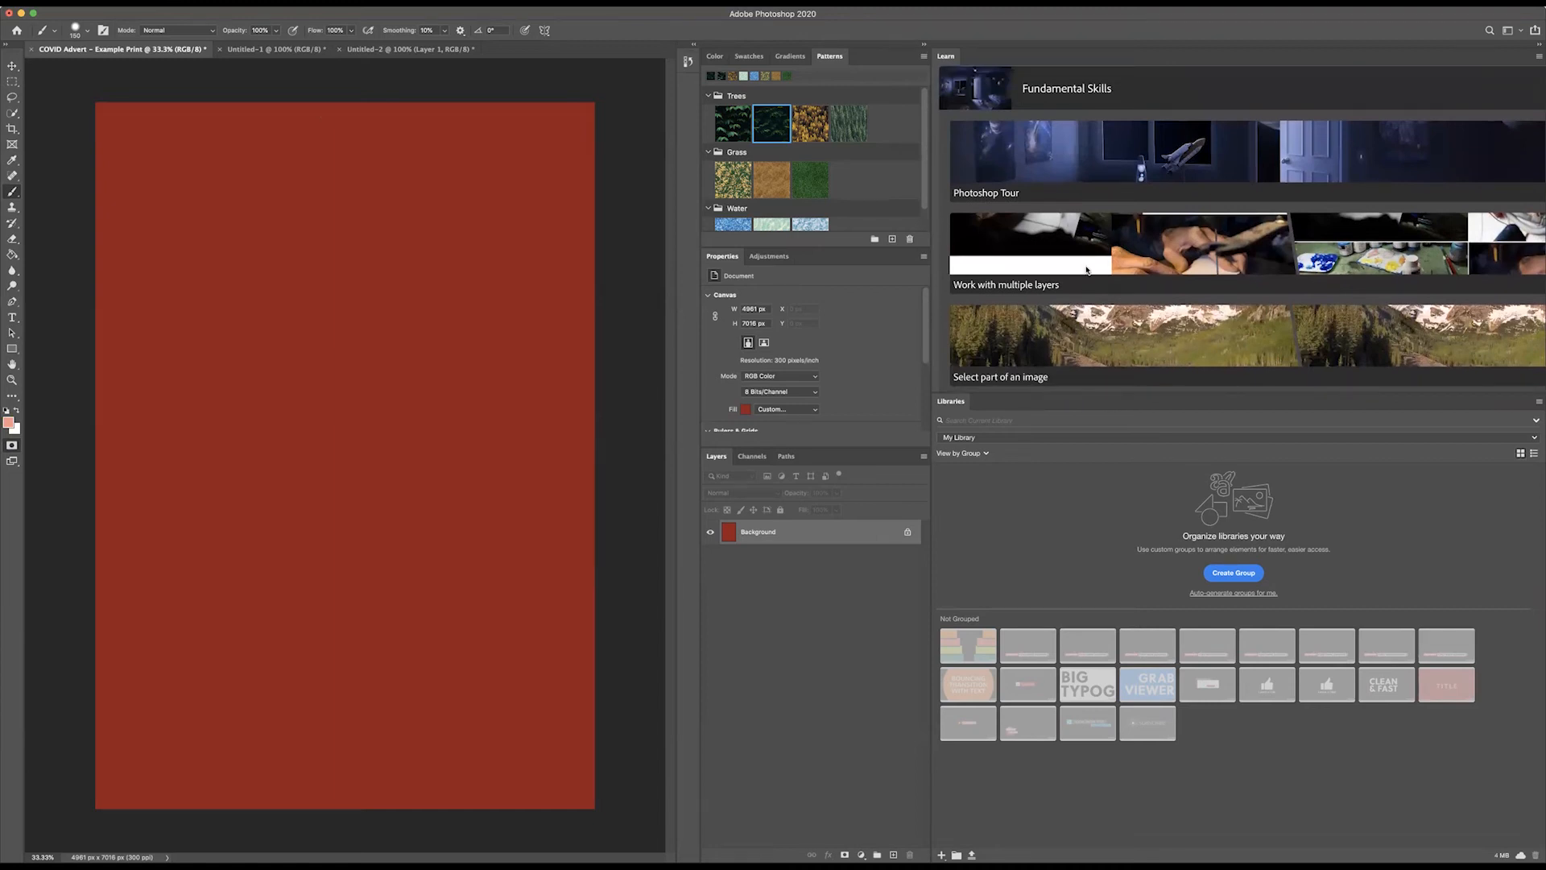
scroll(1086, 269, down, 10)
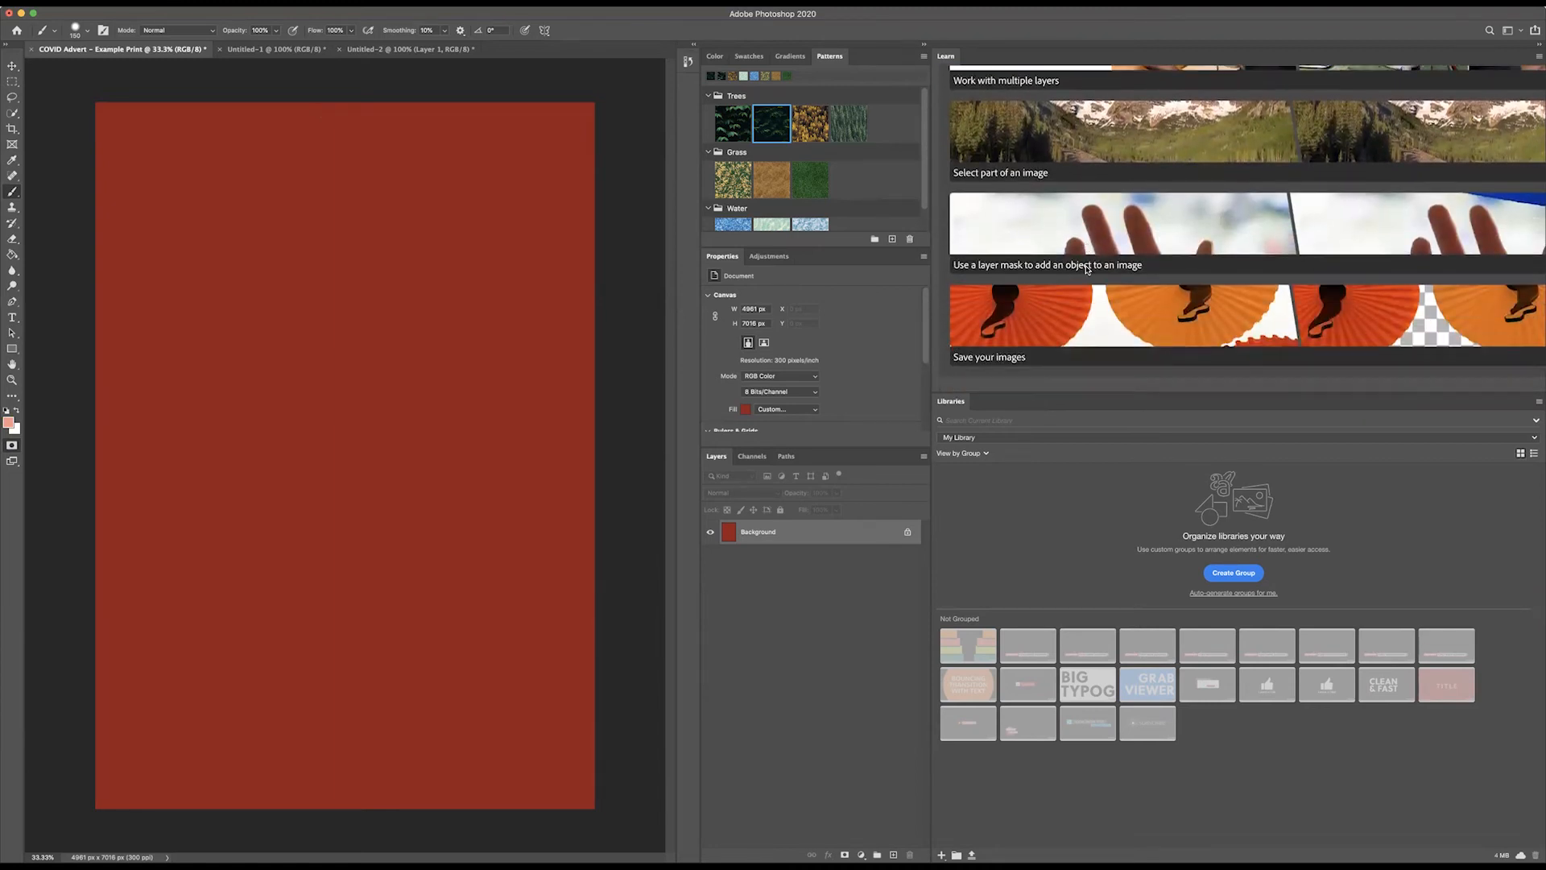
scroll(1078, 230, up, 6)
scroll(1079, 229, up, 5)
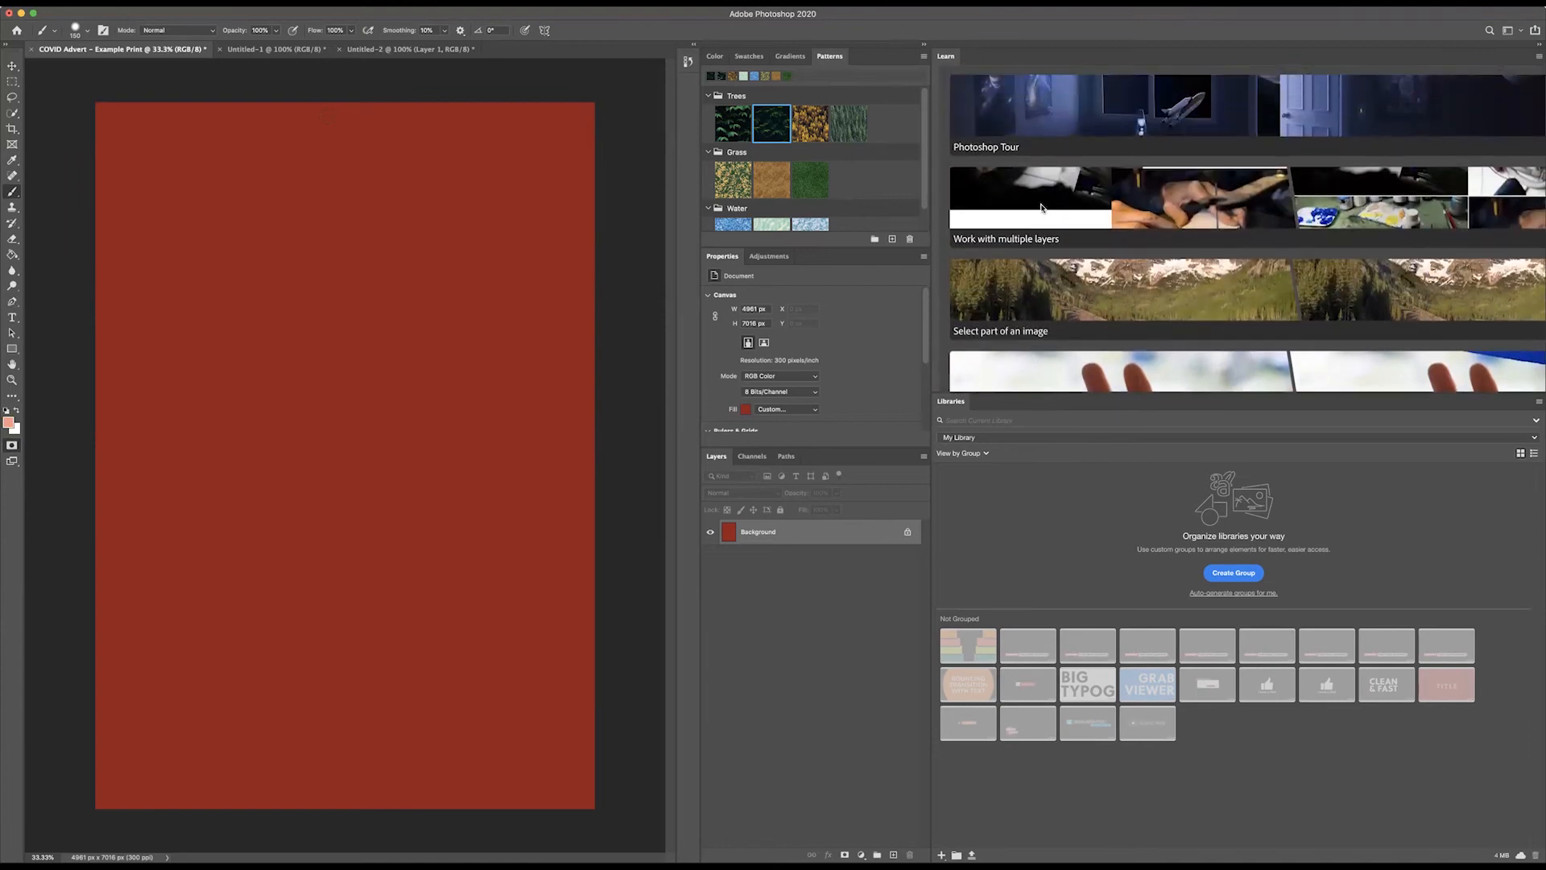
scroll(1063, 256, down, 8)
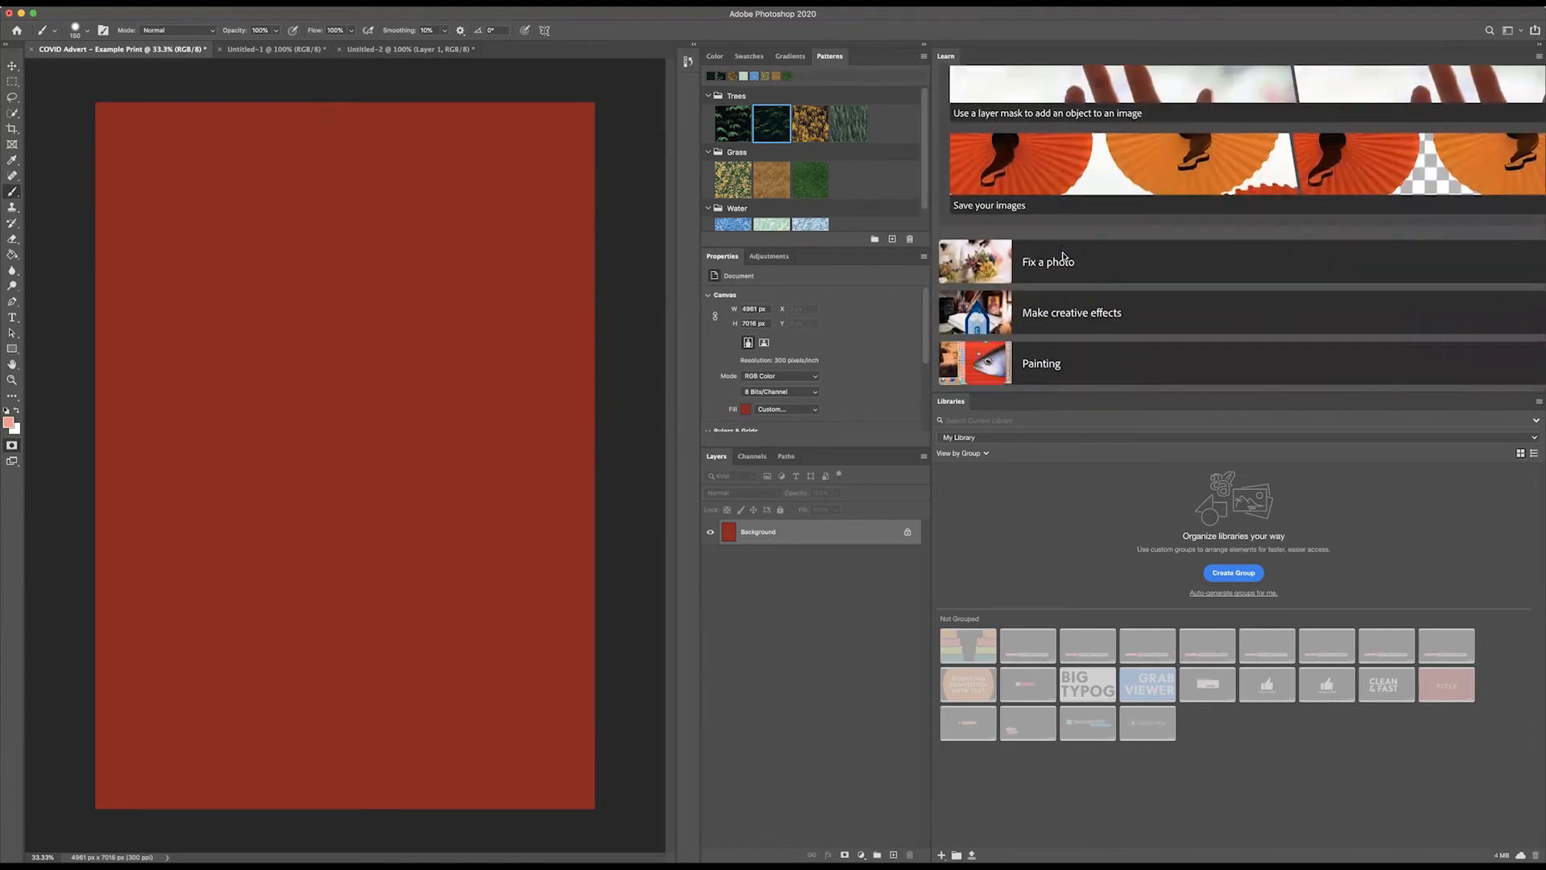
Step: Examine the tutorials offered under the Fix a photo and Make creative effects topics
click(1035, 263)
scroll(1046, 266, down, 5)
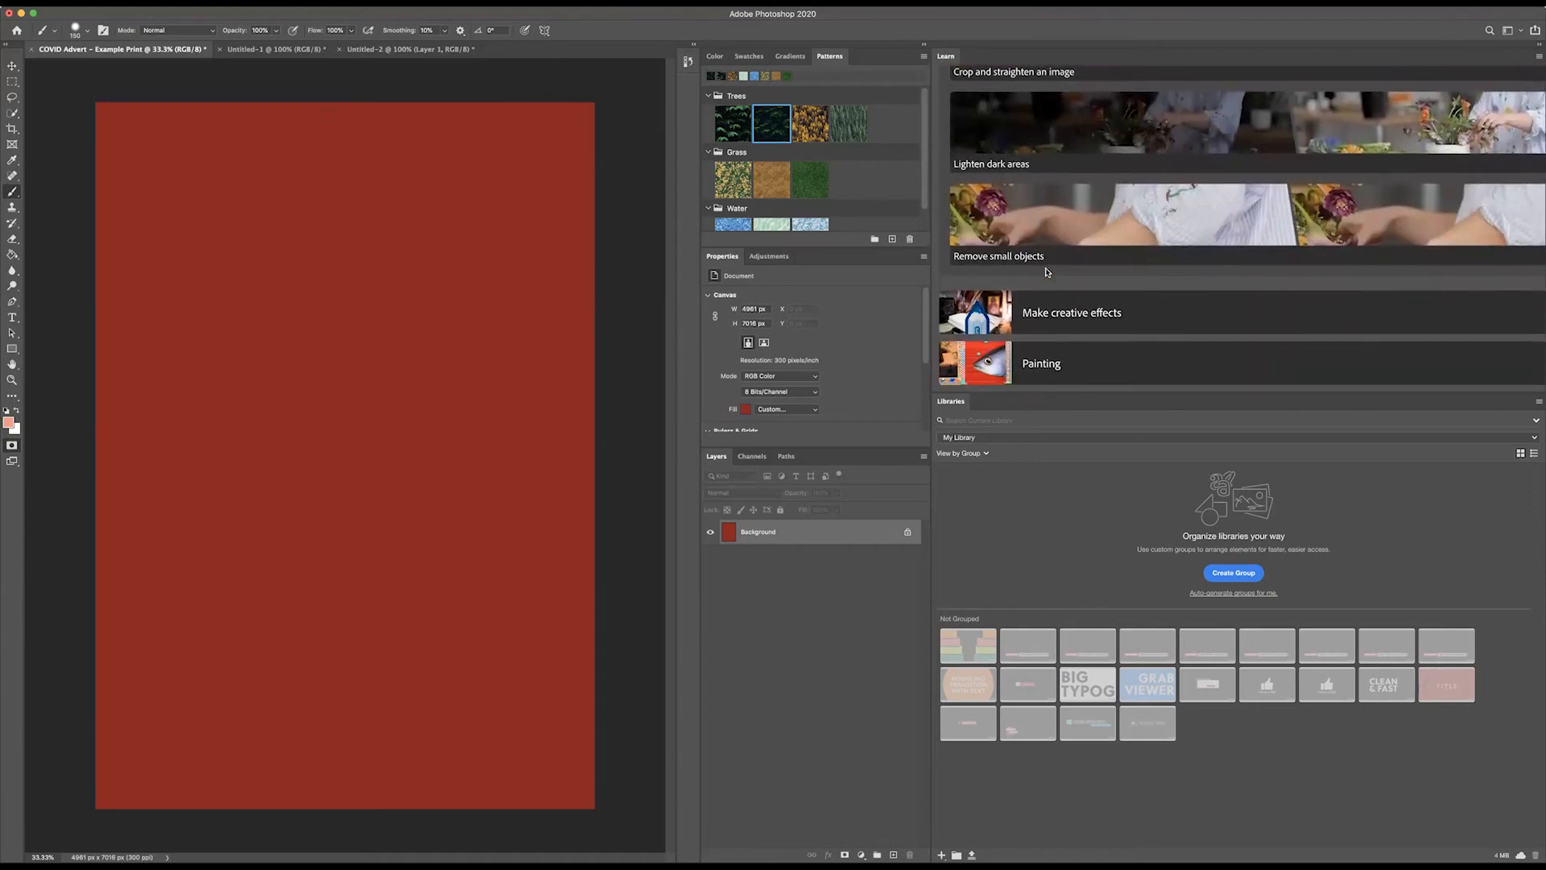
click(1052, 313)
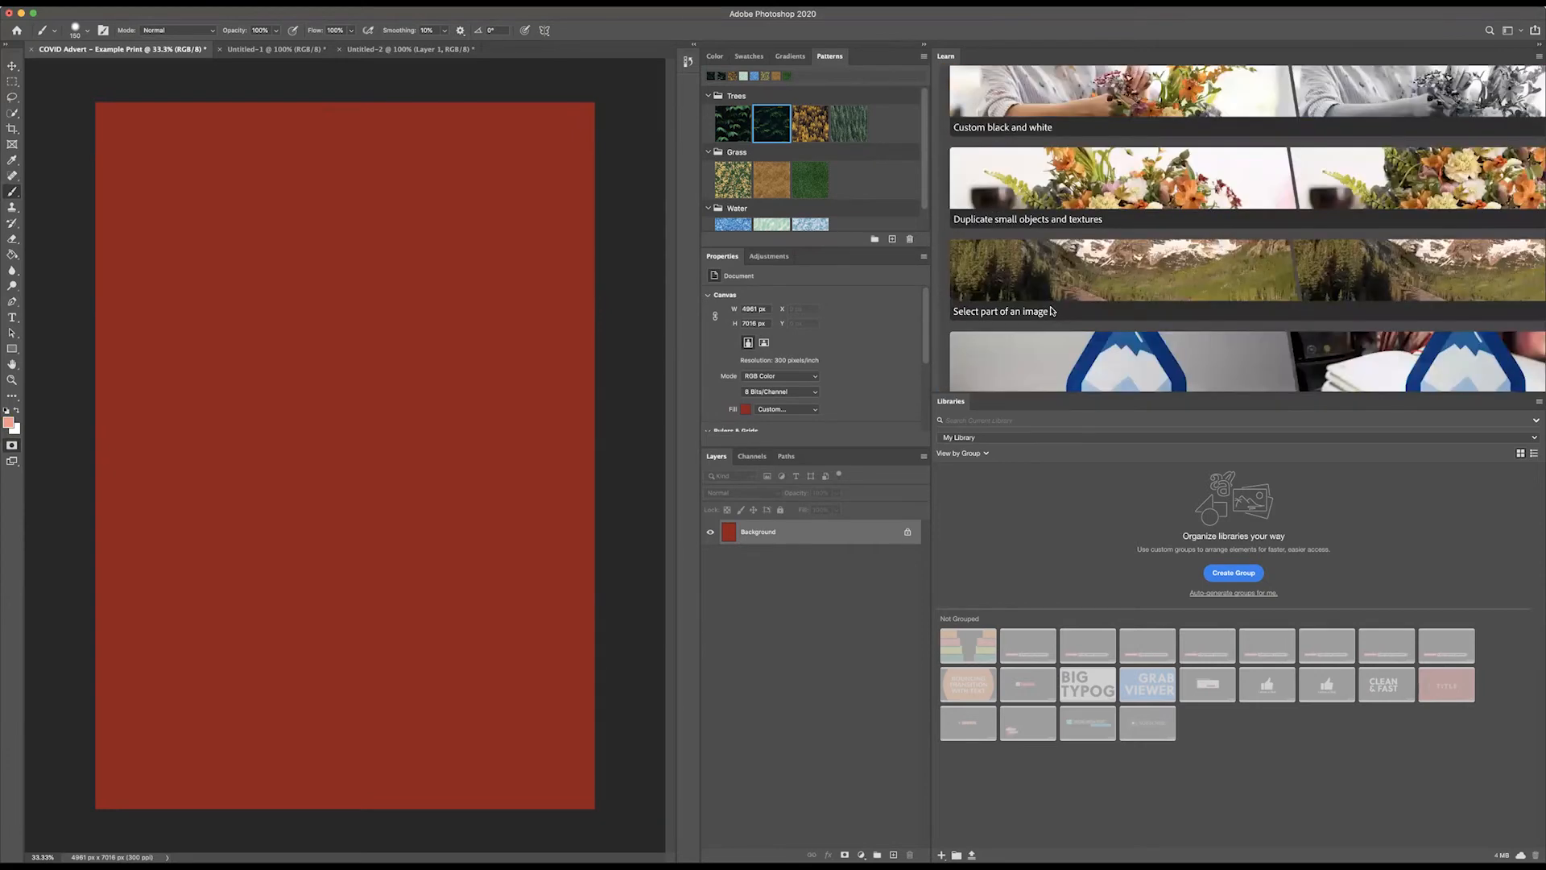
scroll(1050, 309, down, 6)
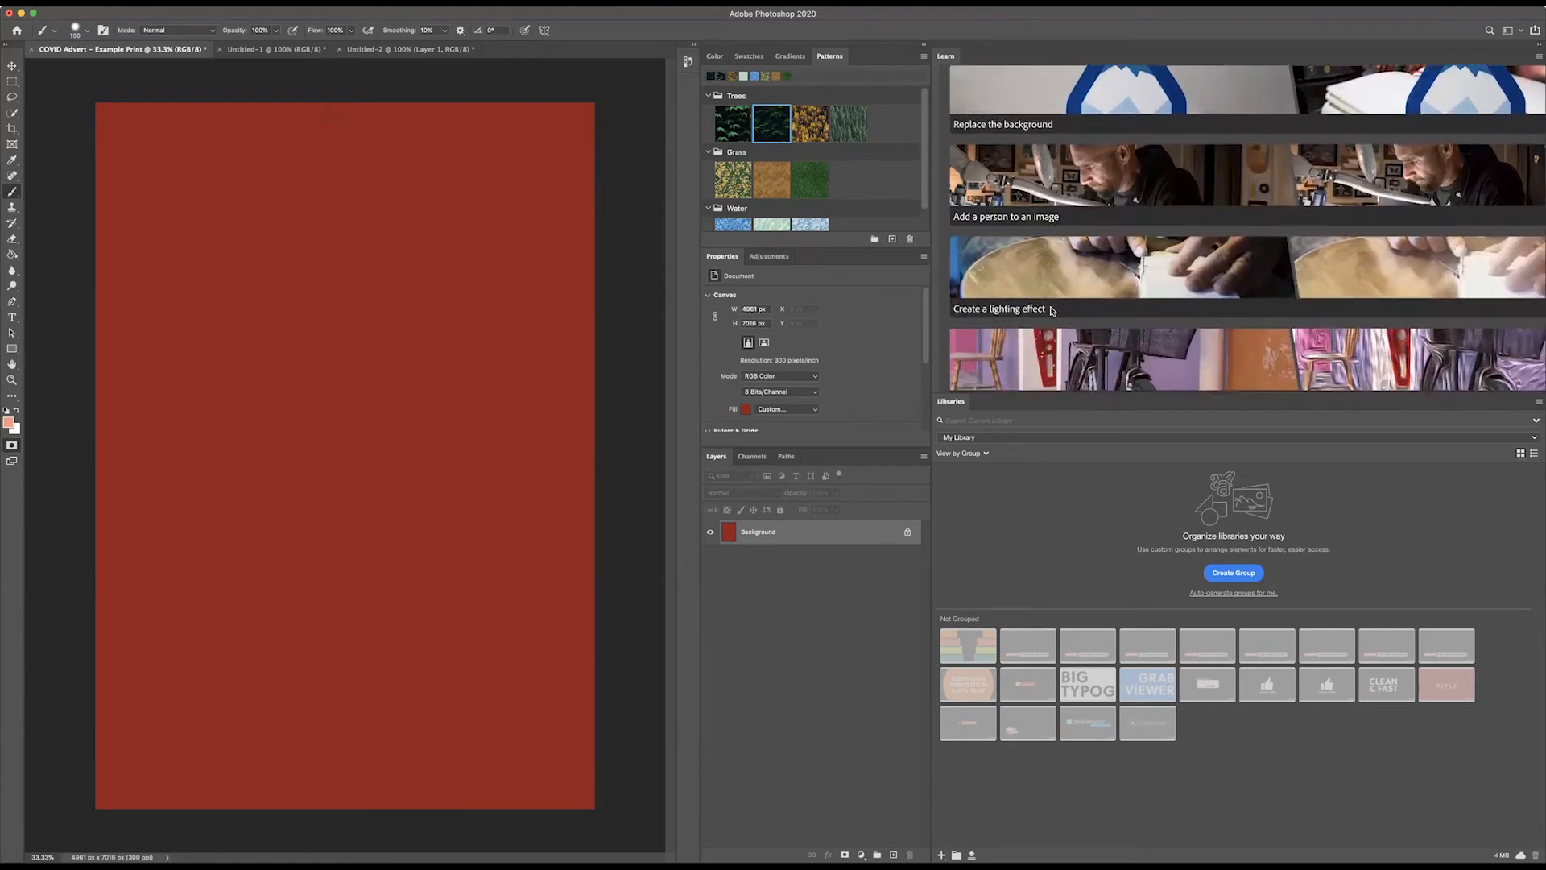
scroll(1051, 310, up, 10)
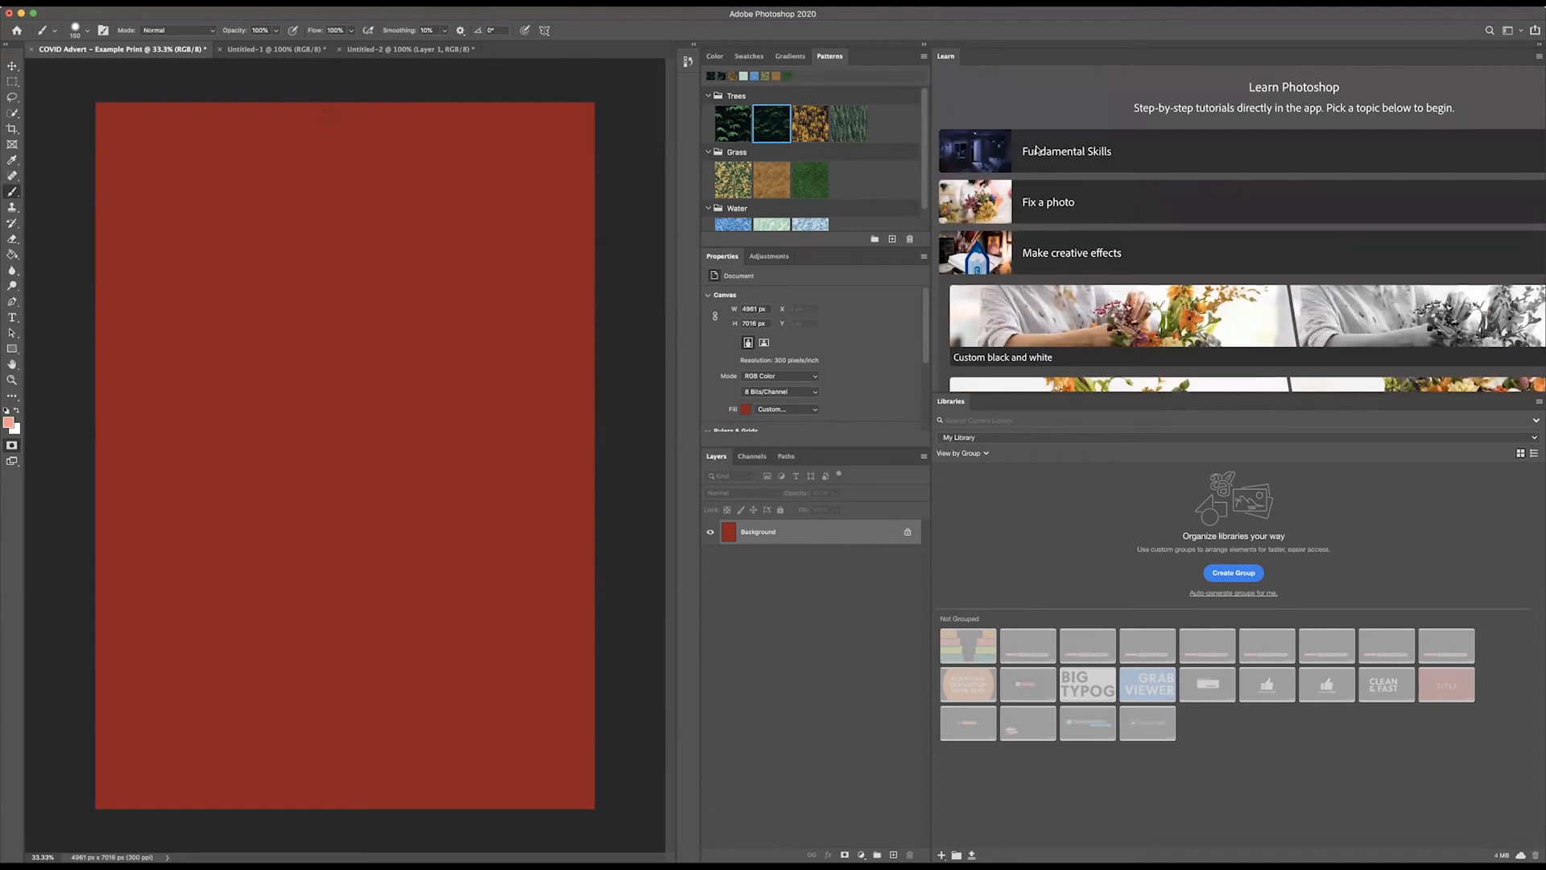
Step: Return to the Fundamental Skills topic and start the tutorial "Use a layer mask to add an object to an image"
click(1037, 149)
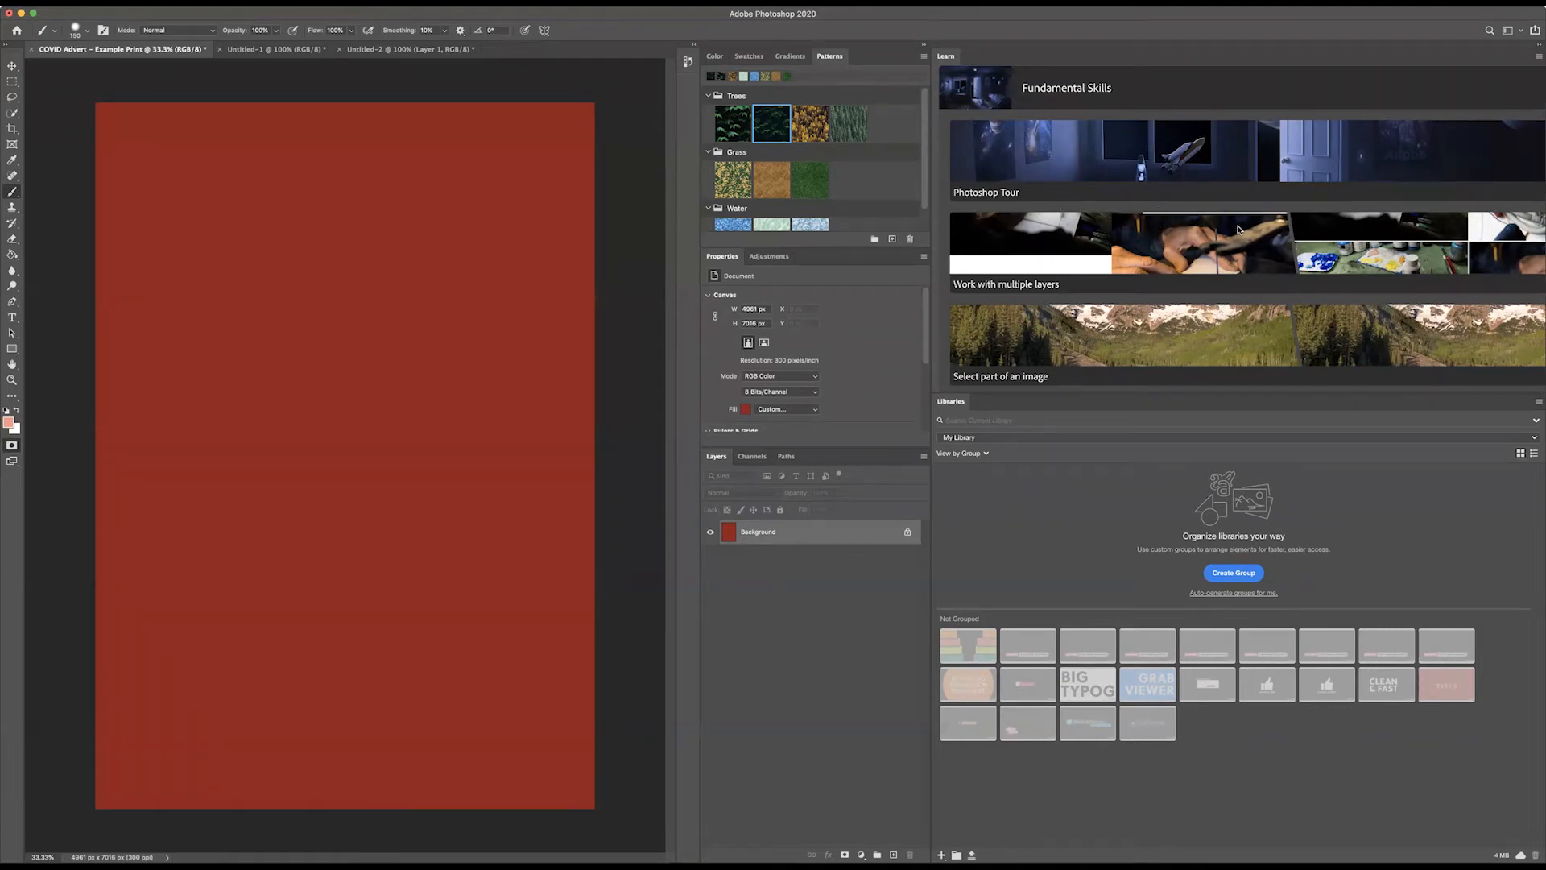
scroll(1197, 228, up, 3)
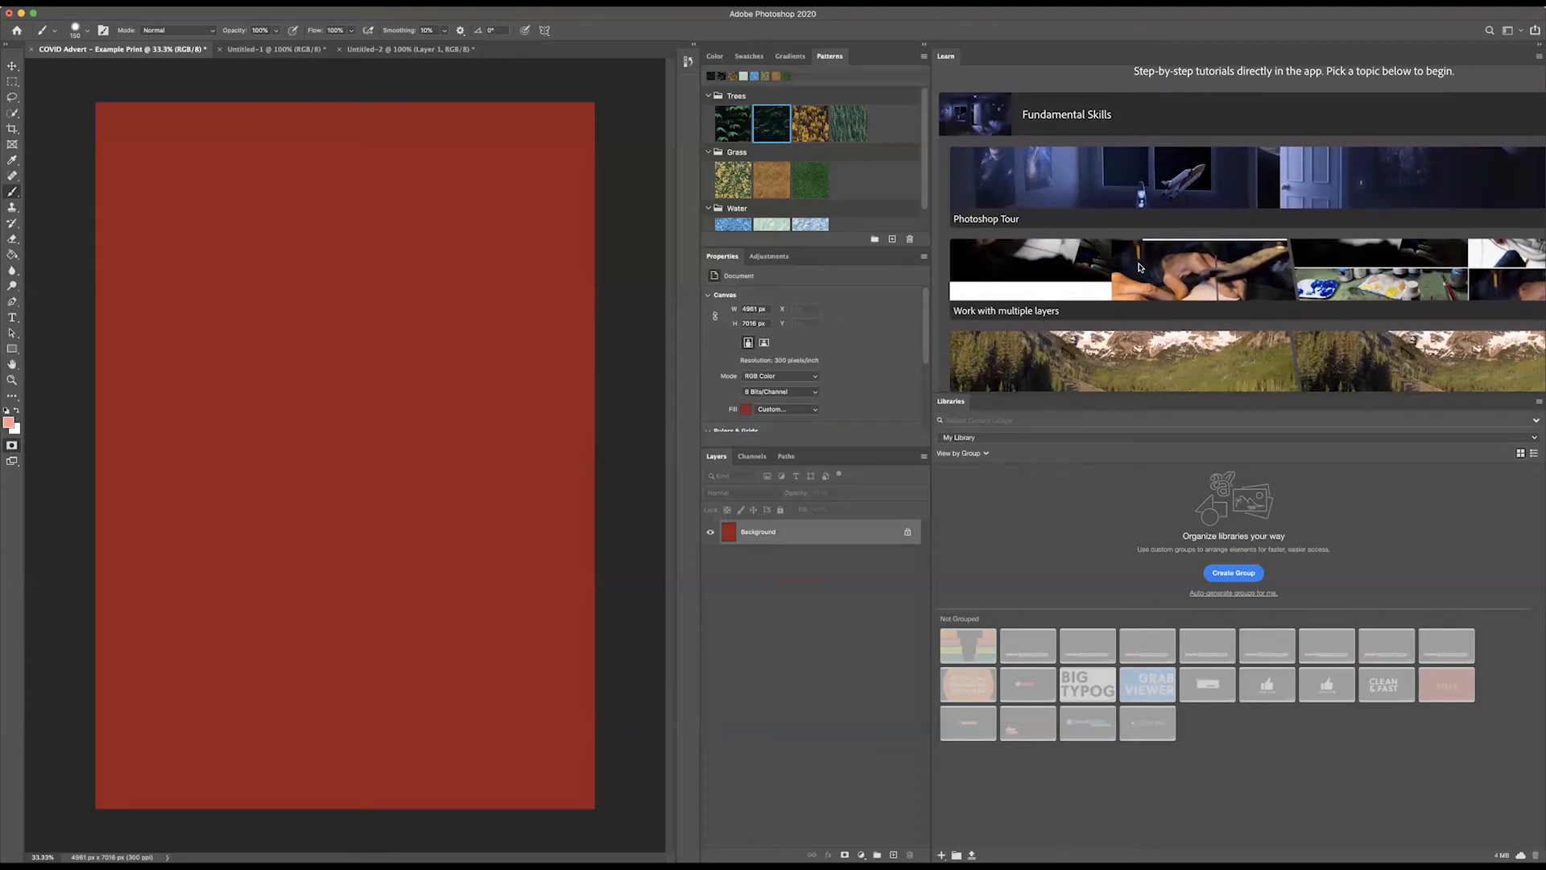
scroll(1138, 268, up, 2)
scroll(1138, 268, down, 5)
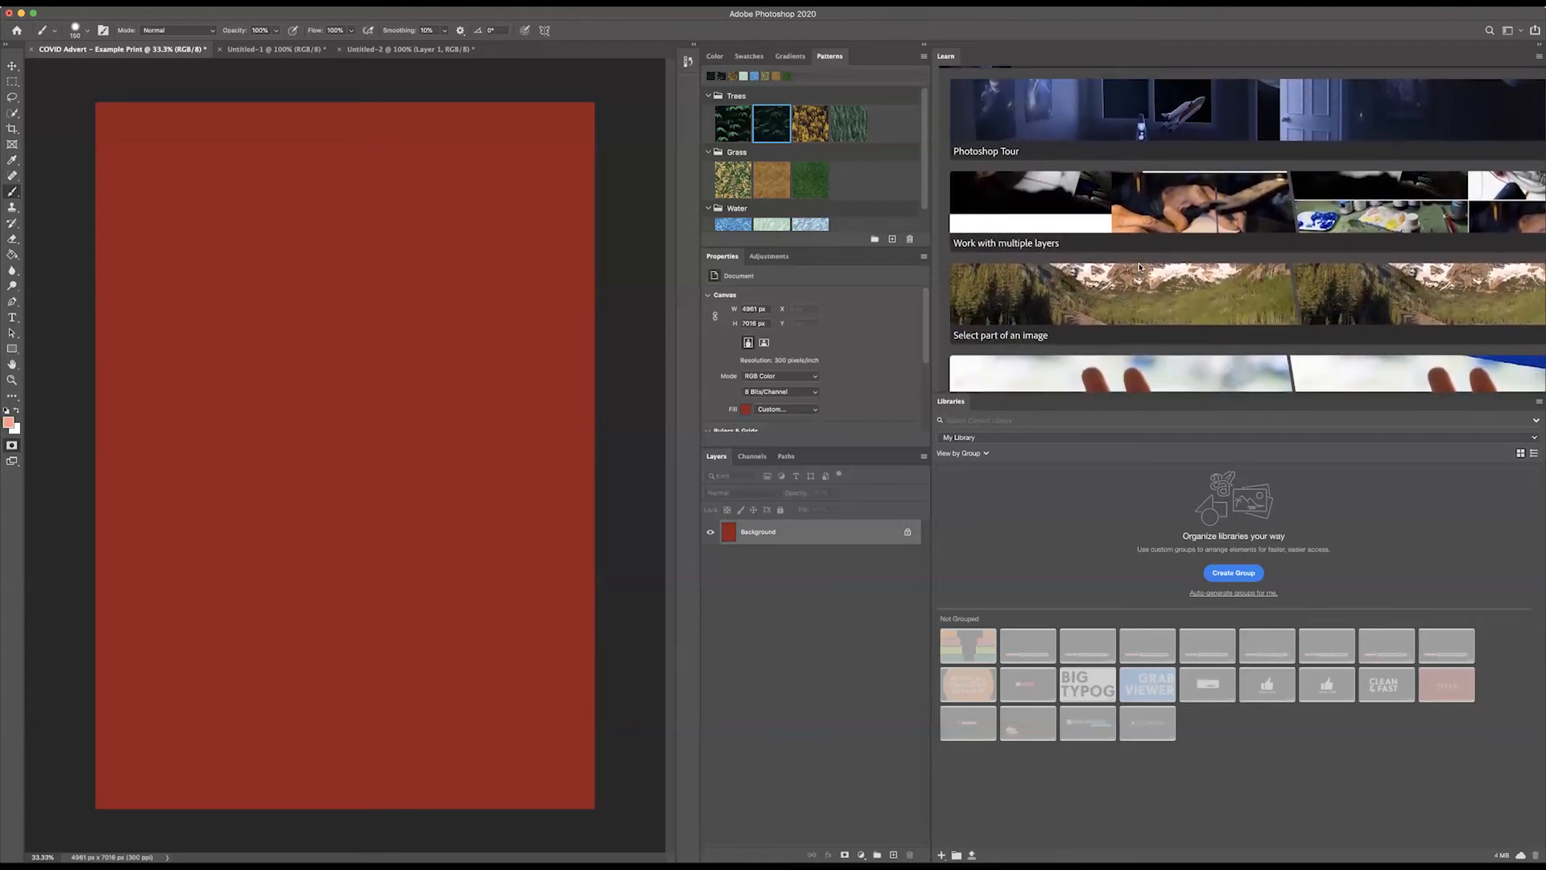
scroll(1138, 268, up, 3)
click(1037, 153)
click(1053, 147)
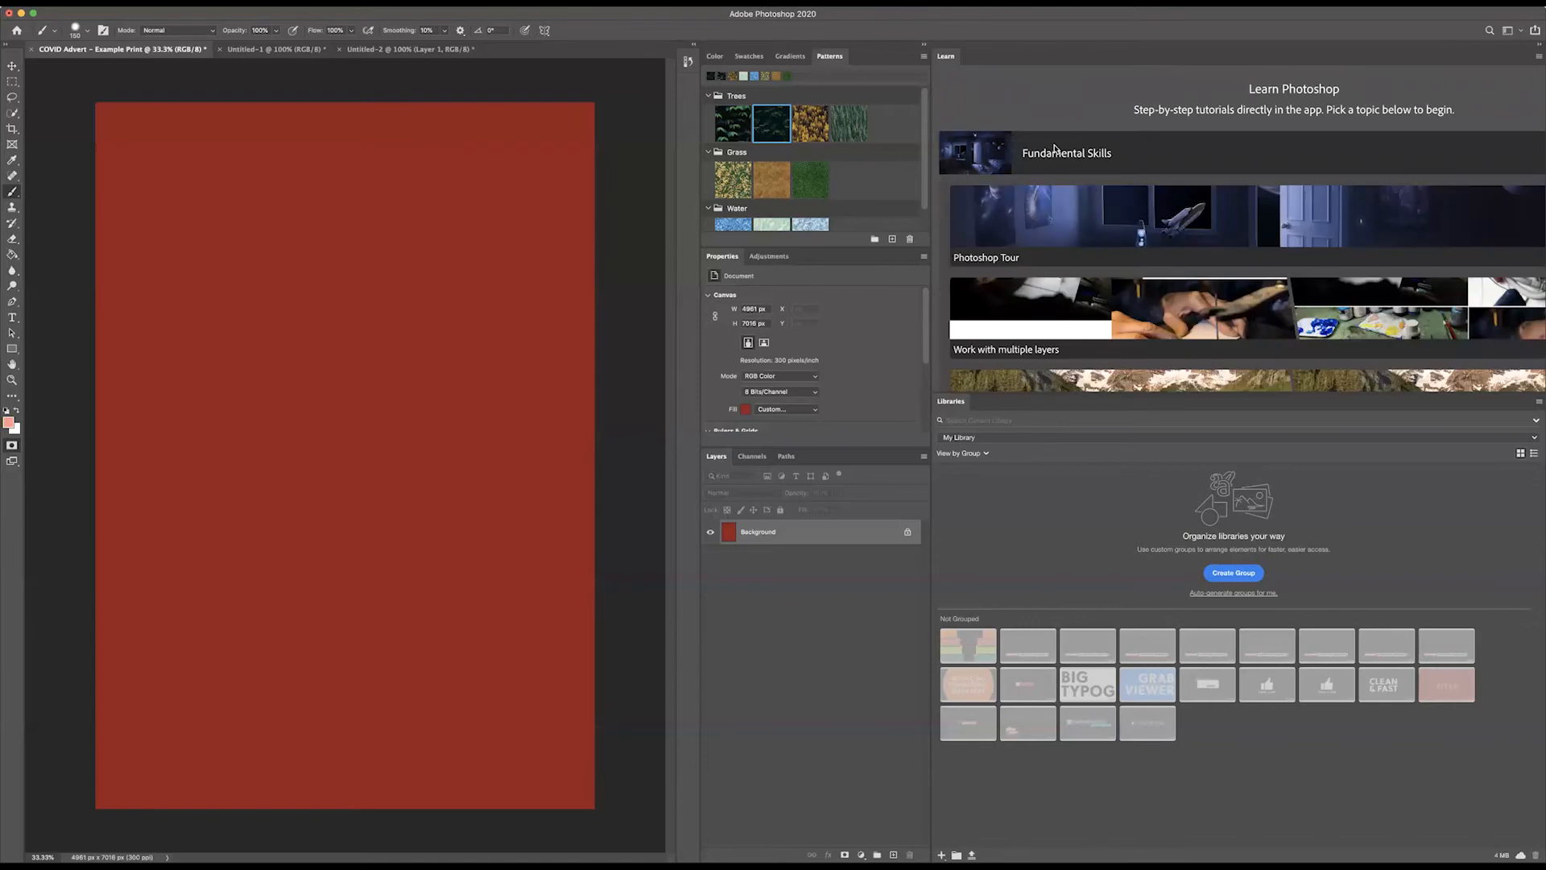
scroll(1078, 339, down, 10)
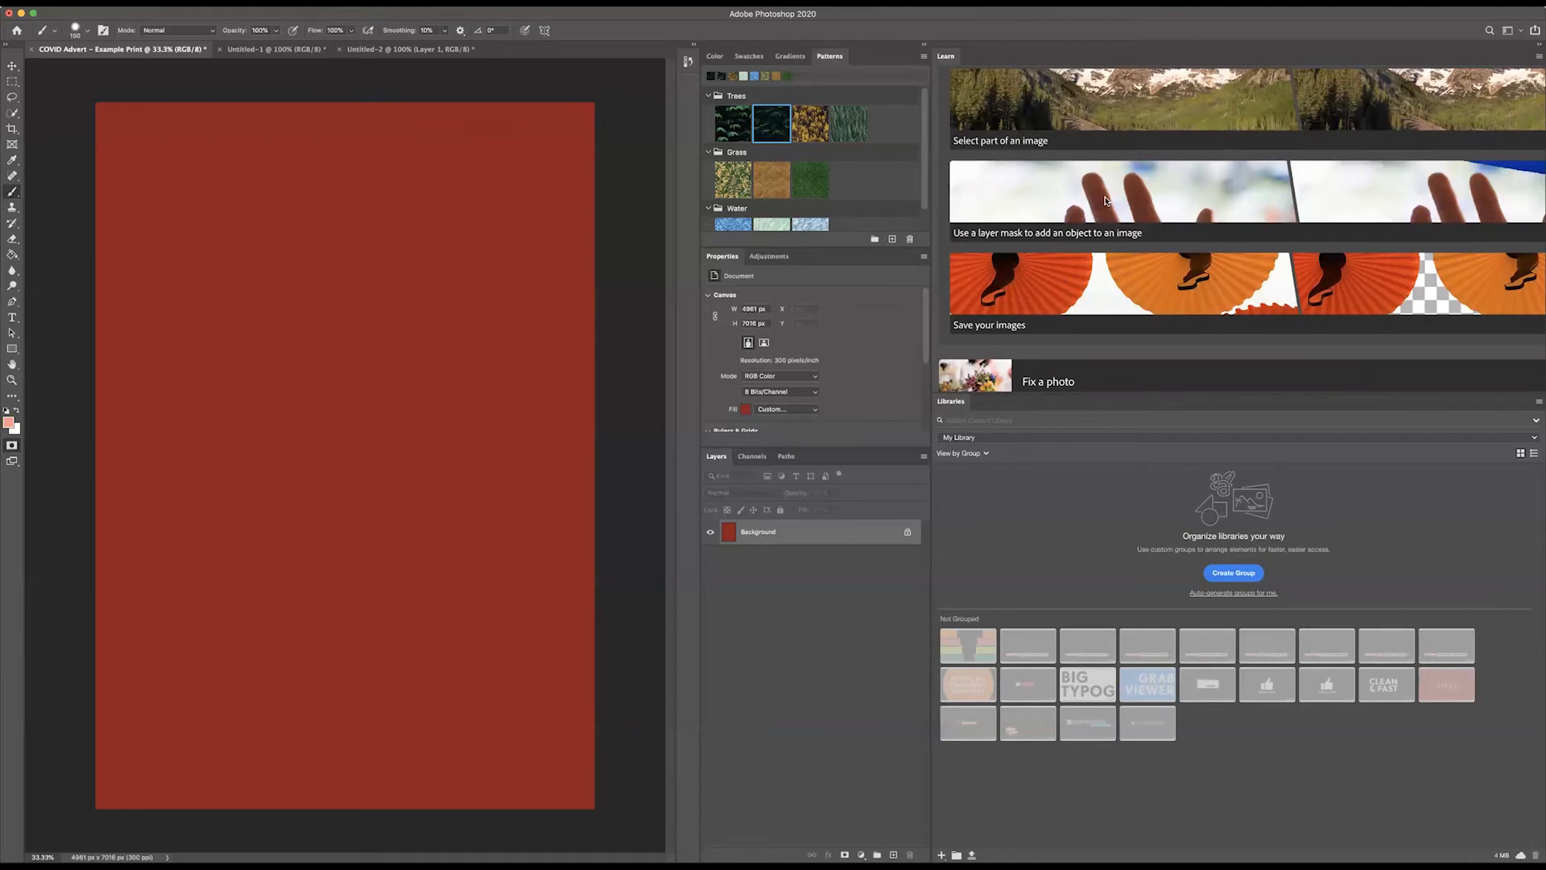
click(1105, 200)
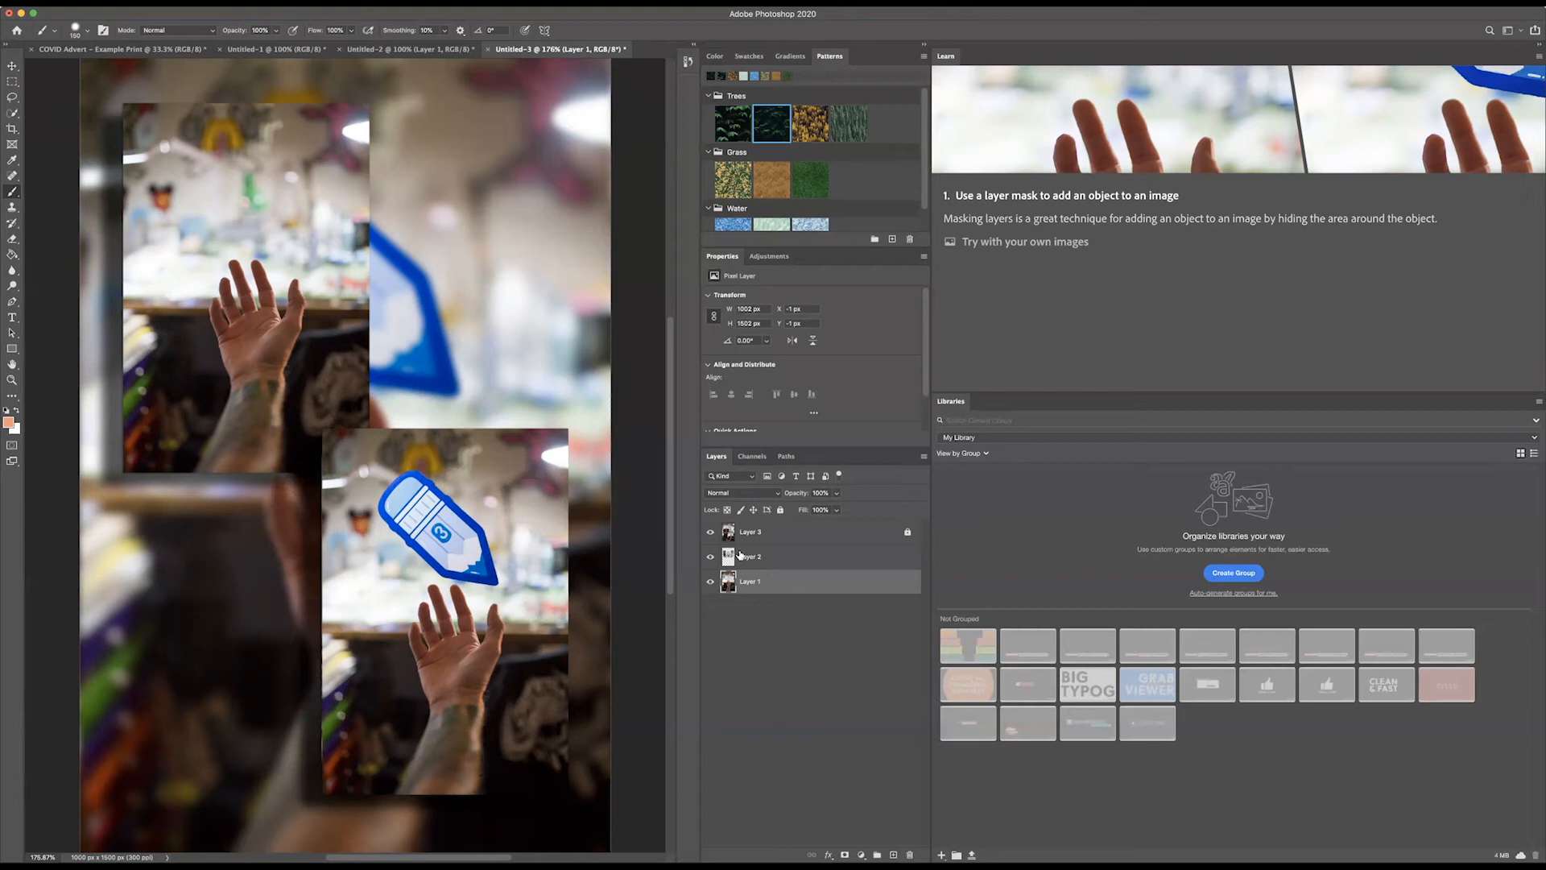
Step: Look through the layers of the tutorial document by selecting Layer 2 and Layer 1 in turn
click(752, 562)
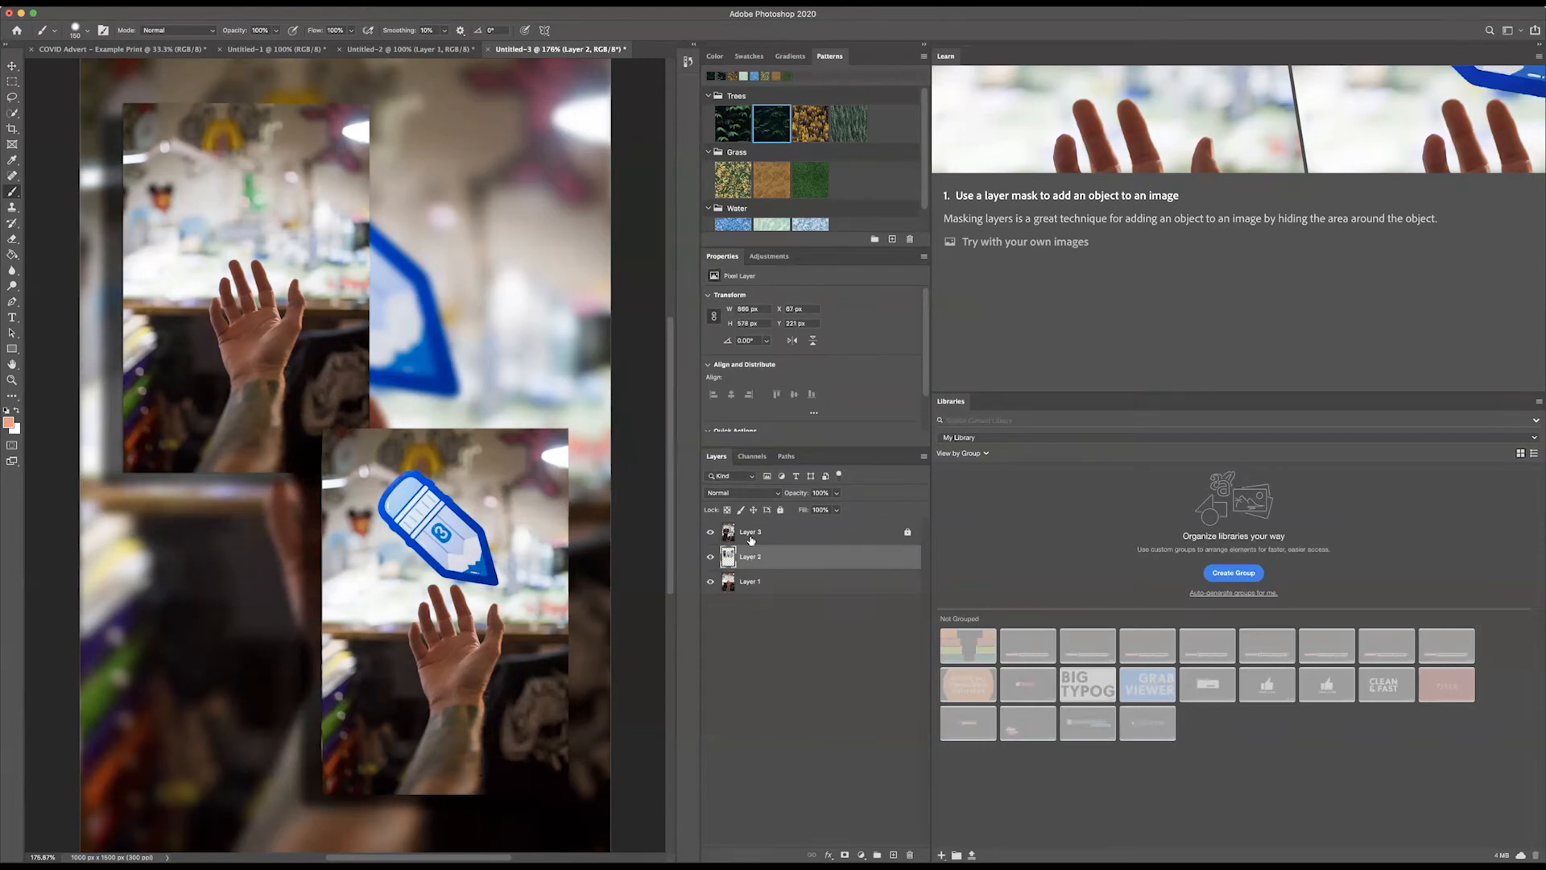
click(752, 571)
click(751, 564)
click(747, 581)
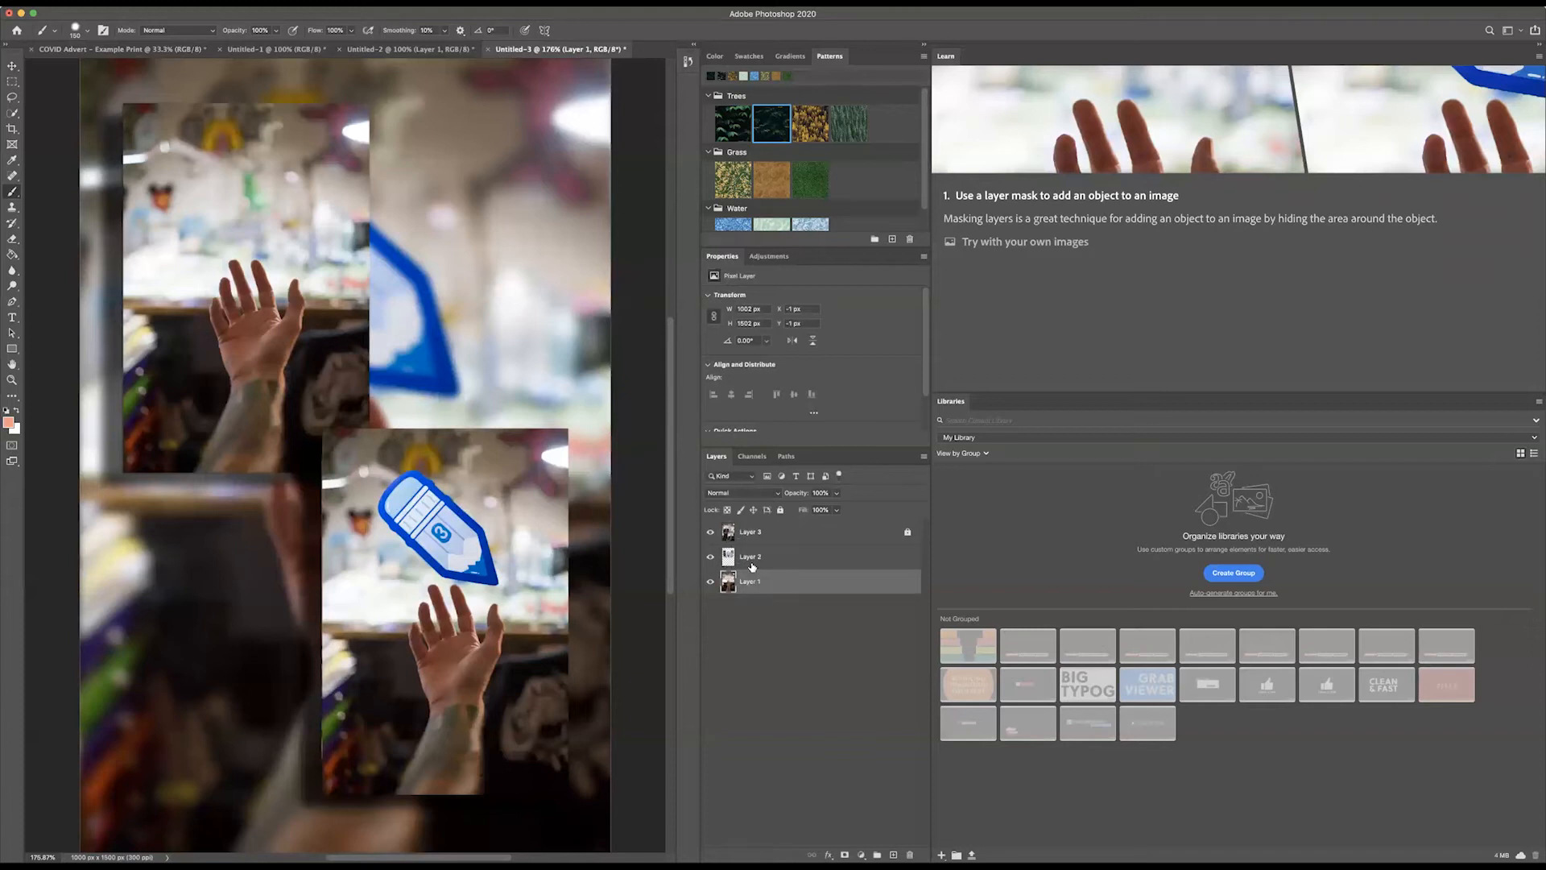
Step: Advance the tutorial past its introduction and add a layer mask to Layer 2, the blue pencil photo
scroll(1192, 318, down, 2)
scroll(1193, 318, down, 1)
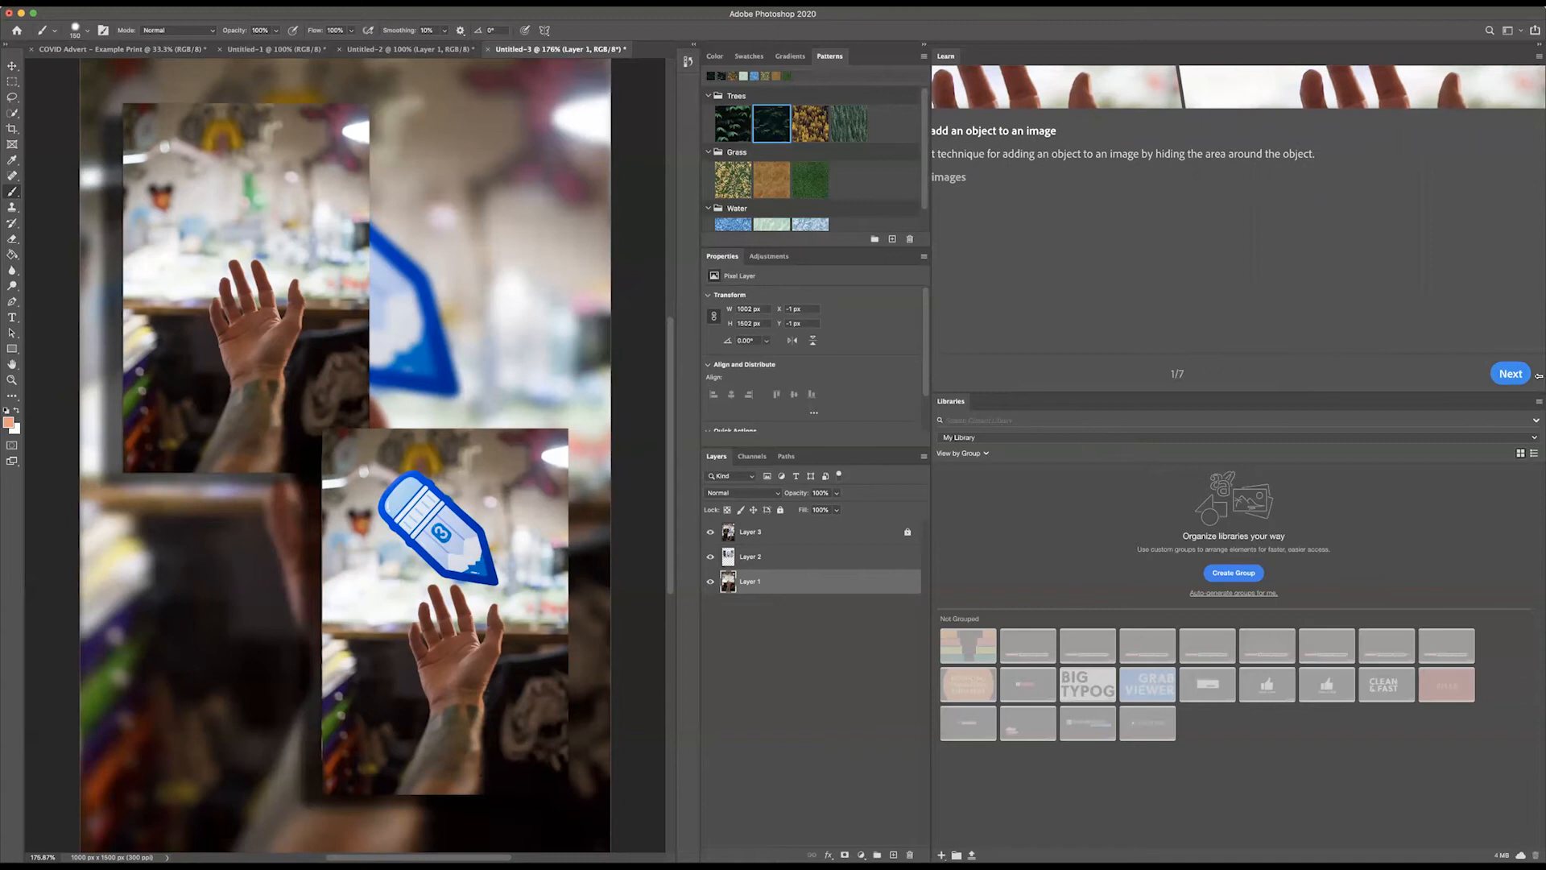
click(1504, 373)
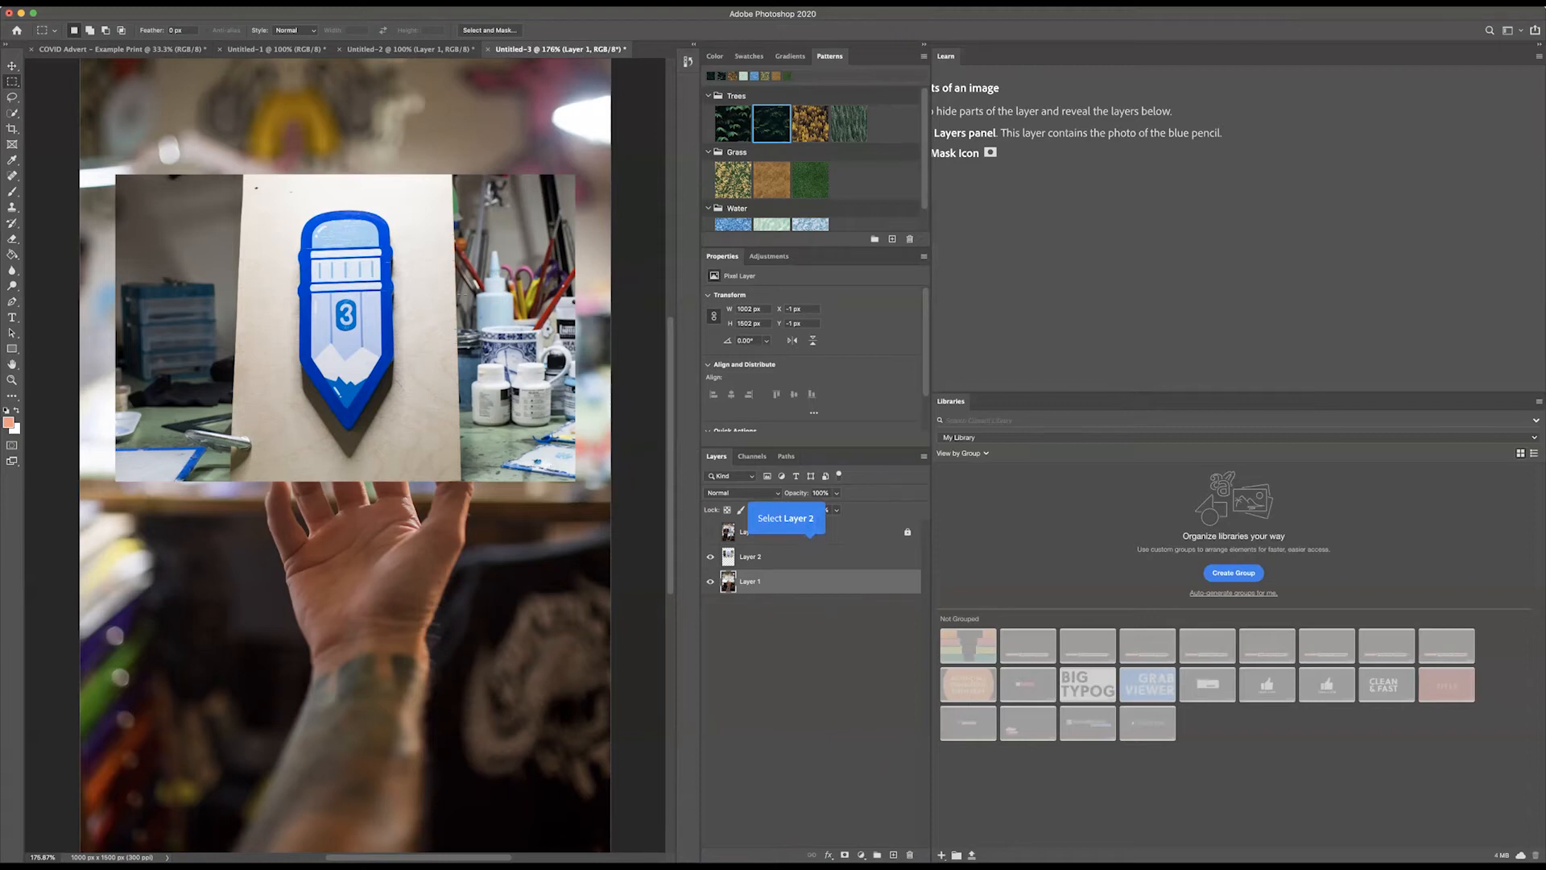
click(758, 558)
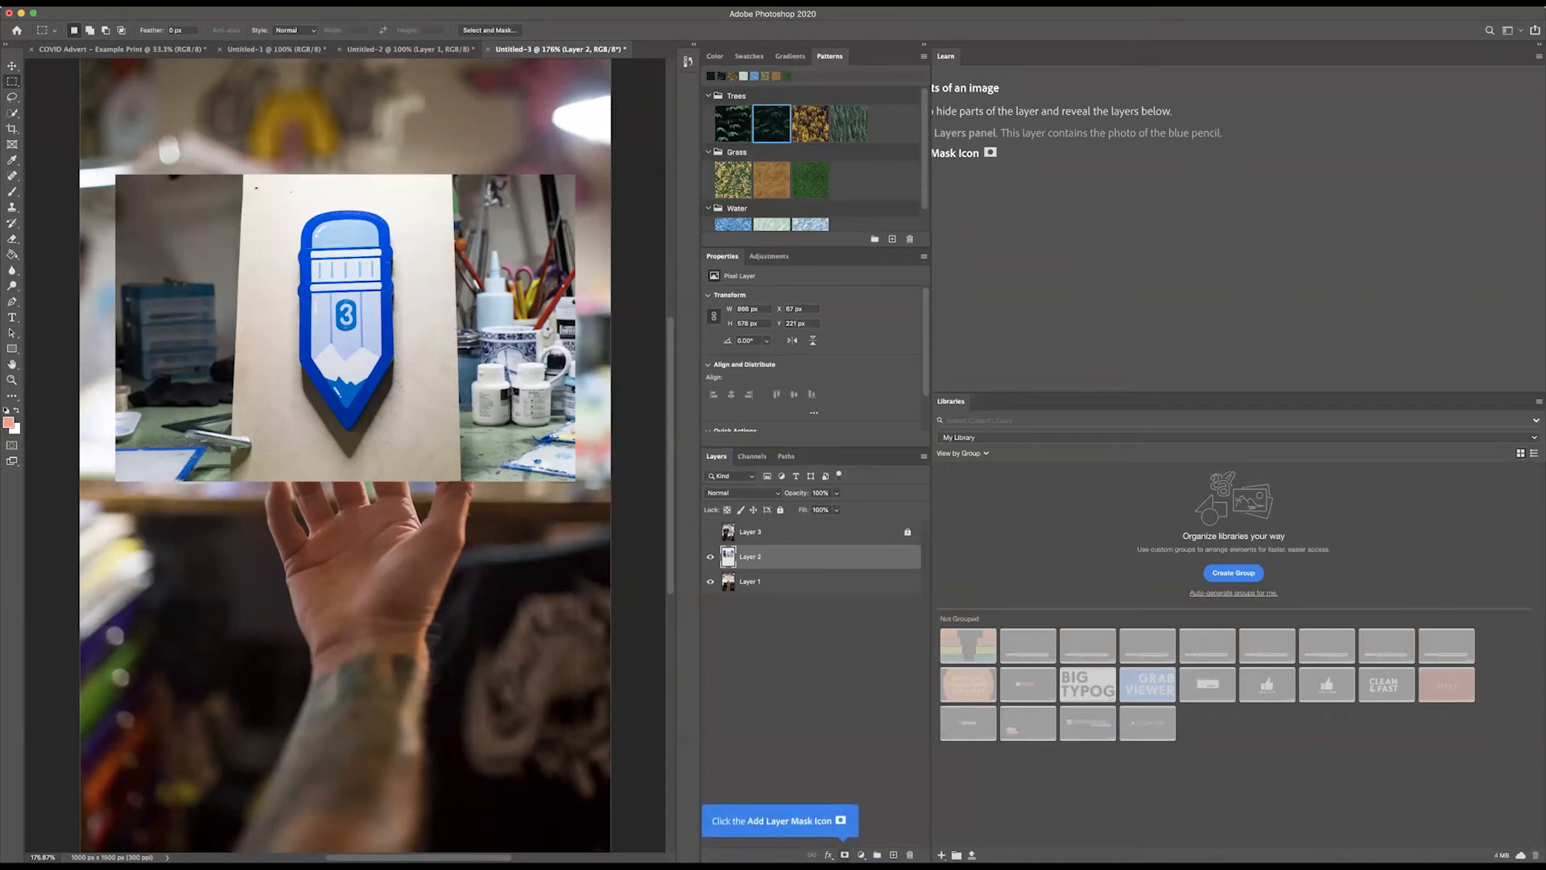
click(844, 854)
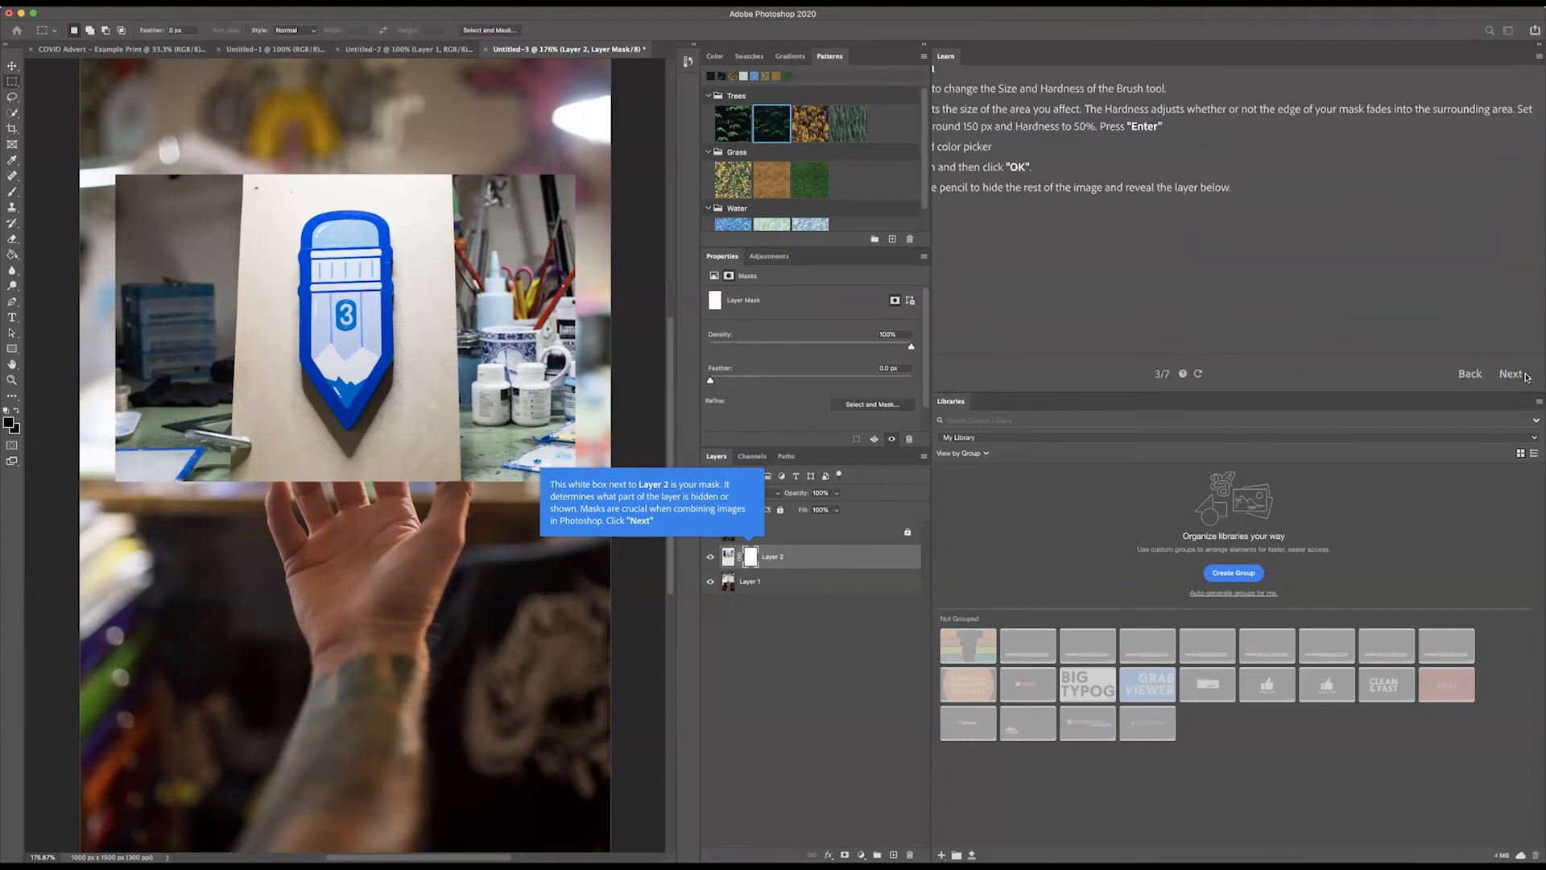
Step: Continue to the tutorial's mask painting stage, targeting Layer 2's mask for editing with the Brush tool
click(1524, 375)
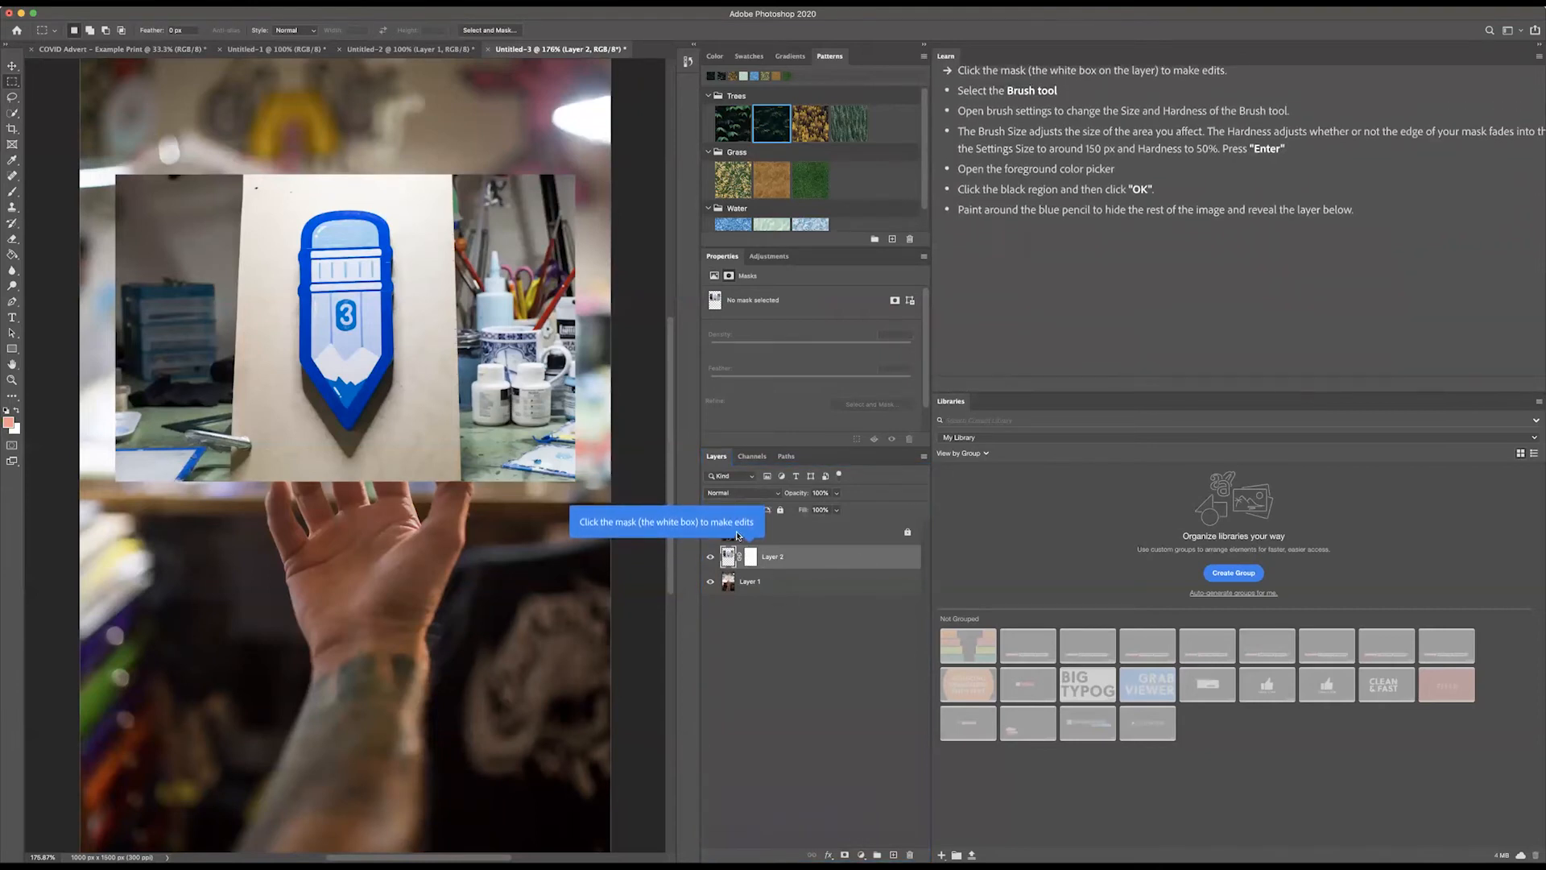
click(751, 558)
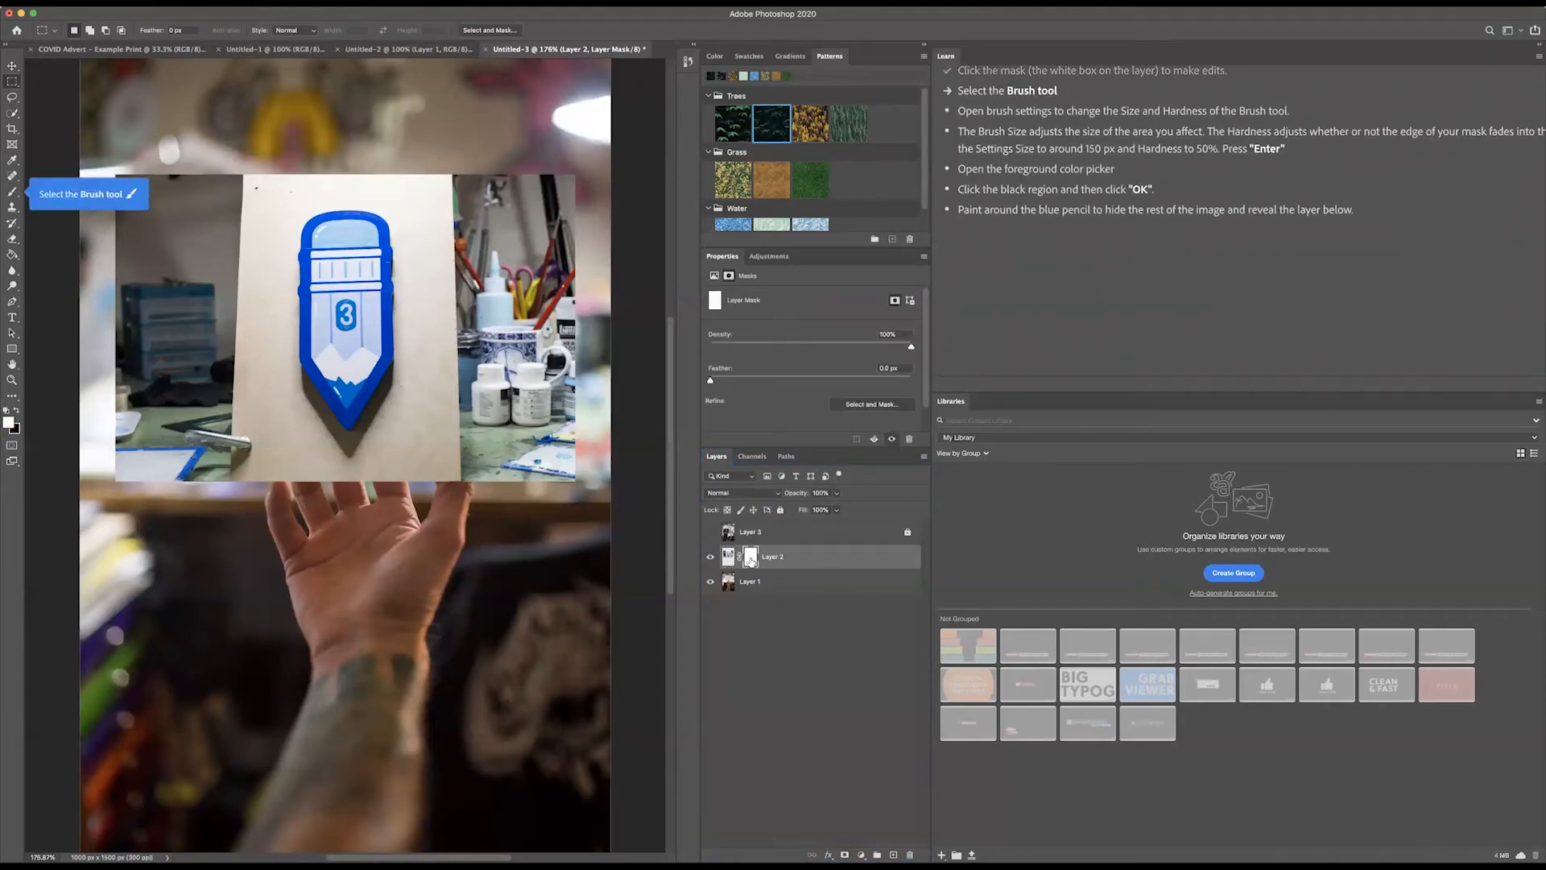
click(11, 193)
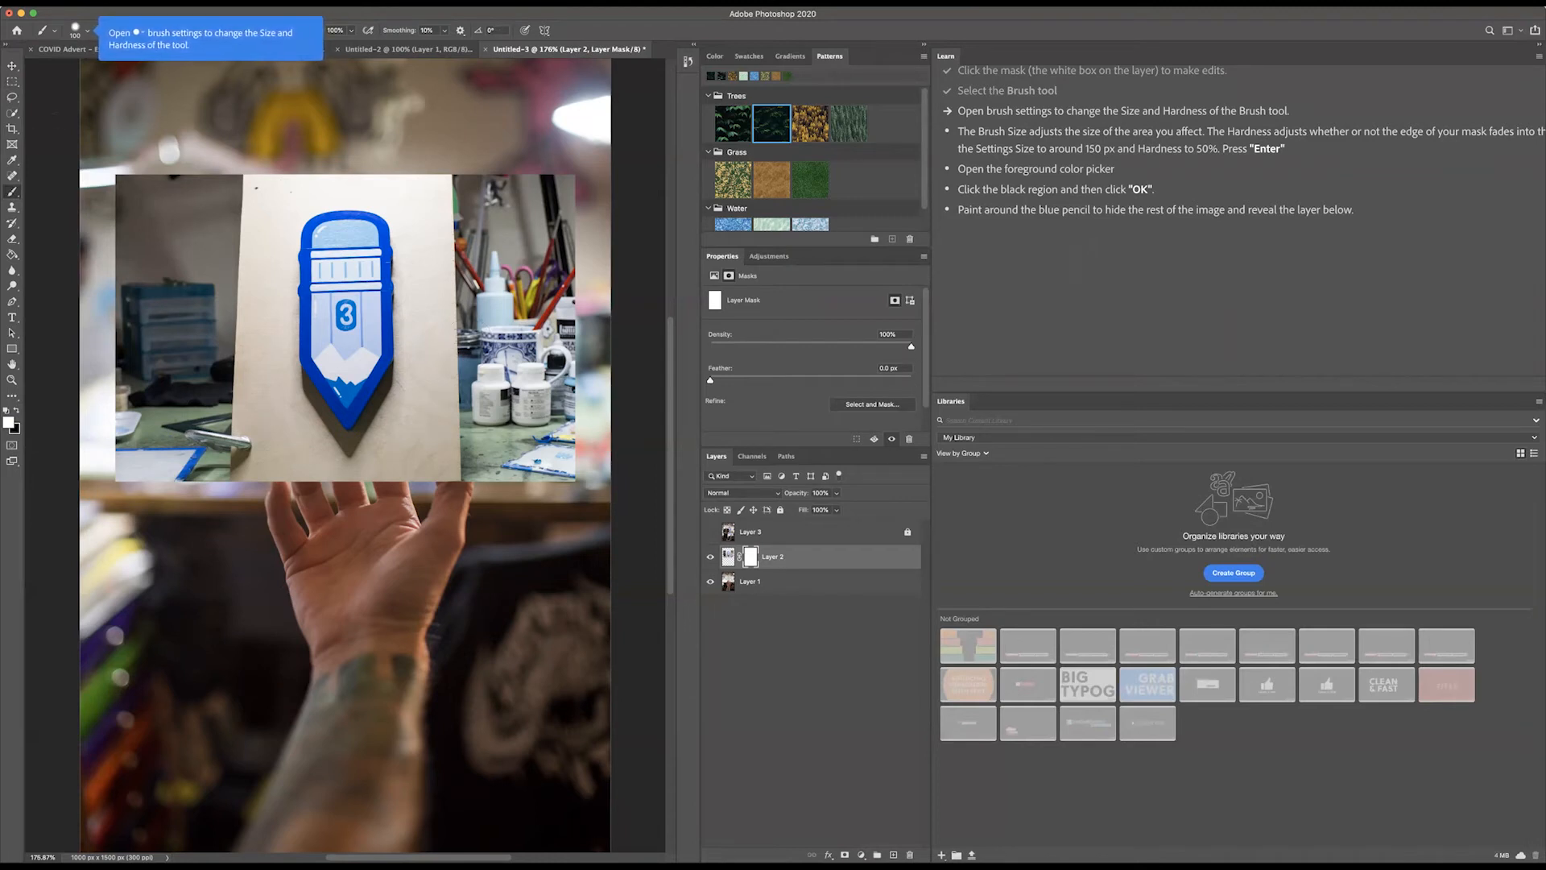
Step: Set the brush size to 150 px and its hardness to 50%
click(87, 32)
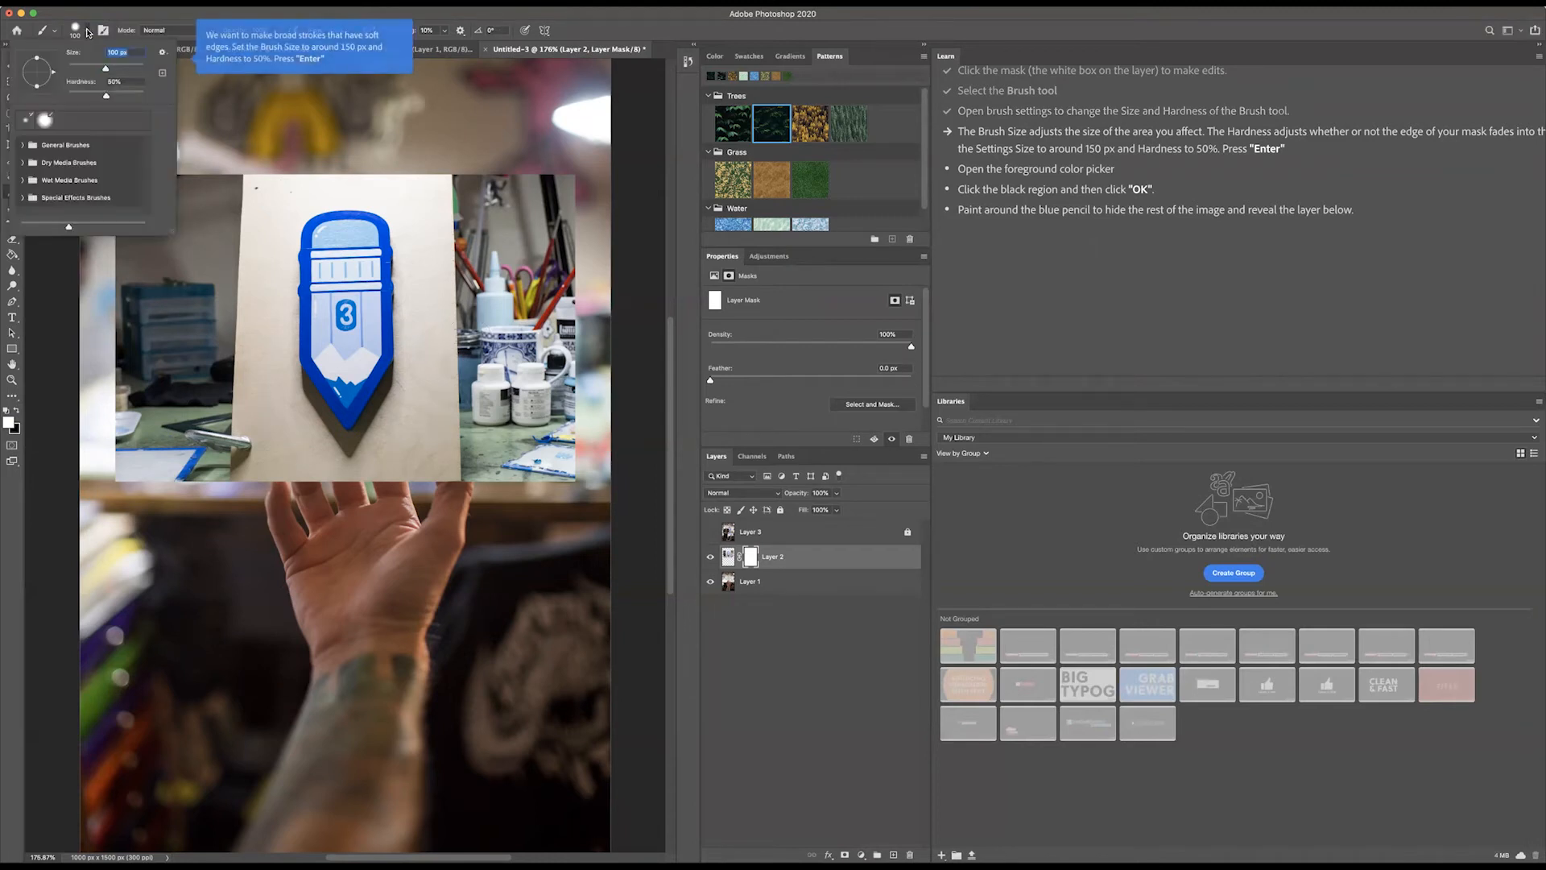
mouse_move(95, 66)
mouse_down()
mouse_move(71, 67)
mouse_move(116, 68)
mouse_up()
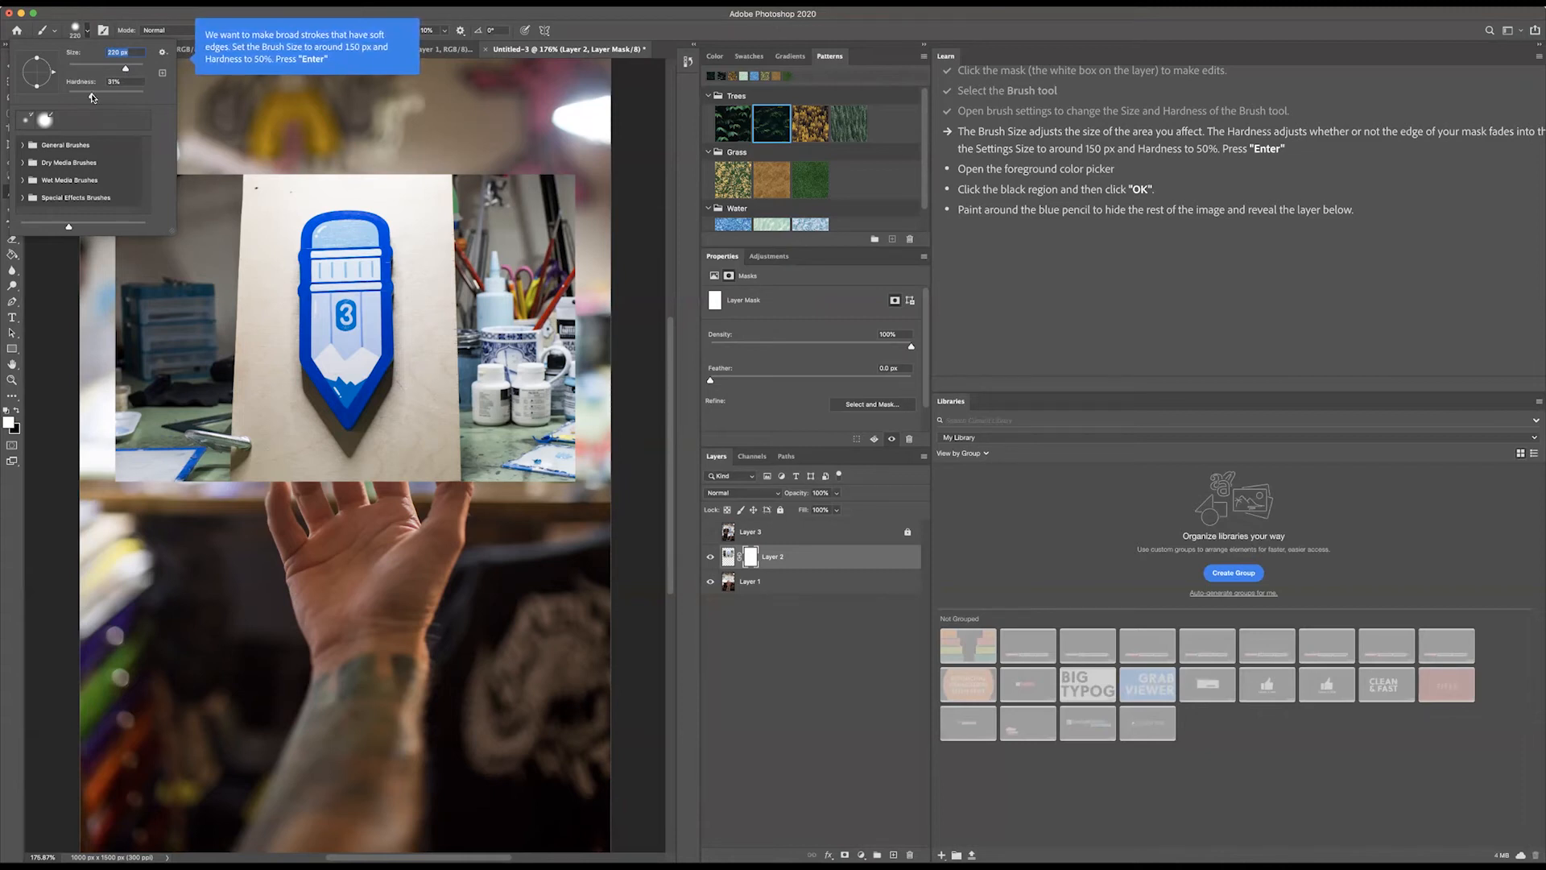
key(Tab)
key(Tab)
key(Tab)
key(Return)
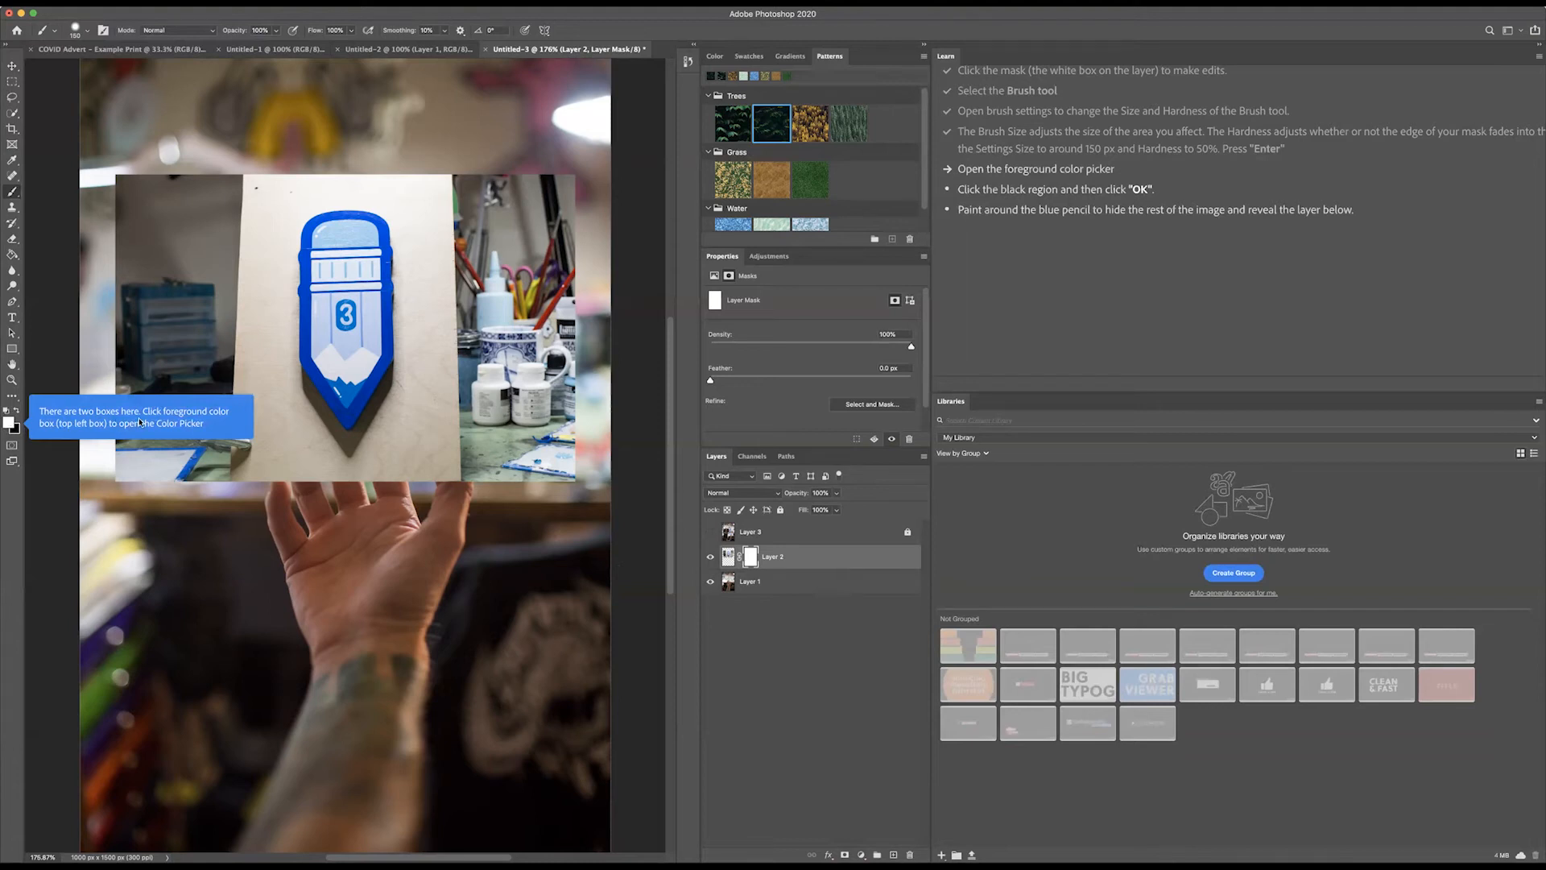
Step: Set the foreground colour to black and paint Layer 2's mask around the blue pencil to hide the rest of its photo
click(8, 422)
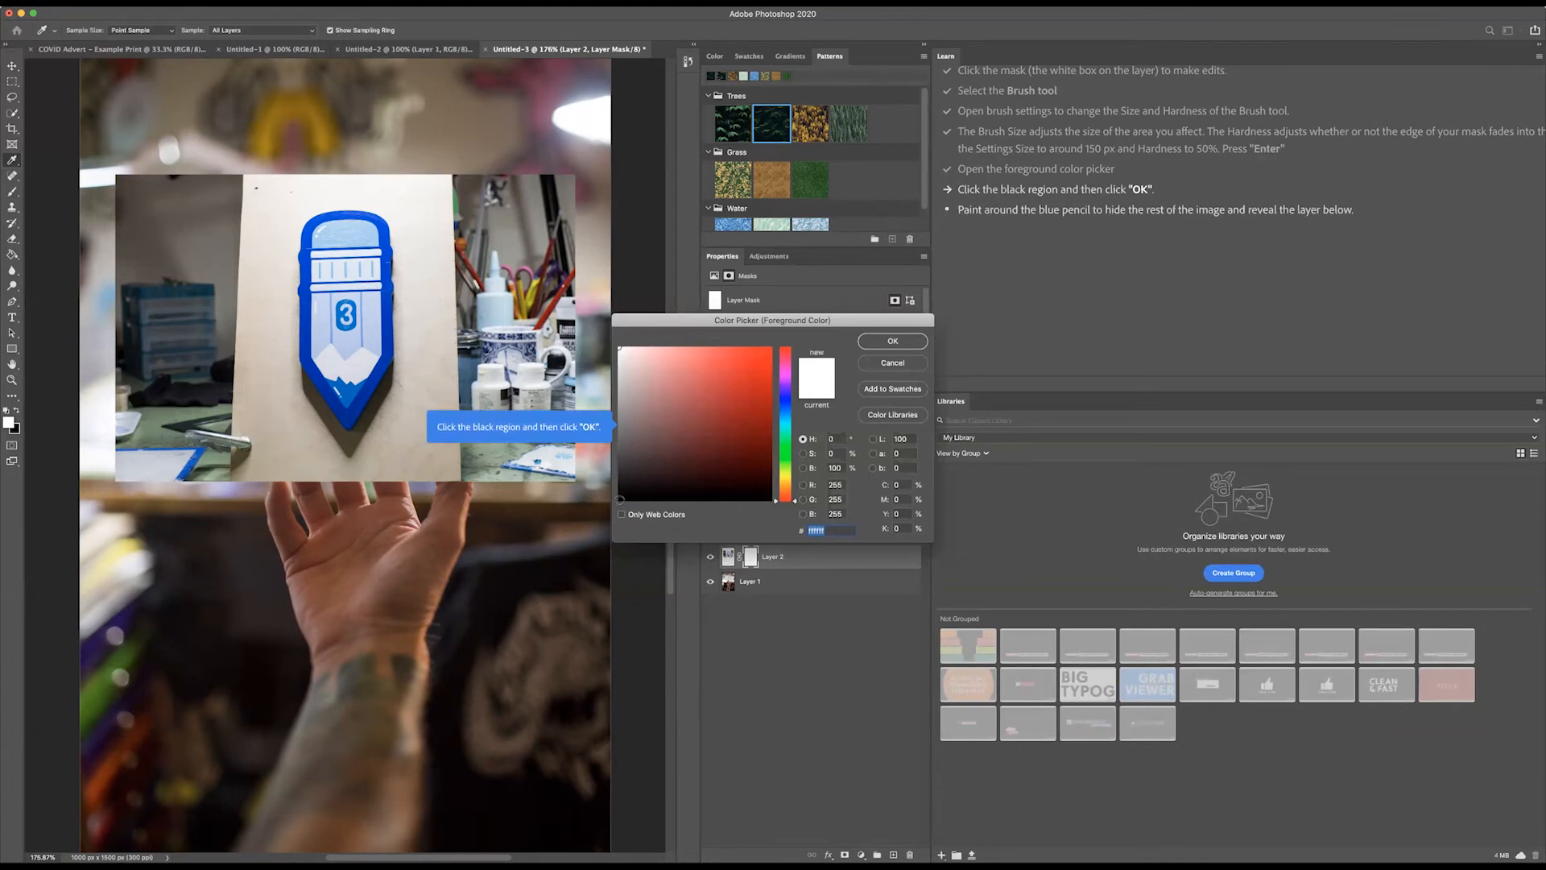
click(620, 499)
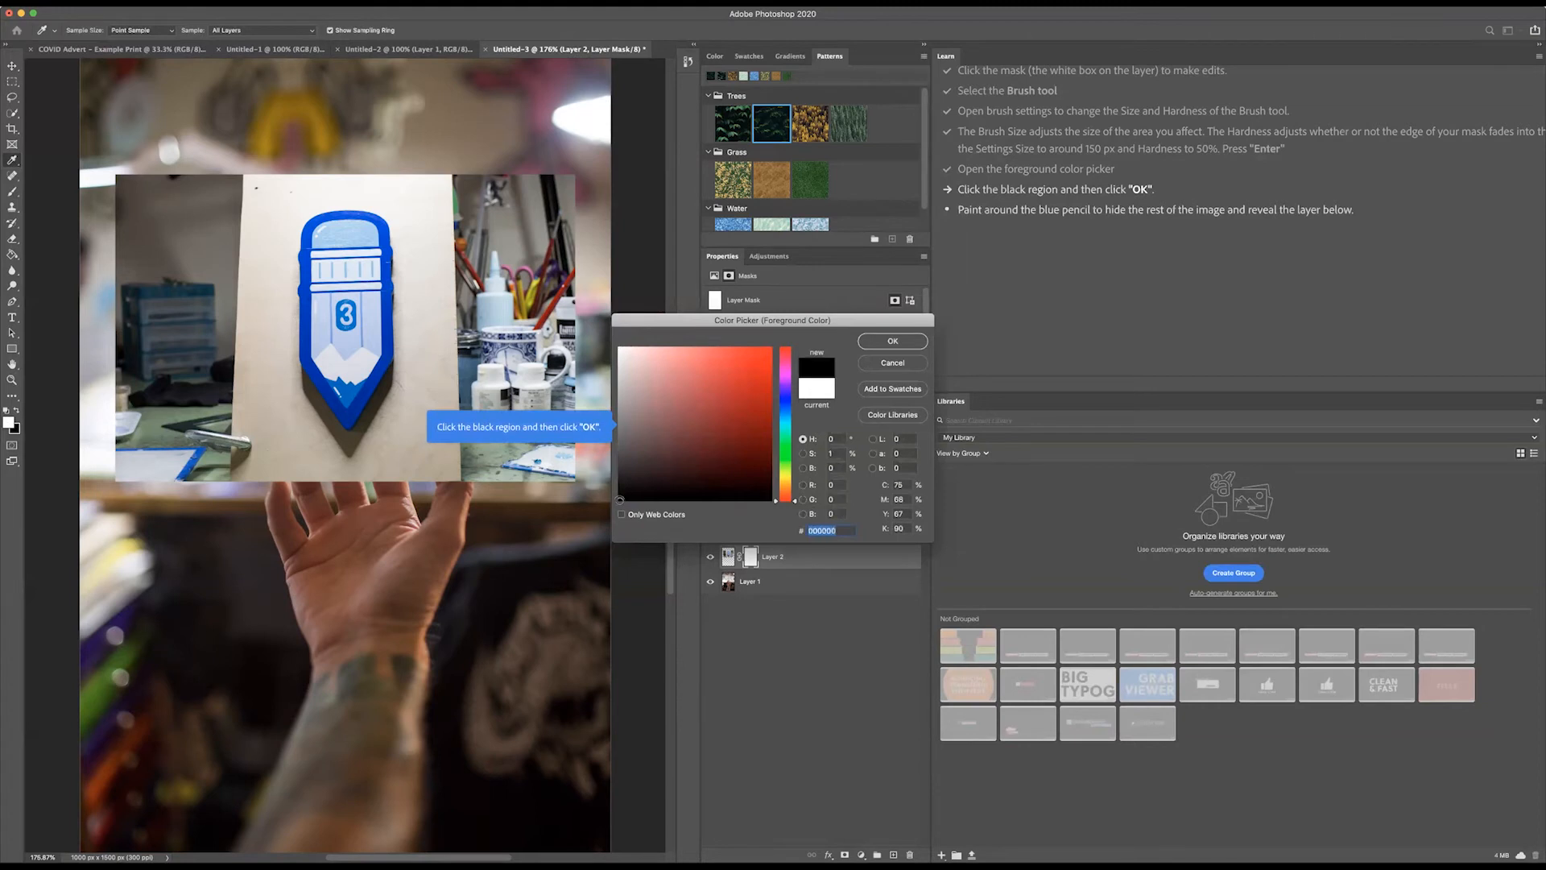
click(887, 347)
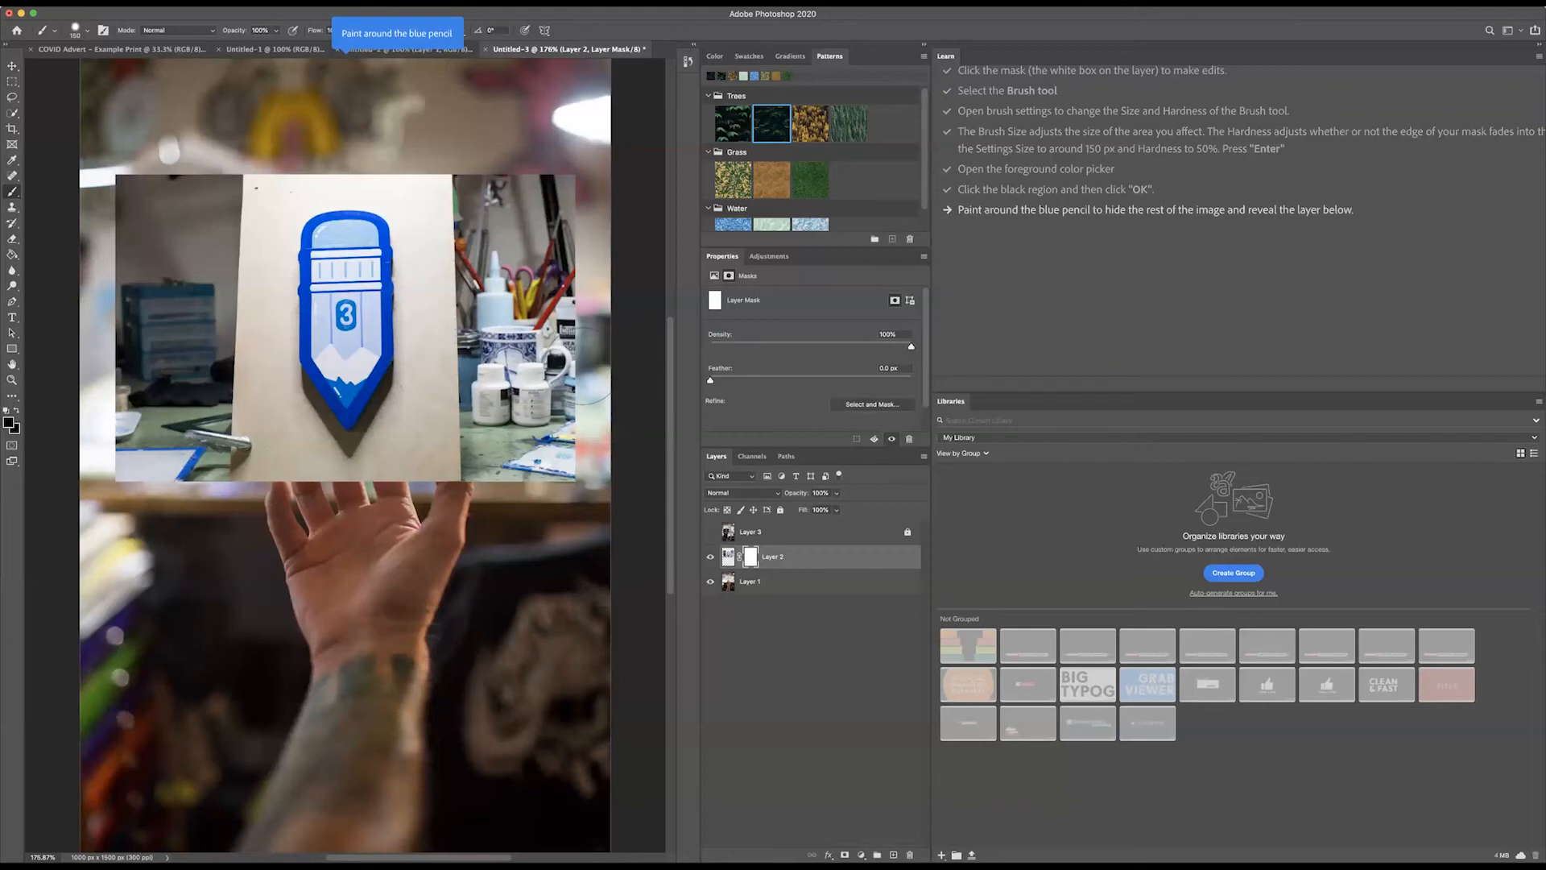
mouse_move(556, 334)
mouse_down()
mouse_move(490, 135)
mouse_move(513, 231)
mouse_move(473, 409)
mouse_move(489, 328)
mouse_move(552, 208)
mouse_move(525, 512)
mouse_move(583, 414)
mouse_move(583, 353)
mouse_move(445, 499)
mouse_move(479, 391)
mouse_move(445, 438)
mouse_move(465, 287)
mouse_move(455, 182)
mouse_move(383, 153)
mouse_move(251, 151)
mouse_move(207, 183)
mouse_move(135, 328)
mouse_move(191, 154)
mouse_move(131, 178)
mouse_move(106, 487)
mouse_move(143, 351)
mouse_move(164, 441)
mouse_move(161, 390)
mouse_move(187, 456)
mouse_move(376, 503)
mouse_move(442, 378)
mouse_move(446, 292)
mouse_move(425, 256)
mouse_up()
mouse_move(267, 185)
mouse_down()
mouse_move(227, 274)
mouse_move(207, 407)
mouse_move(228, 355)
mouse_move(267, 451)
mouse_move(310, 450)
mouse_move(263, 391)
mouse_move(316, 464)
mouse_move(369, 475)
mouse_up()
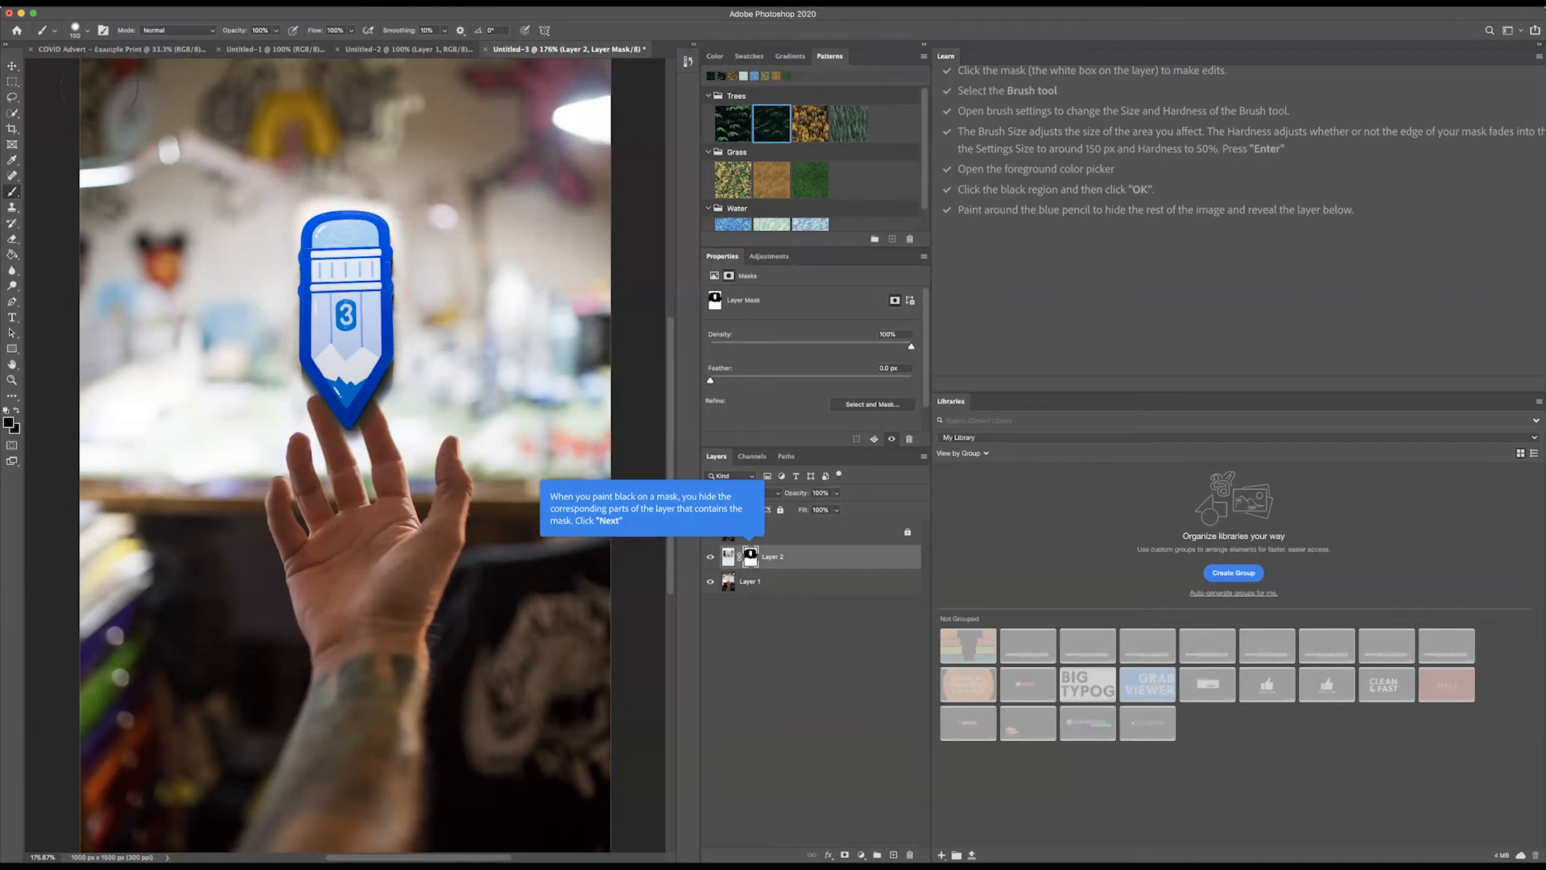
Step: Reduce the brush size to about 27 px and mask out the leftover background along the pencil's edges
click(88, 34)
click(78, 68)
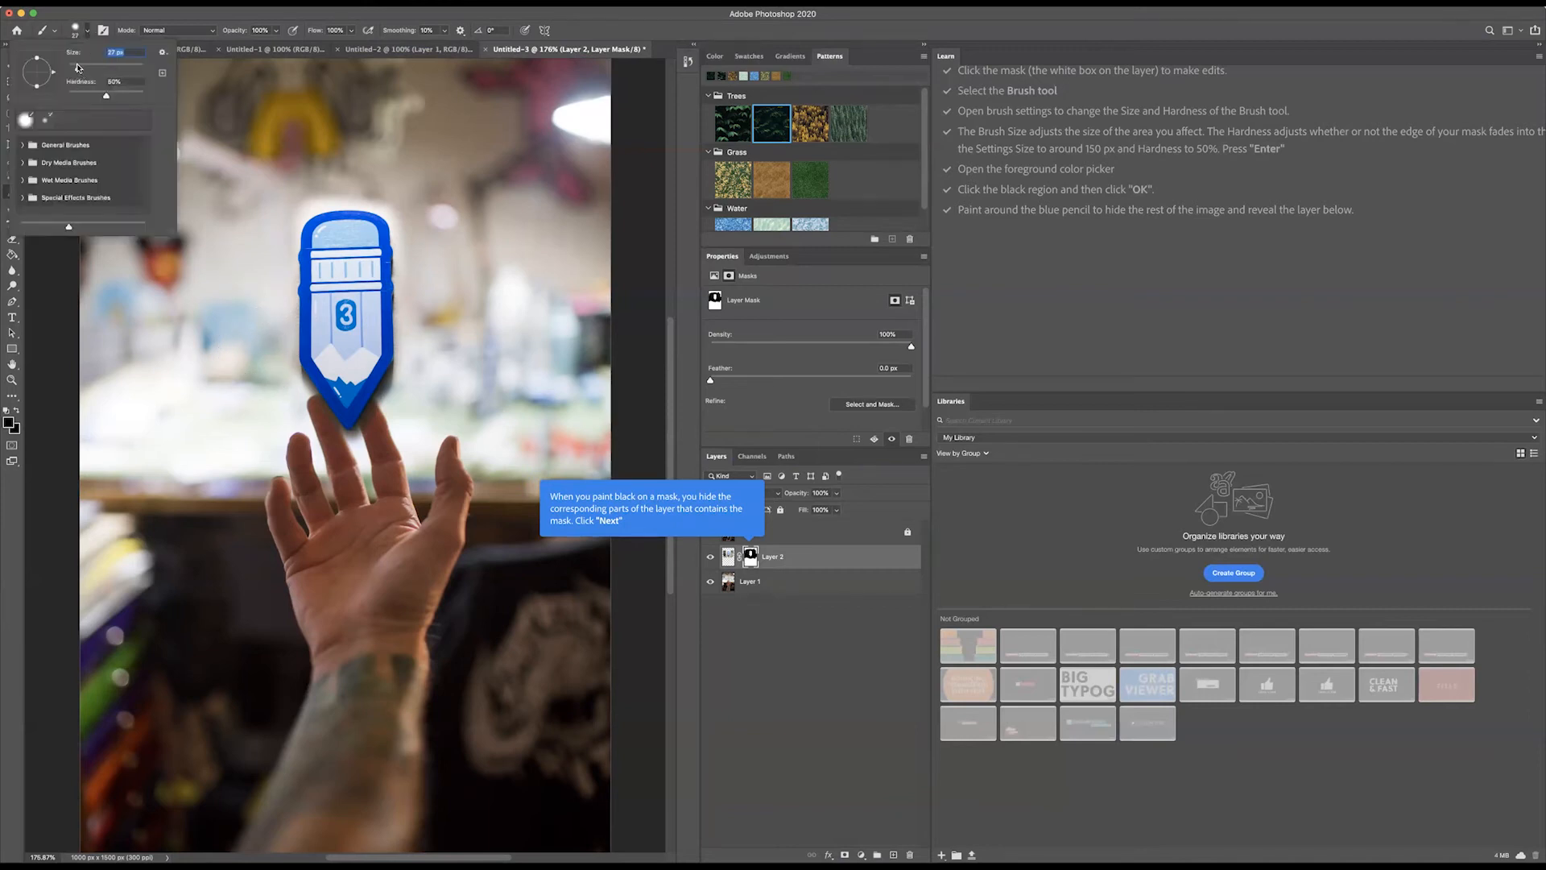
click(189, 286)
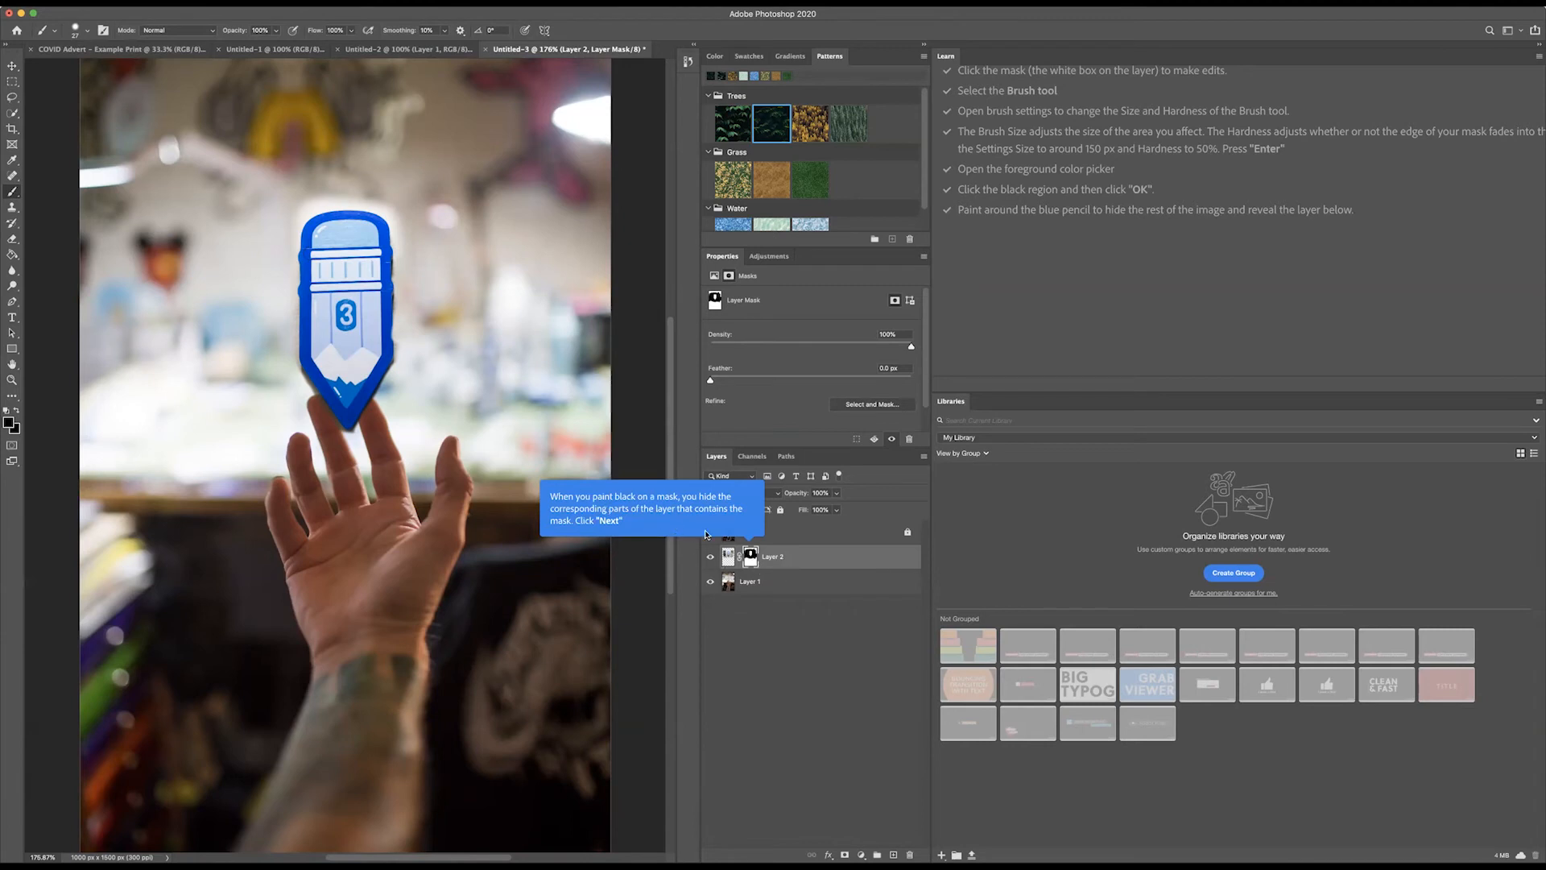
Step: Paint a black diagonal streak on the mask across the pencil below the number 3, and advance to tutorial stage 4
scroll(1305, 312, down, 1)
scroll(1292, 306, right, 3)
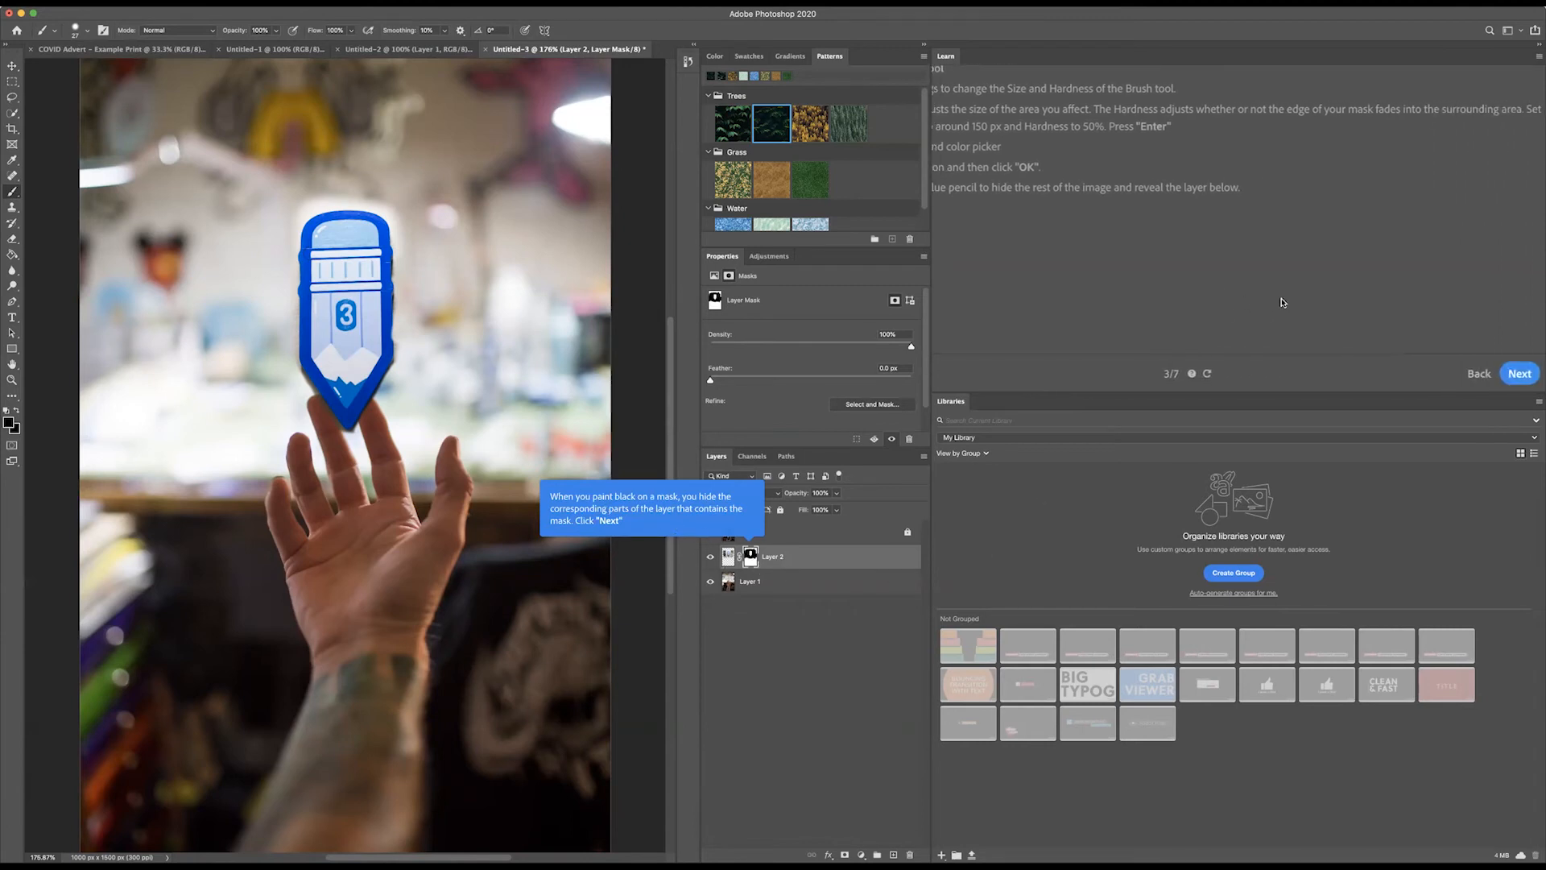
drag(393, 312, 318, 340)
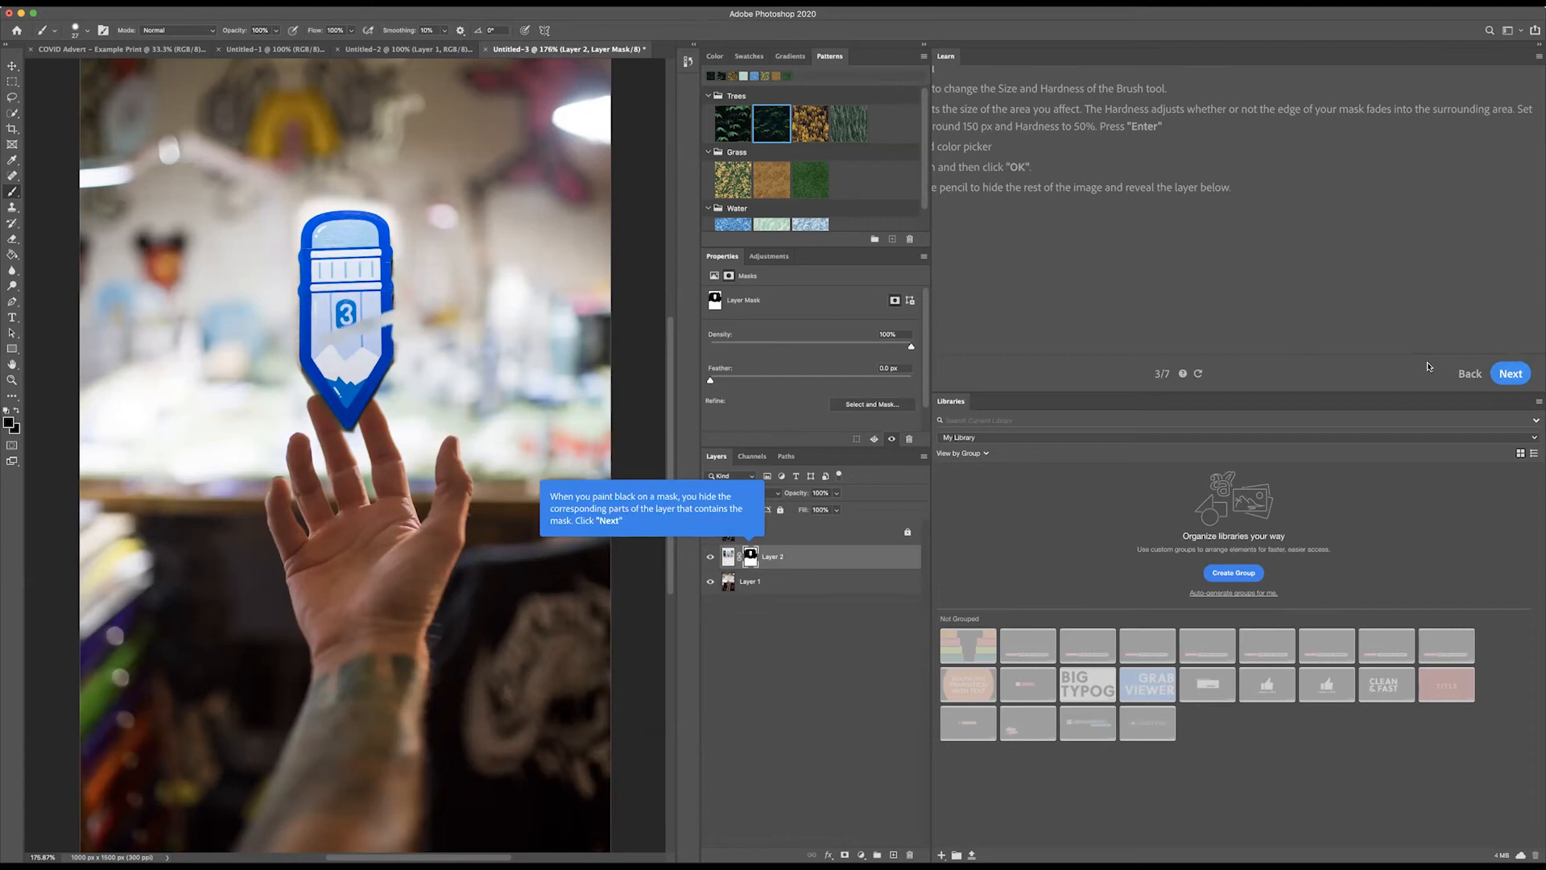
click(1510, 373)
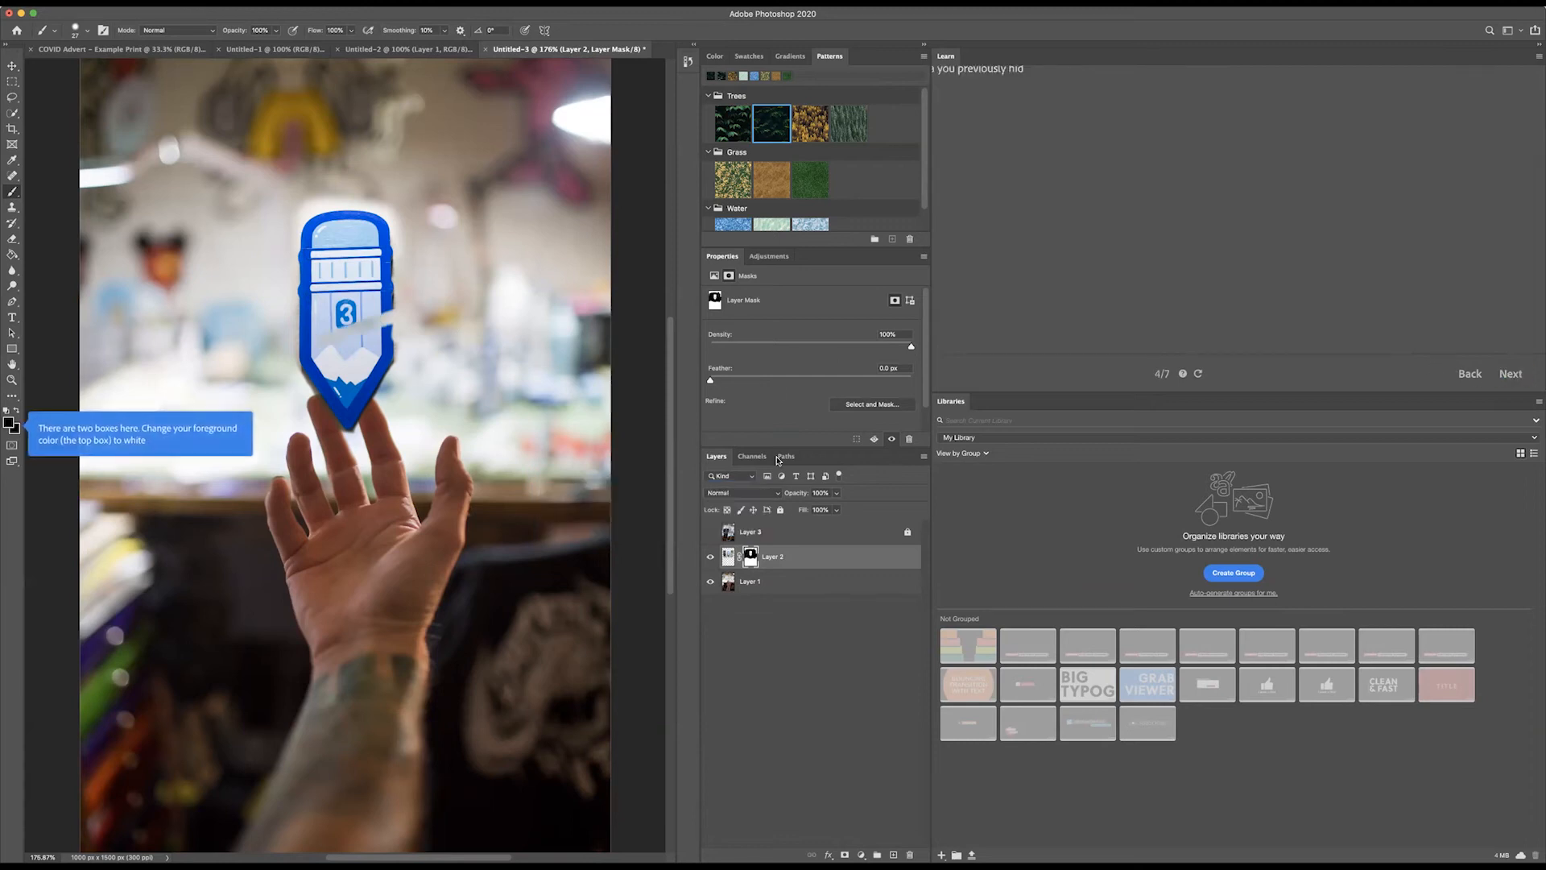
Step: Change the foreground colour to white and paint over the hidden streak on the mask to restore the pencil
scroll(1108, 197, left, 3)
scroll(1108, 196, up, 2)
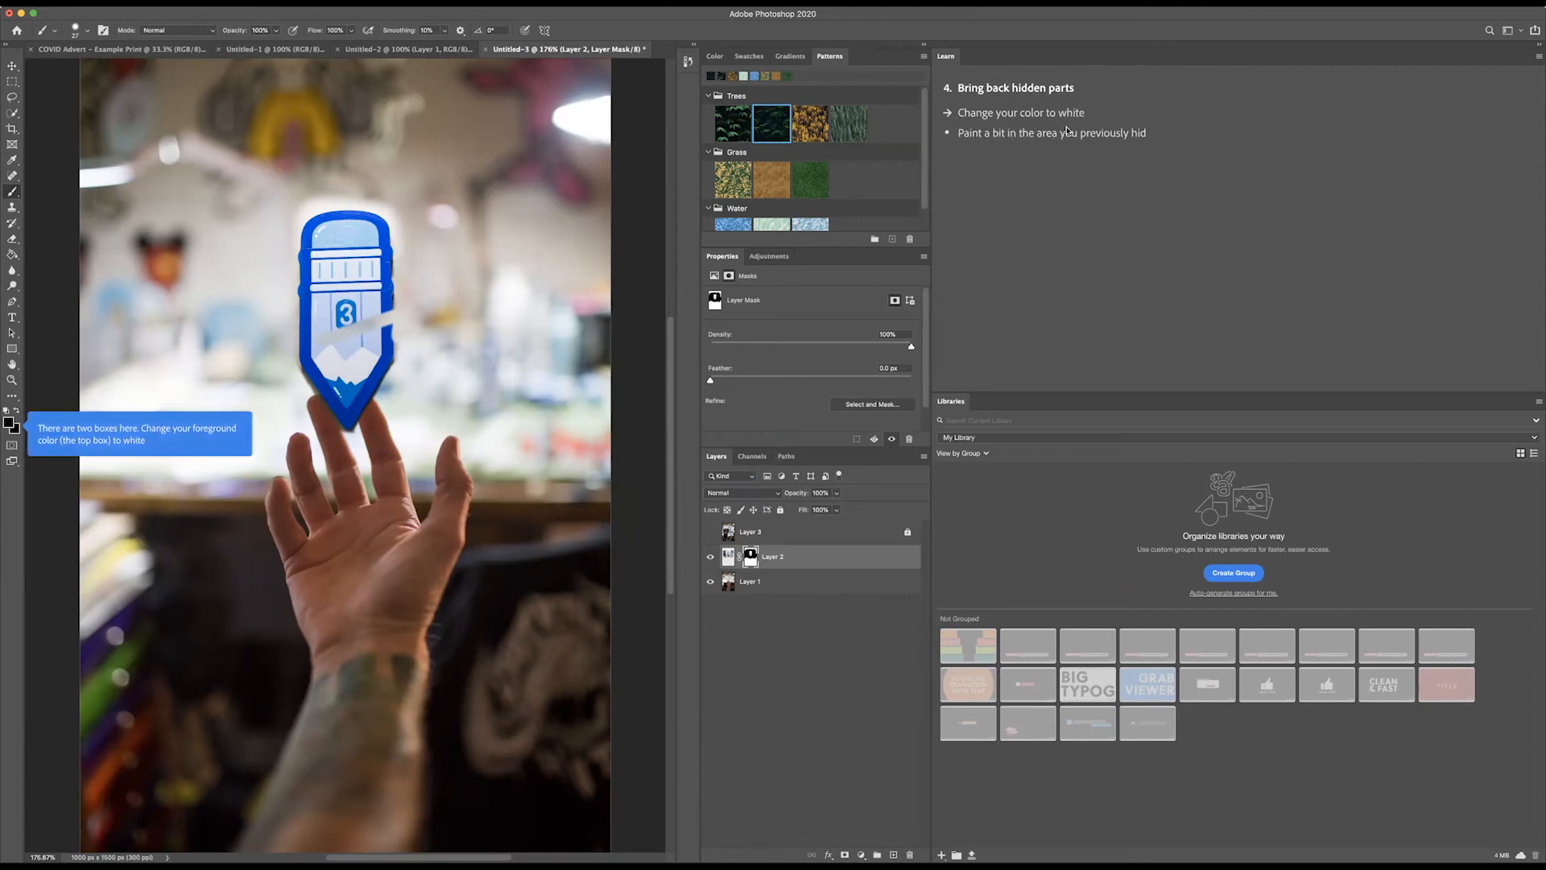
key(x)
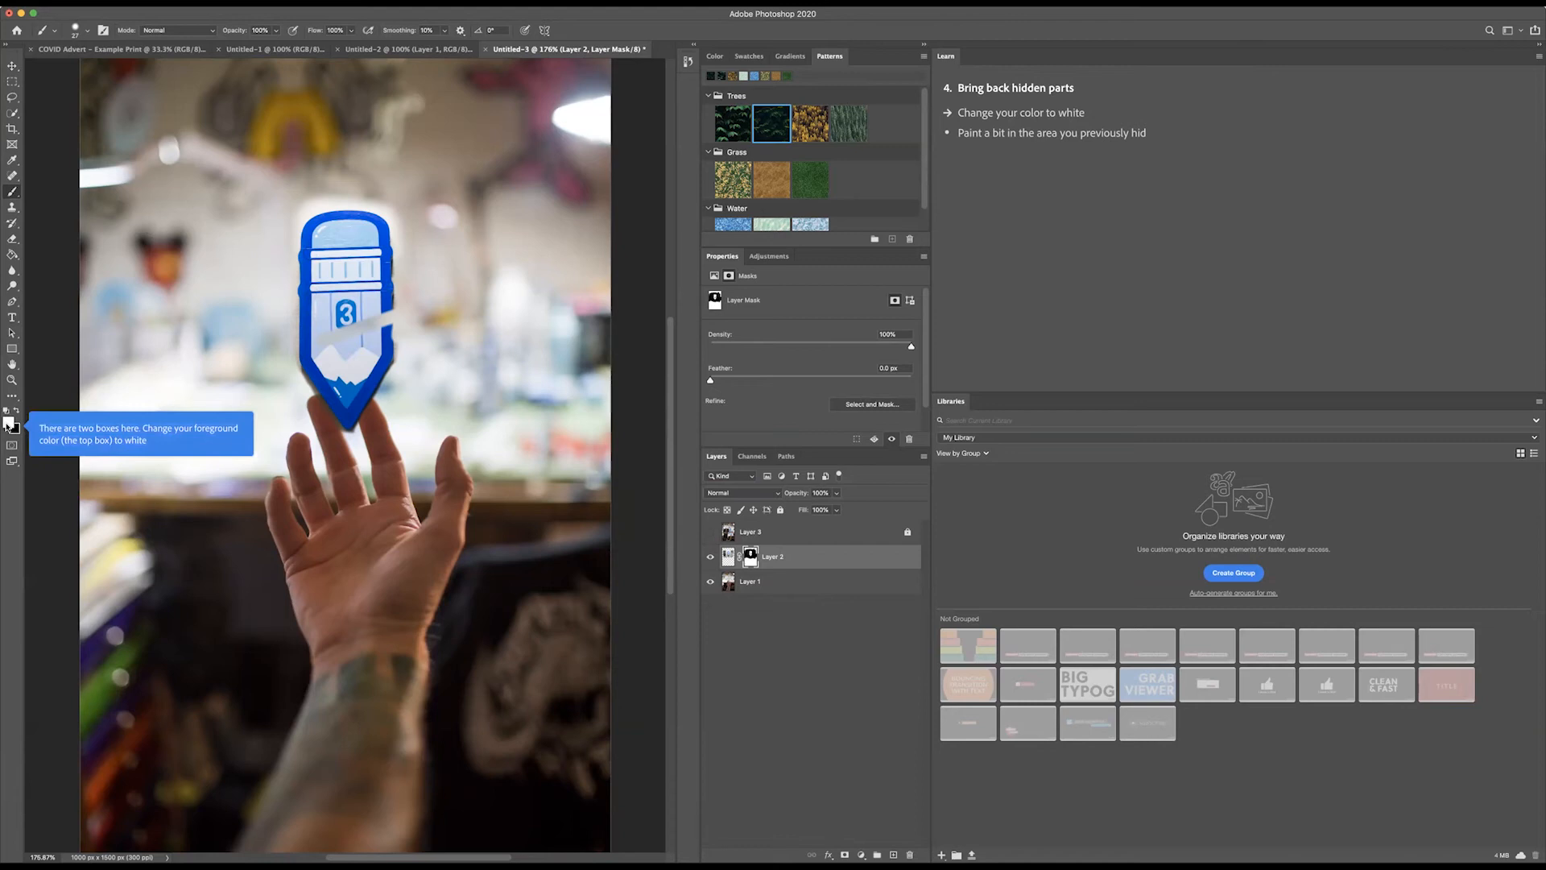
click(9, 422)
click(893, 340)
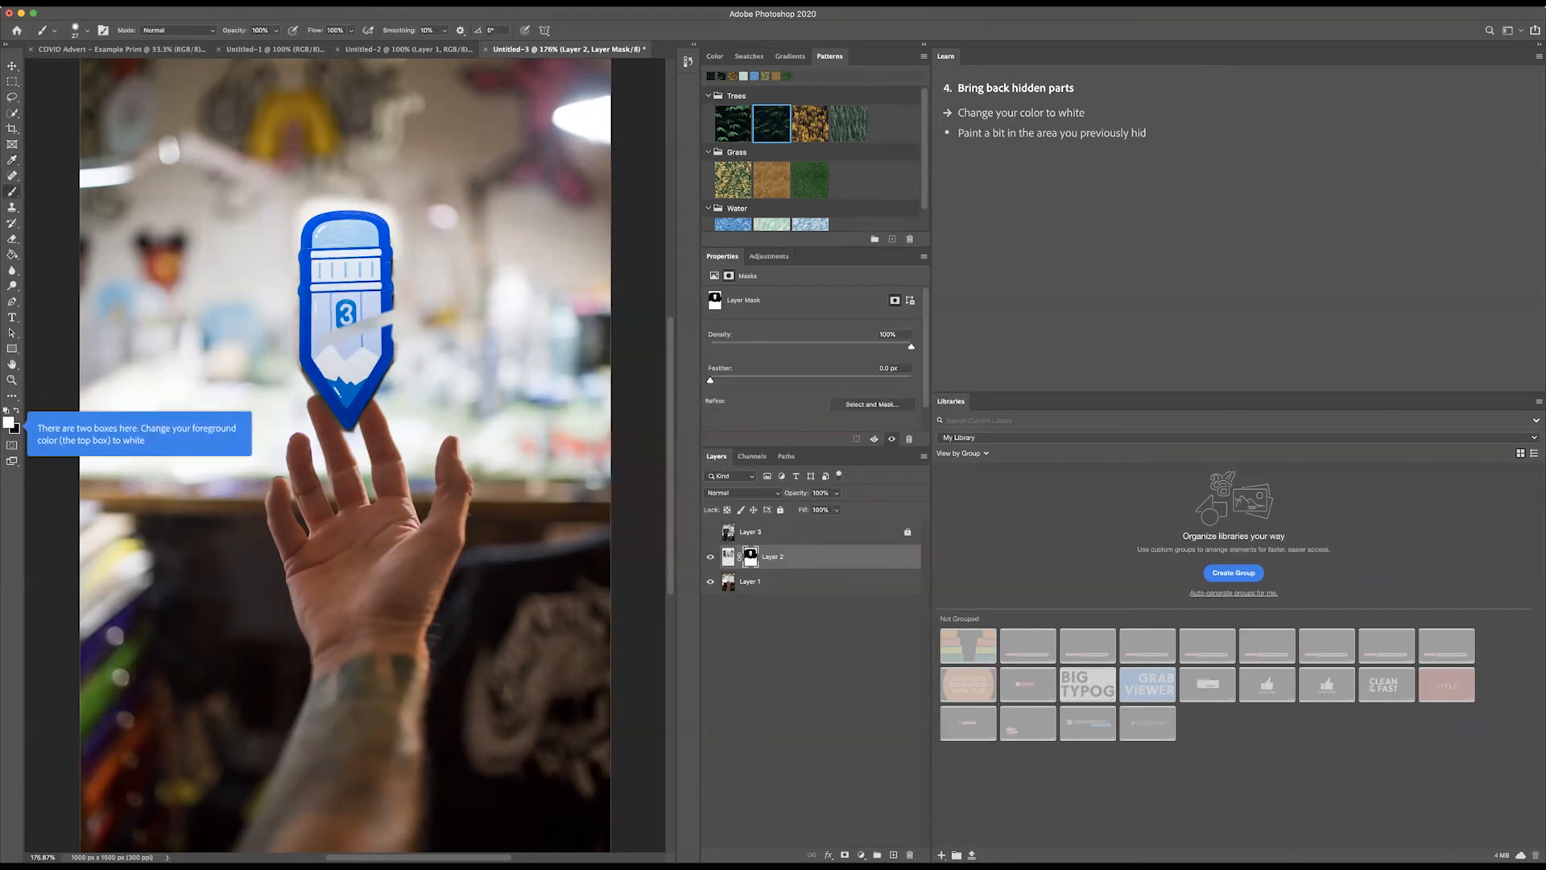
click(9, 422)
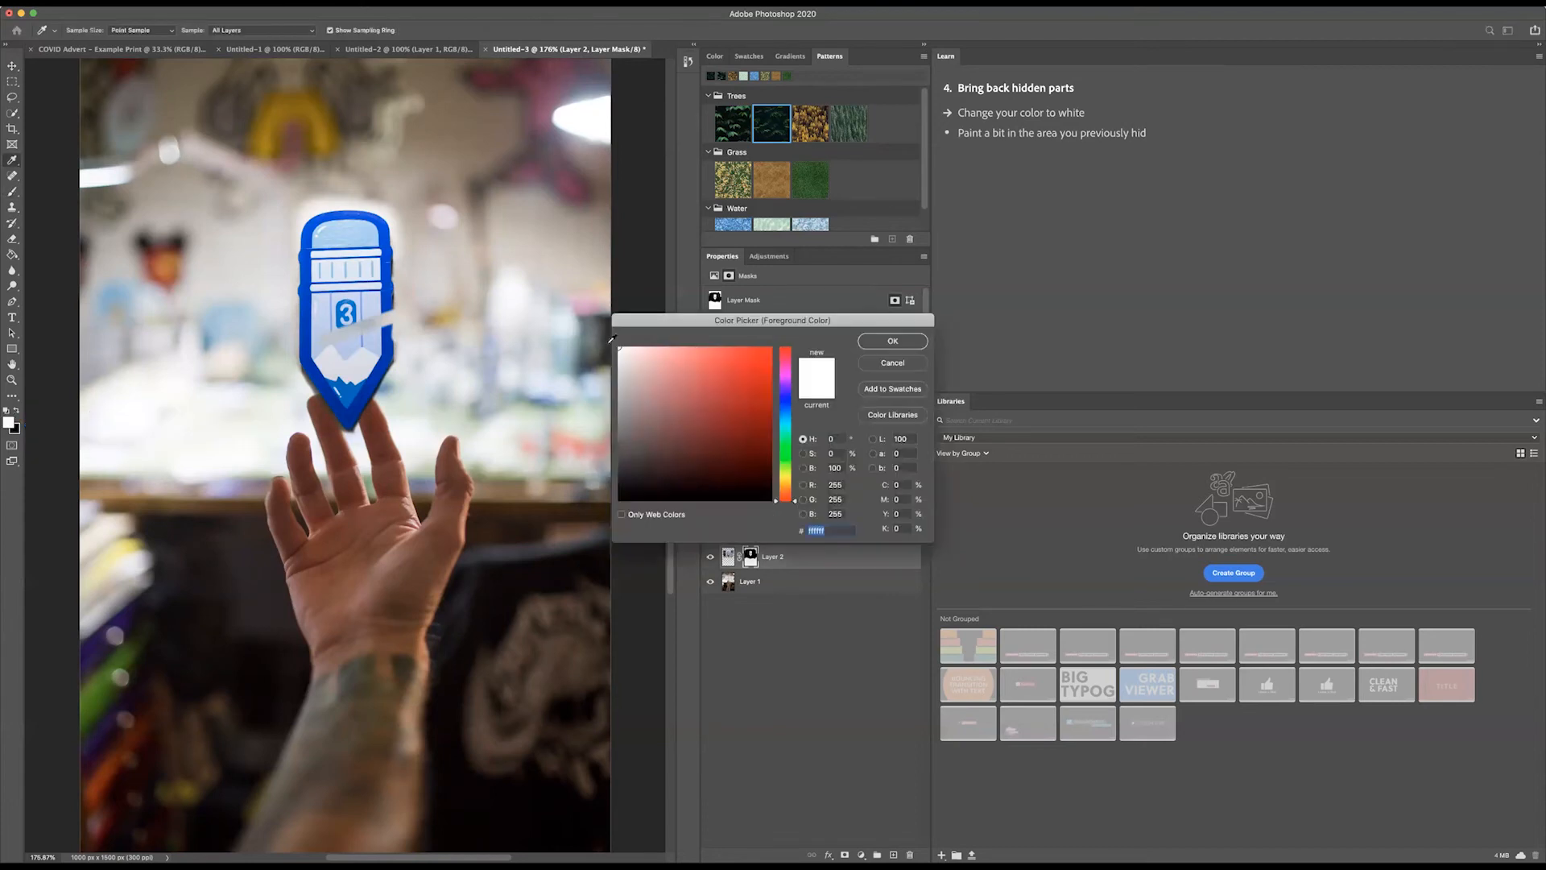
click(620, 349)
click(888, 340)
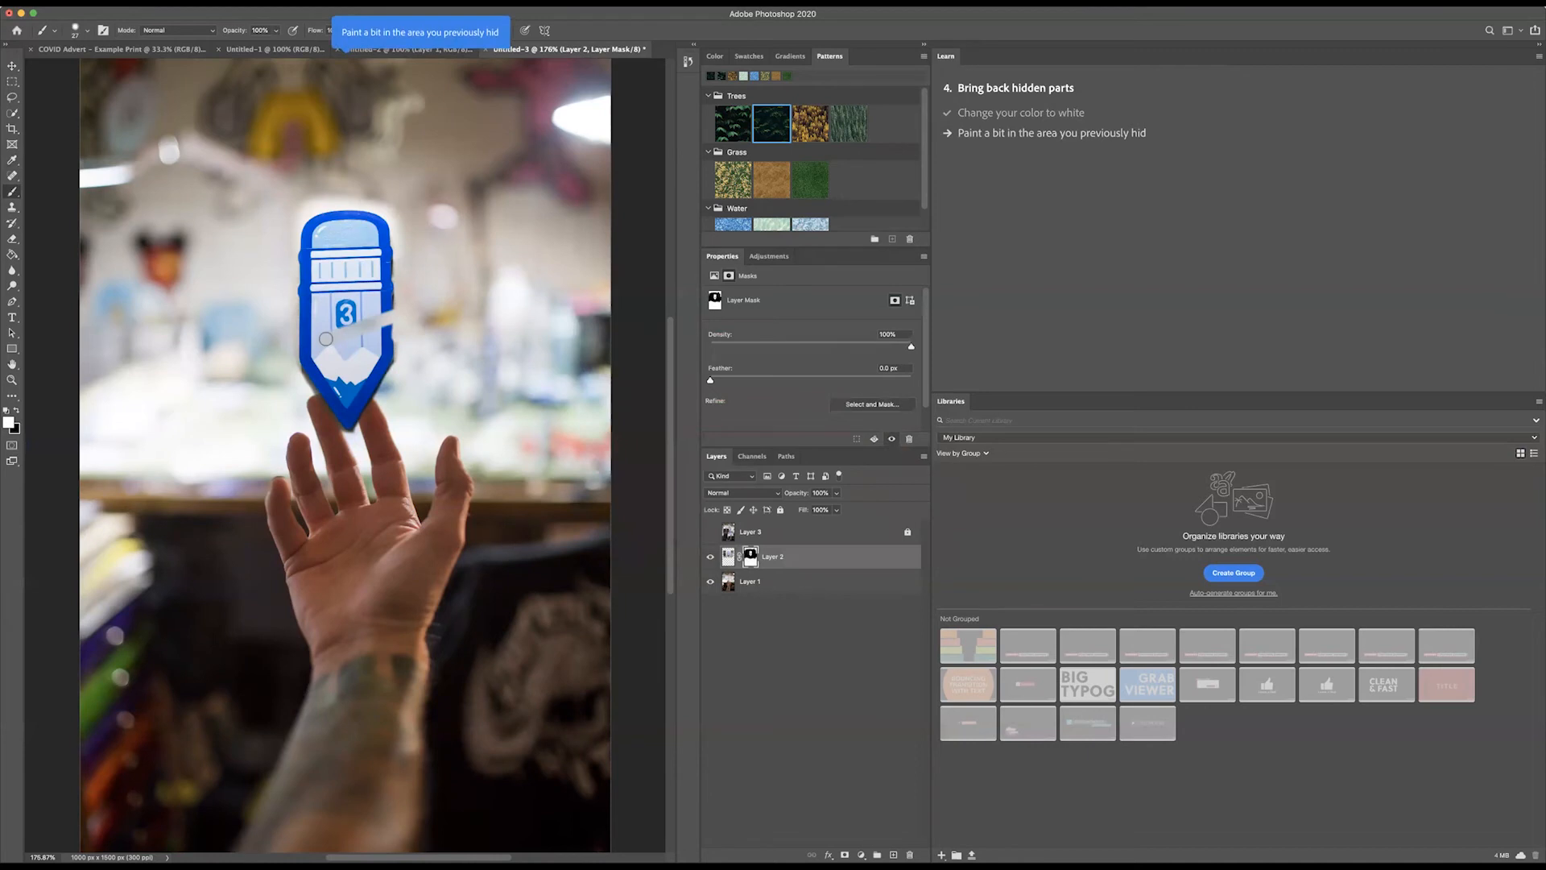
mouse_move(322, 341)
mouse_down()
mouse_move(368, 320)
mouse_move(384, 315)
mouse_up()
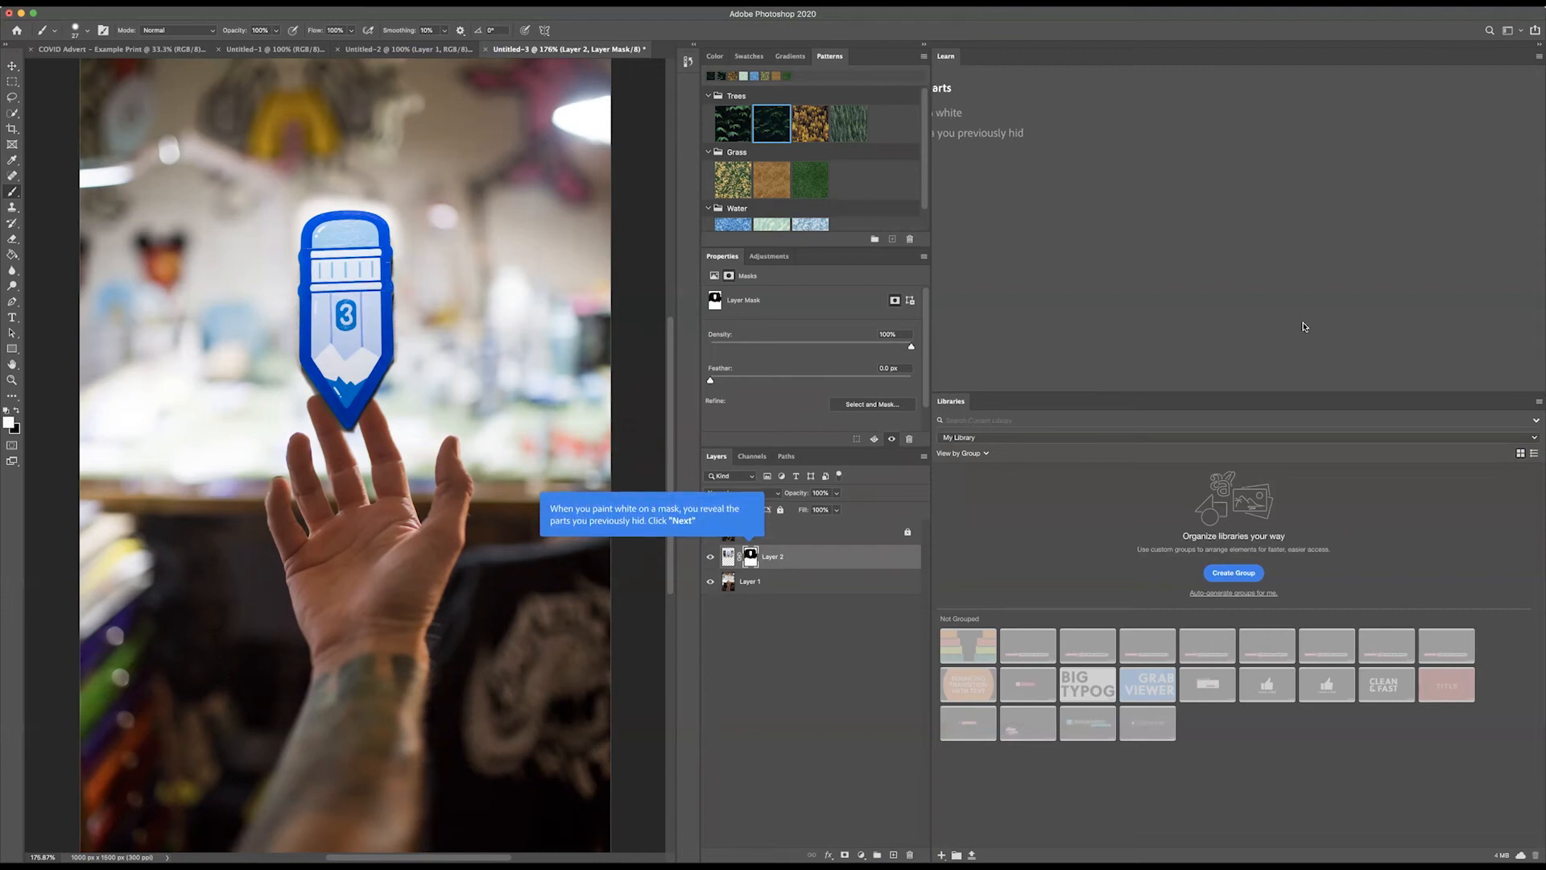
Step: Advance the tutorial to hiding the entire background and set the foreground colour to black, 000000
click(1510, 373)
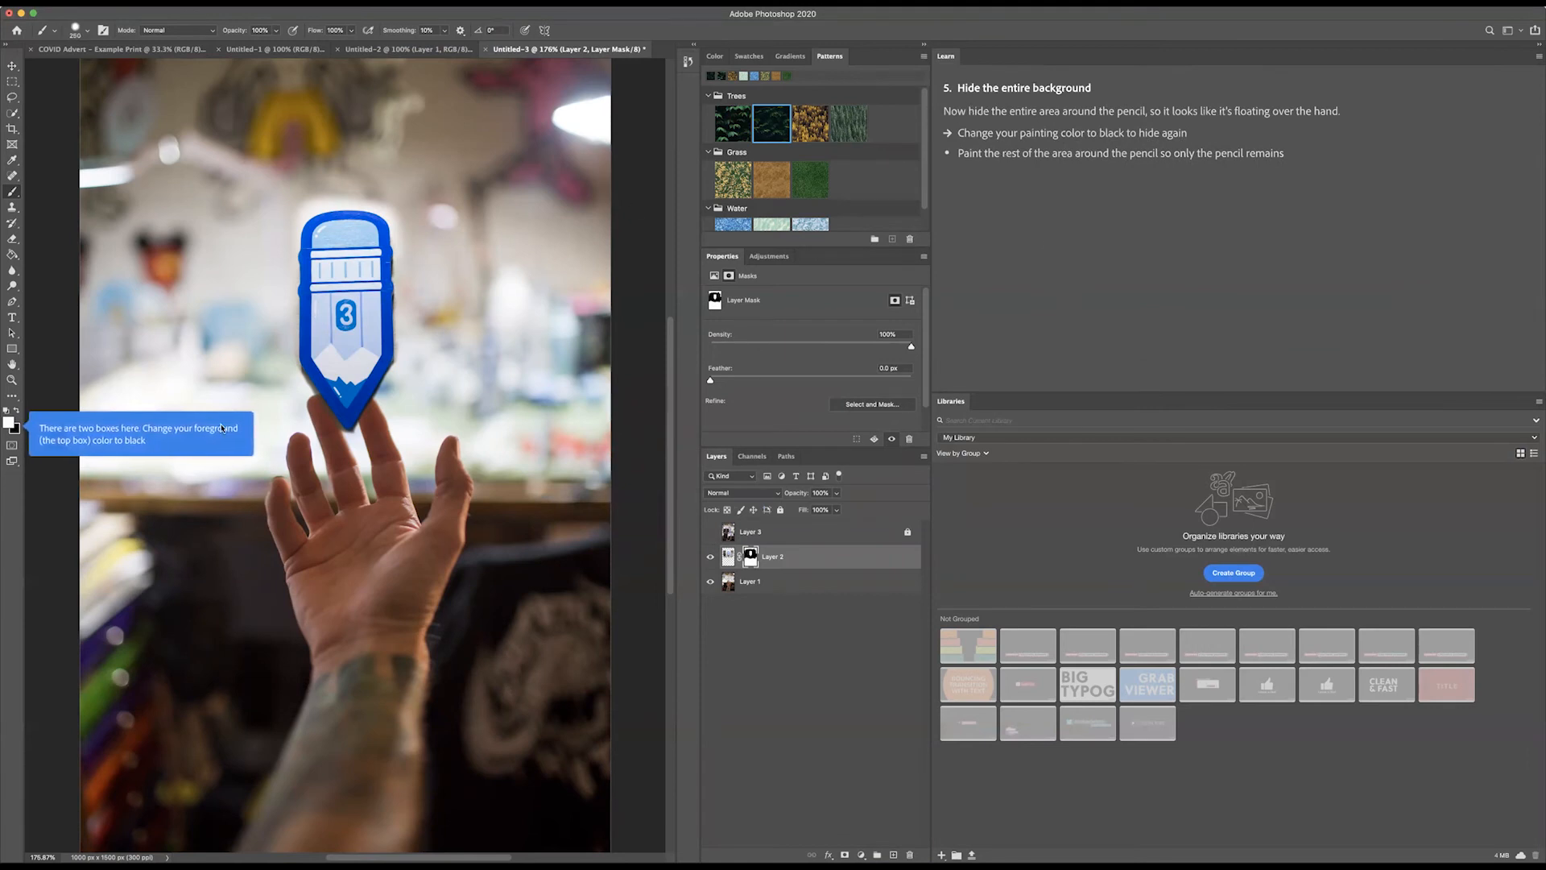
click(9, 422)
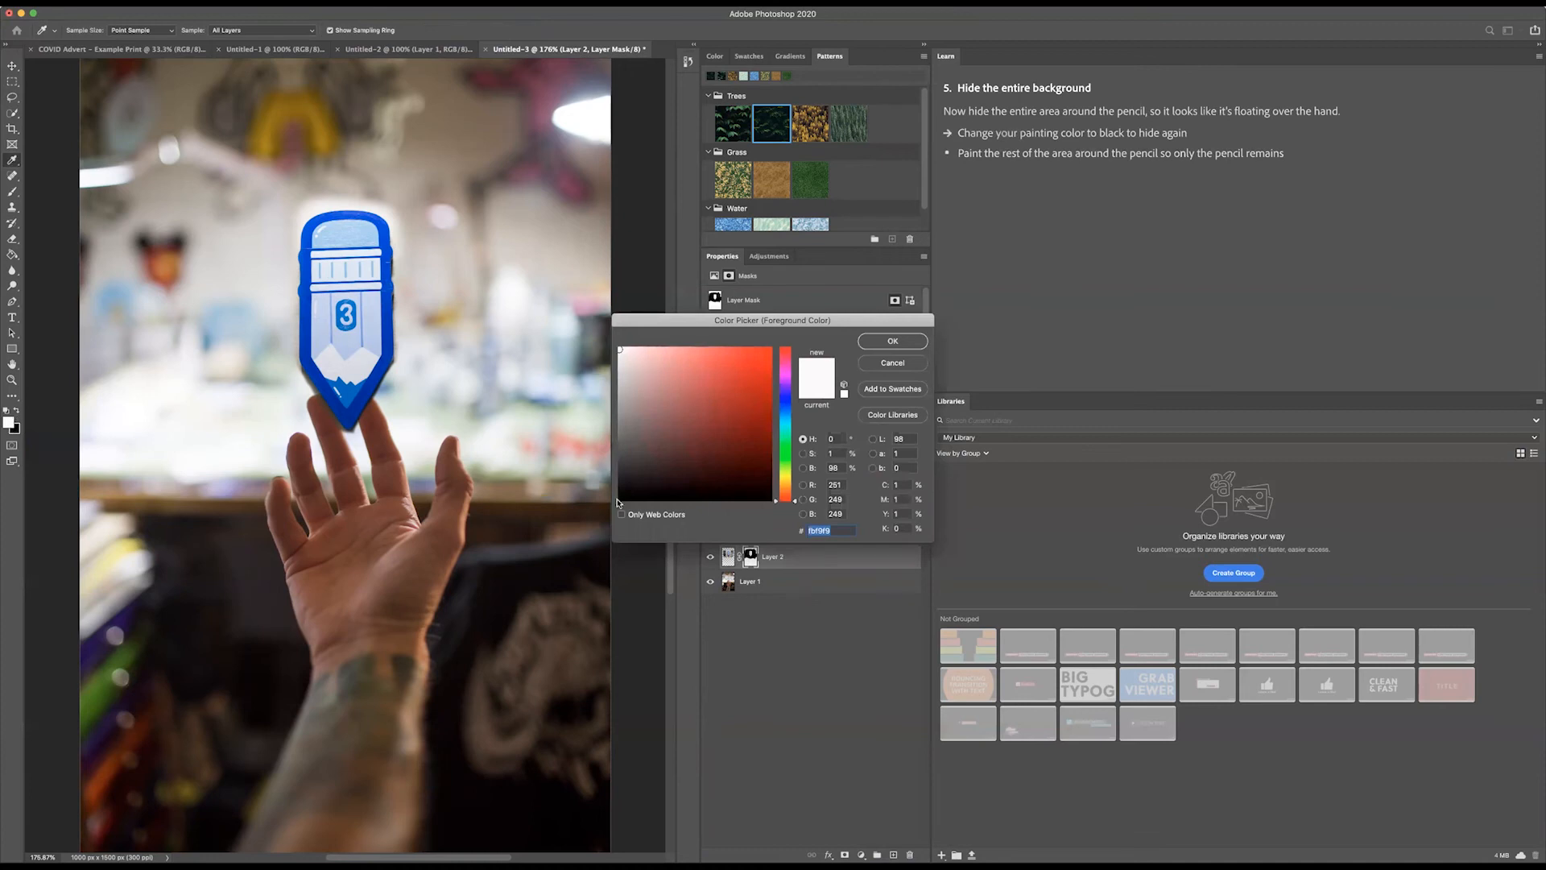
text(000000)
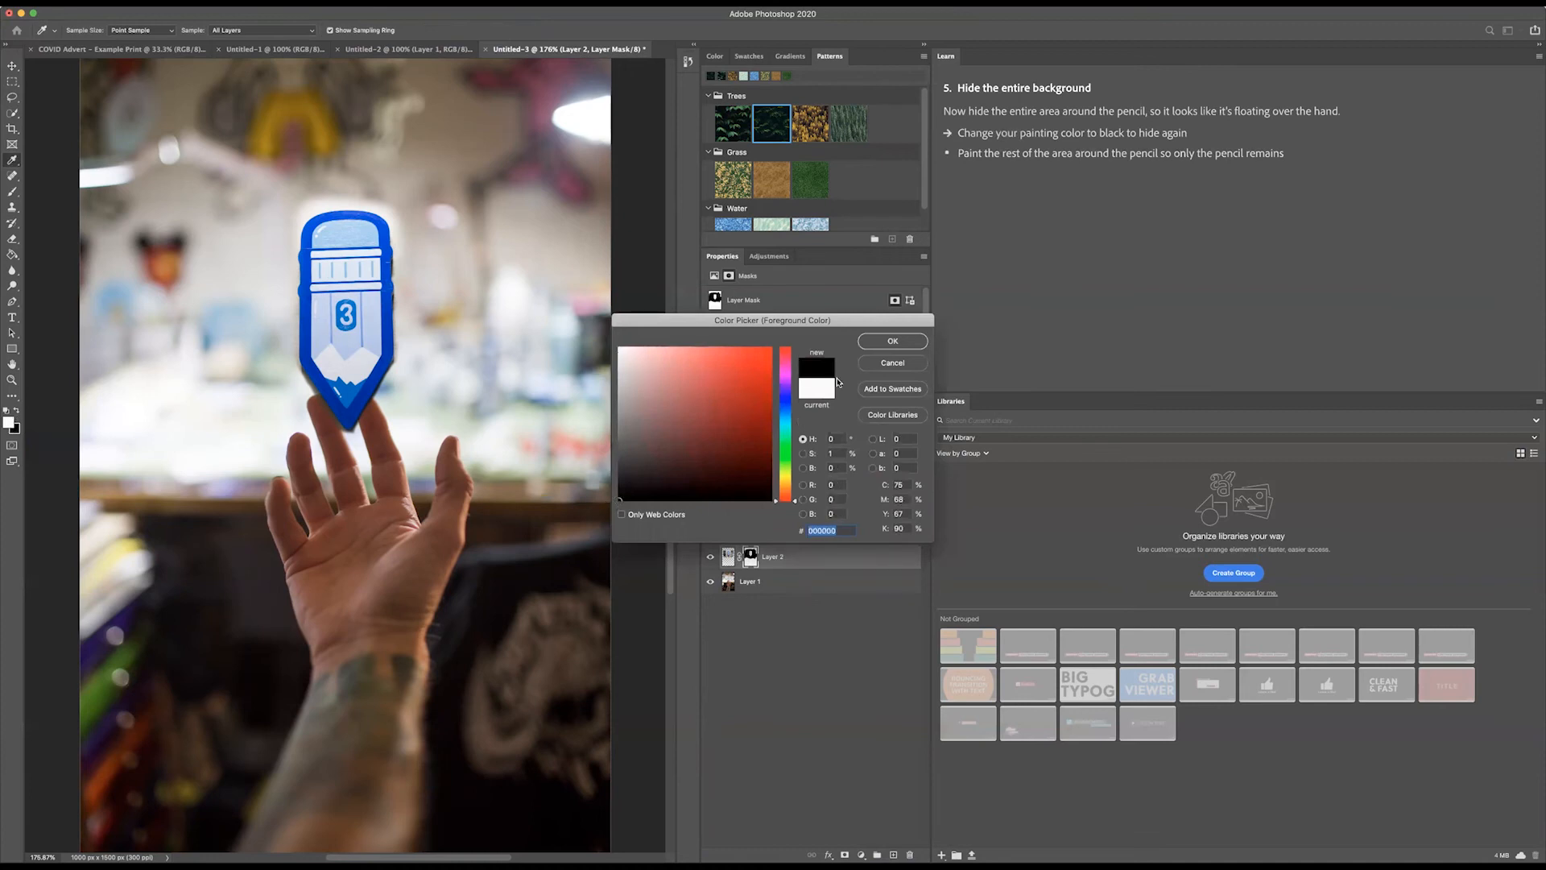
click(887, 342)
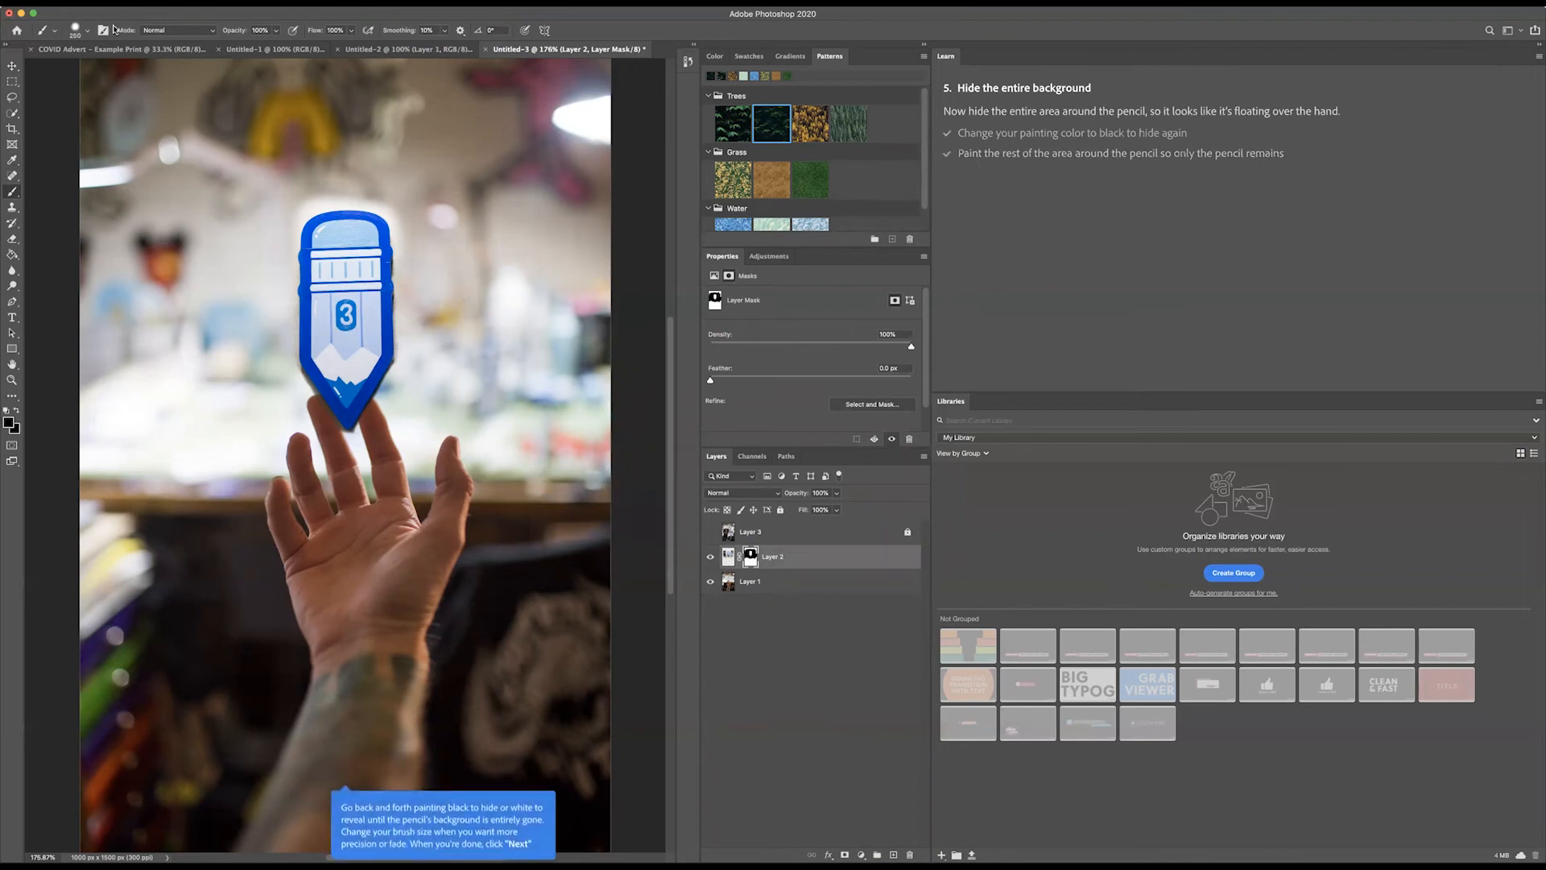
Step: Shrink the brush to touch up the mask around the pencil, and advance the tutorial to its resizing stage
click(87, 30)
drag(126, 69, 81, 69)
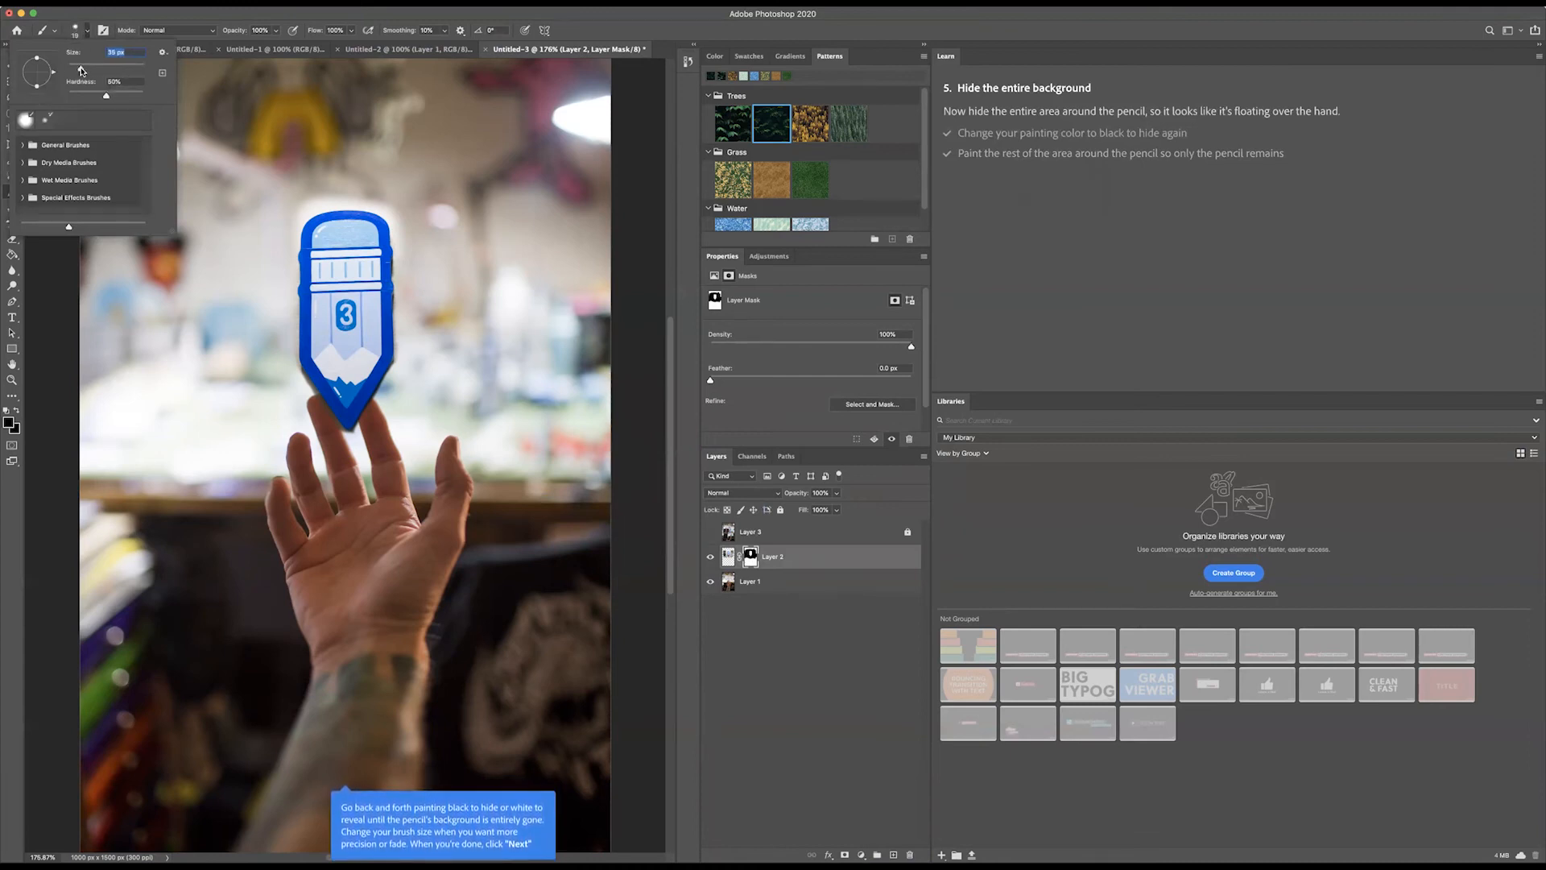
click(404, 259)
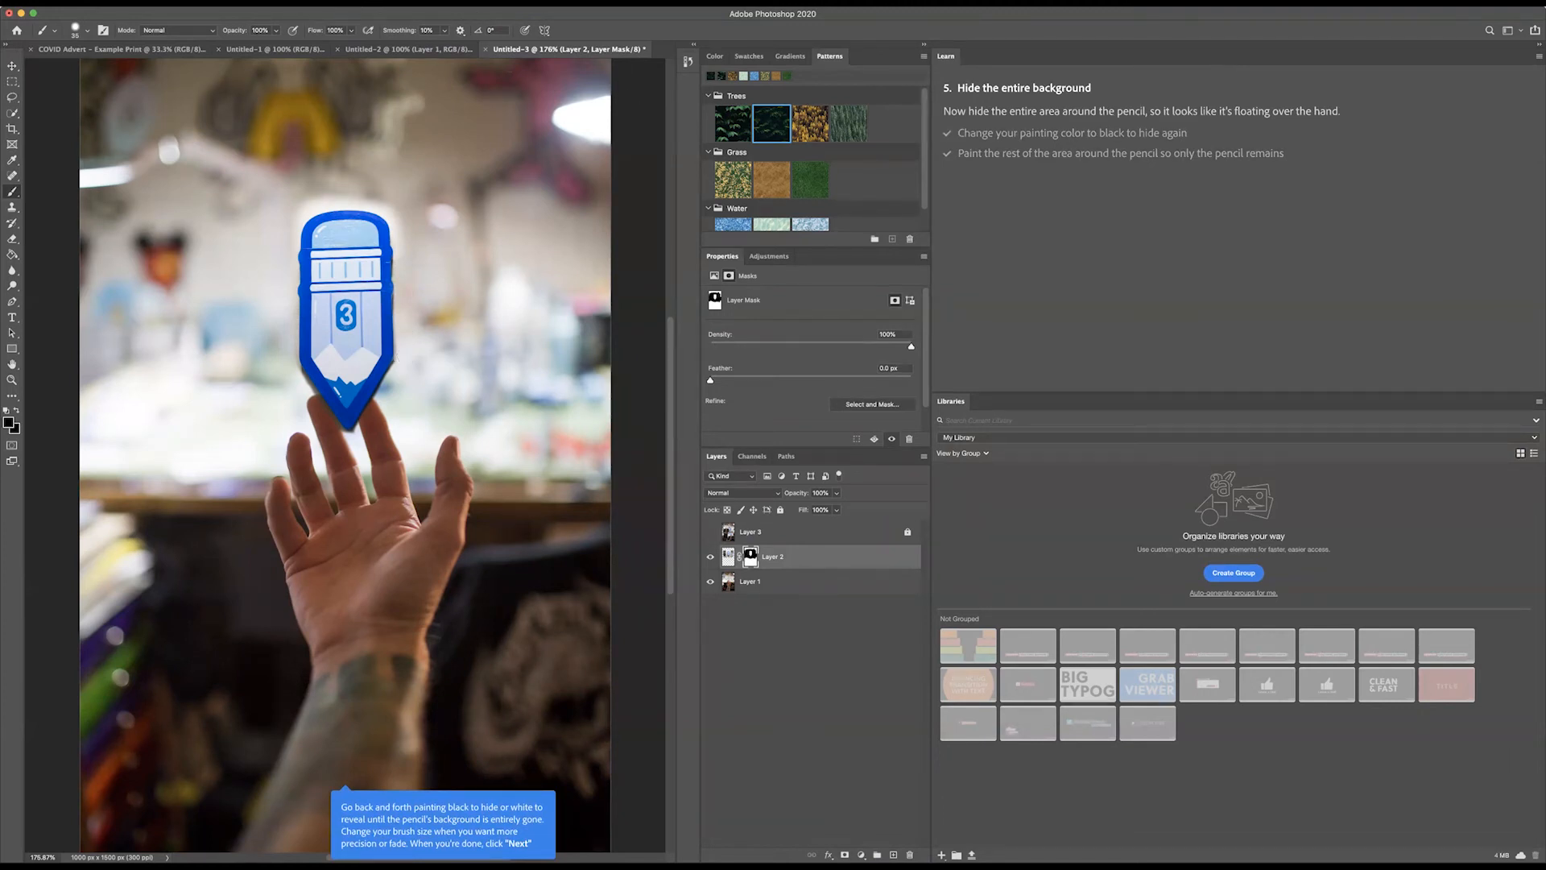
scroll(1378, 299, down, 2)
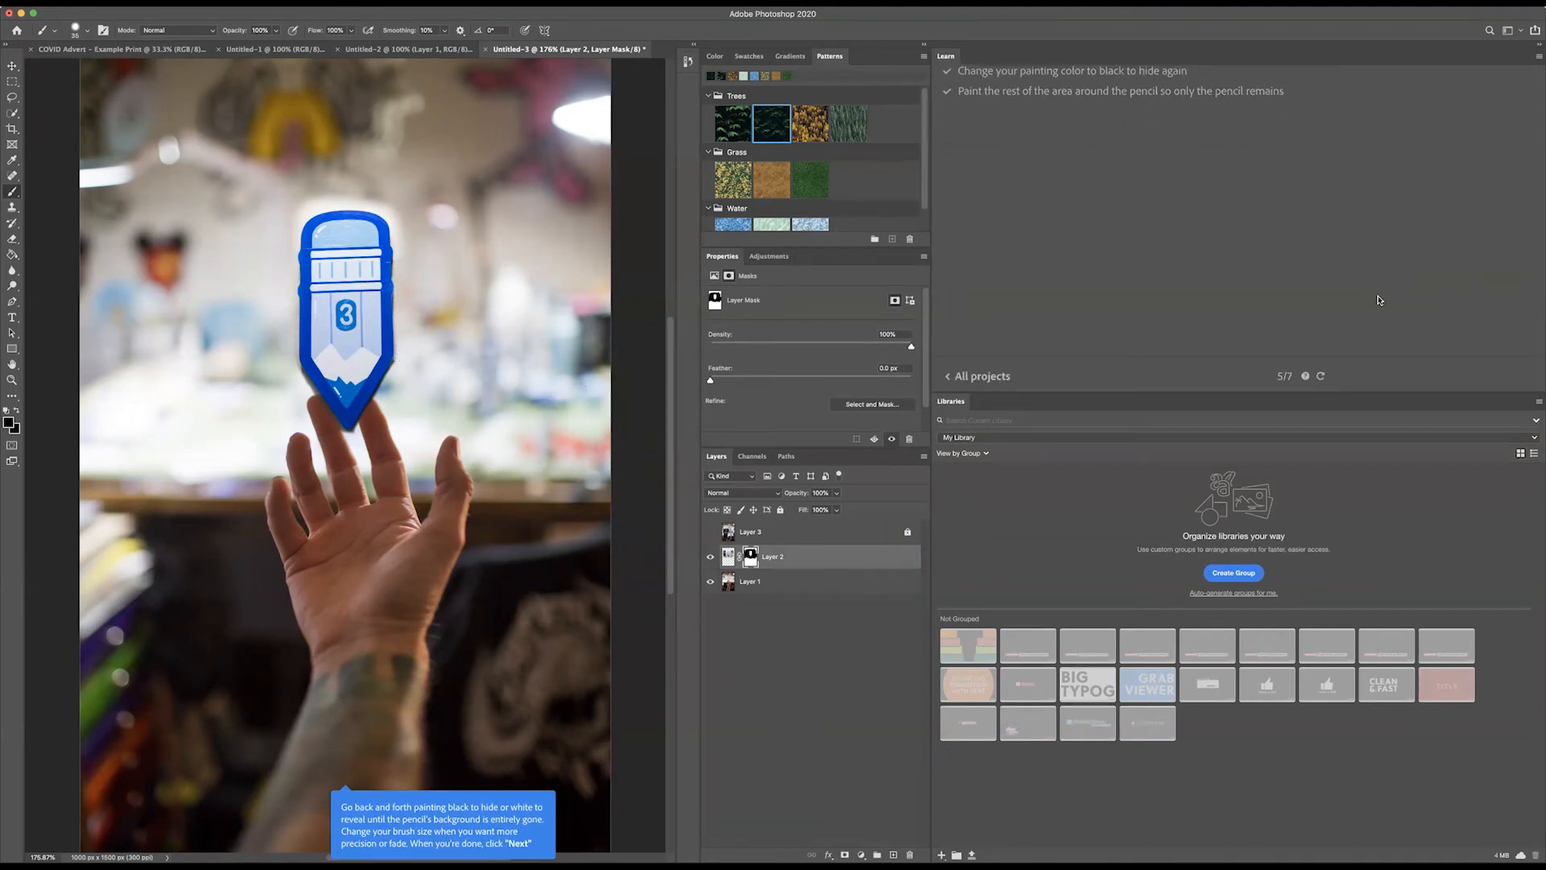
scroll(1379, 299, right, 3)
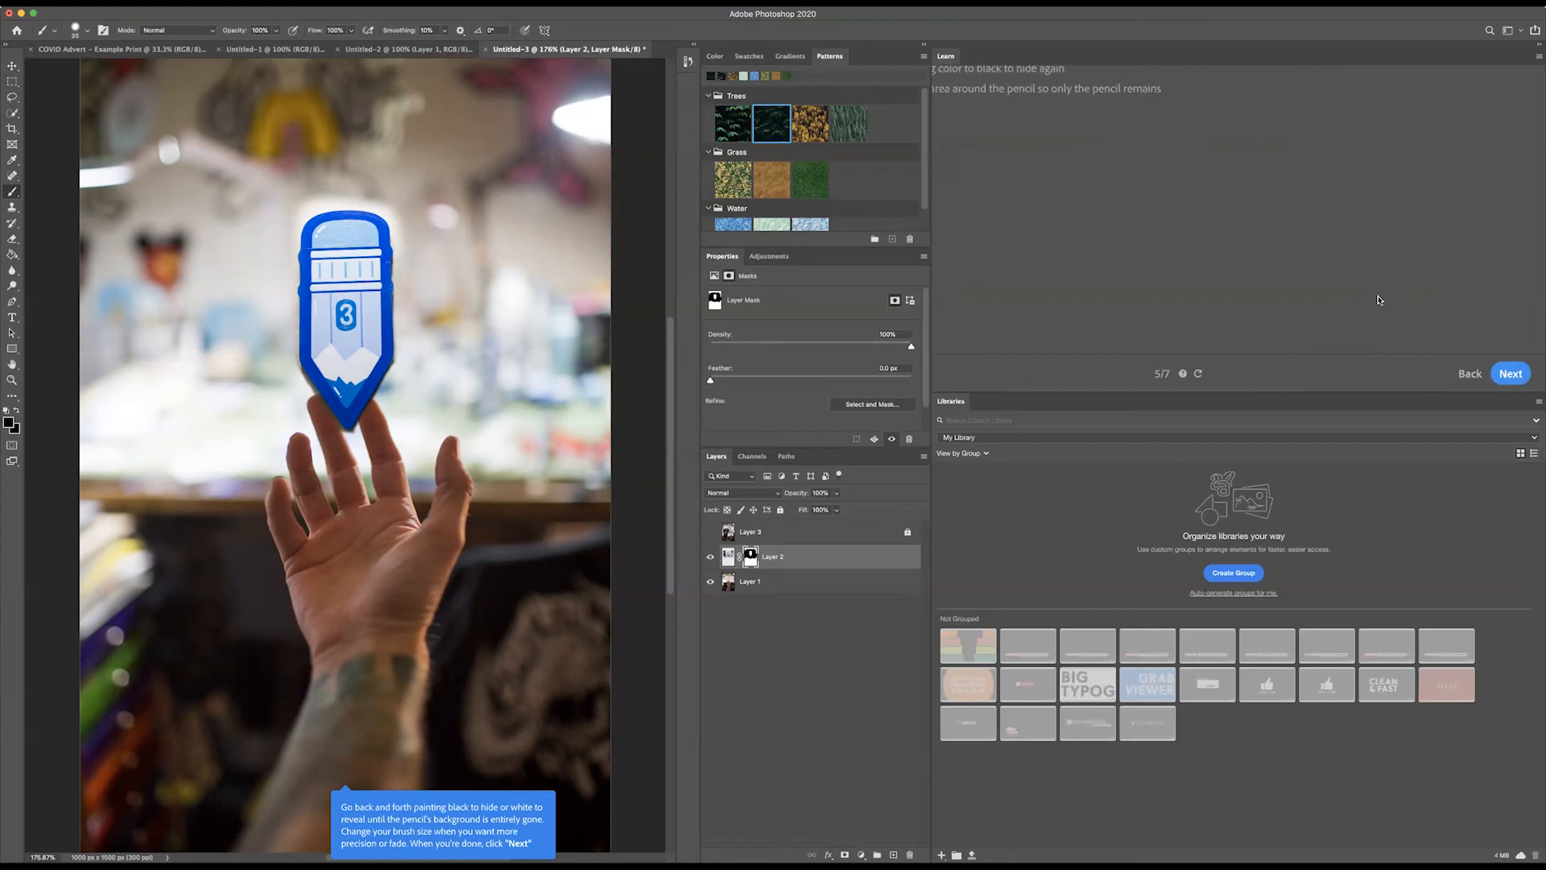
click(1505, 375)
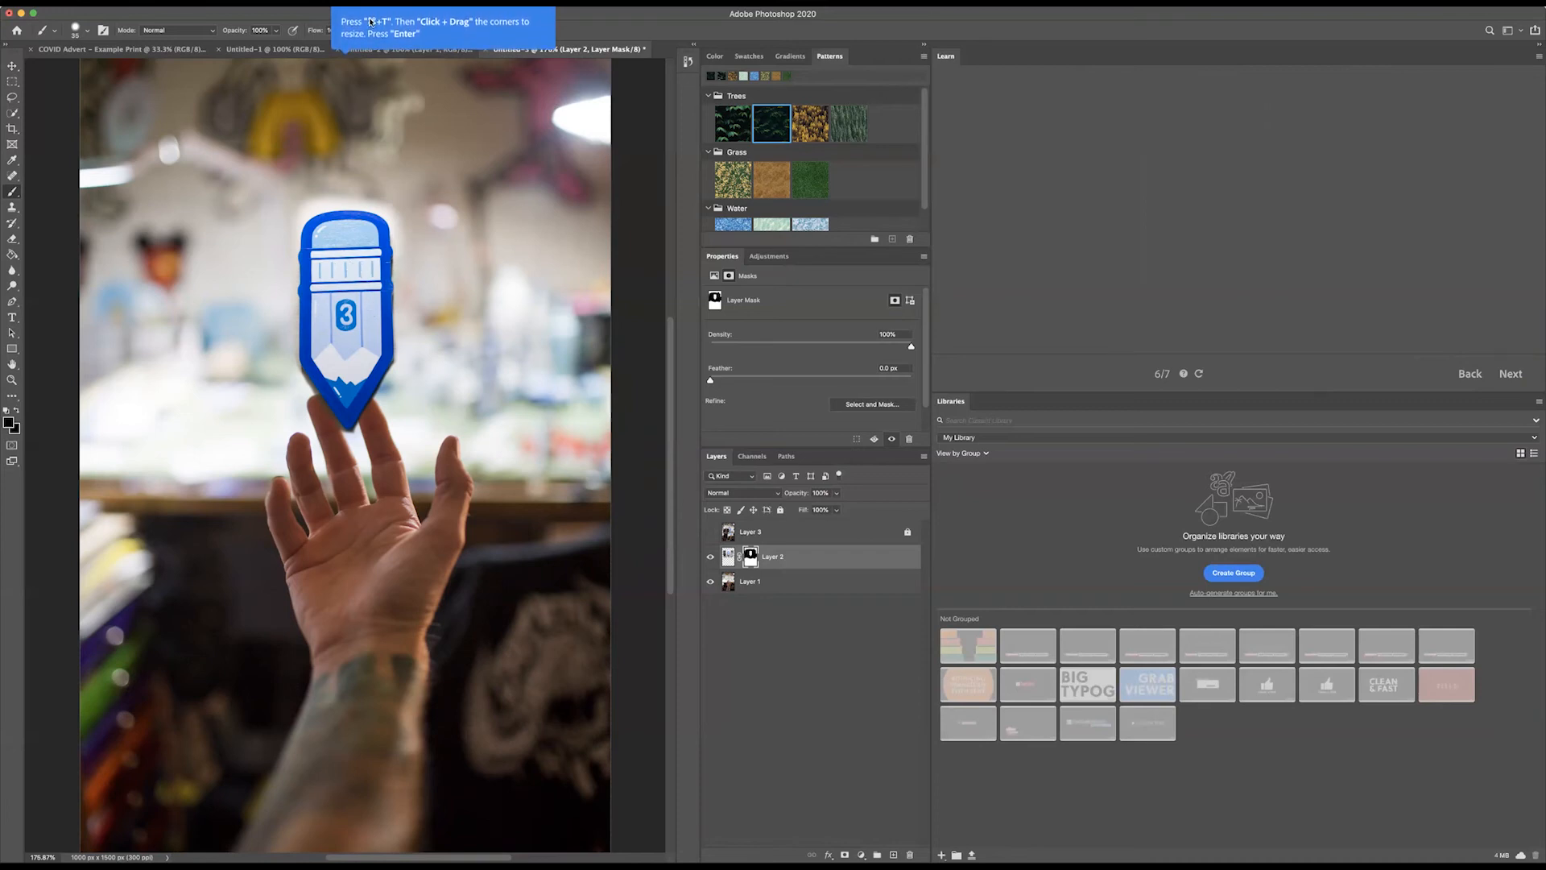
Step: Scale the masked pencil on Layer 2 down to about 80% with Free Transform, keeping its proportions
key(super+t)
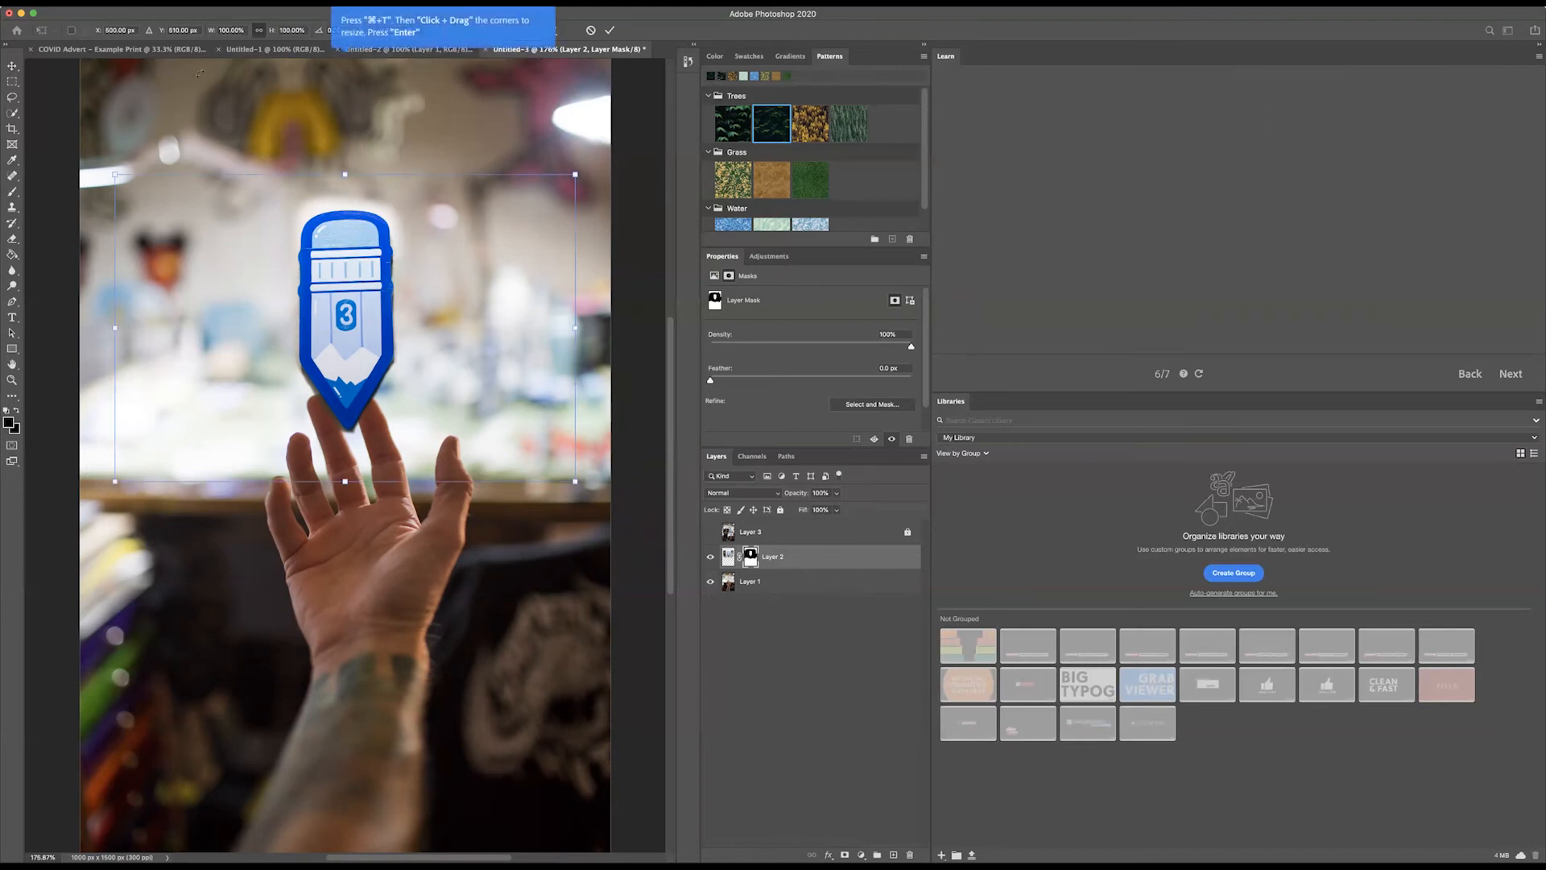
click(94, 2)
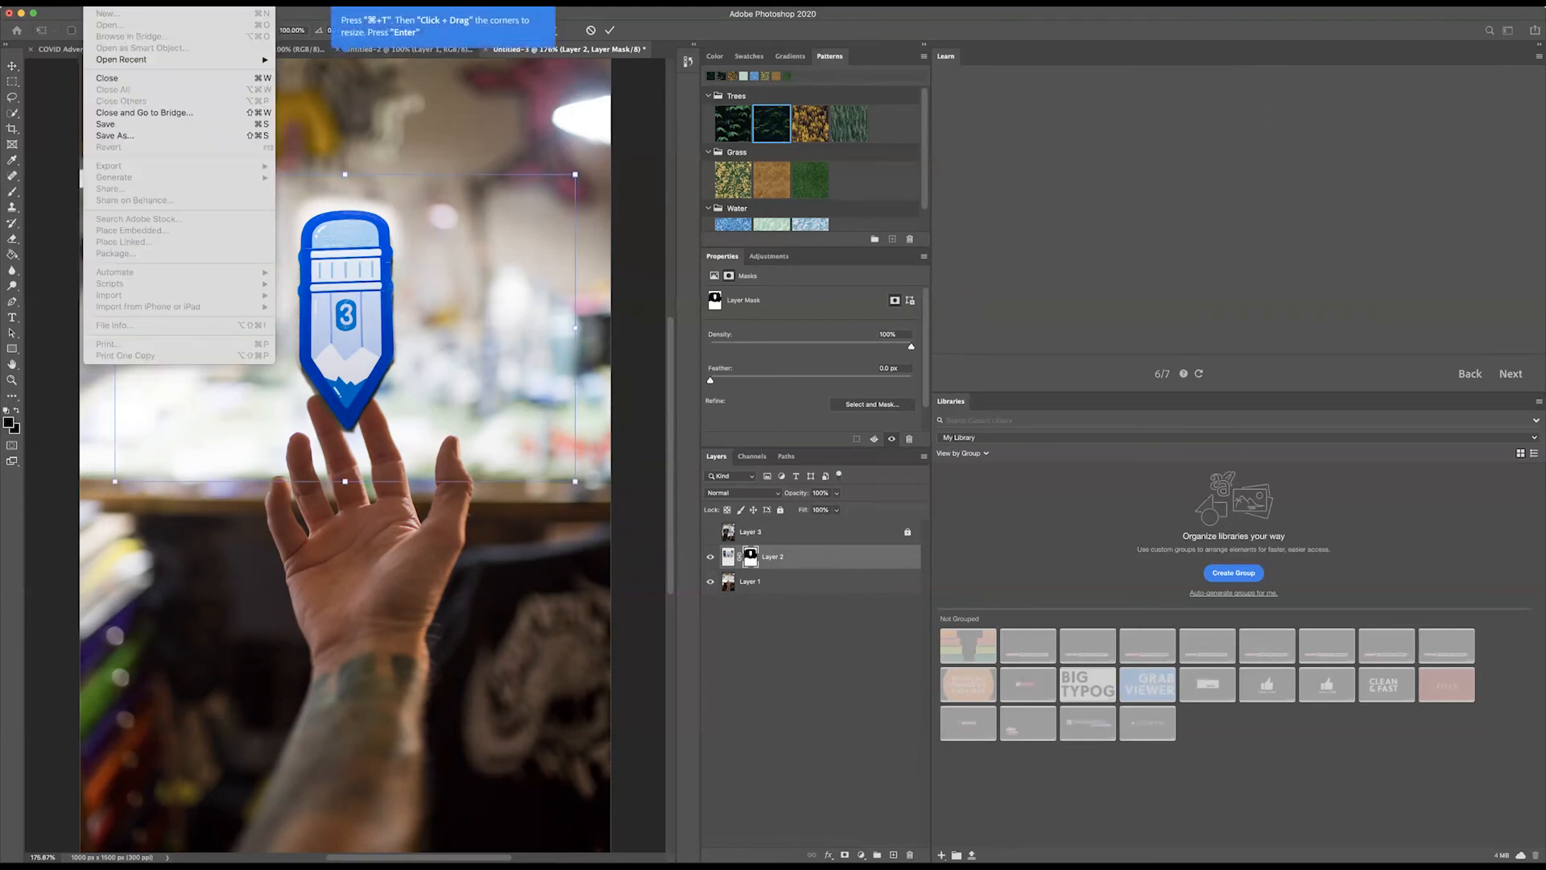
mouse_move(119, 2)
mouse_move(266, 278)
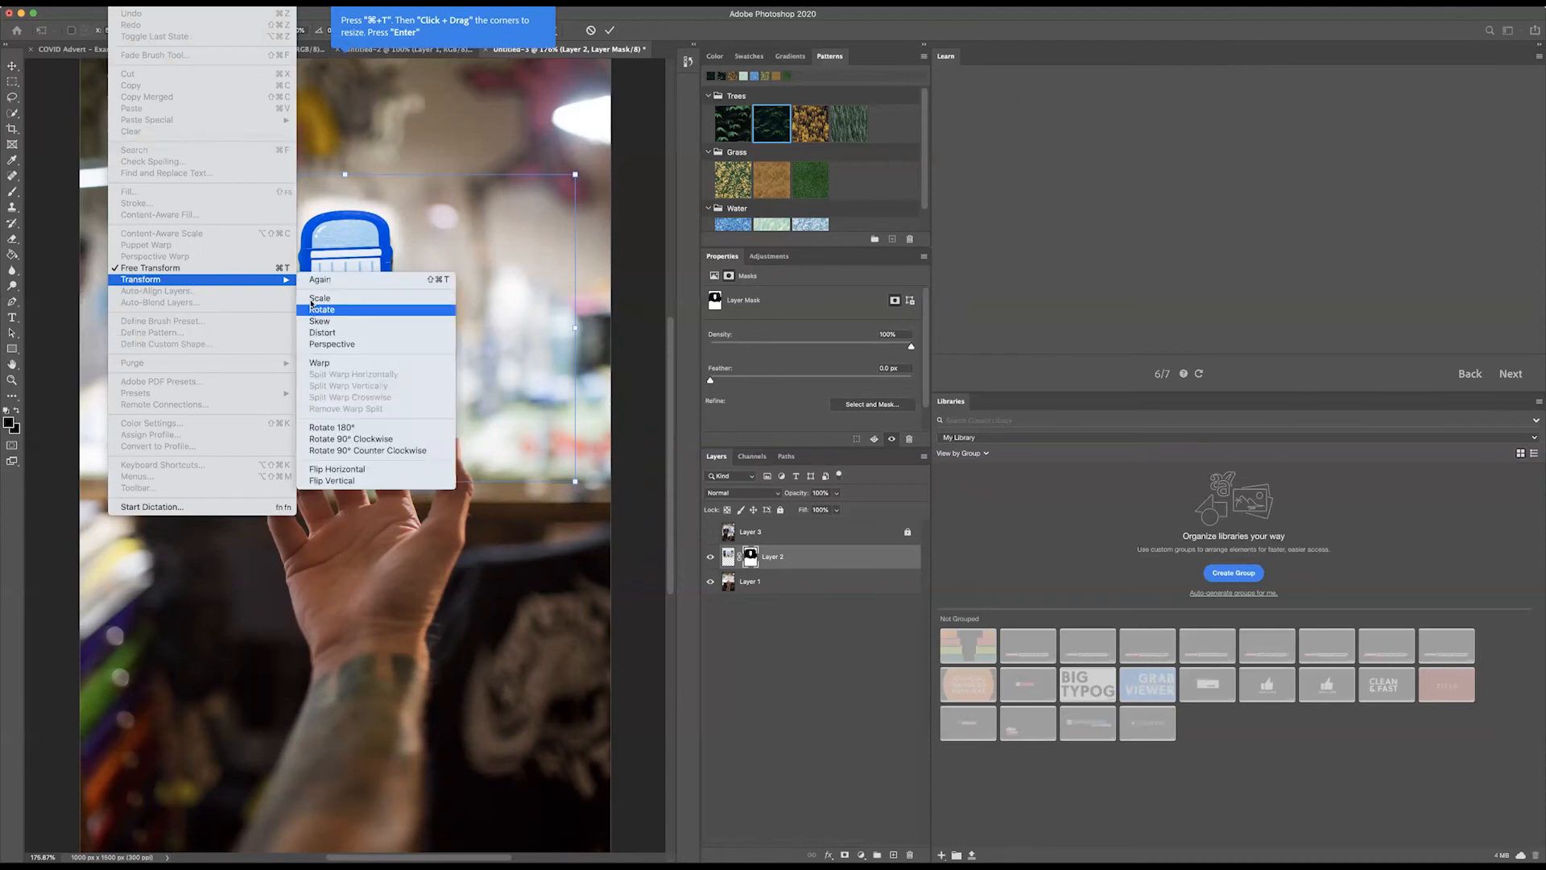
click(375, 135)
mouse_move(580, 171)
mouse_down()
mouse_move(508, 235)
mouse_move(619, 132)
mouse_move(482, 231)
mouse_up()
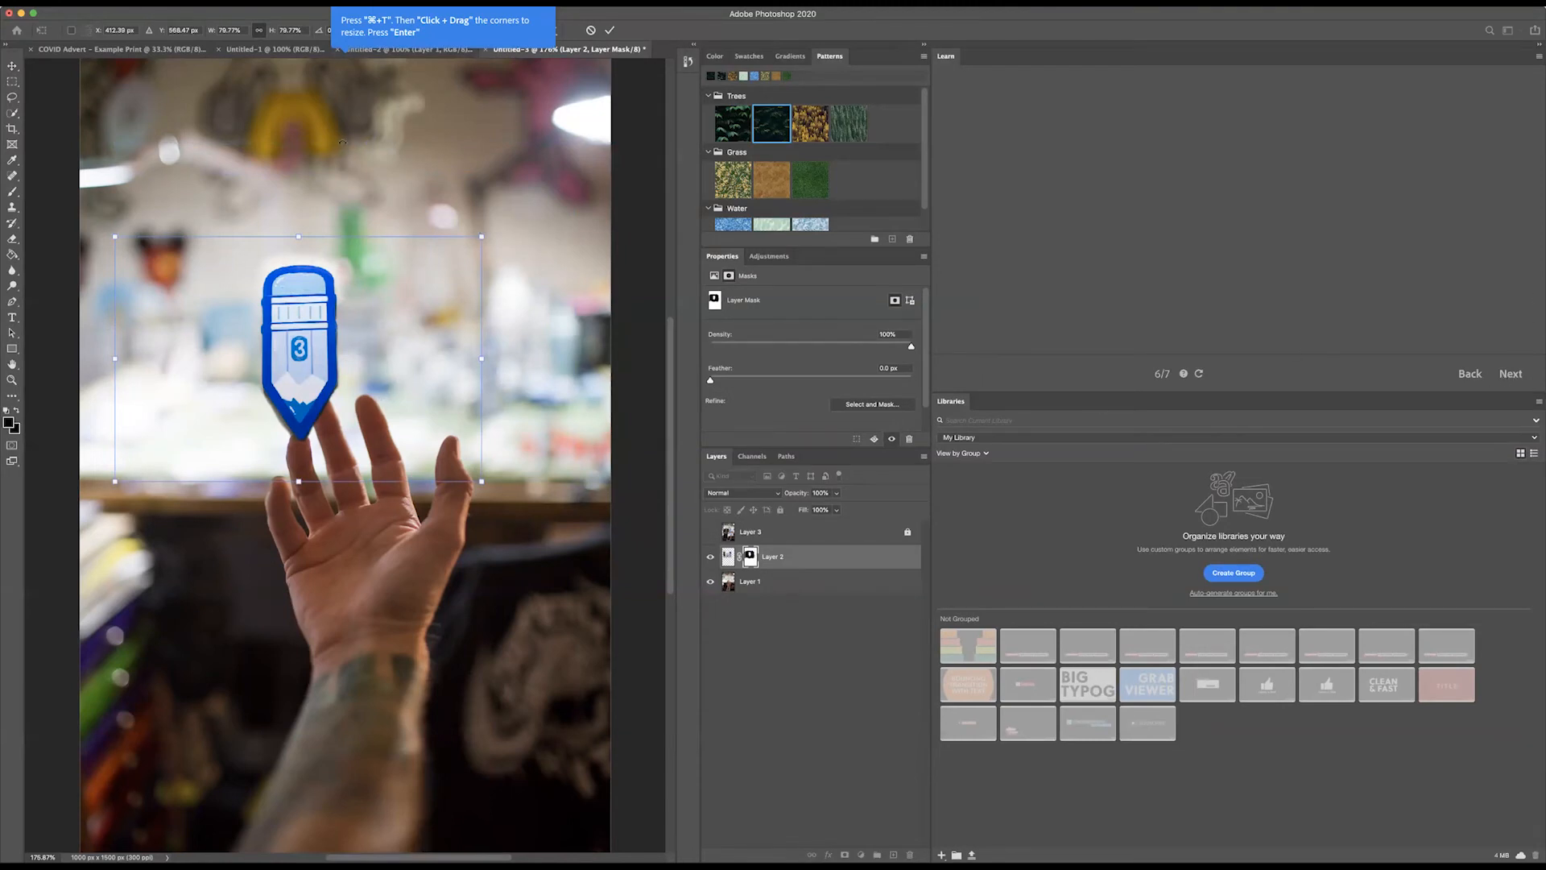
key(Return)
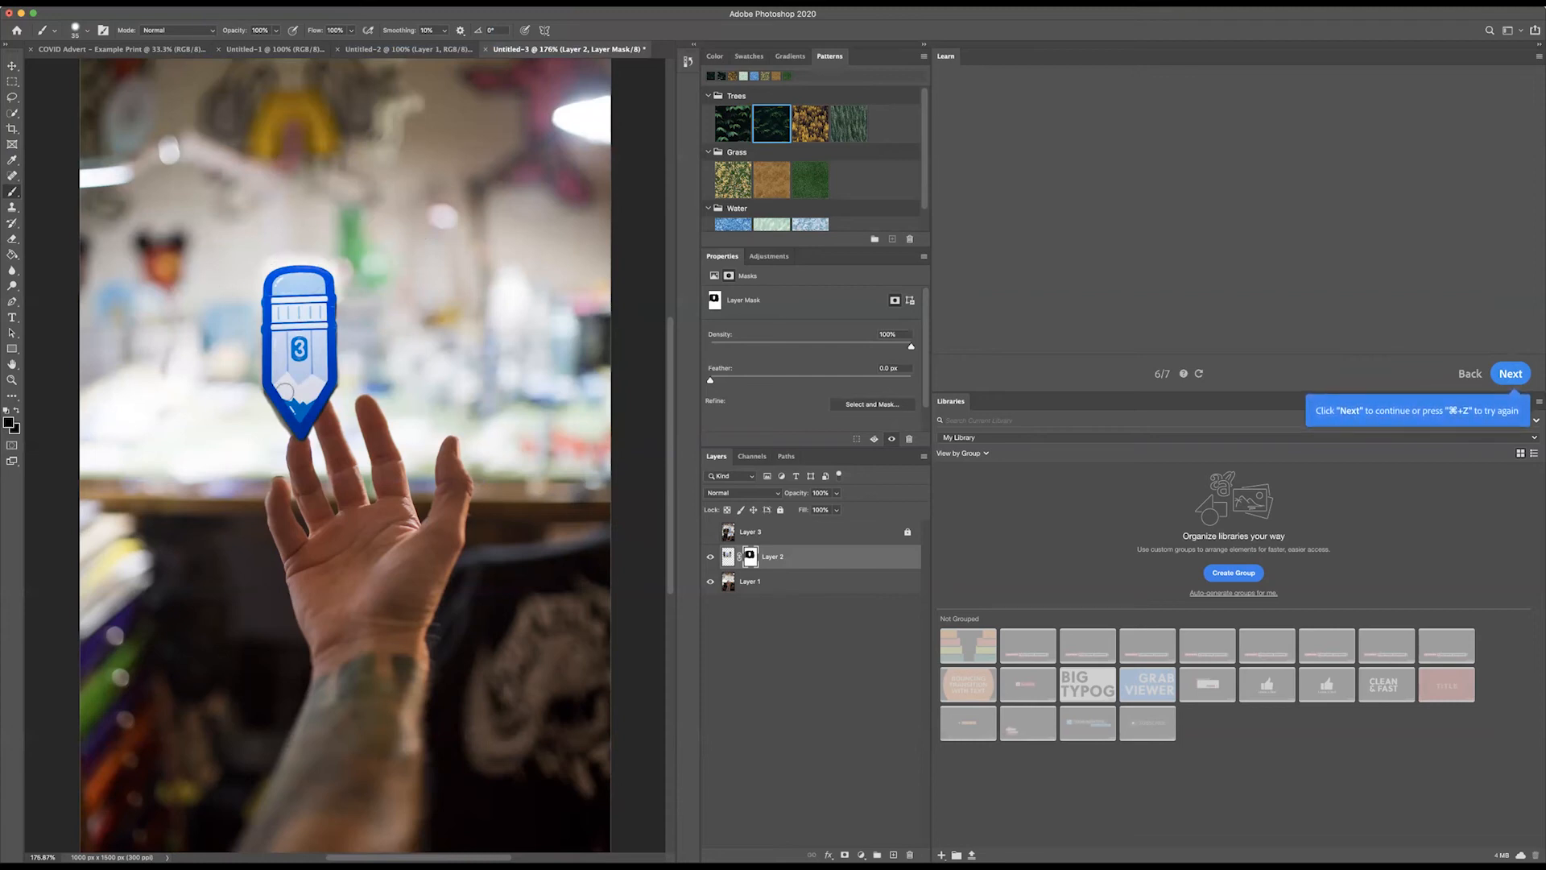
Step: Move the masked pencil on Layer 2 so that its tip sits just above the thumb of the hand
click(13, 64)
mouse_move(287, 326)
mouse_down()
mouse_move(429, 312)
mouse_move(408, 284)
mouse_move(422, 225)
mouse_up()
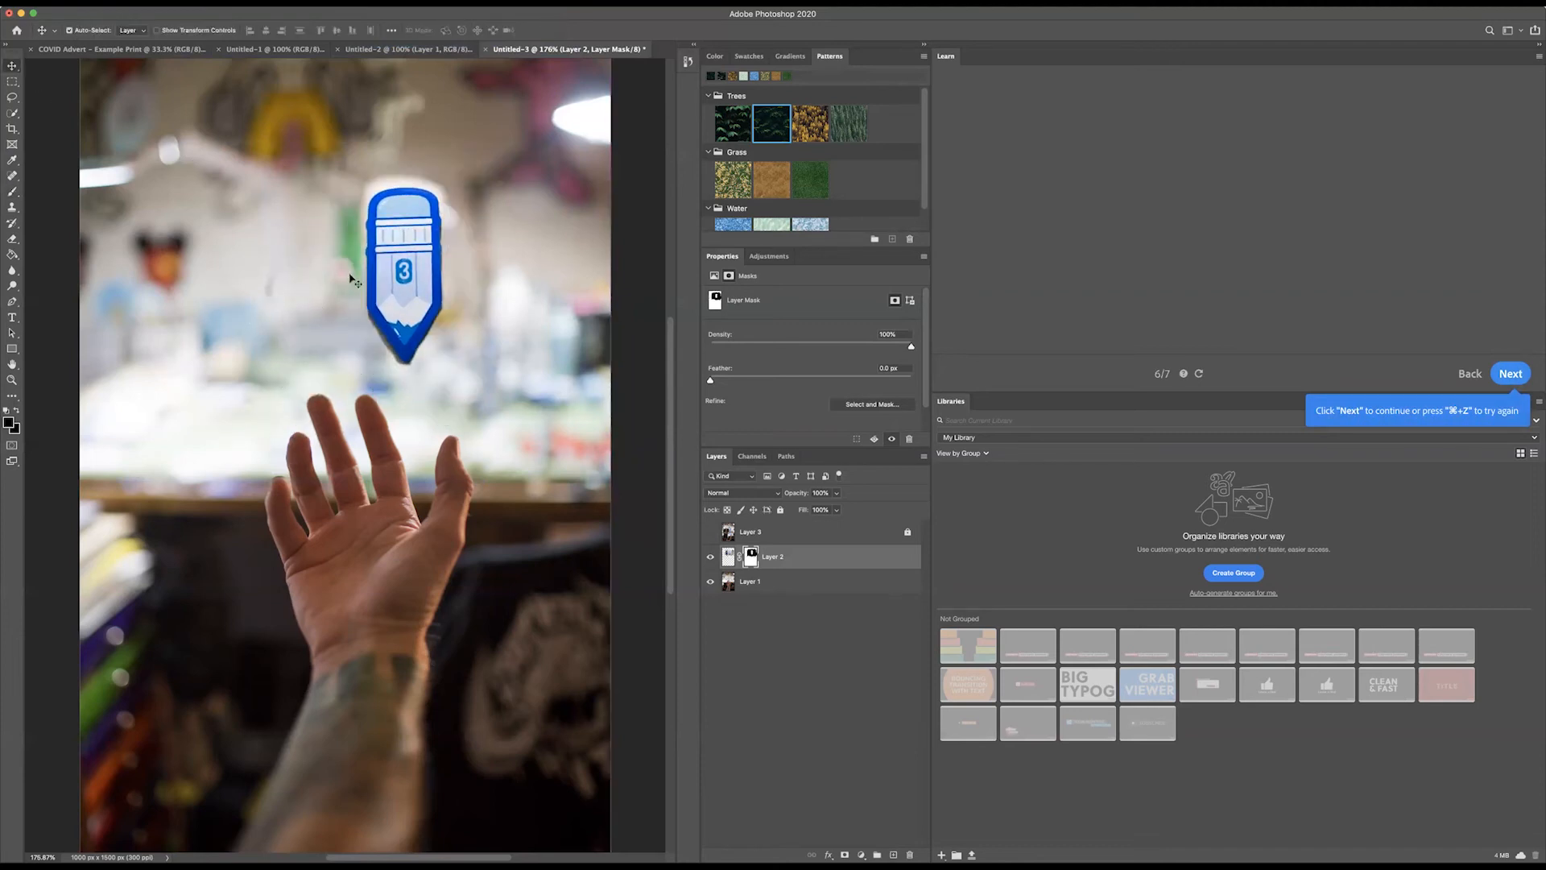
mouse_move(411, 285)
mouse_down()
mouse_move(435, 274)
mouse_move(457, 305)
mouse_up()
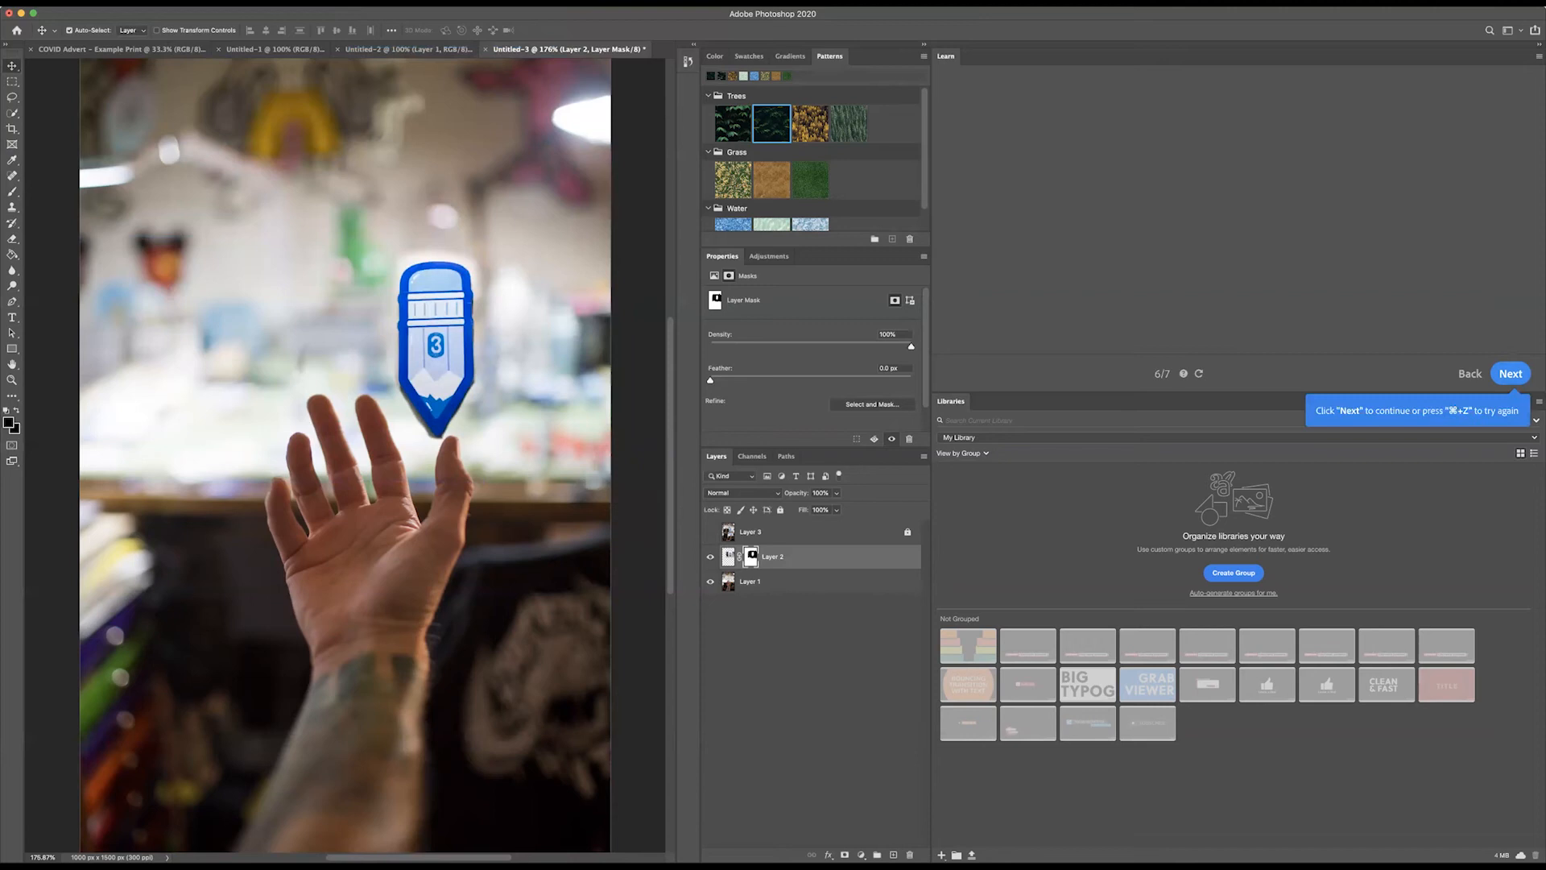
Step: Rotate the pencil about 34° counter-clockwise with the Rotate transform and place it above the fingers
click(94, 2)
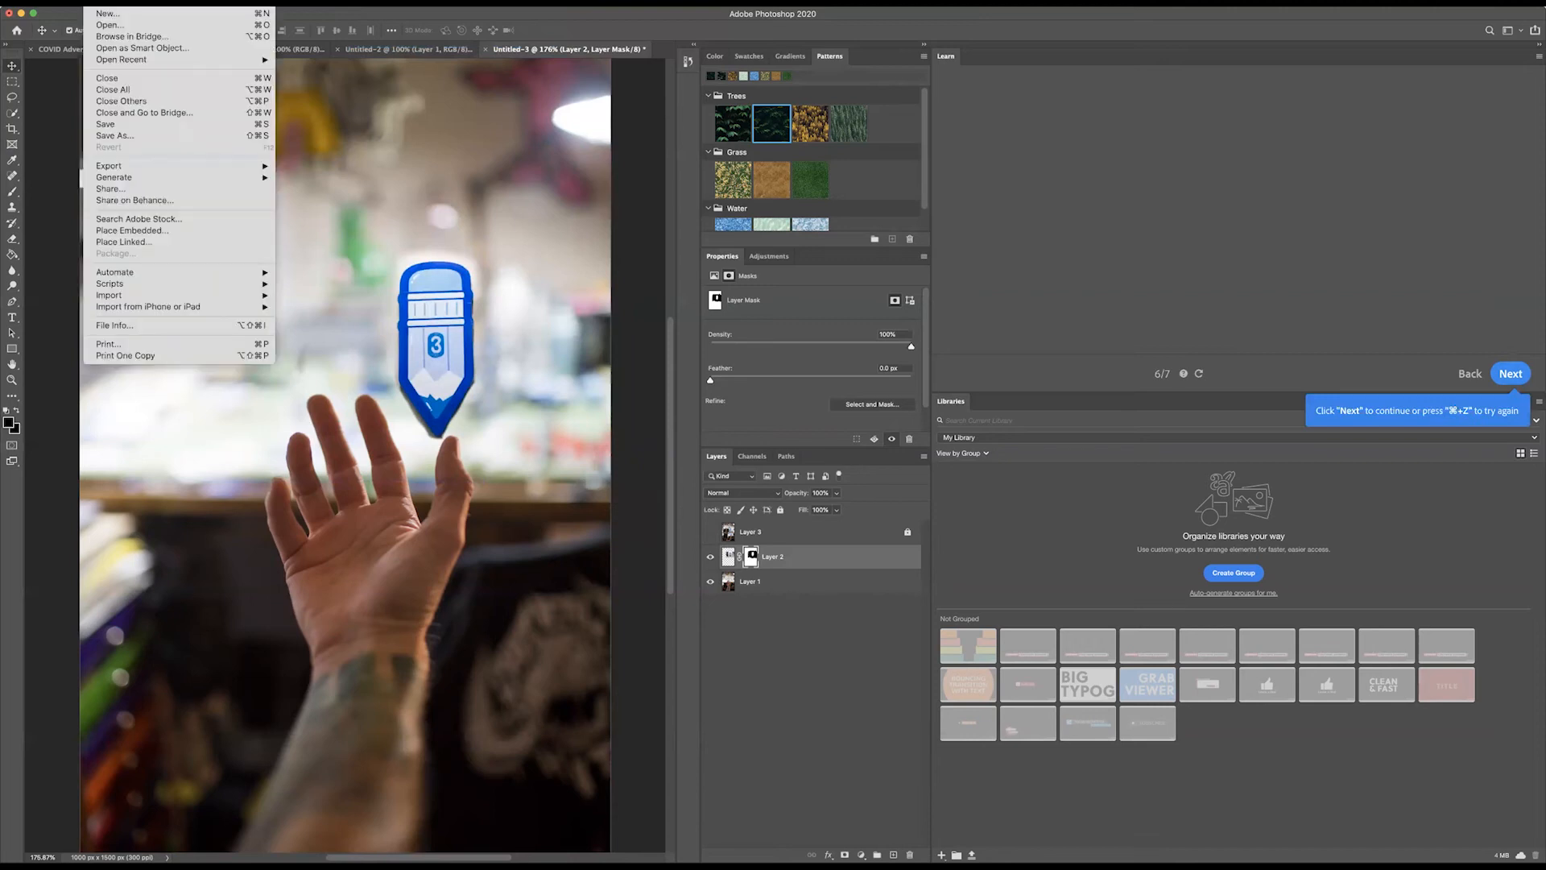
mouse_move(121, 3)
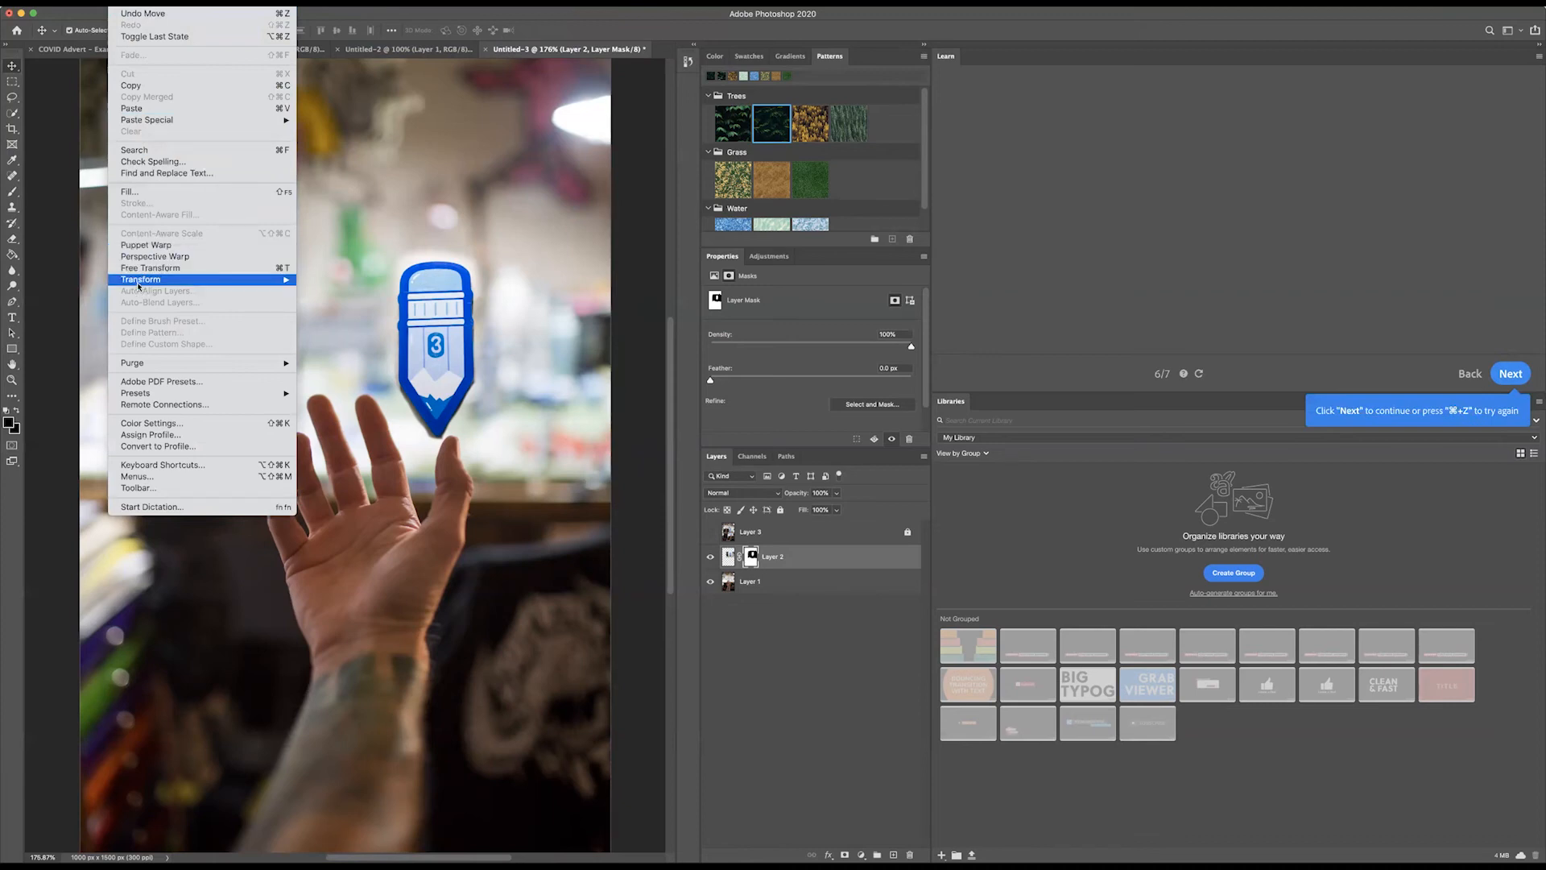
mouse_move(202, 279)
click(330, 310)
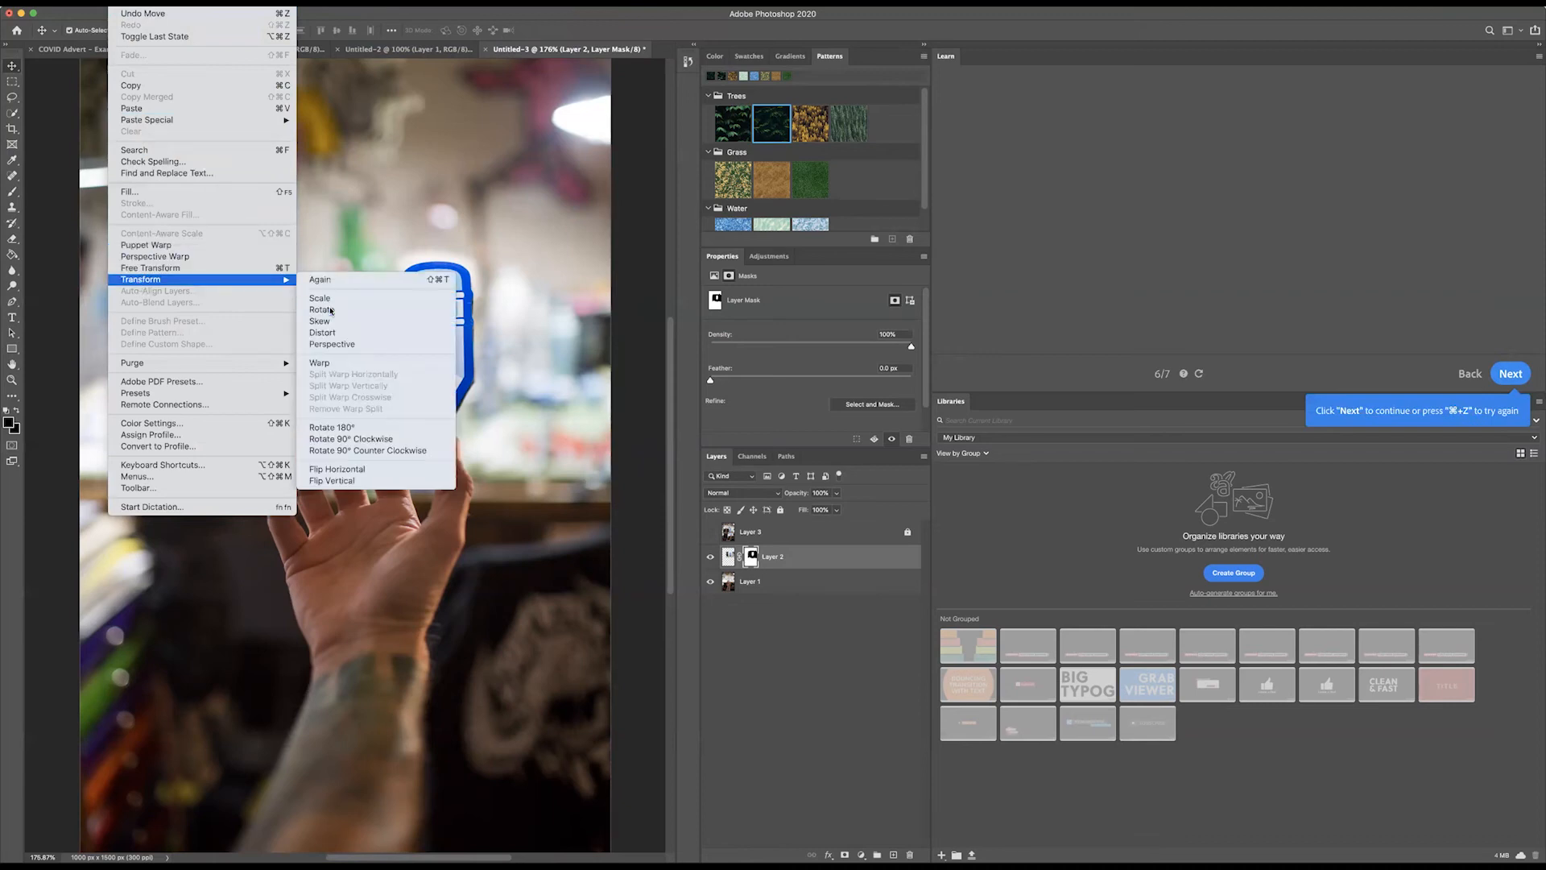
mouse_move(264, 230)
mouse_down()
mouse_move(190, 287)
mouse_move(158, 346)
mouse_up()
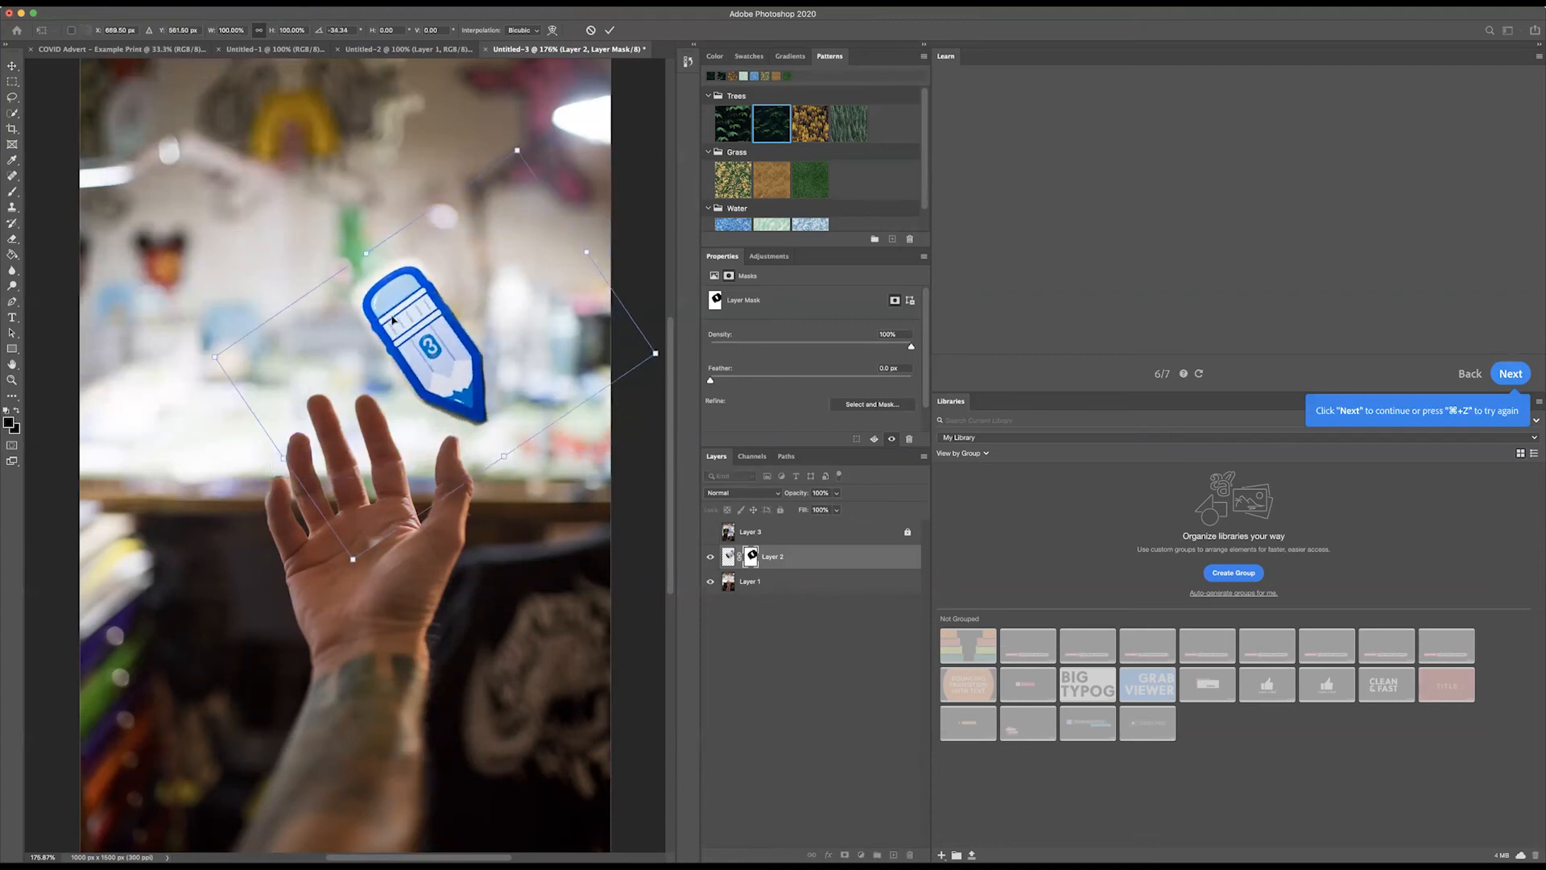
click(11, 69)
mouse_move(393, 310)
mouse_down()
mouse_move(365, 319)
mouse_move(221, 266)
mouse_move(222, 281)
mouse_move(311, 290)
mouse_move(288, 288)
mouse_up()
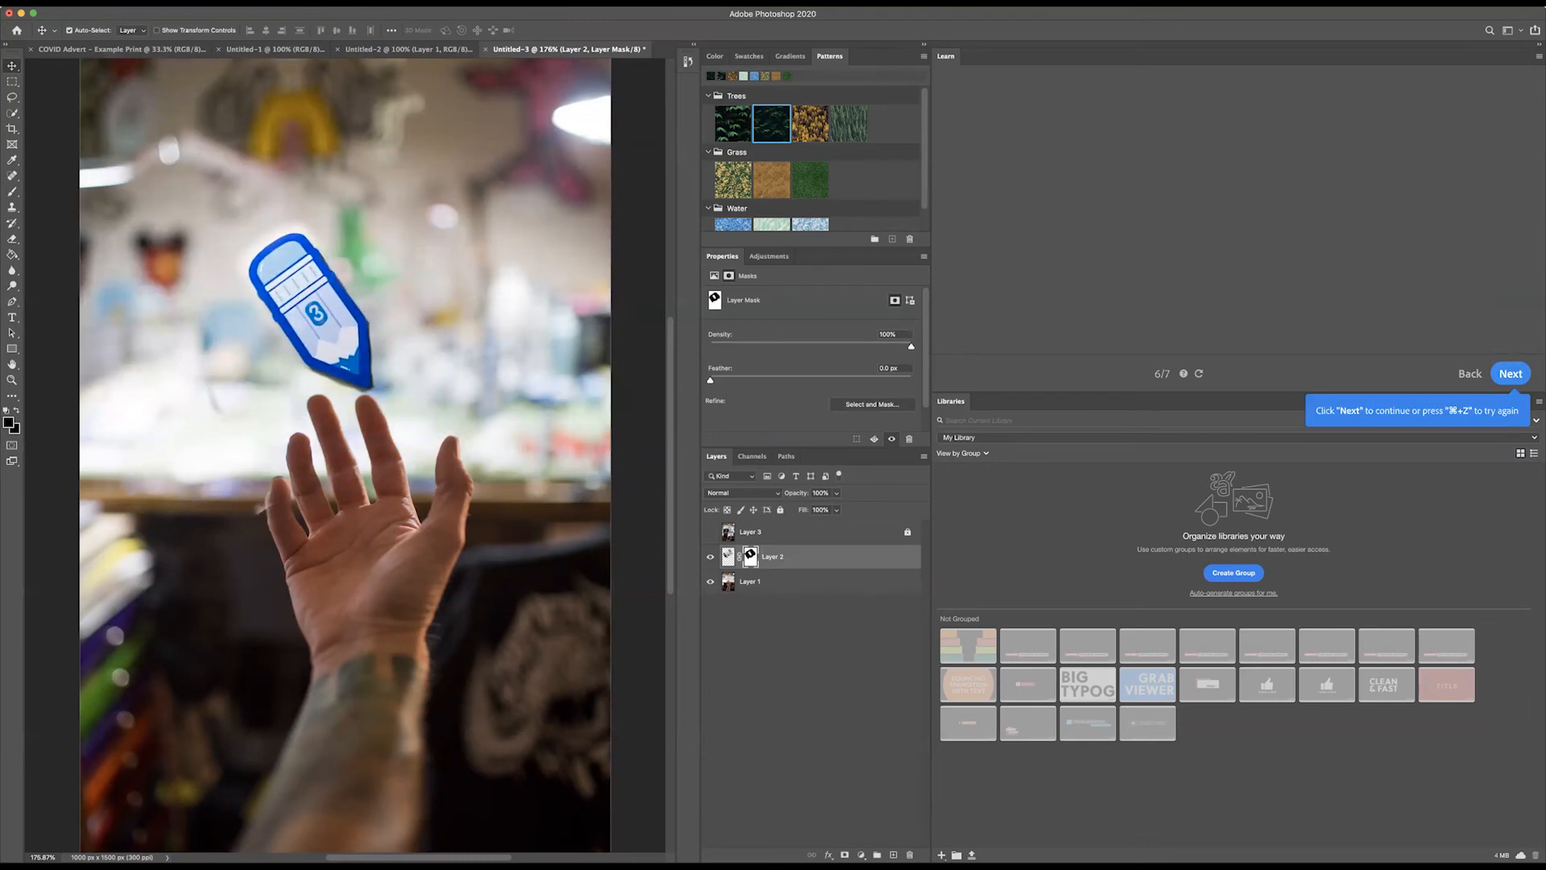
Step: Skew the tilted pencil horizontally with the Skew transform, pulling its upper edge outward, and shift it slightly above the fingers
click(121, 1)
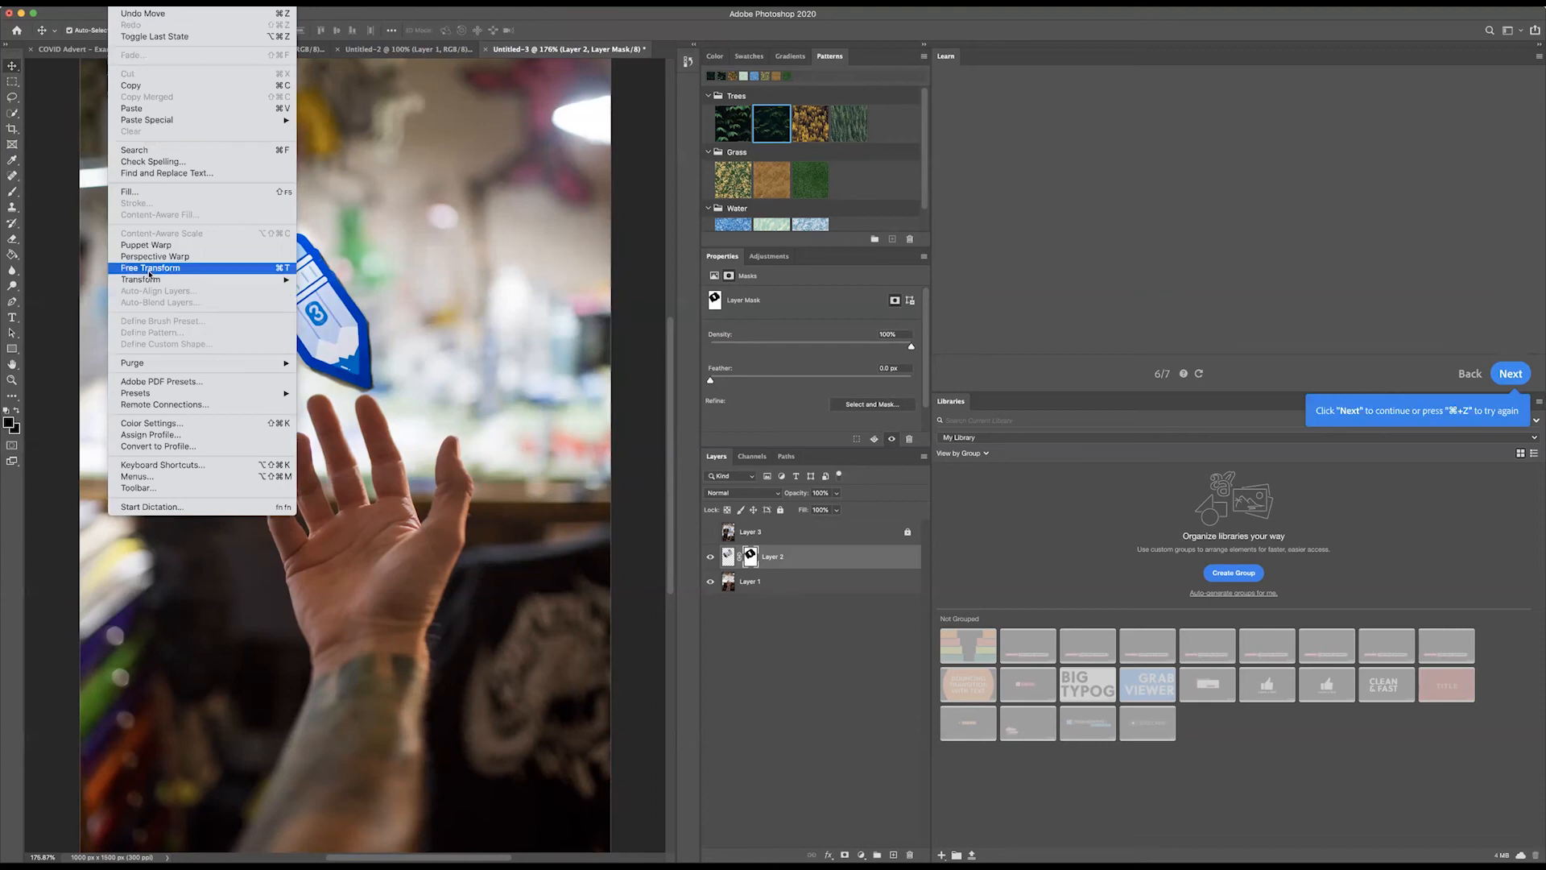
mouse_move(149, 279)
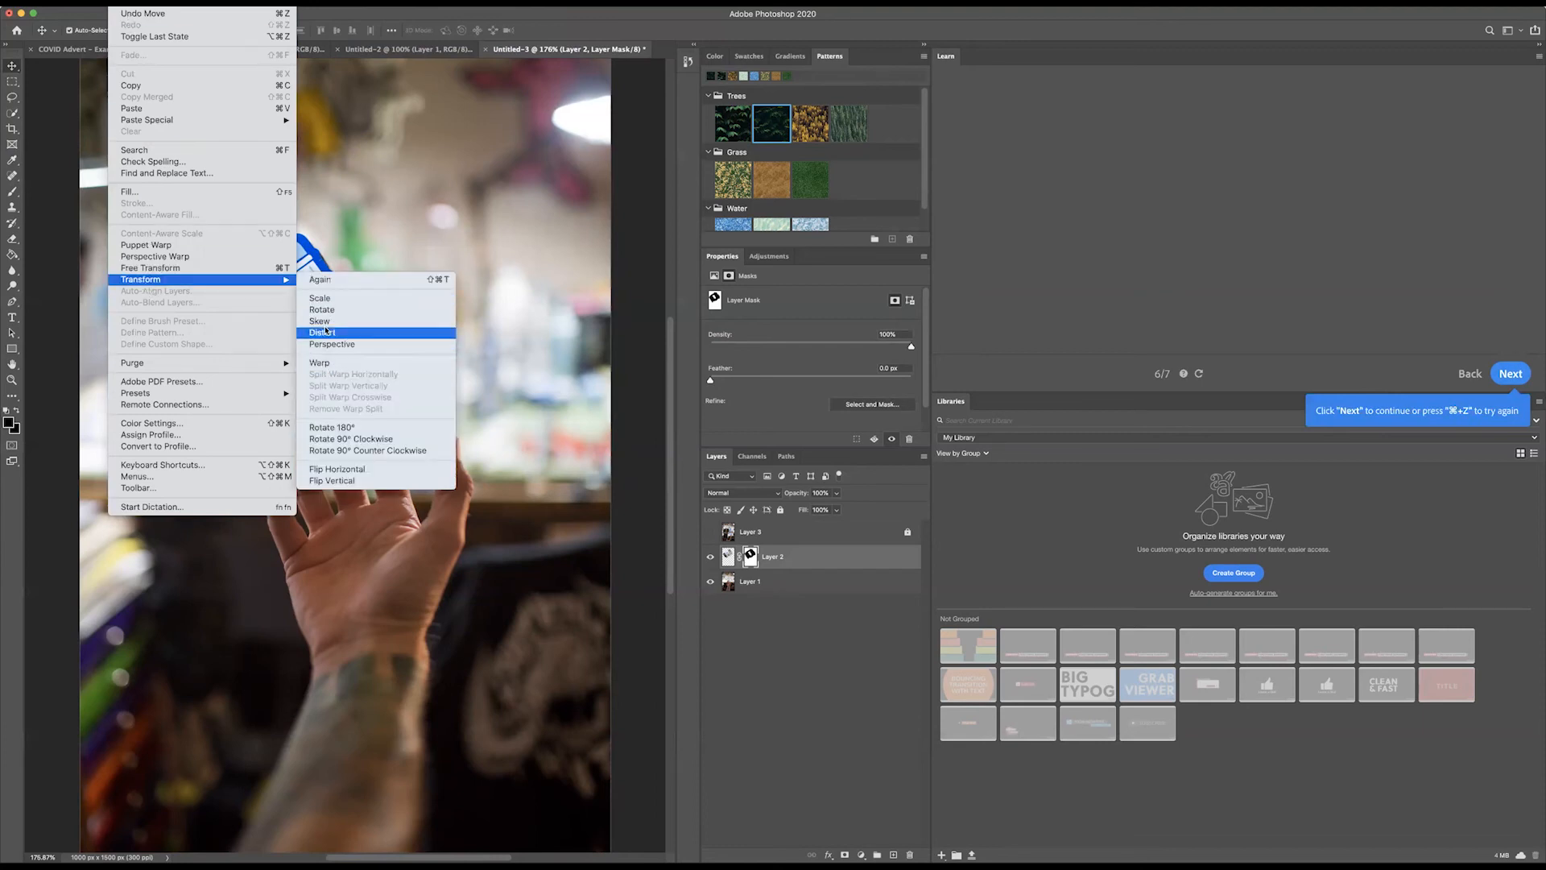
click(323, 321)
mouse_move(542, 122)
mouse_down()
mouse_move(567, 103)
mouse_move(615, 121)
mouse_move(408, 112)
mouse_move(624, 113)
mouse_move(471, 121)
mouse_move(382, 187)
mouse_move(596, 148)
mouse_up()
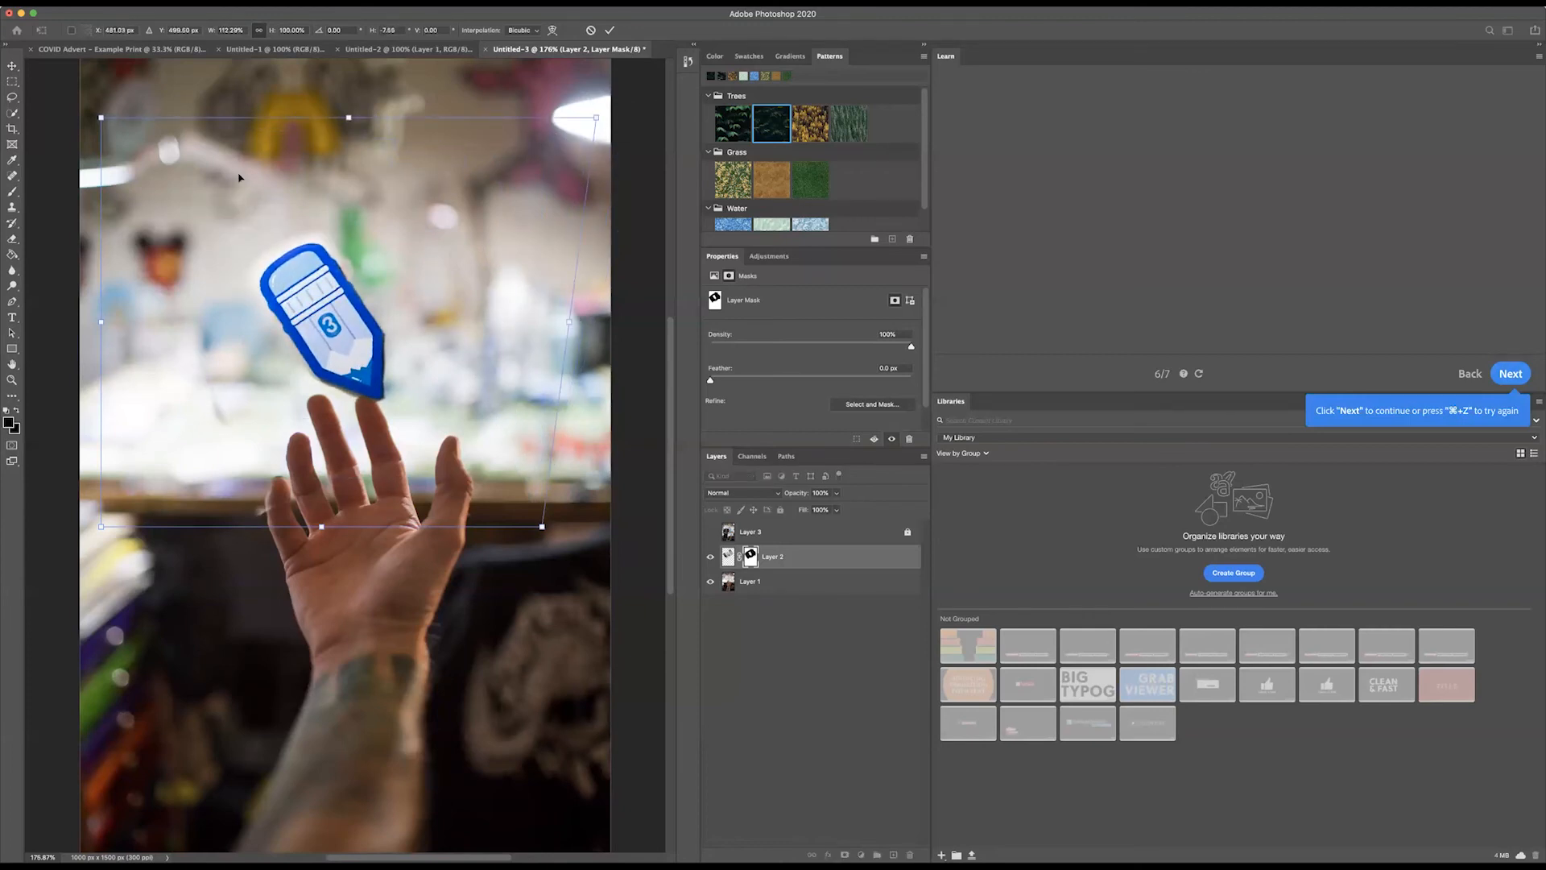
click(12, 65)
drag(348, 340, 327, 327)
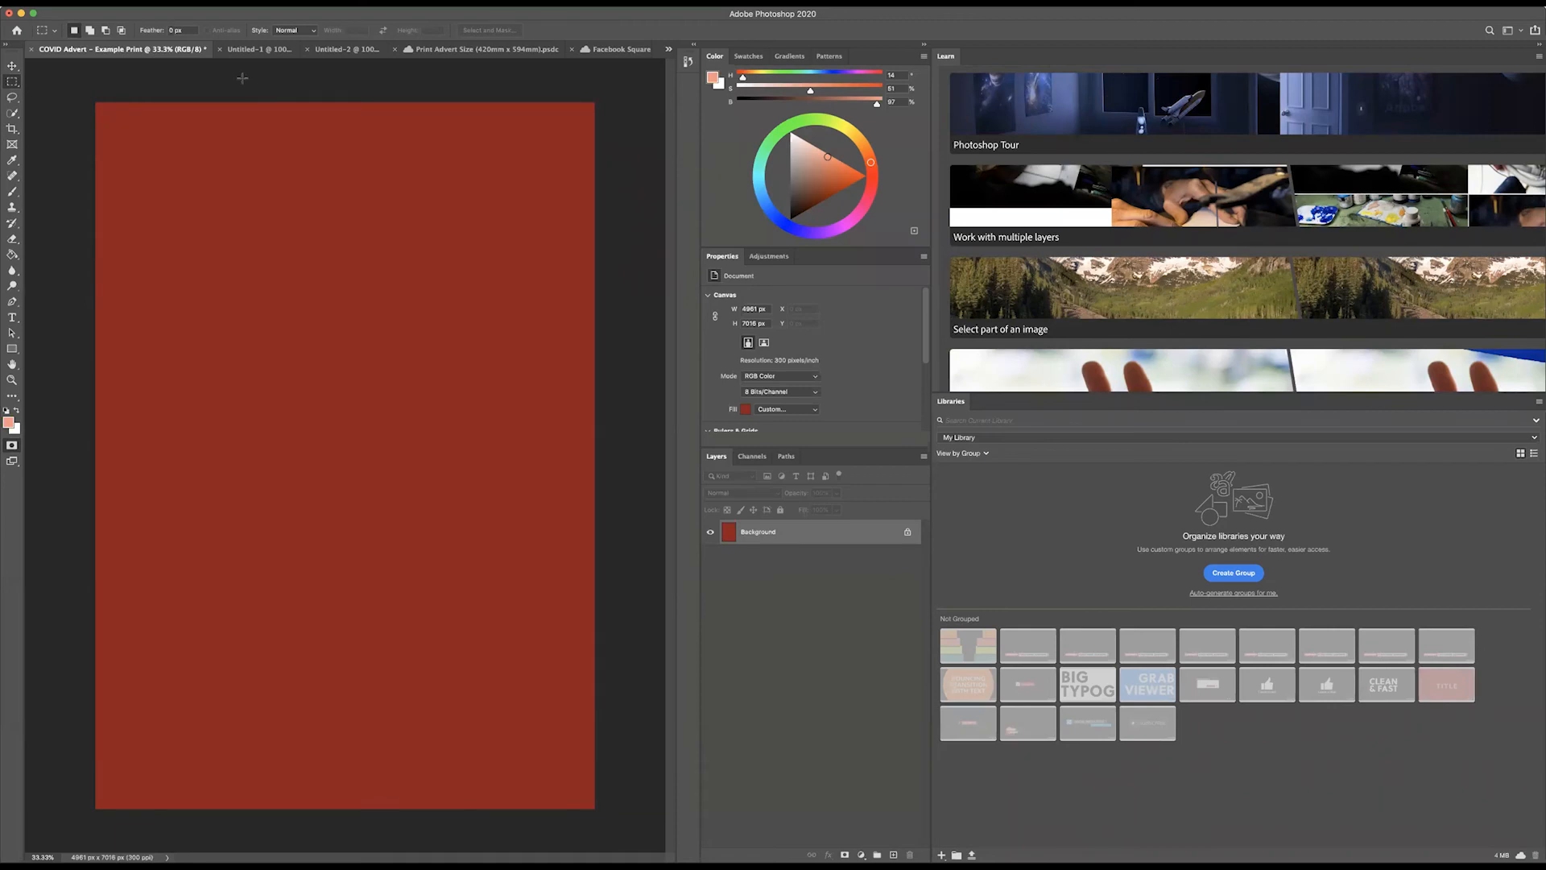
Step: Copy the whole sofa picture from Untitled-1 and paste it into the COVID Advert document
click(256, 50)
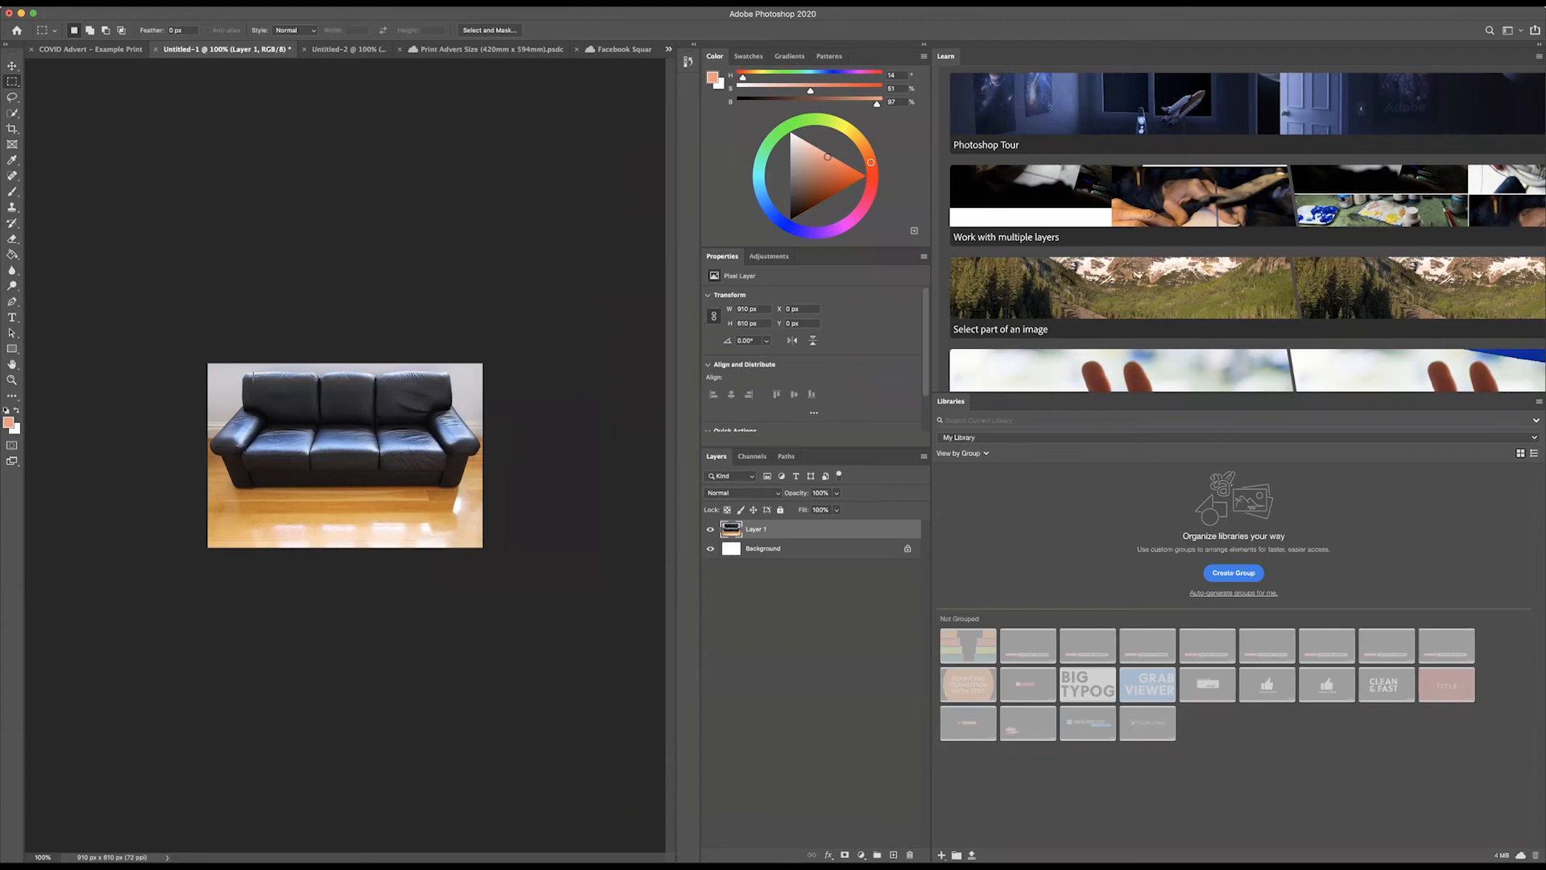
key(ctrl+a)
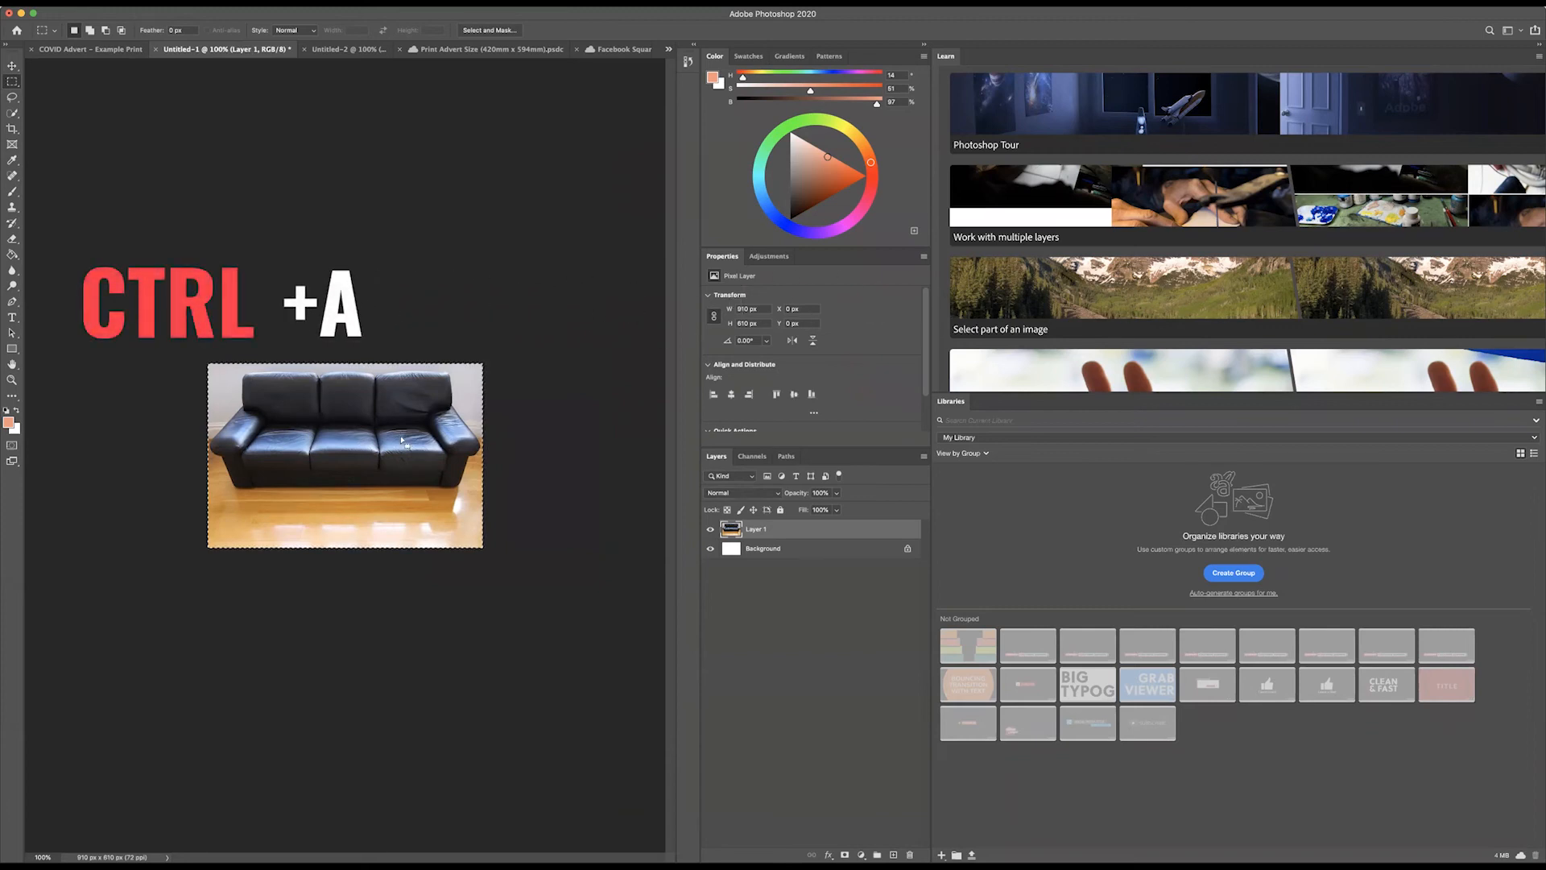
key(ctrl+c)
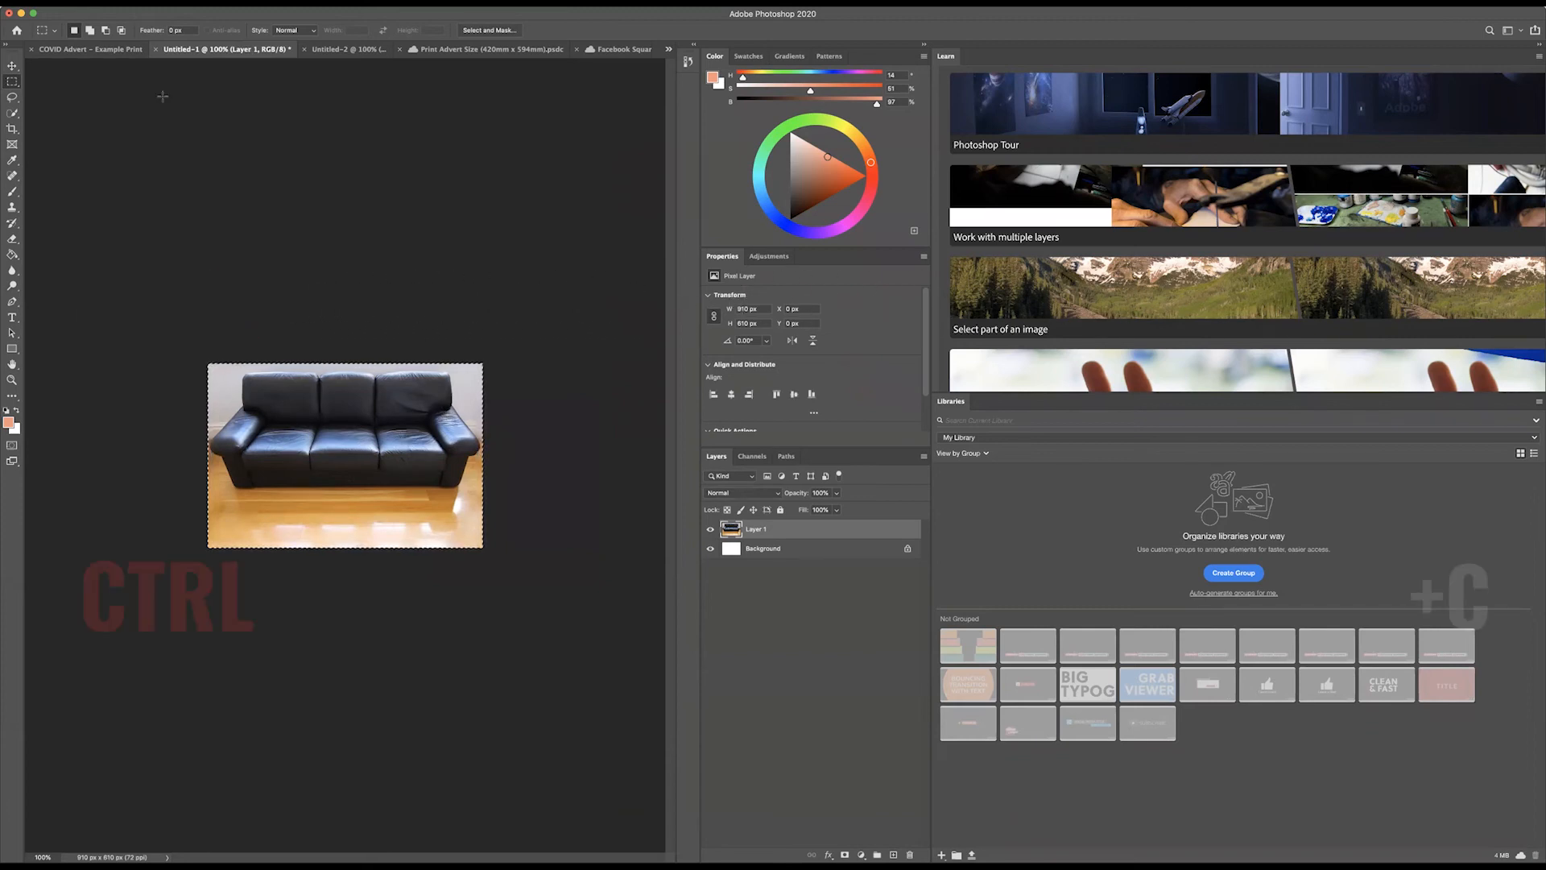
click(89, 50)
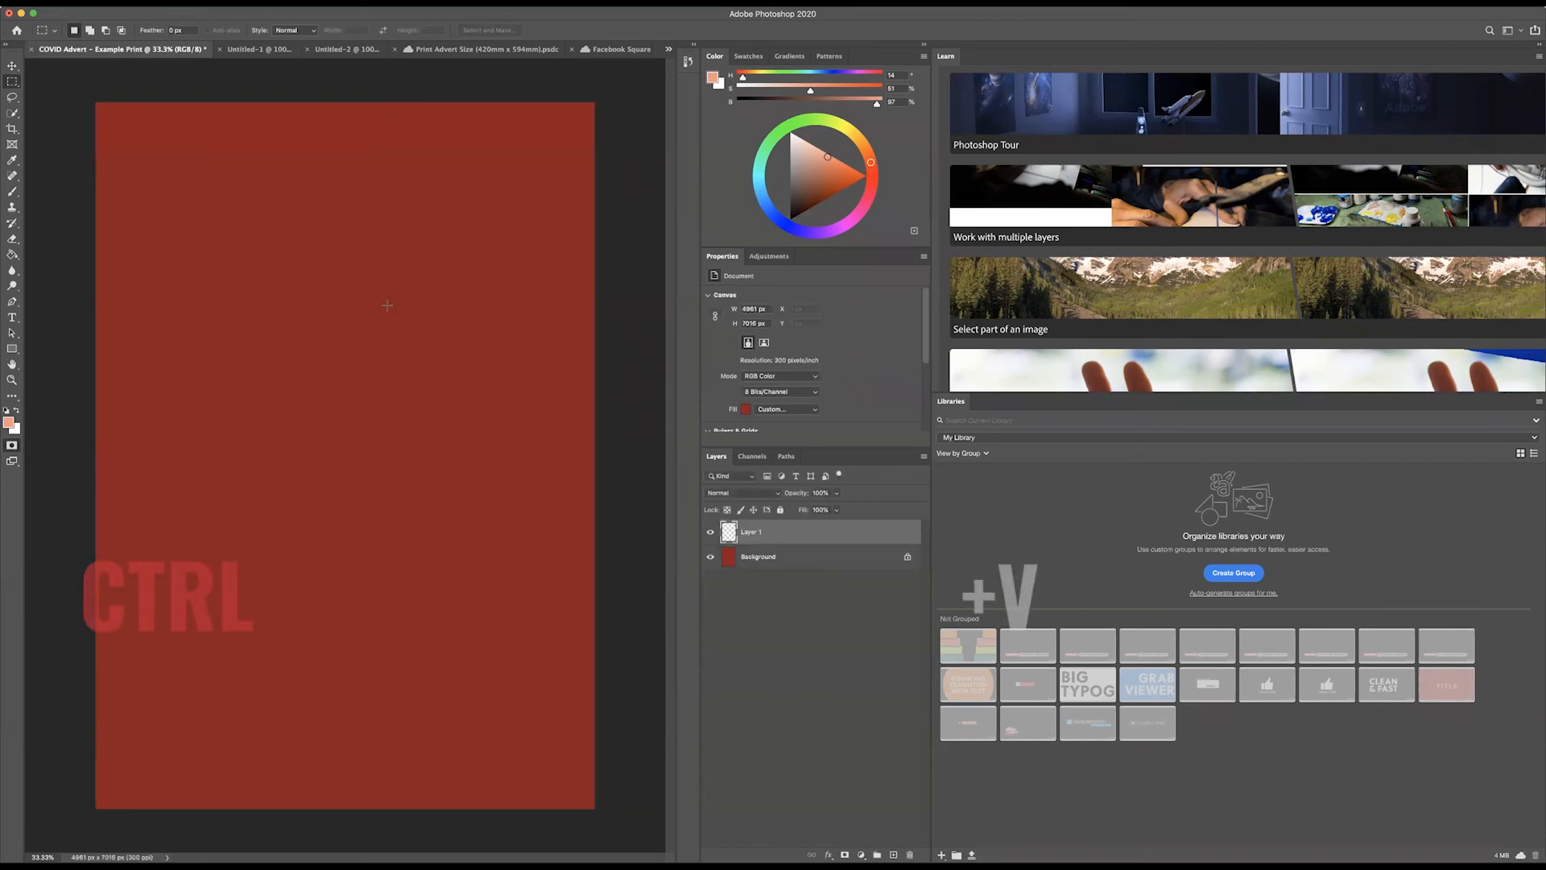
key(ctrl+v)
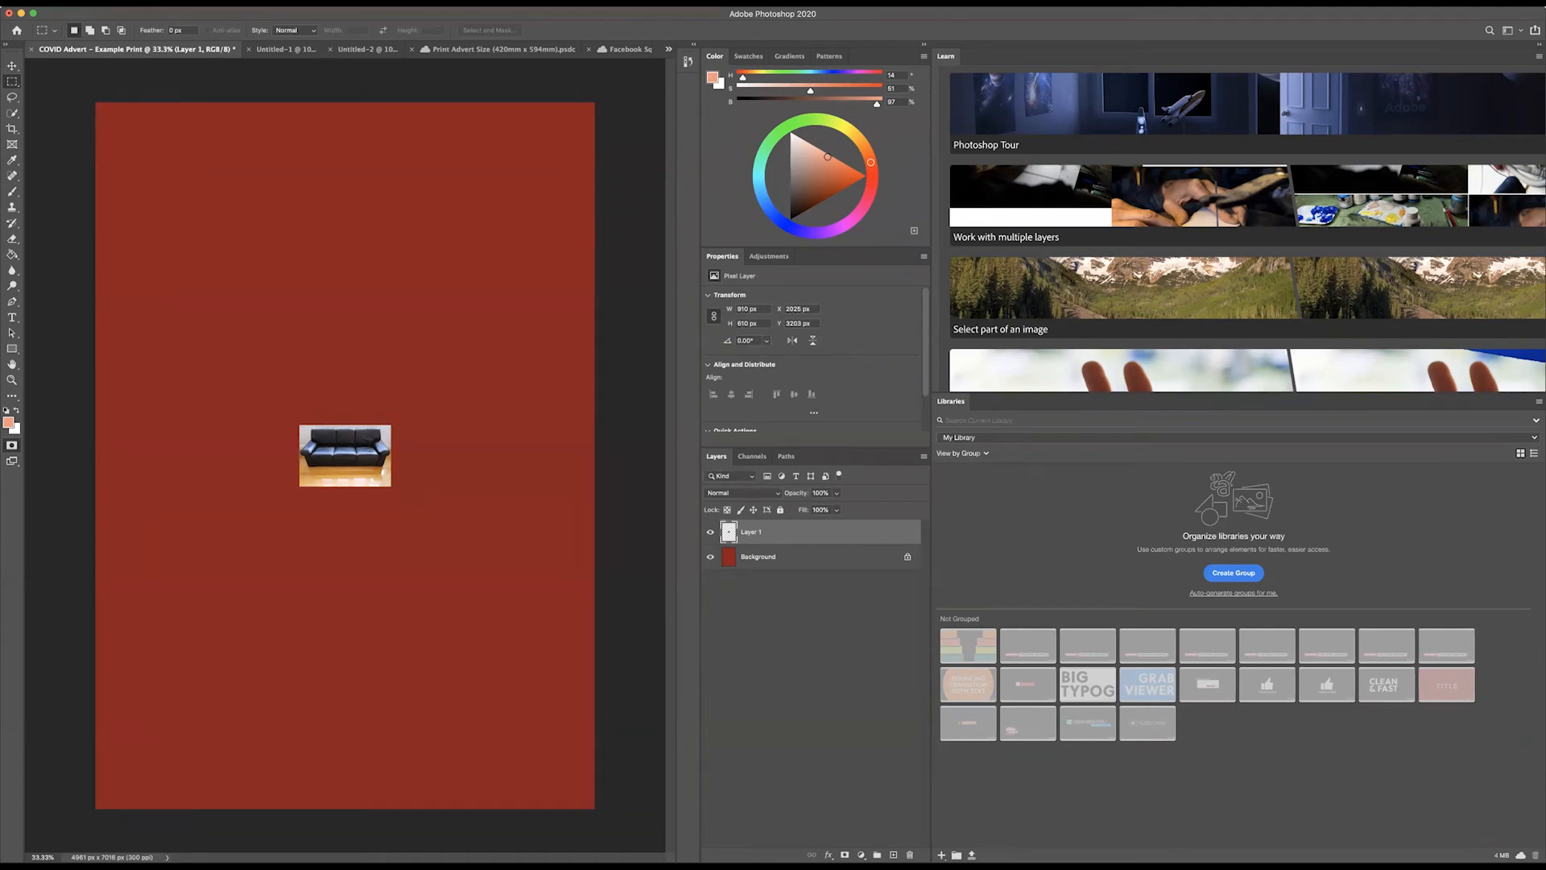
Step: Scale the pasted sofa picture to about 394% proportionally and centre it horizontally, slightly above the middle of the red page
click(120, 2)
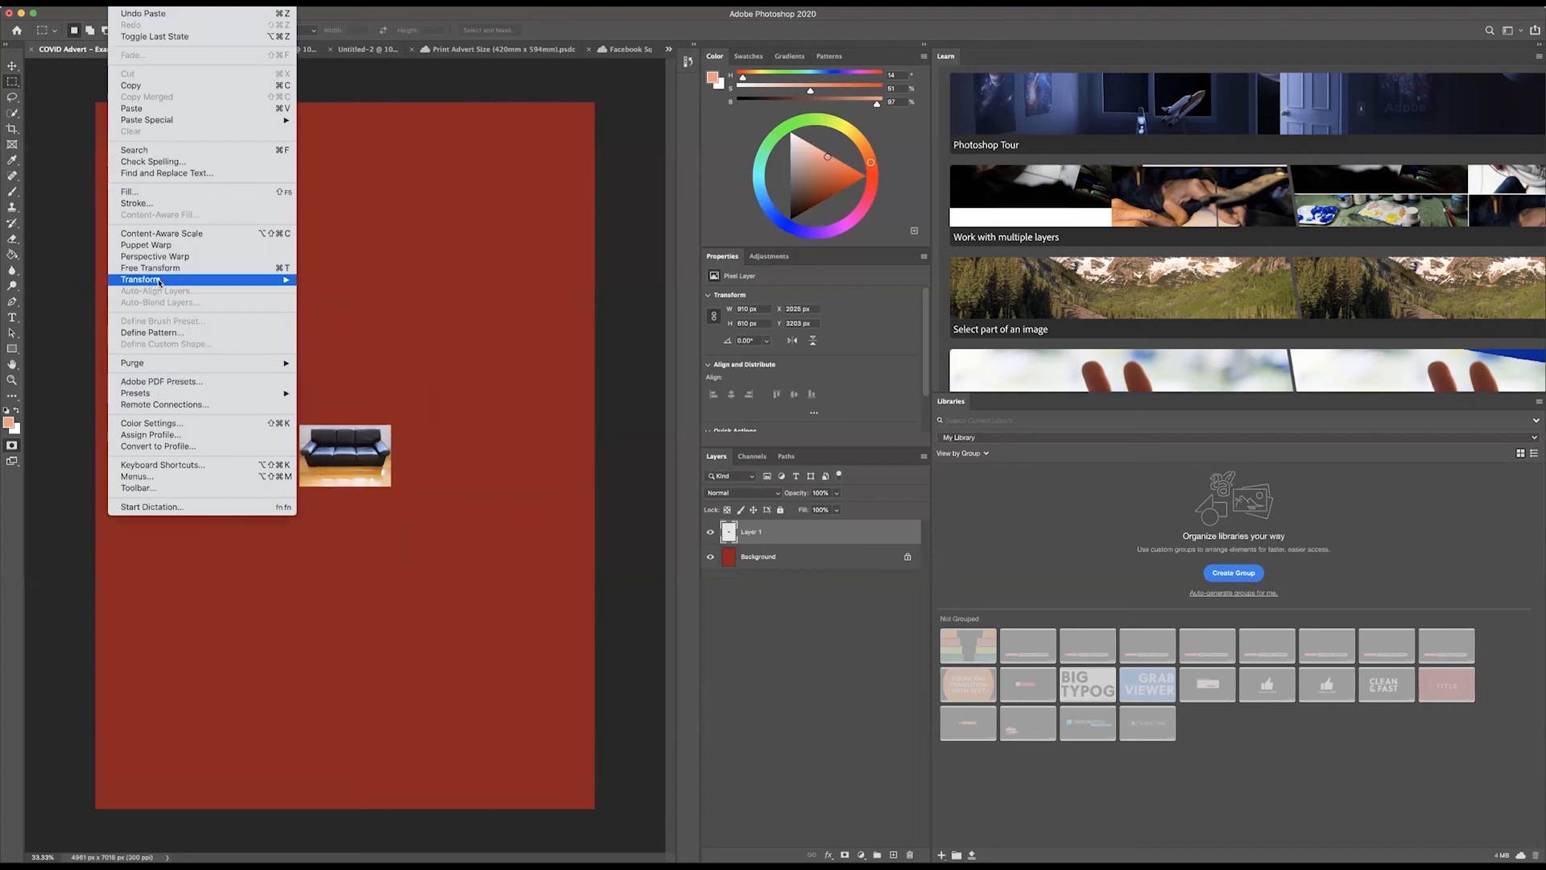
mouse_move(161, 279)
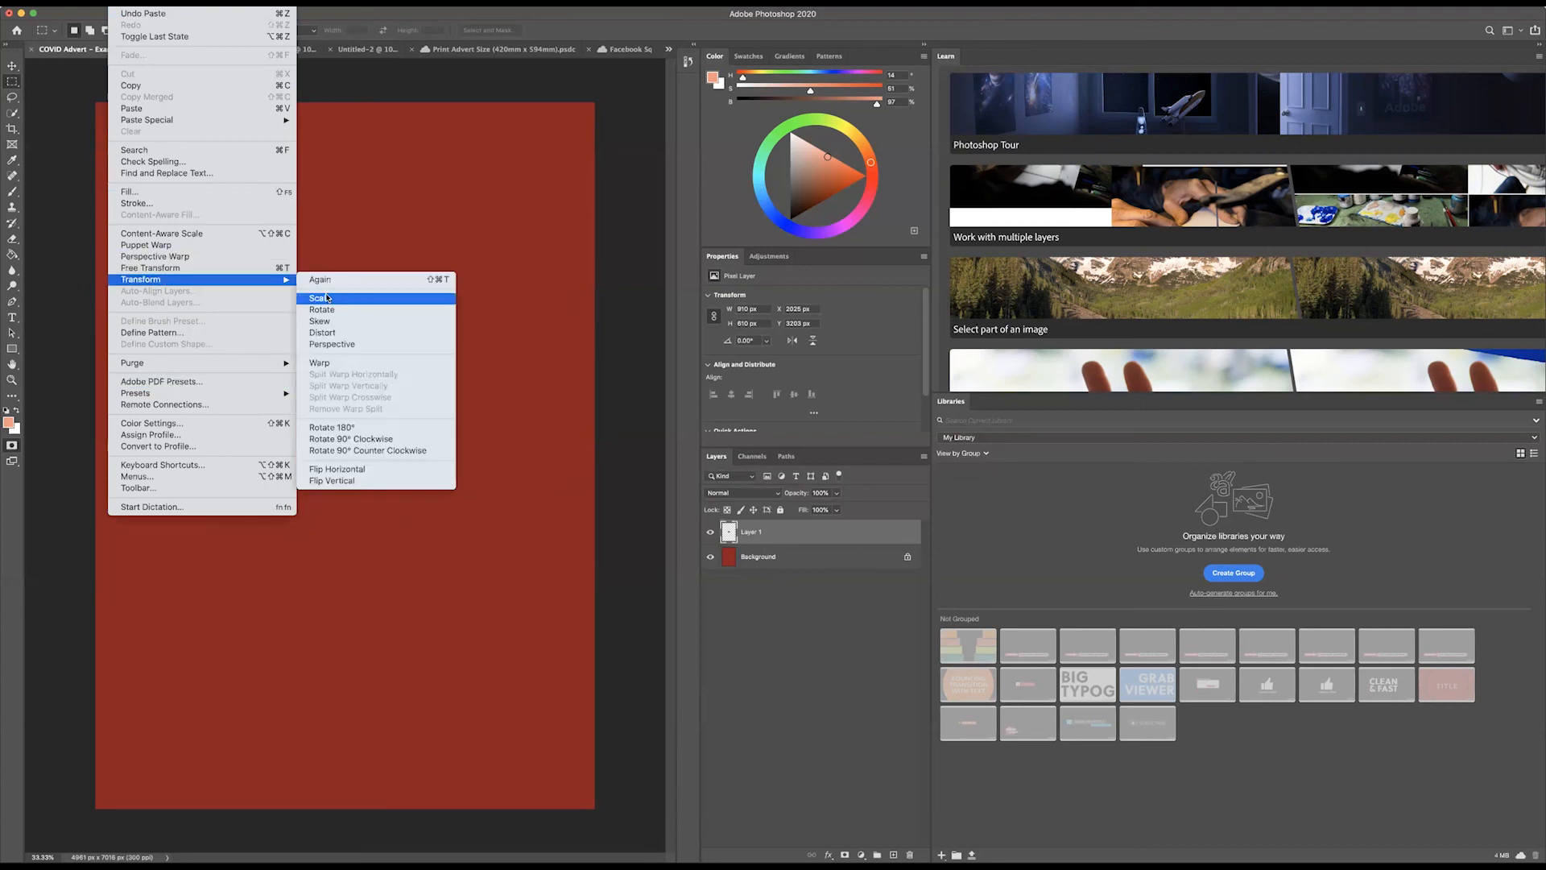
click(322, 299)
drag(298, 424, 124, 308)
drag(132, 365, 259, 372)
drag(253, 314, 157, 251)
drag(390, 403, 393, 411)
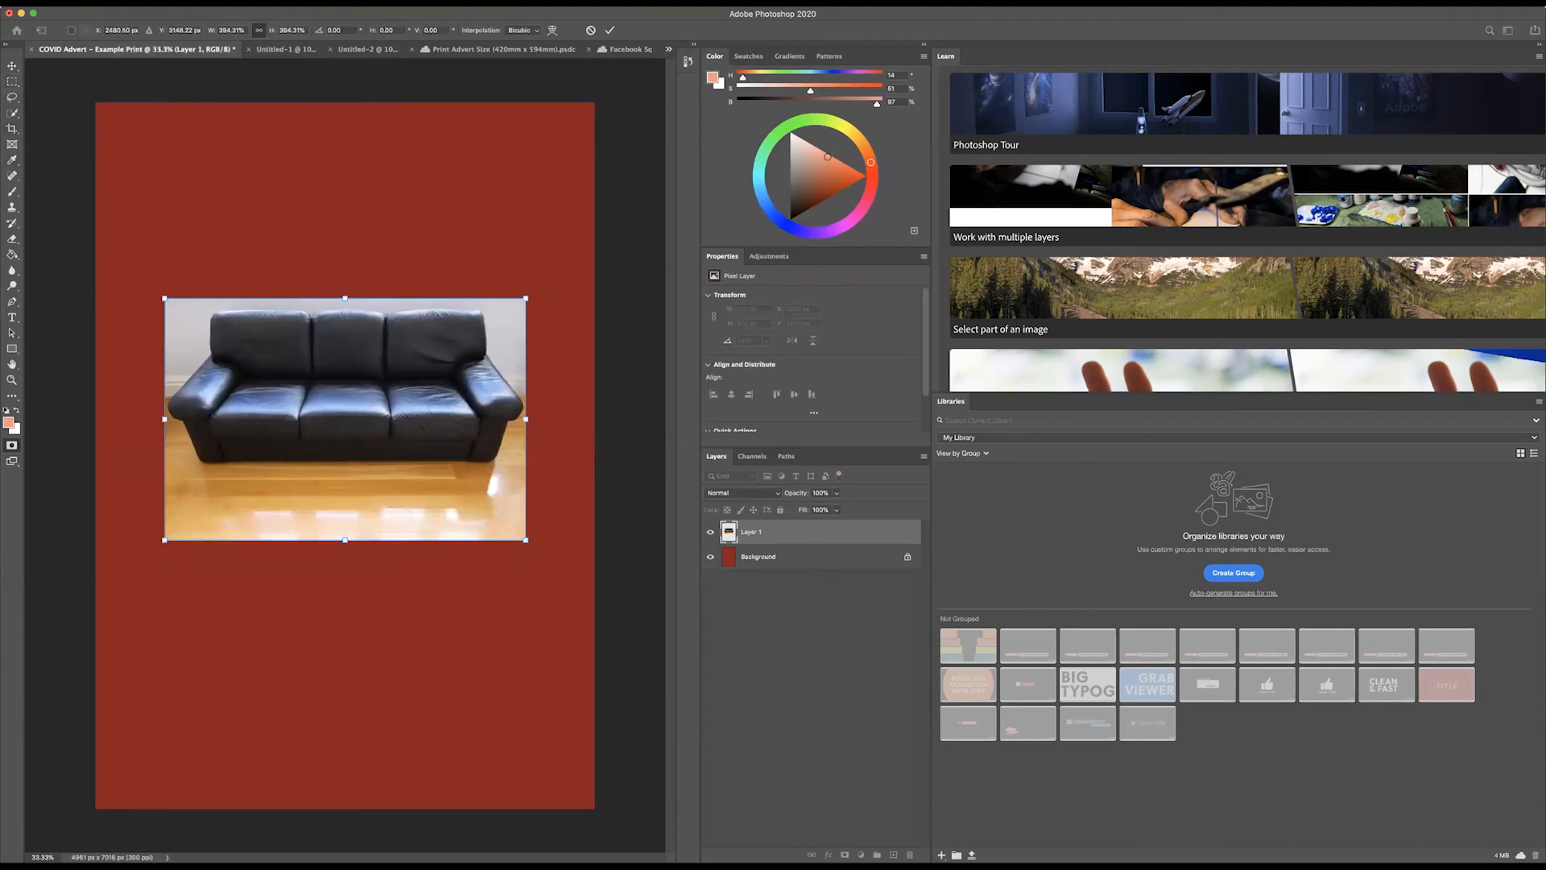
key(Return)
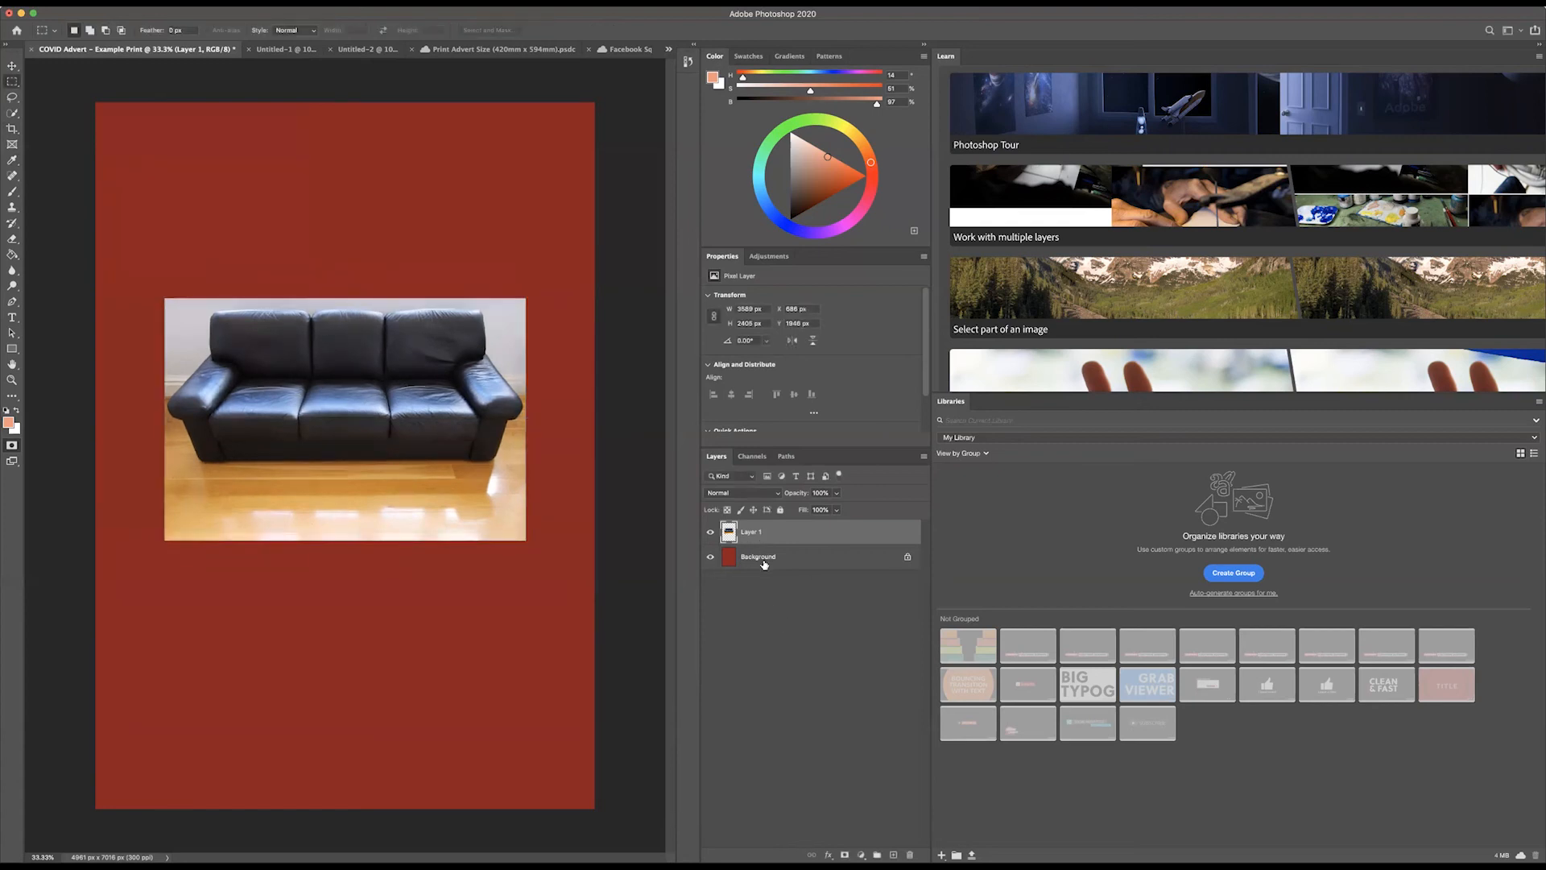
Step: Select the sofa's Layer 1 and add a layer mask to it
click(764, 564)
key(q)
click(760, 537)
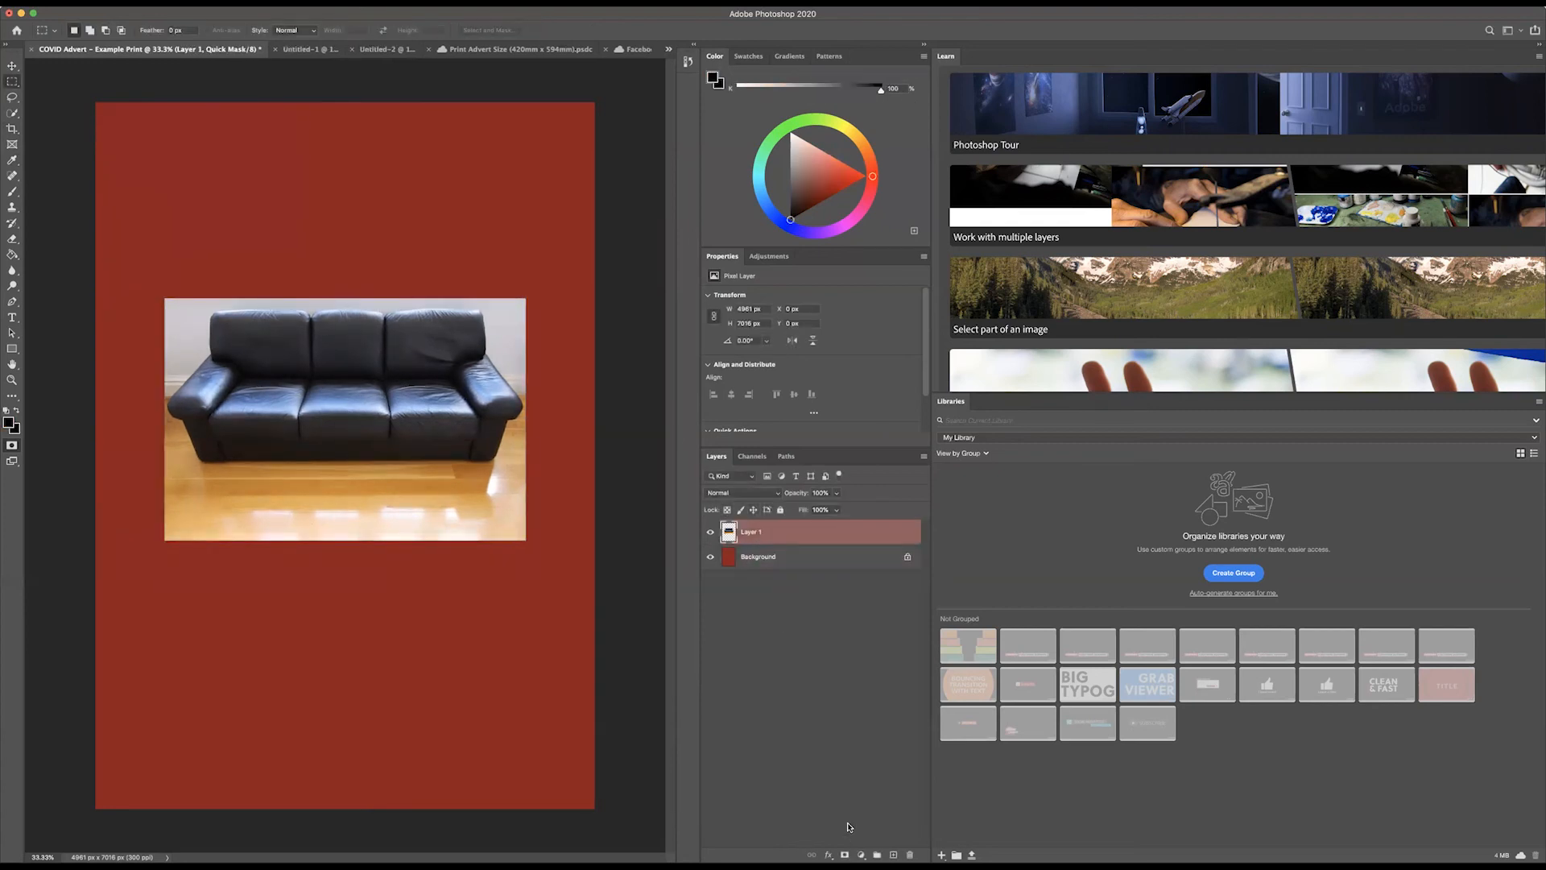
click(844, 854)
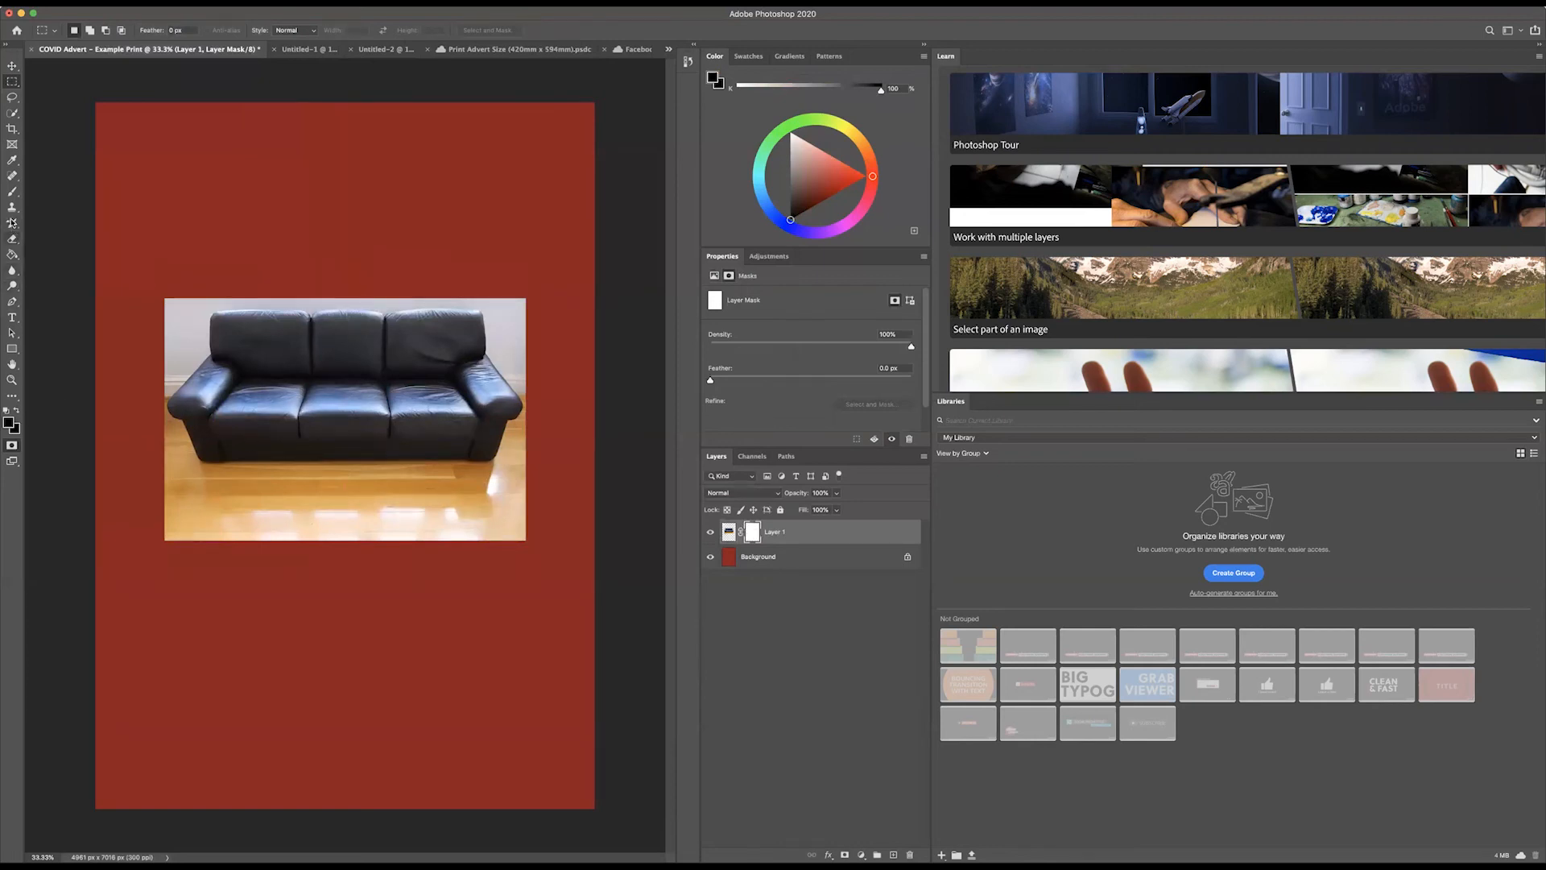
Step: Test a black brush dab on the mask at the sofa picture's corner and enlarge the brush to about 201 px
click(12, 193)
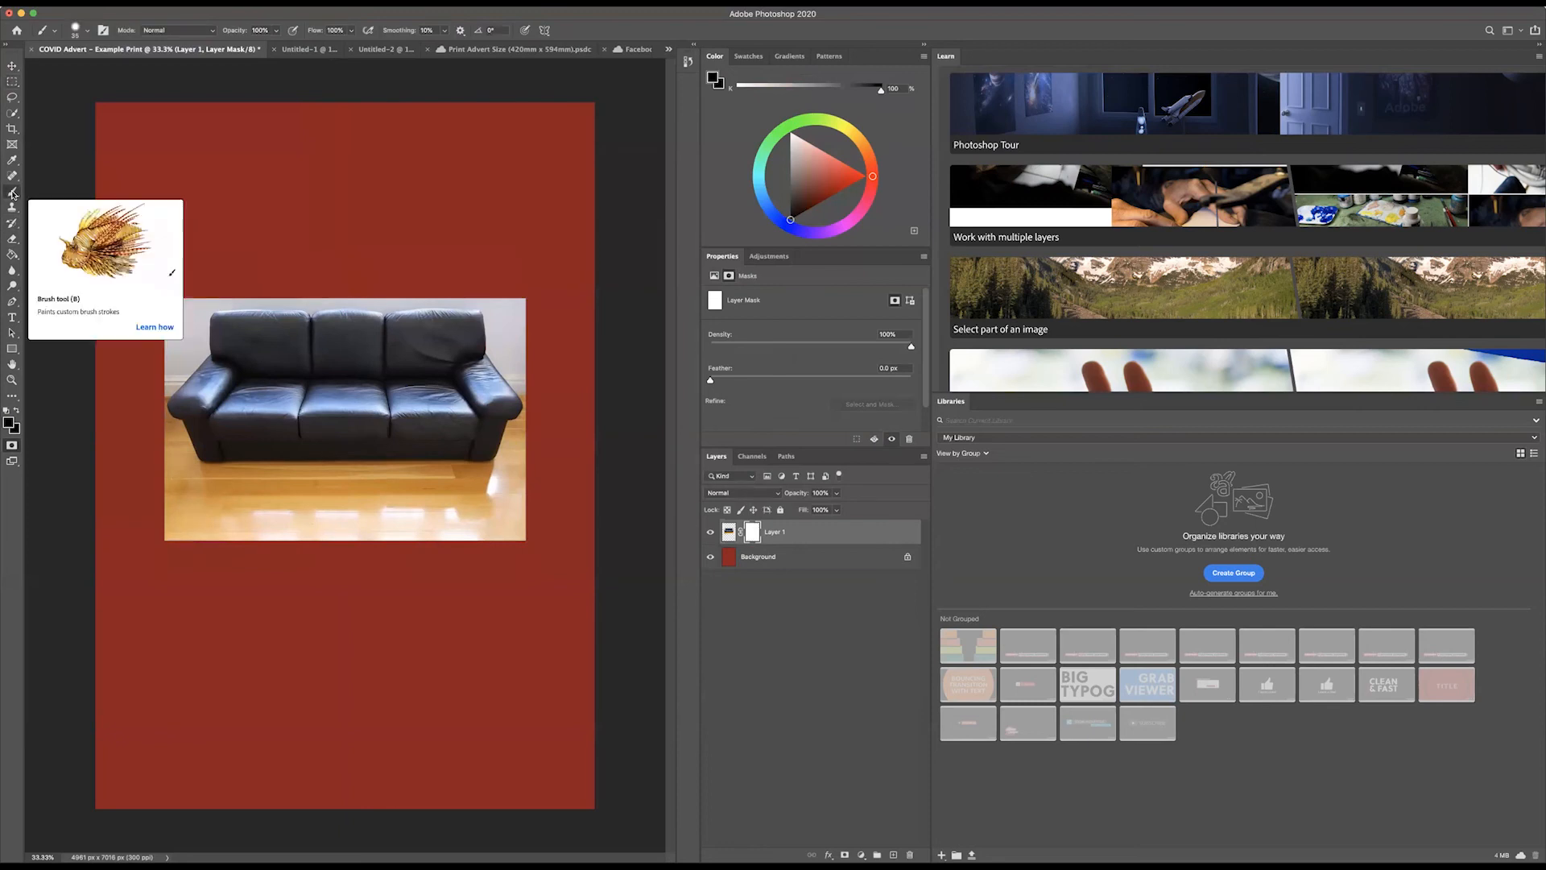
click(89, 32)
drag(79, 71, 108, 72)
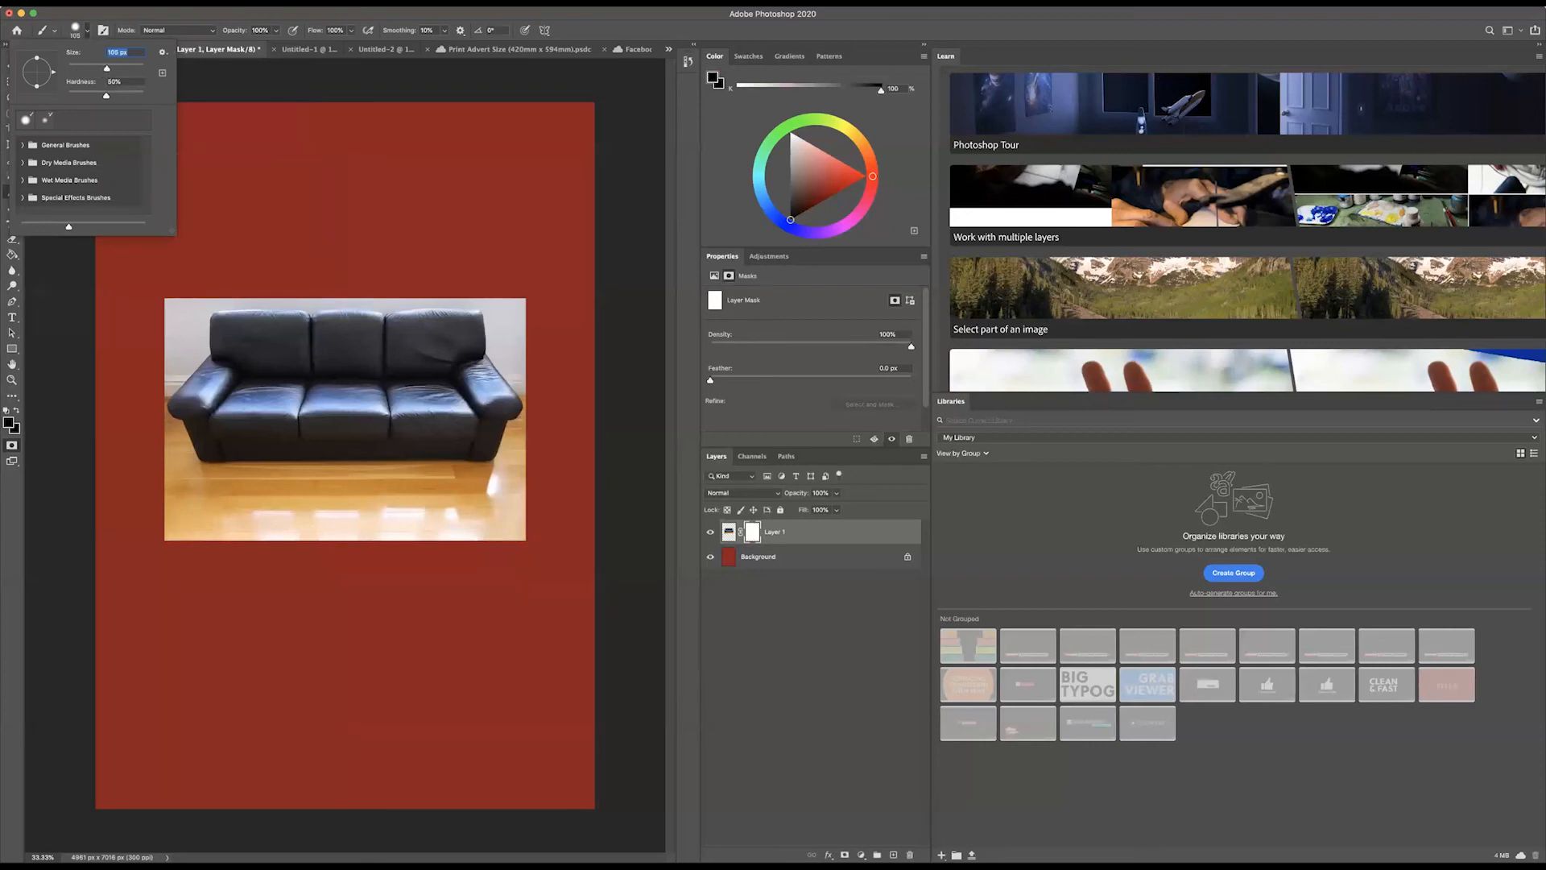
click(180, 314)
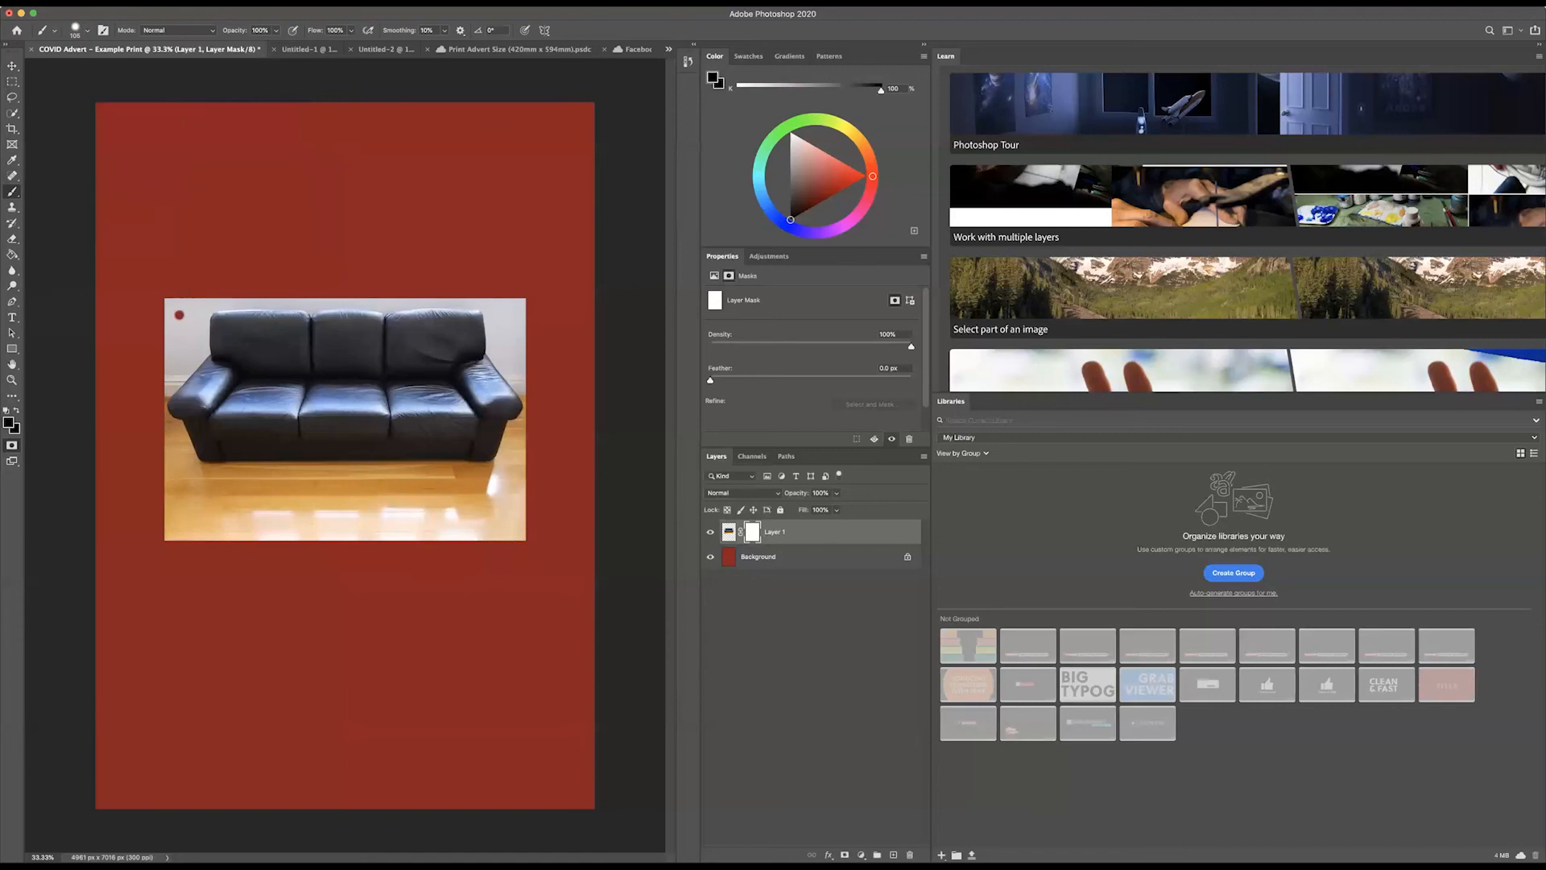
click(78, 28)
drag(108, 71, 125, 71)
key(Return)
Step: Paint black on the layer mask to hide the wall and floor around the sofa's sides, underside and back
drag(179, 315, 169, 380)
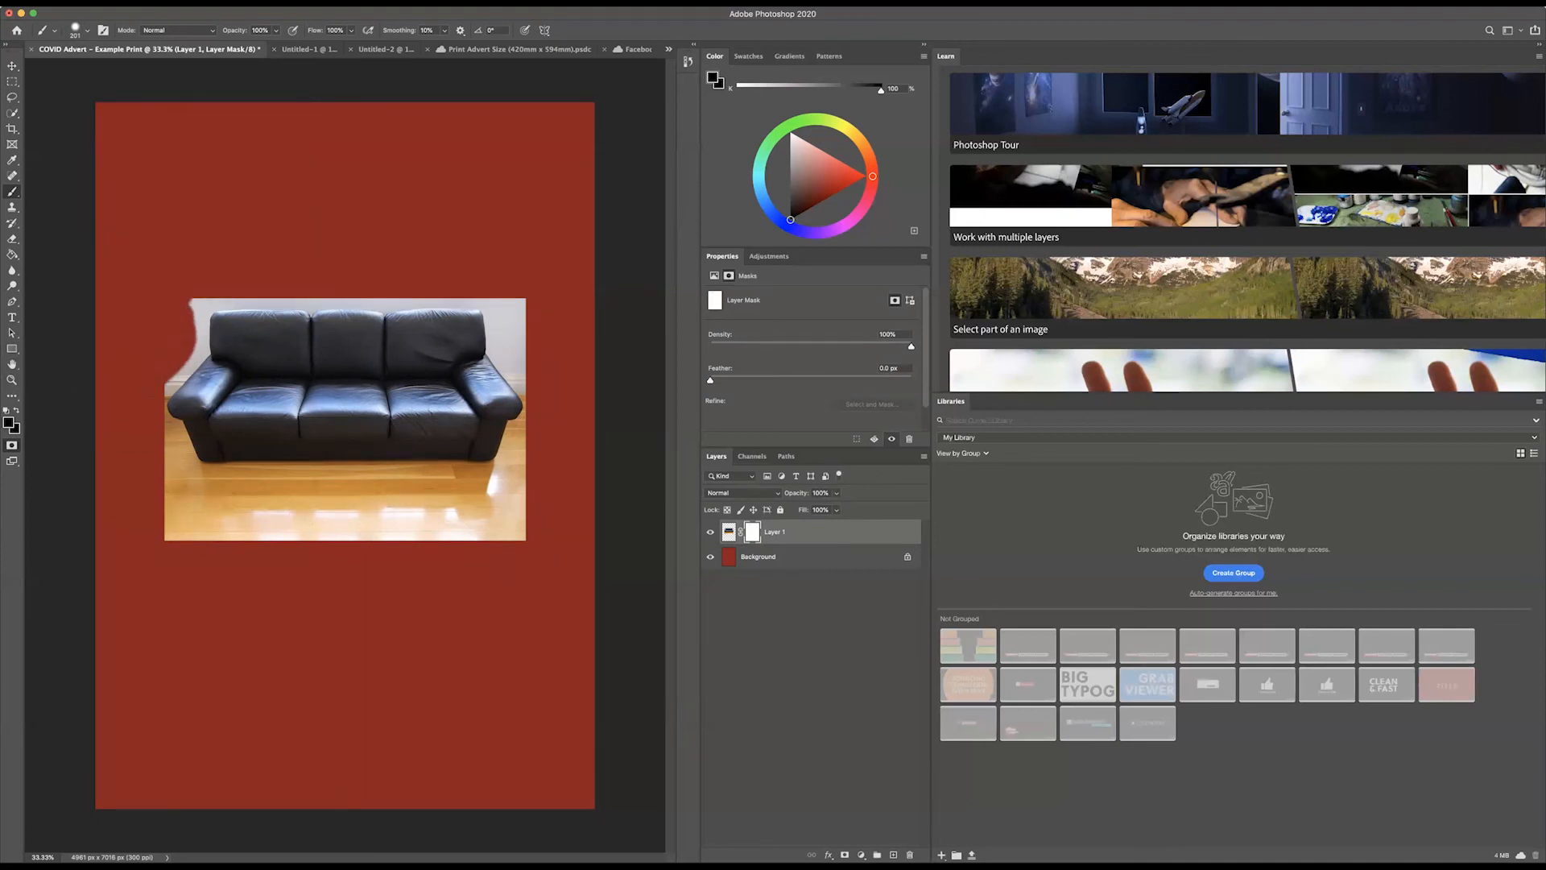
mouse_move(169, 479)
mouse_down()
mouse_move(242, 520)
mouse_move(322, 524)
mouse_move(181, 522)
mouse_move(320, 537)
mouse_move(406, 516)
mouse_move(193, 491)
mouse_move(234, 507)
mouse_move(178, 493)
mouse_move(170, 463)
mouse_move(190, 477)
mouse_move(511, 479)
mouse_move(476, 501)
mouse_move(515, 504)
mouse_move(499, 538)
mouse_move(338, 539)
mouse_move(475, 509)
mouse_move(451, 490)
mouse_move(209, 470)
mouse_move(173, 455)
mouse_move(171, 431)
mouse_up()
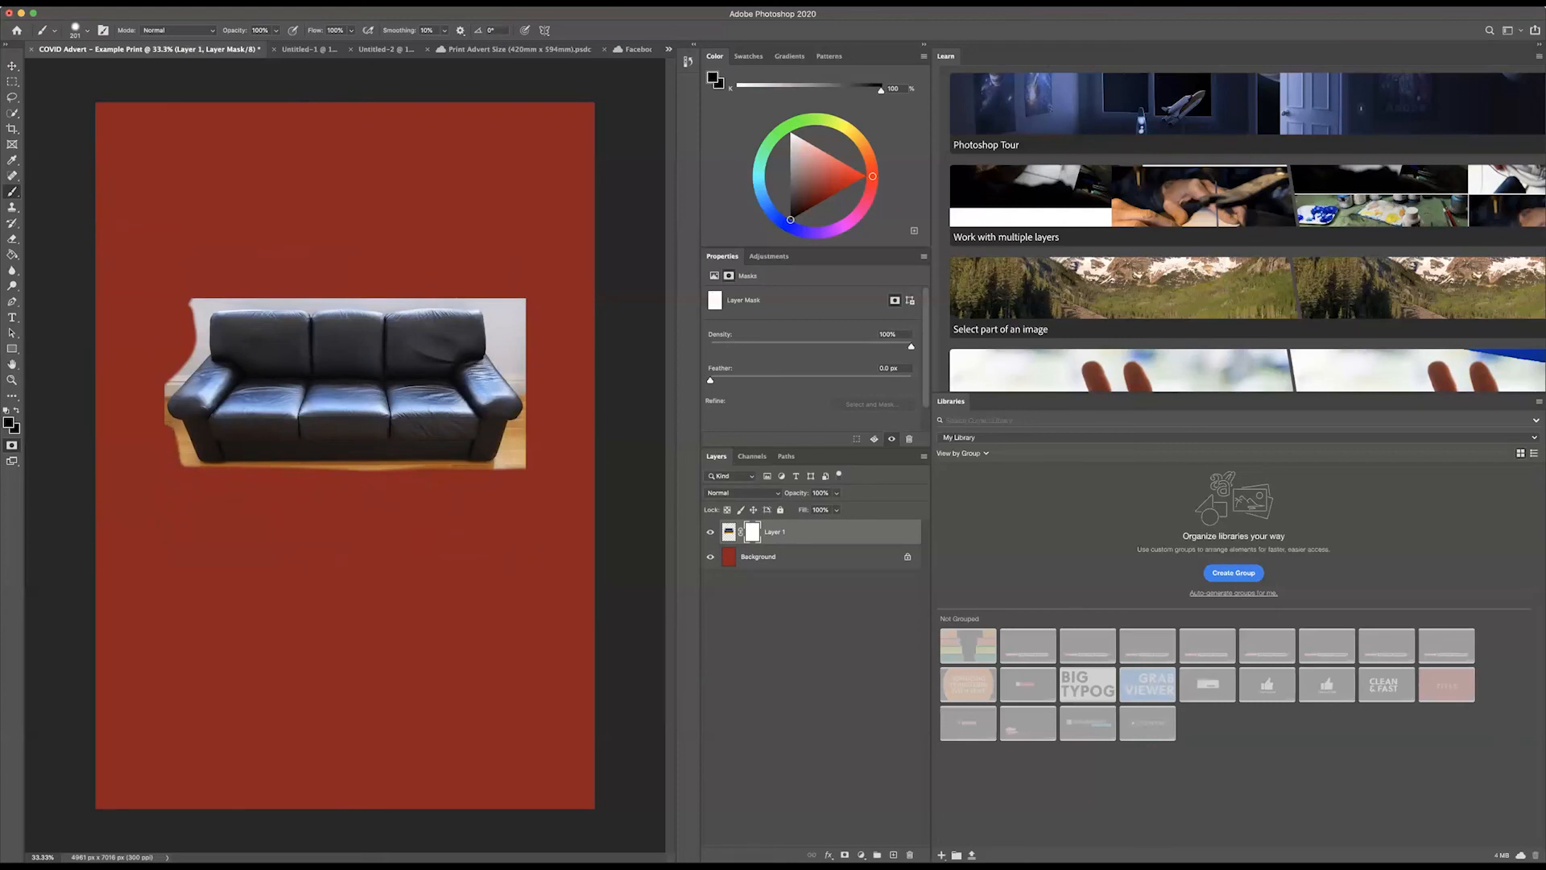
mouse_move(196, 302)
mouse_down()
mouse_move(198, 330)
mouse_move(205, 303)
mouse_move(519, 307)
mouse_move(514, 362)
mouse_move(504, 343)
mouse_move(519, 378)
mouse_up()
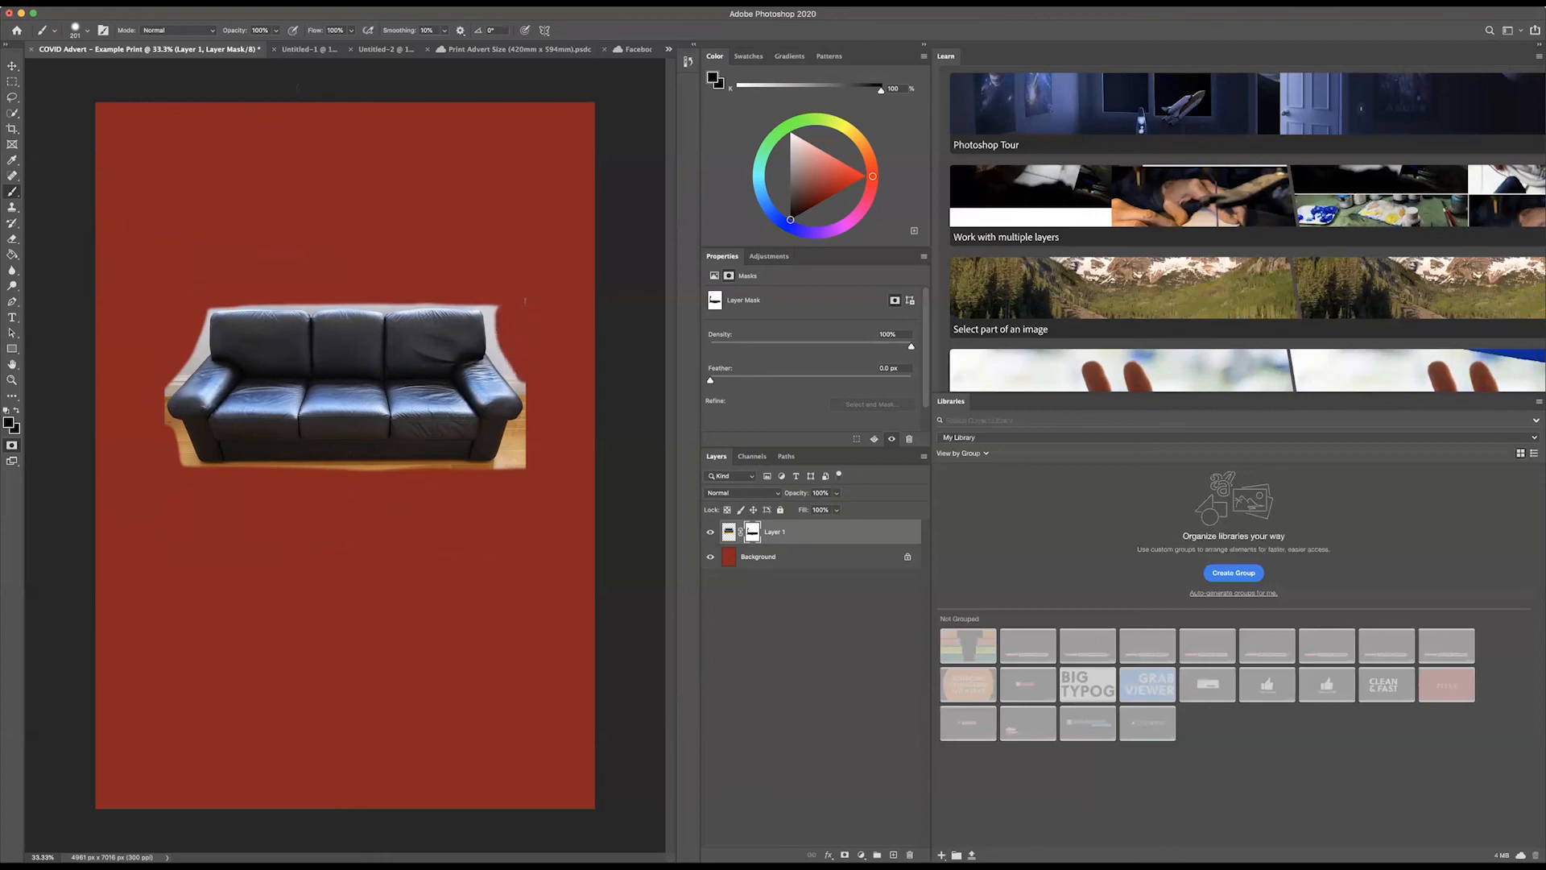
Step: Switch to the Untitled-1 sofa document, try a brush stroke beside the sofa and undo it
click(305, 50)
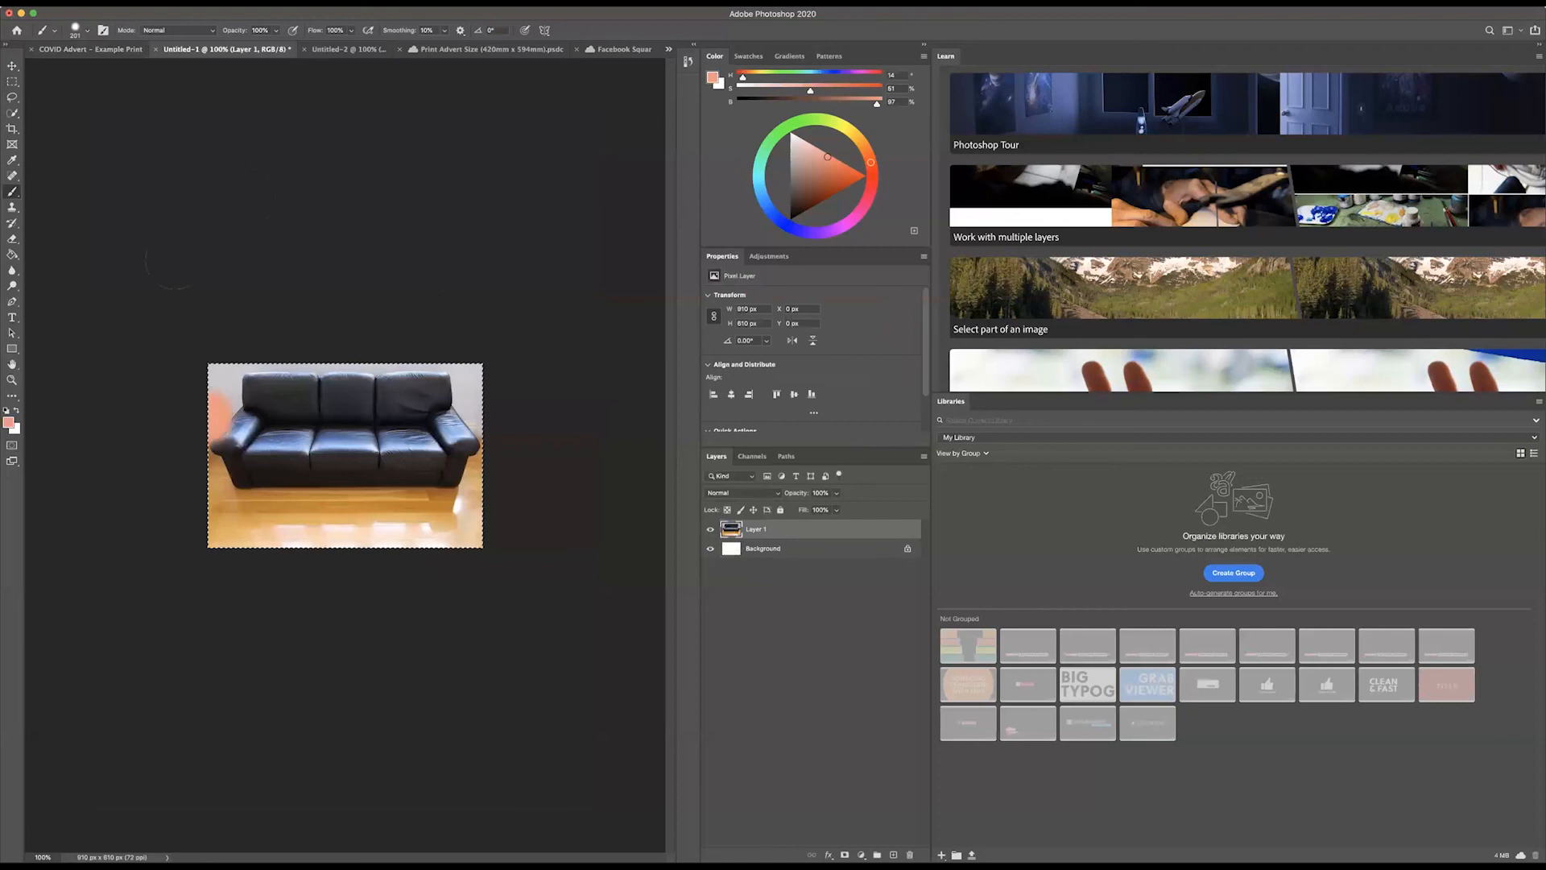
drag(198, 420, 205, 418)
click(124, 2)
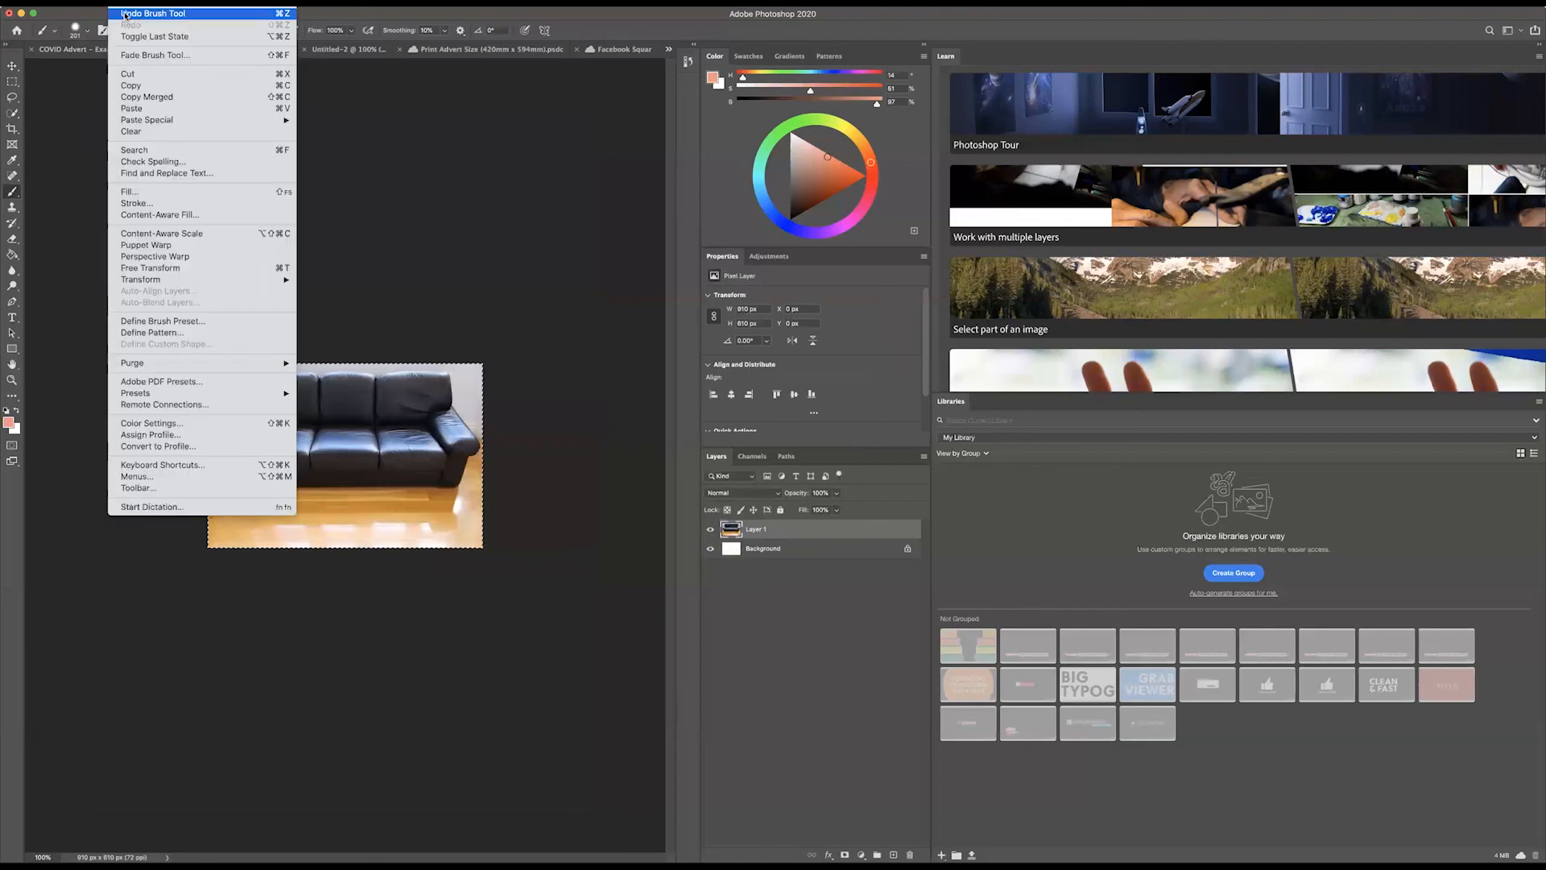
click(455, 302)
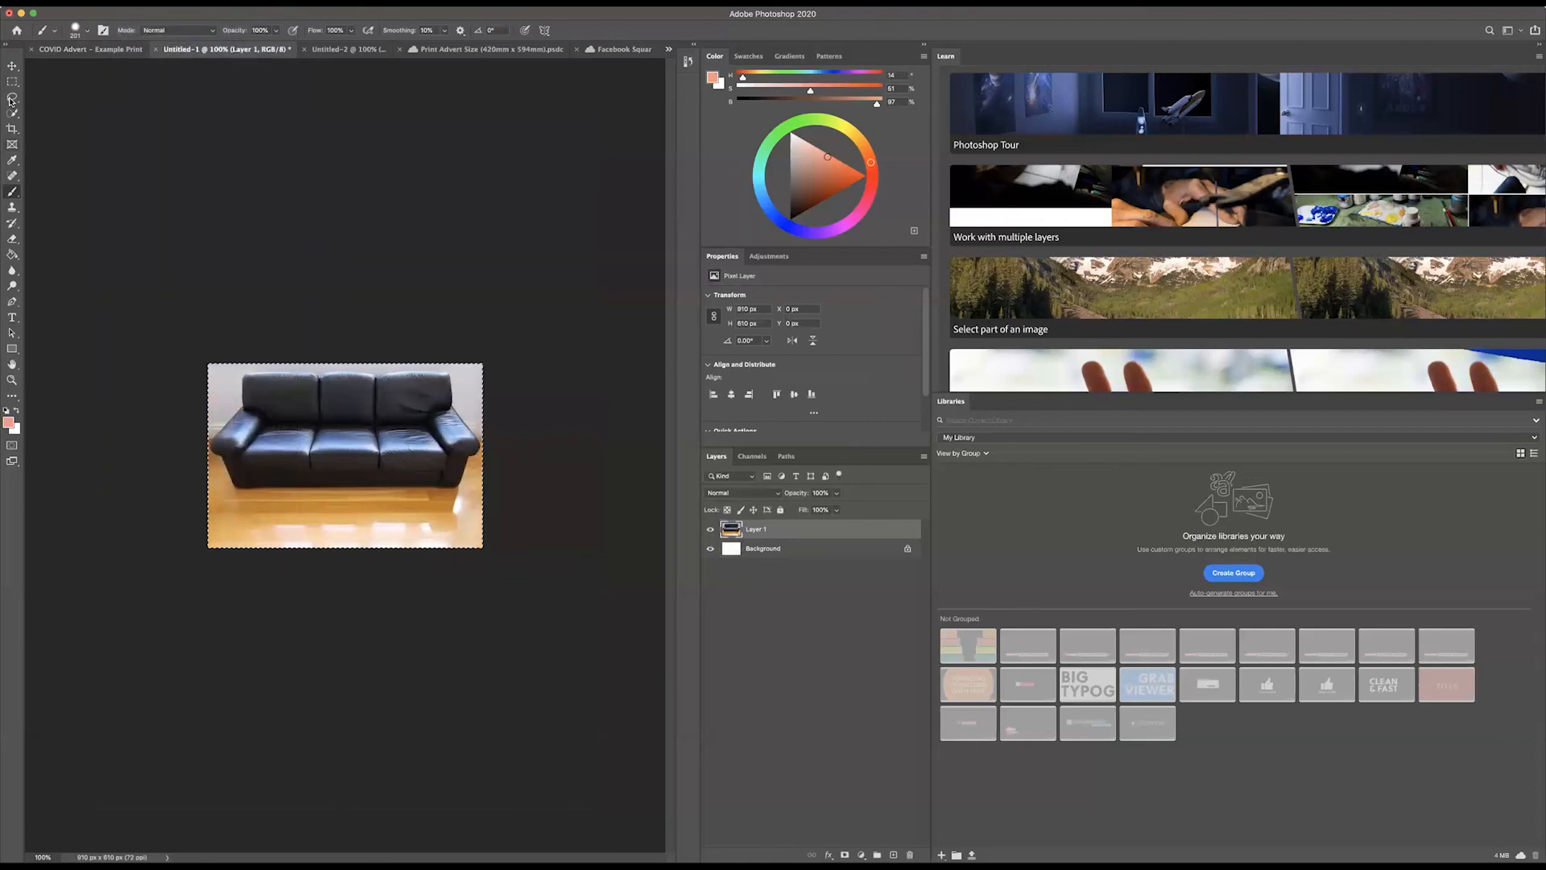
Step: Clear the rectangular selection around the sofa picture
click(12, 66)
click(206, 291)
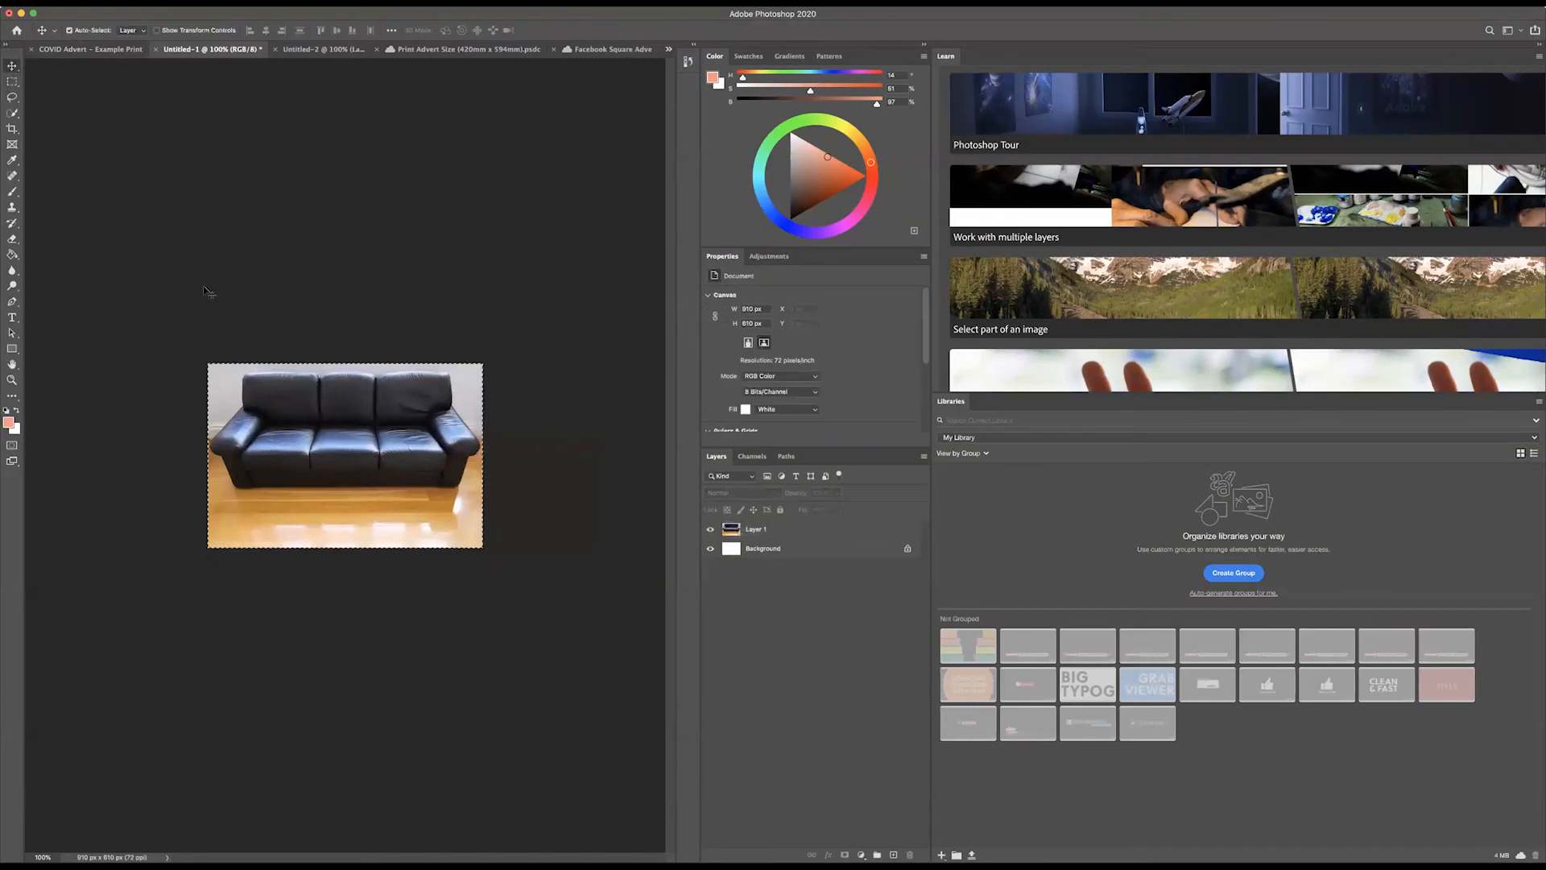
key(m)
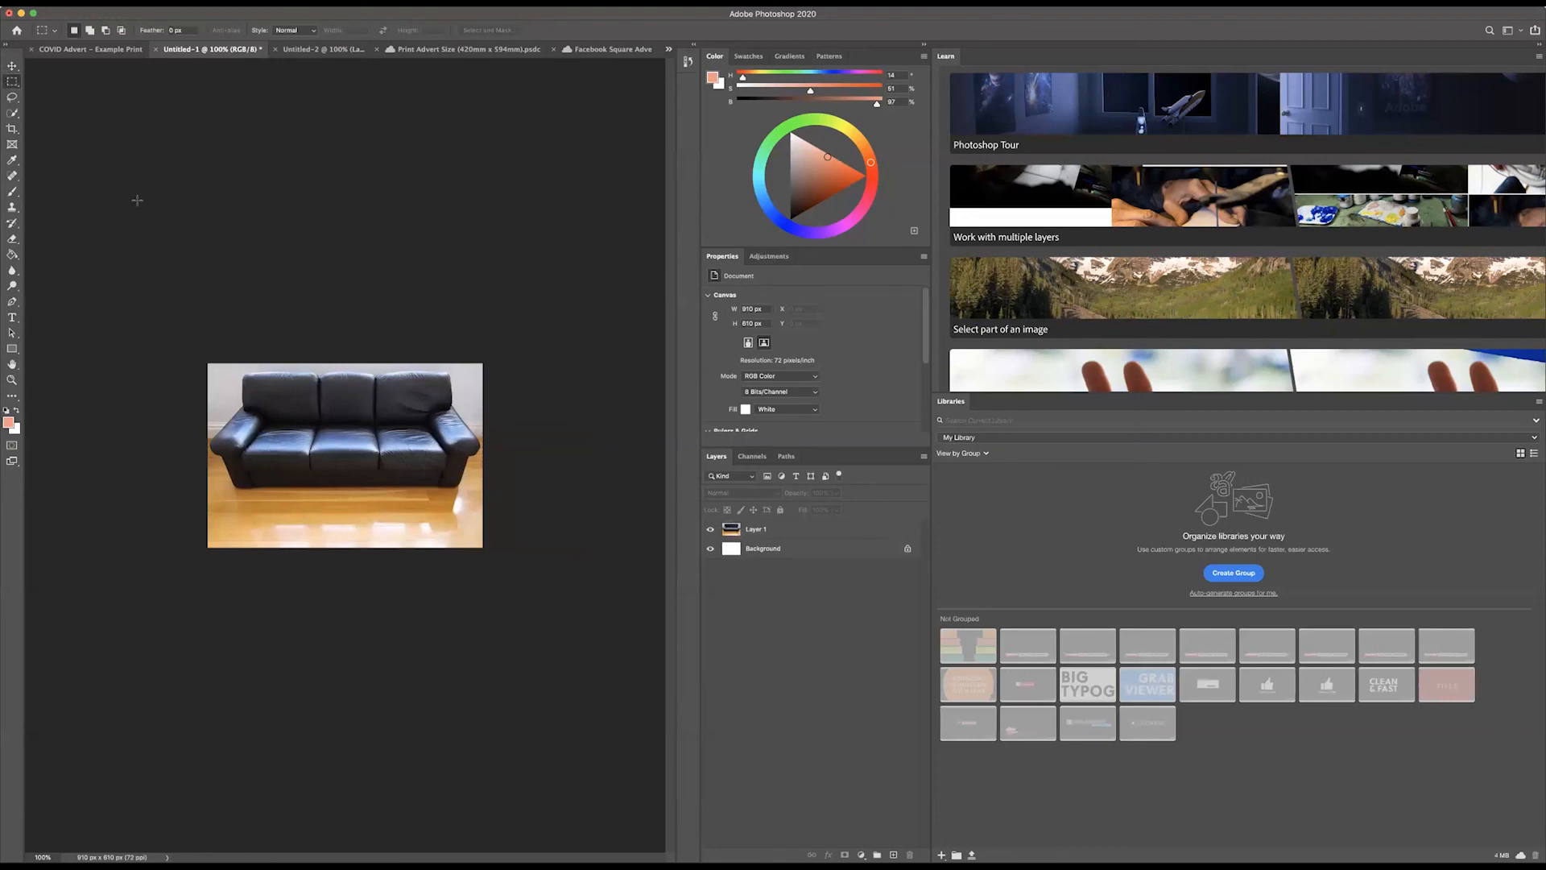
Step: Select the whole sofa on Layer 1 with the Quick Selection tool, working at 200% zoom
click(12, 114)
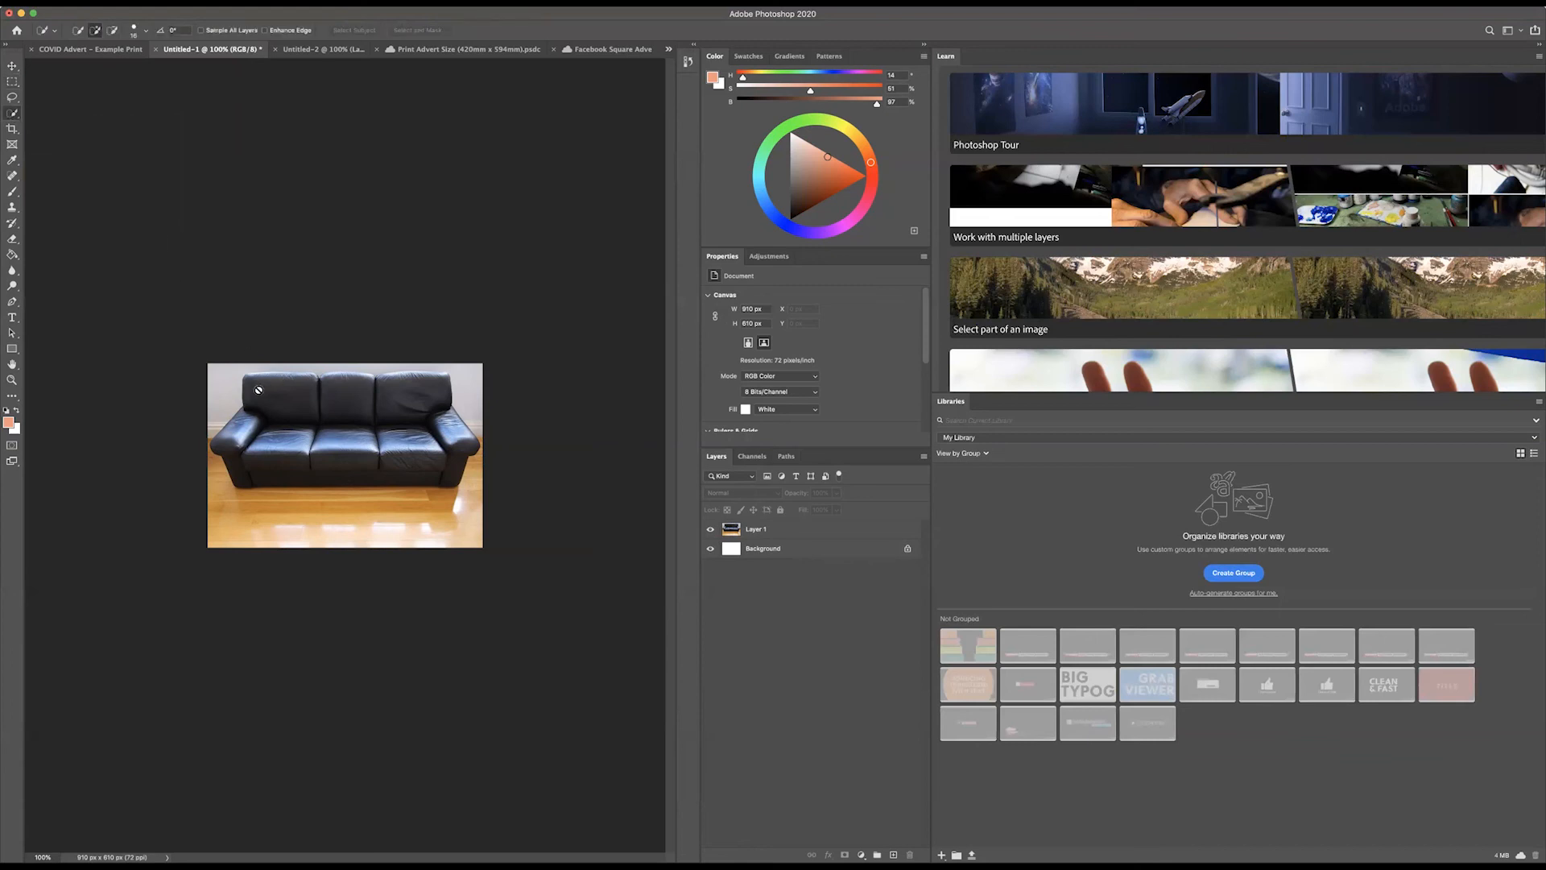
click(753, 531)
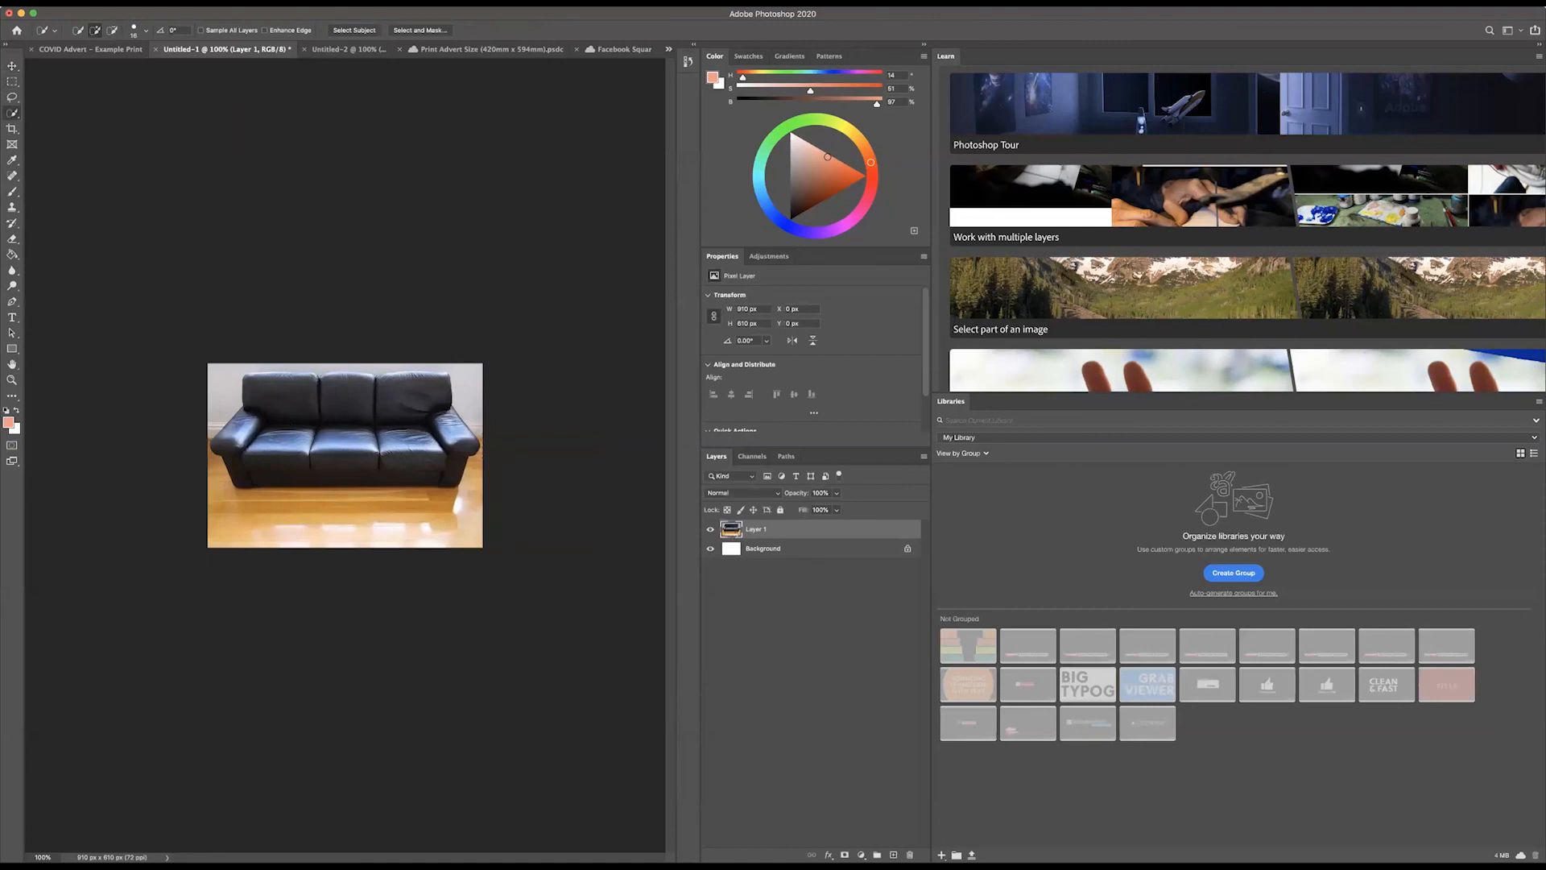
click(330, 2)
click(355, 92)
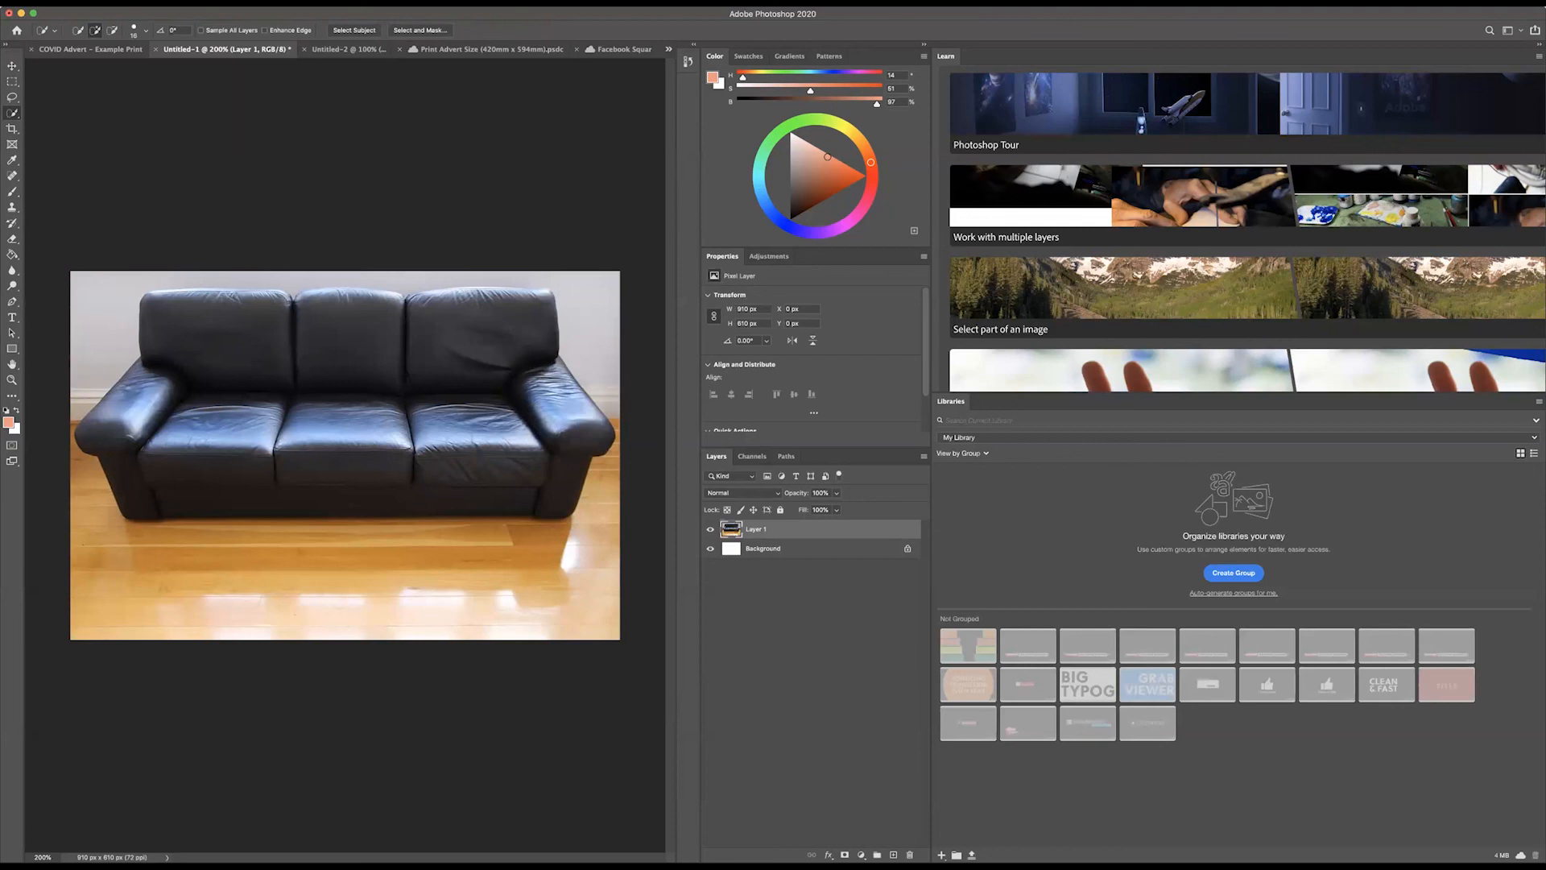
mouse_move(113, 415)
mouse_down()
mouse_move(157, 372)
mouse_move(161, 336)
mouse_move(187, 326)
mouse_move(528, 354)
mouse_move(556, 418)
mouse_move(536, 505)
mouse_move(522, 480)
mouse_move(322, 515)
mouse_up()
drag(348, 496, 270, 367)
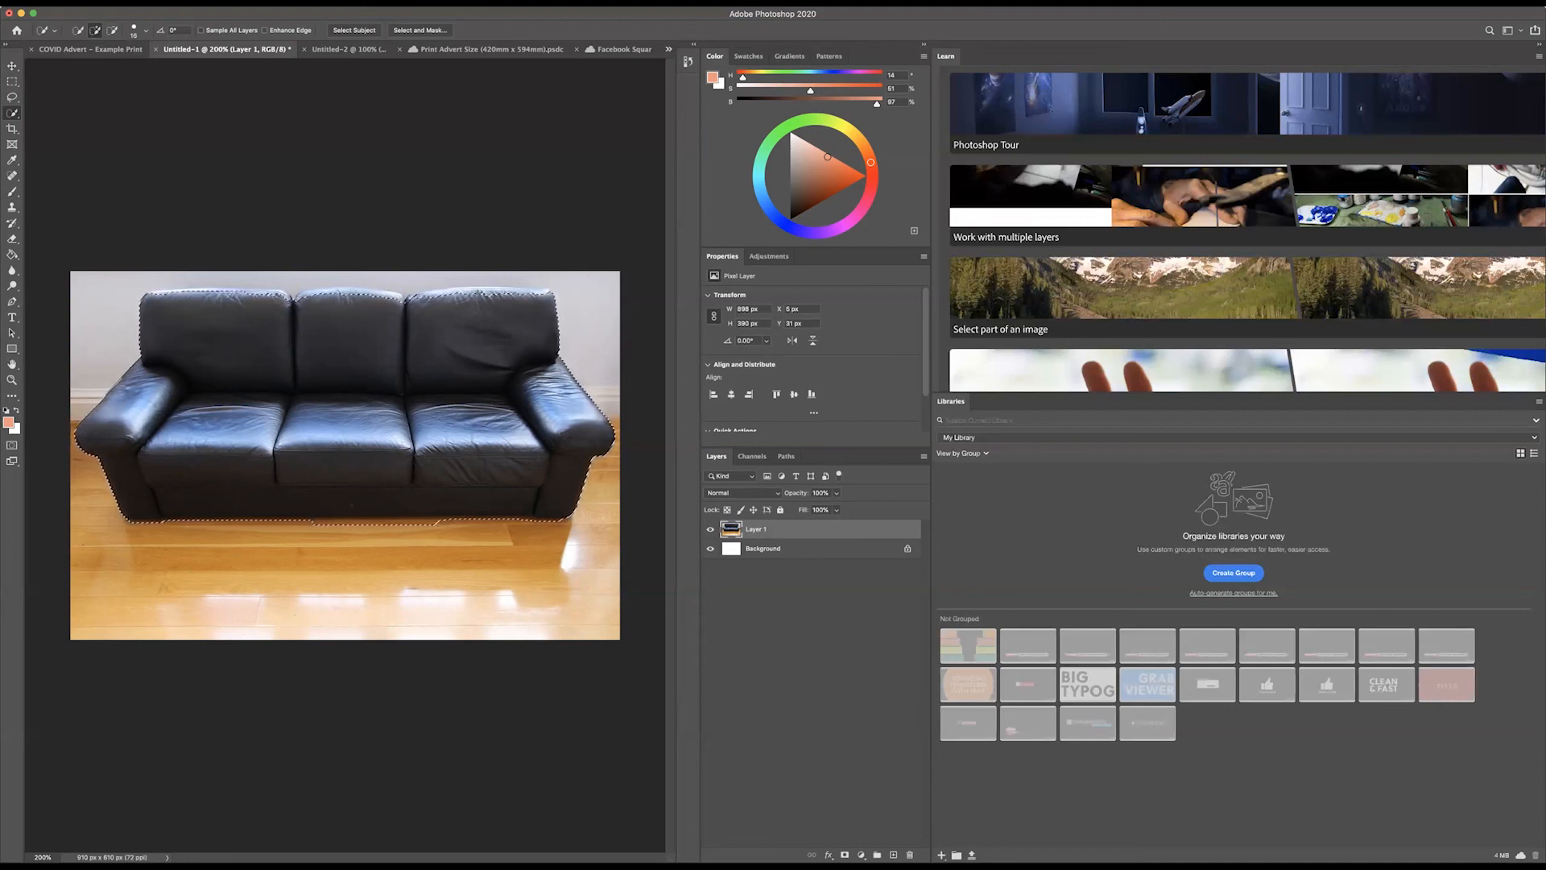
Step: Reduce the Quick Selection brush size to about 10 px
click(145, 31)
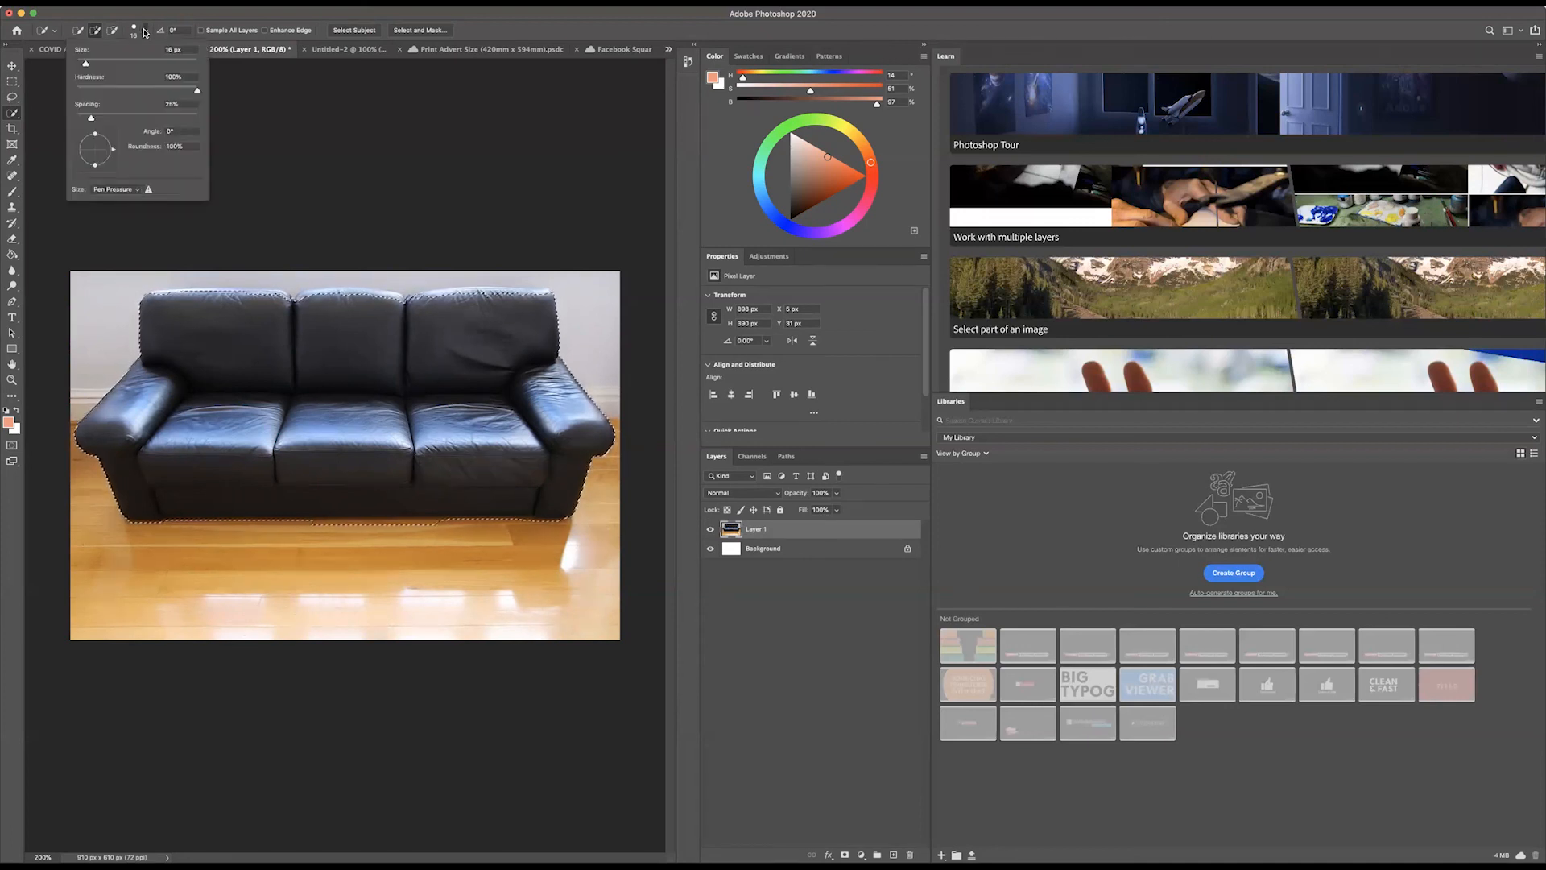
drag(87, 64, 81, 64)
key(Return)
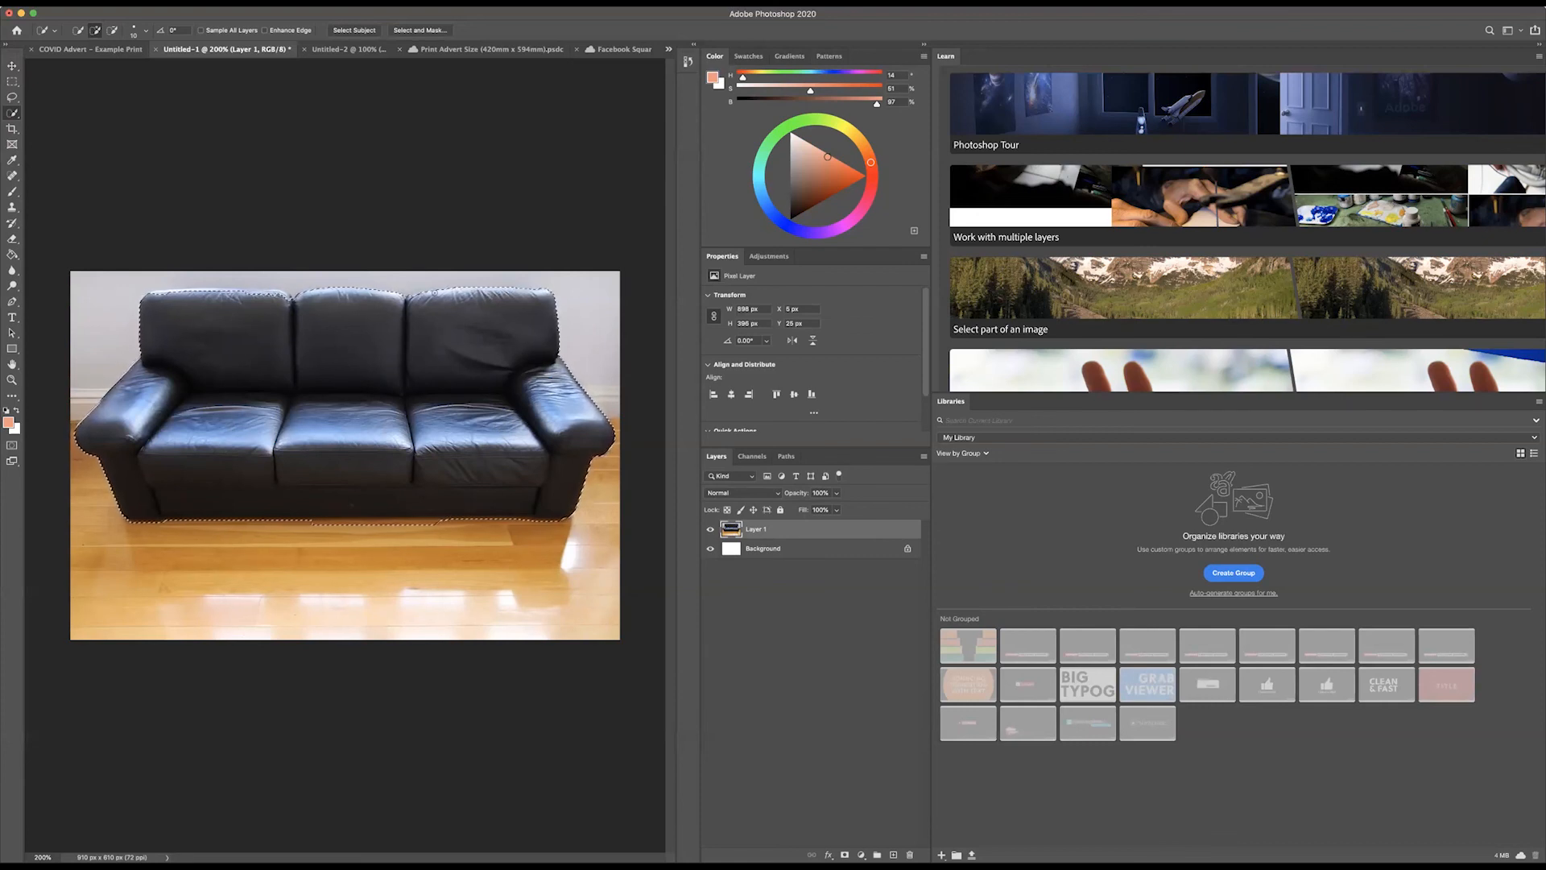
Step: Try repeatedly to add the upper edge of the sofa's back to the selection, undoing each attempt
click(250, 293)
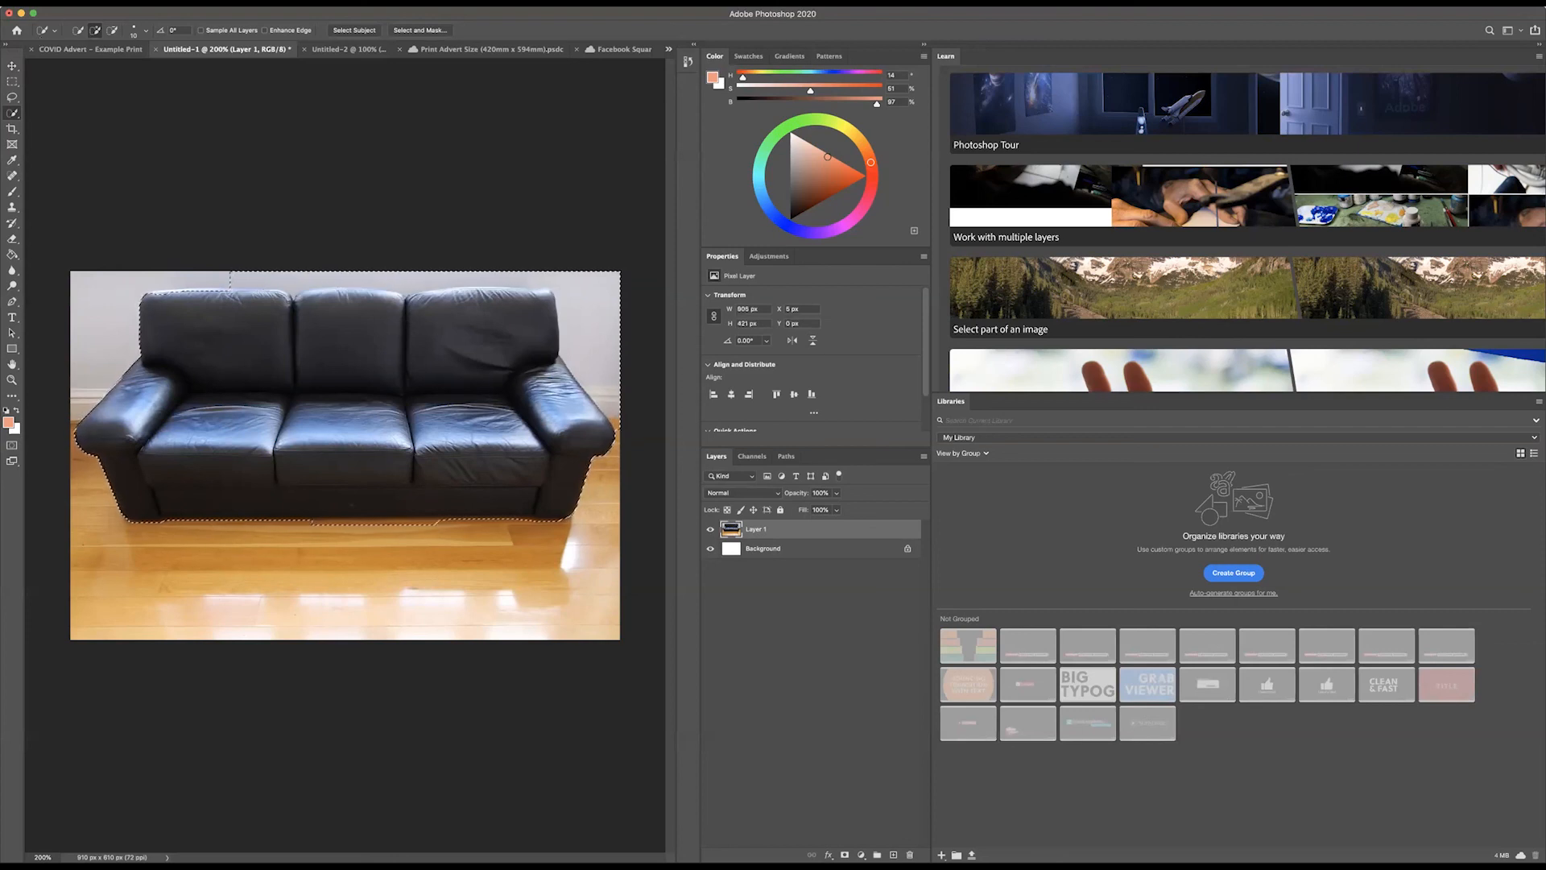
click(121, 3)
click(126, 14)
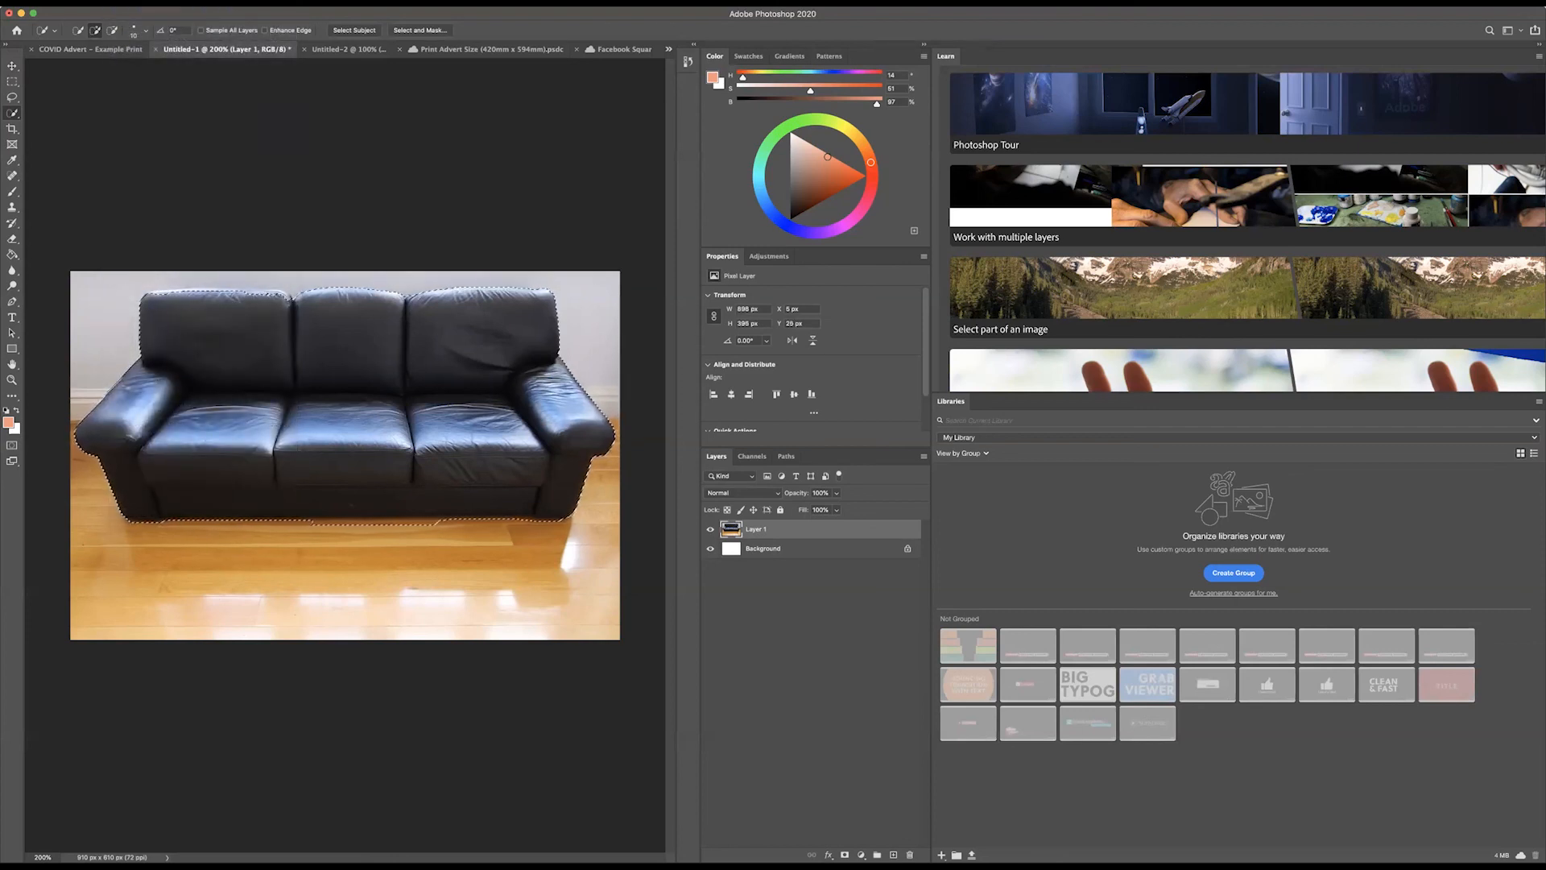
click(250, 292)
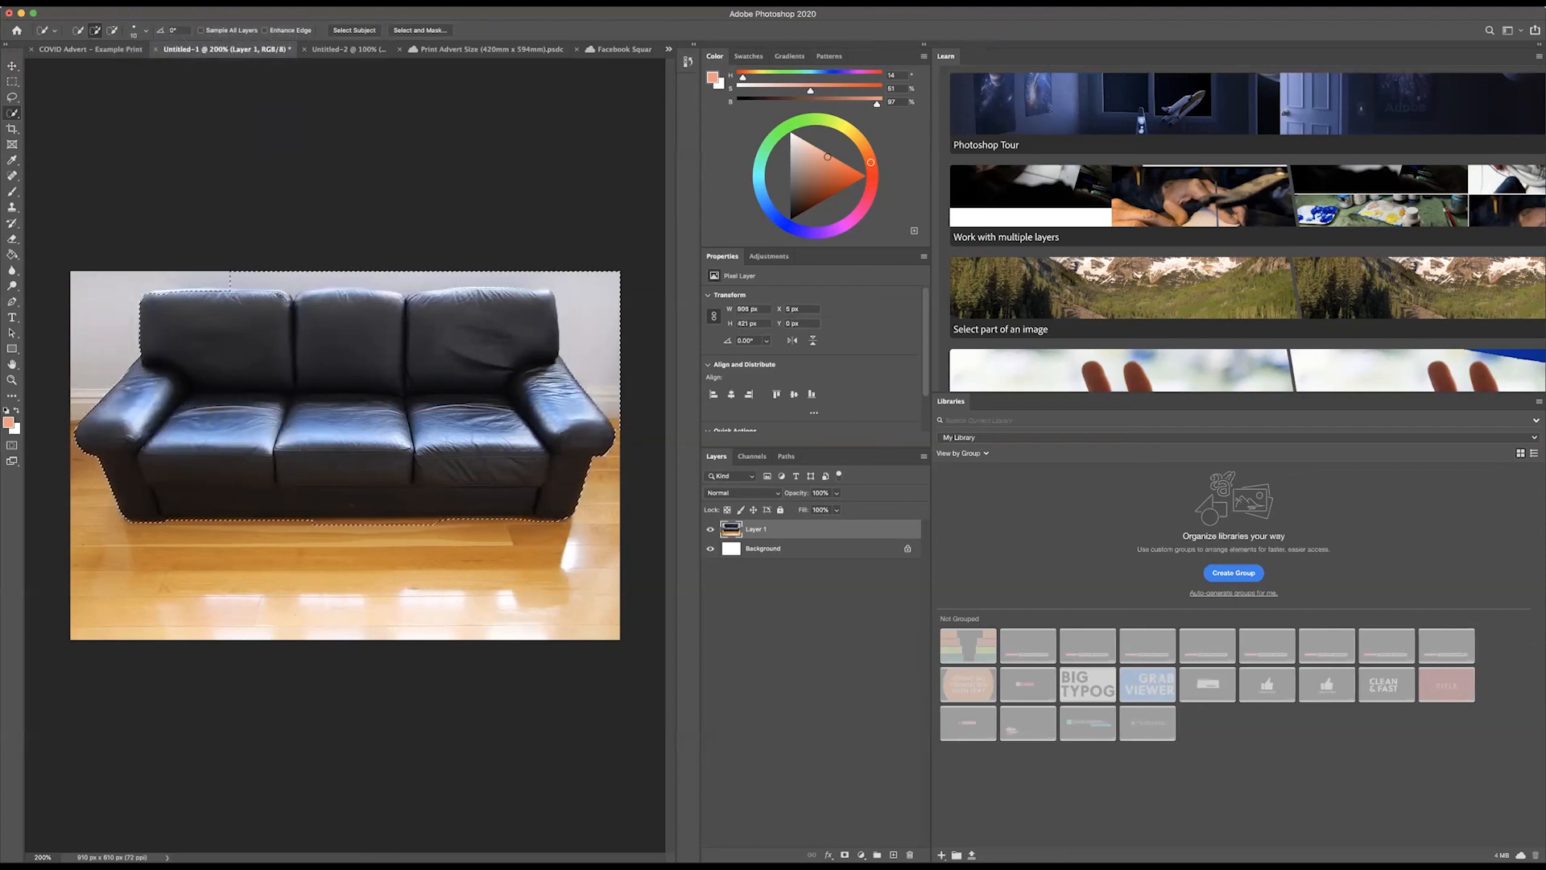
click(121, 4)
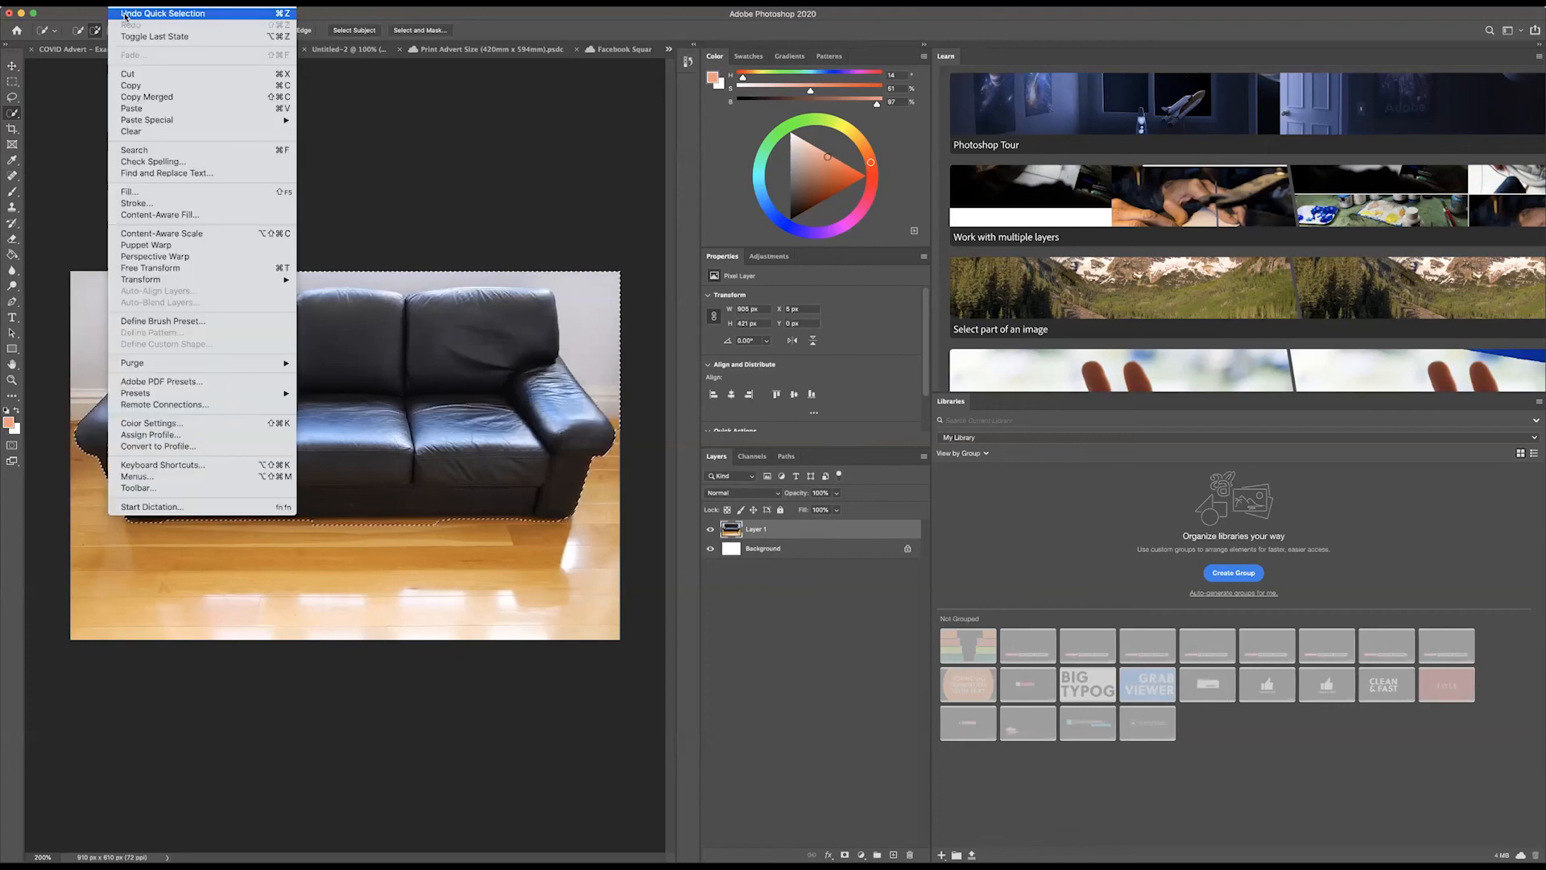
click(125, 14)
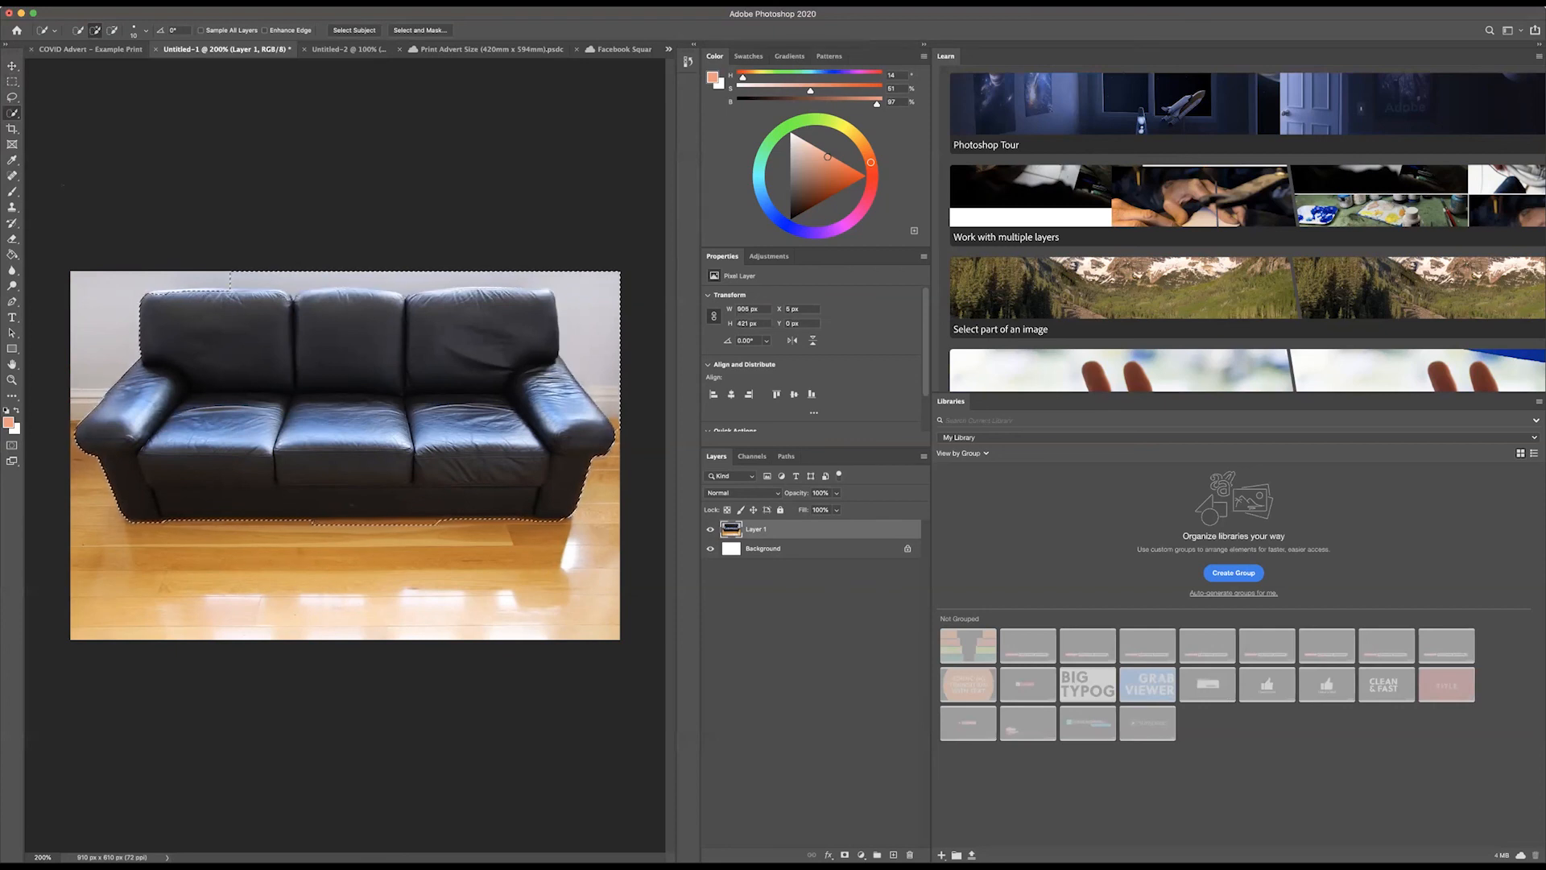
click(123, 2)
click(123, 13)
click(122, 3)
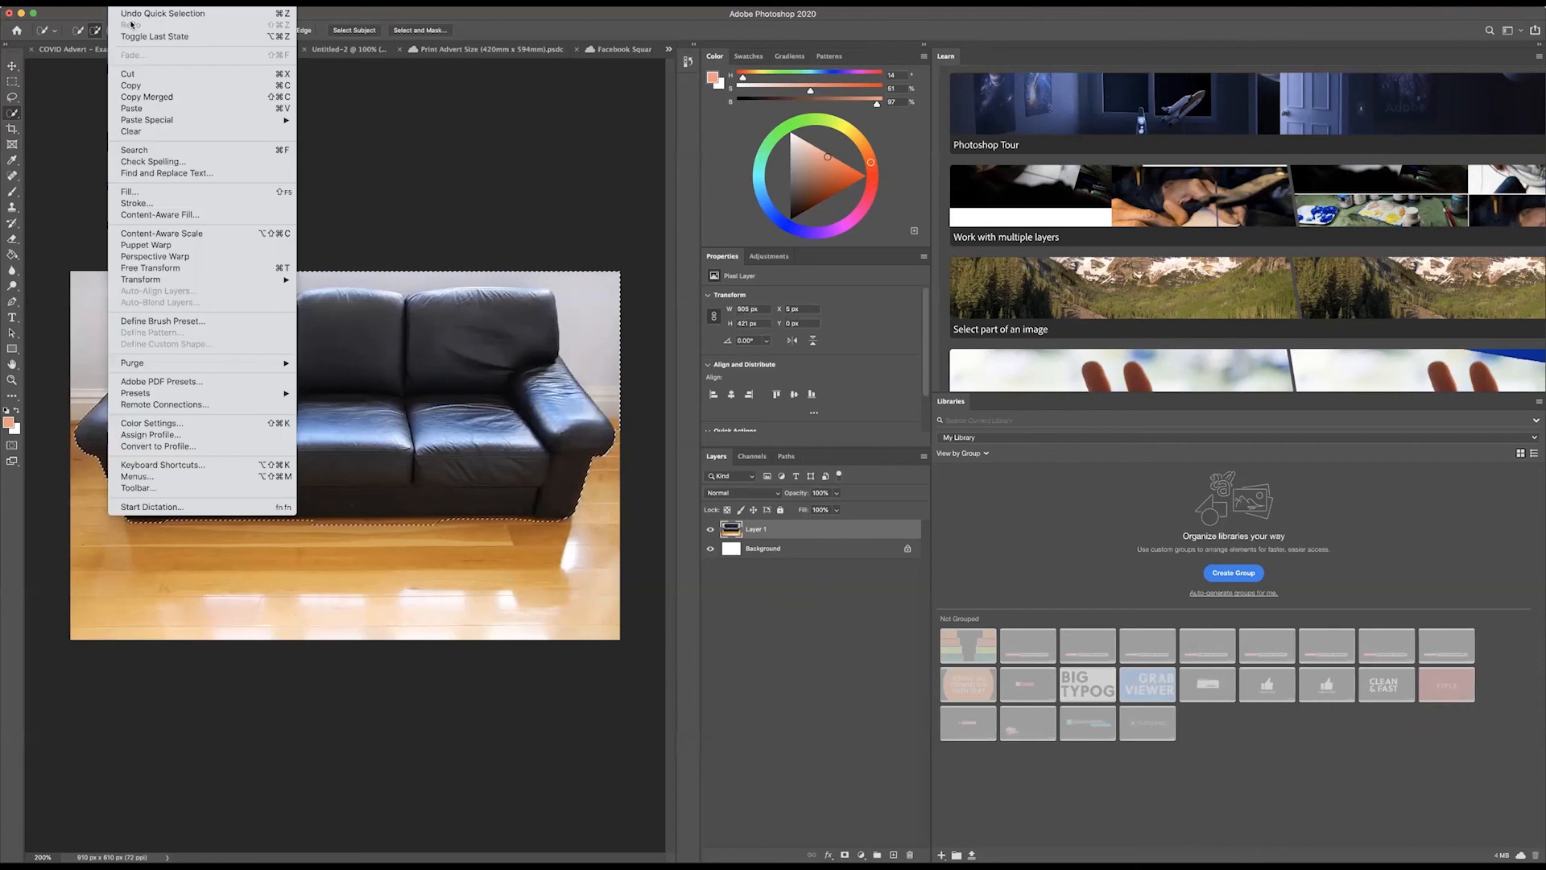
click(129, 14)
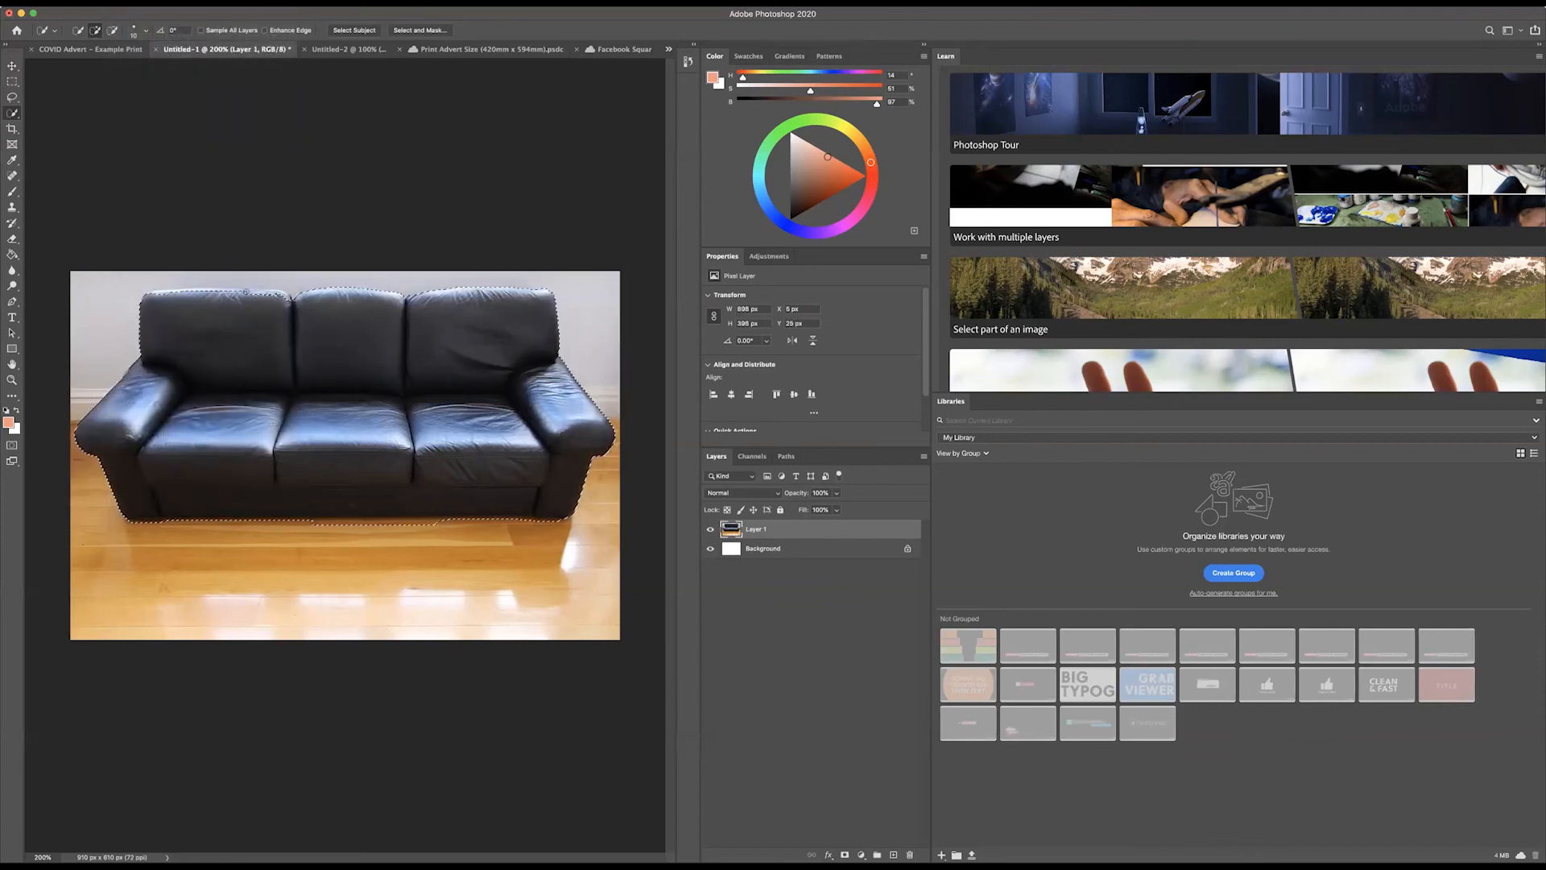
click(247, 292)
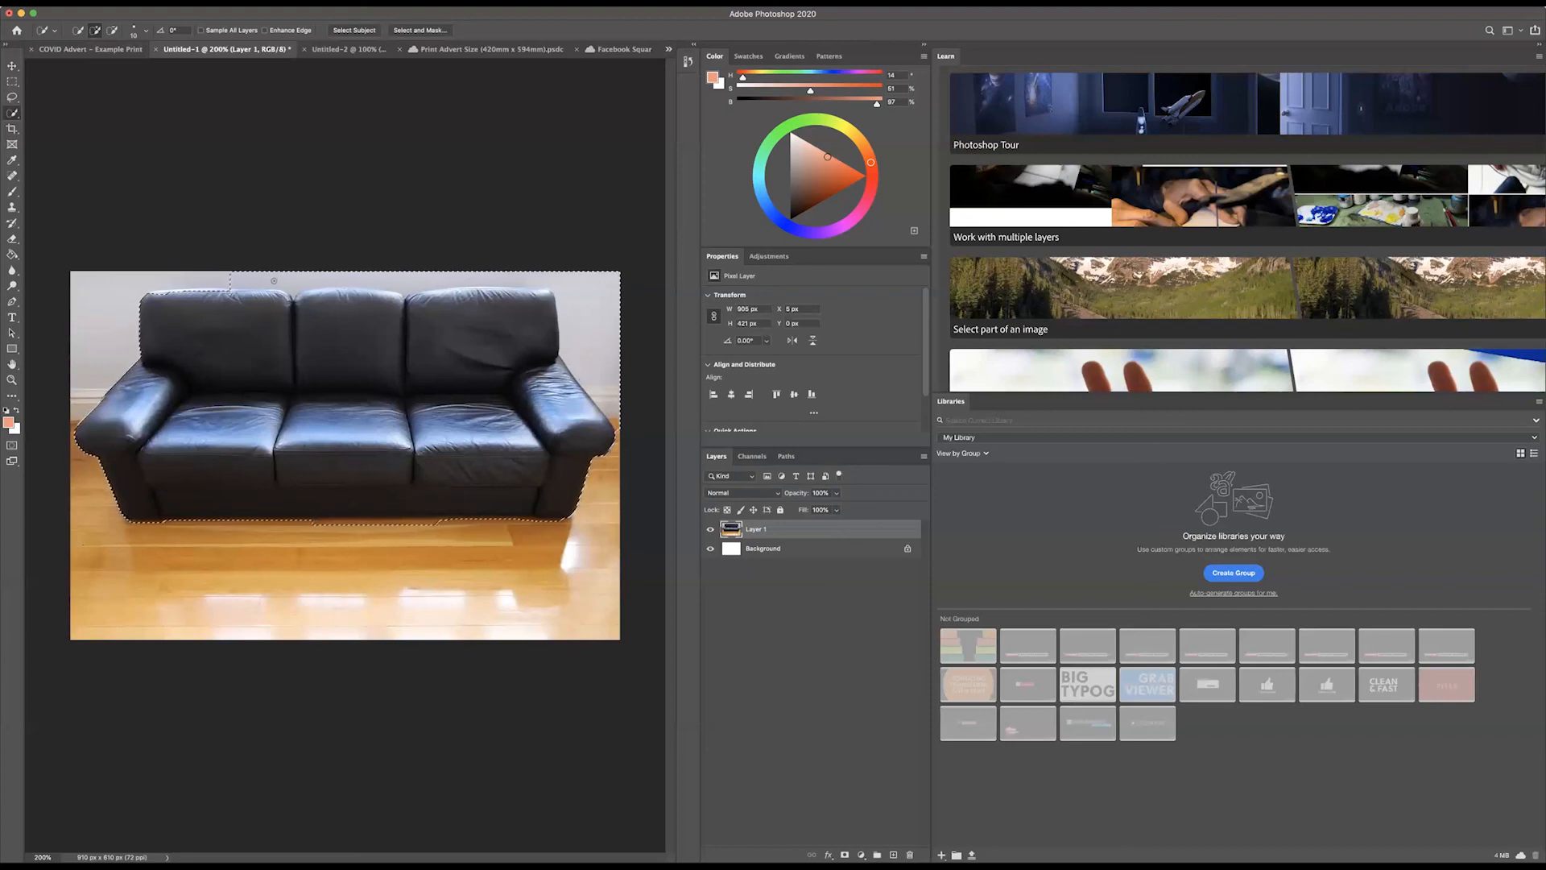
click(122, 3)
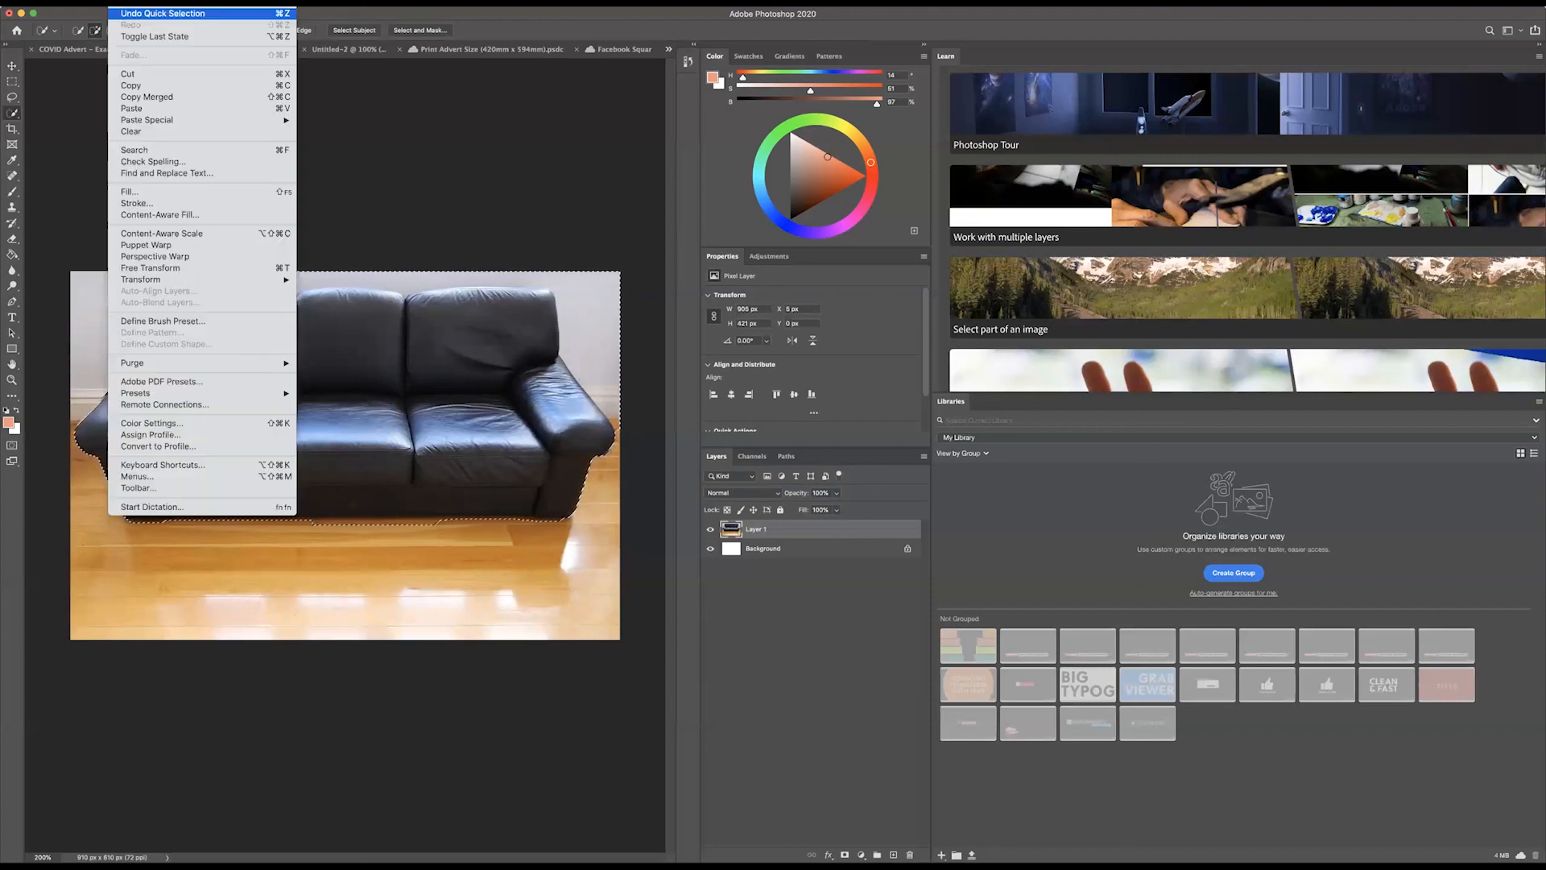
click(161, 14)
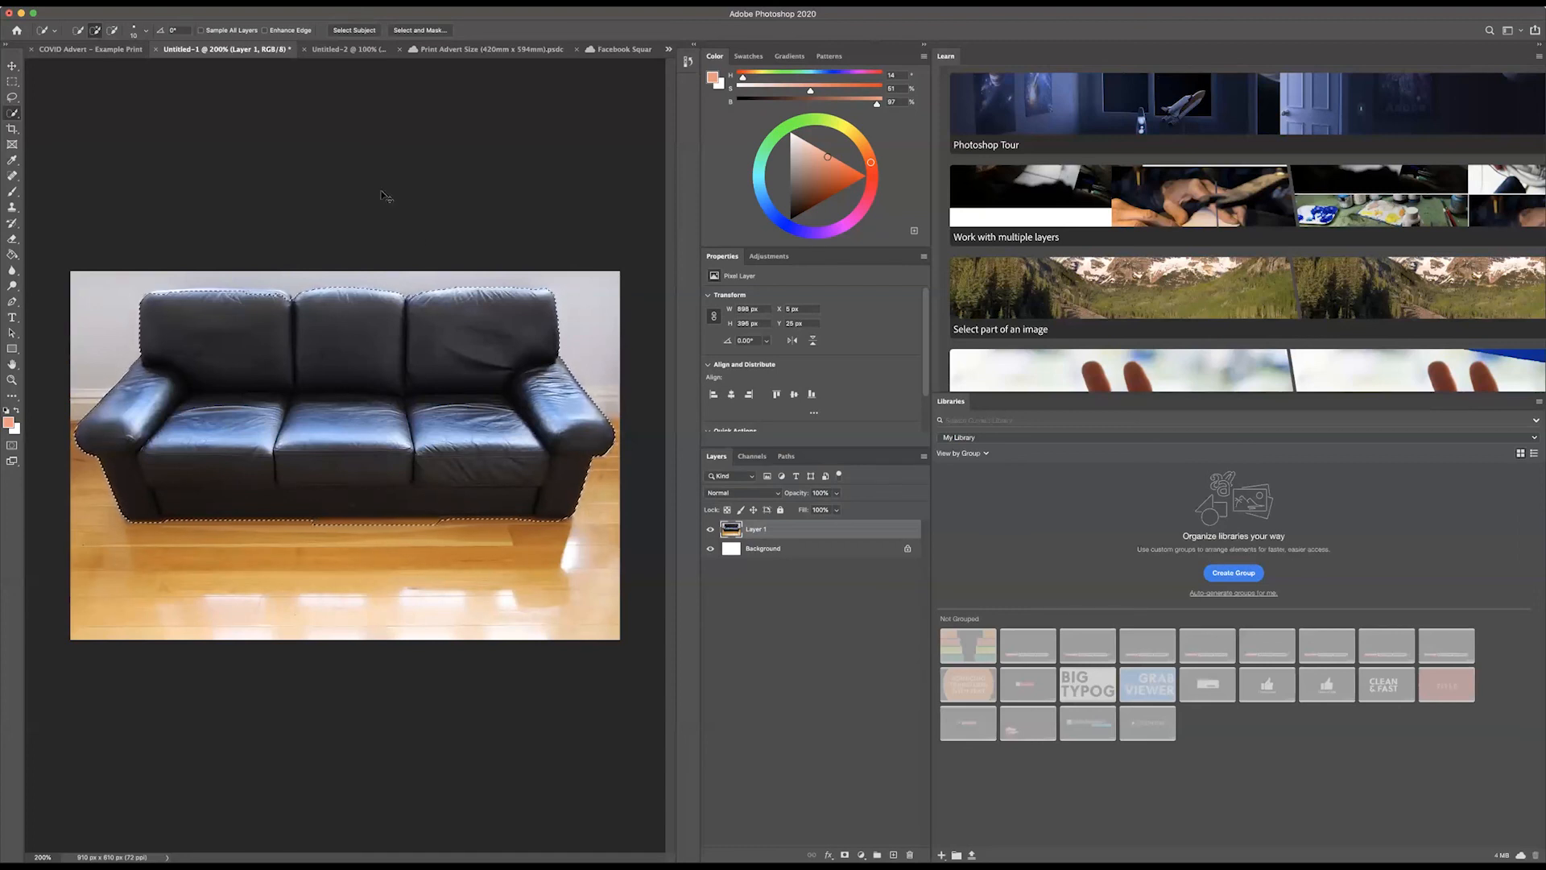
Step: Invert the sofa selection and delete the wall and floor from Layer 1
key(super+shift+i)
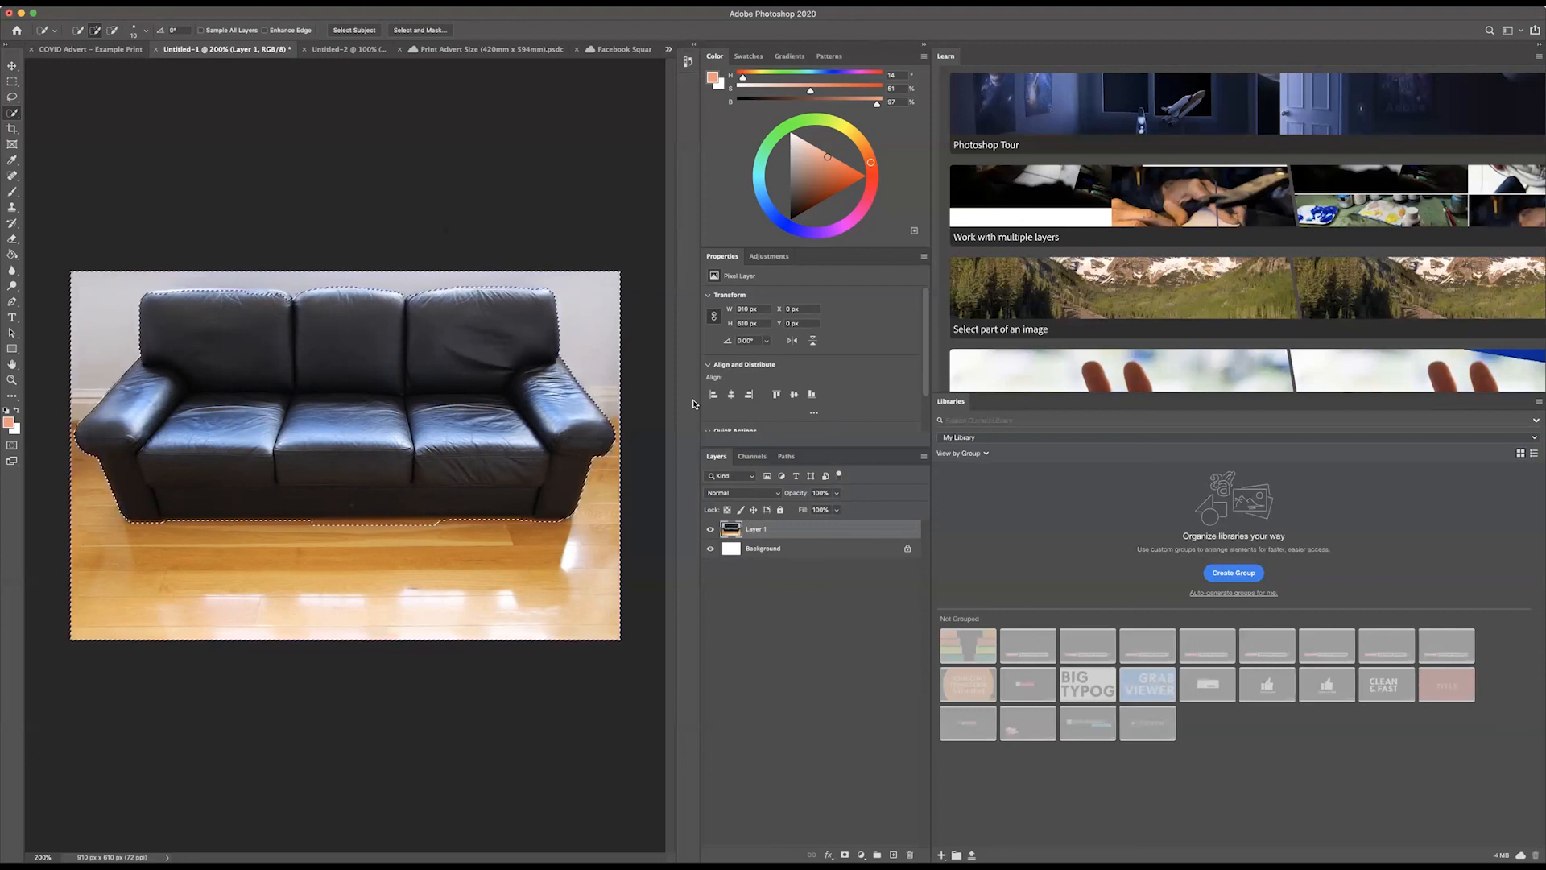
key(Delete)
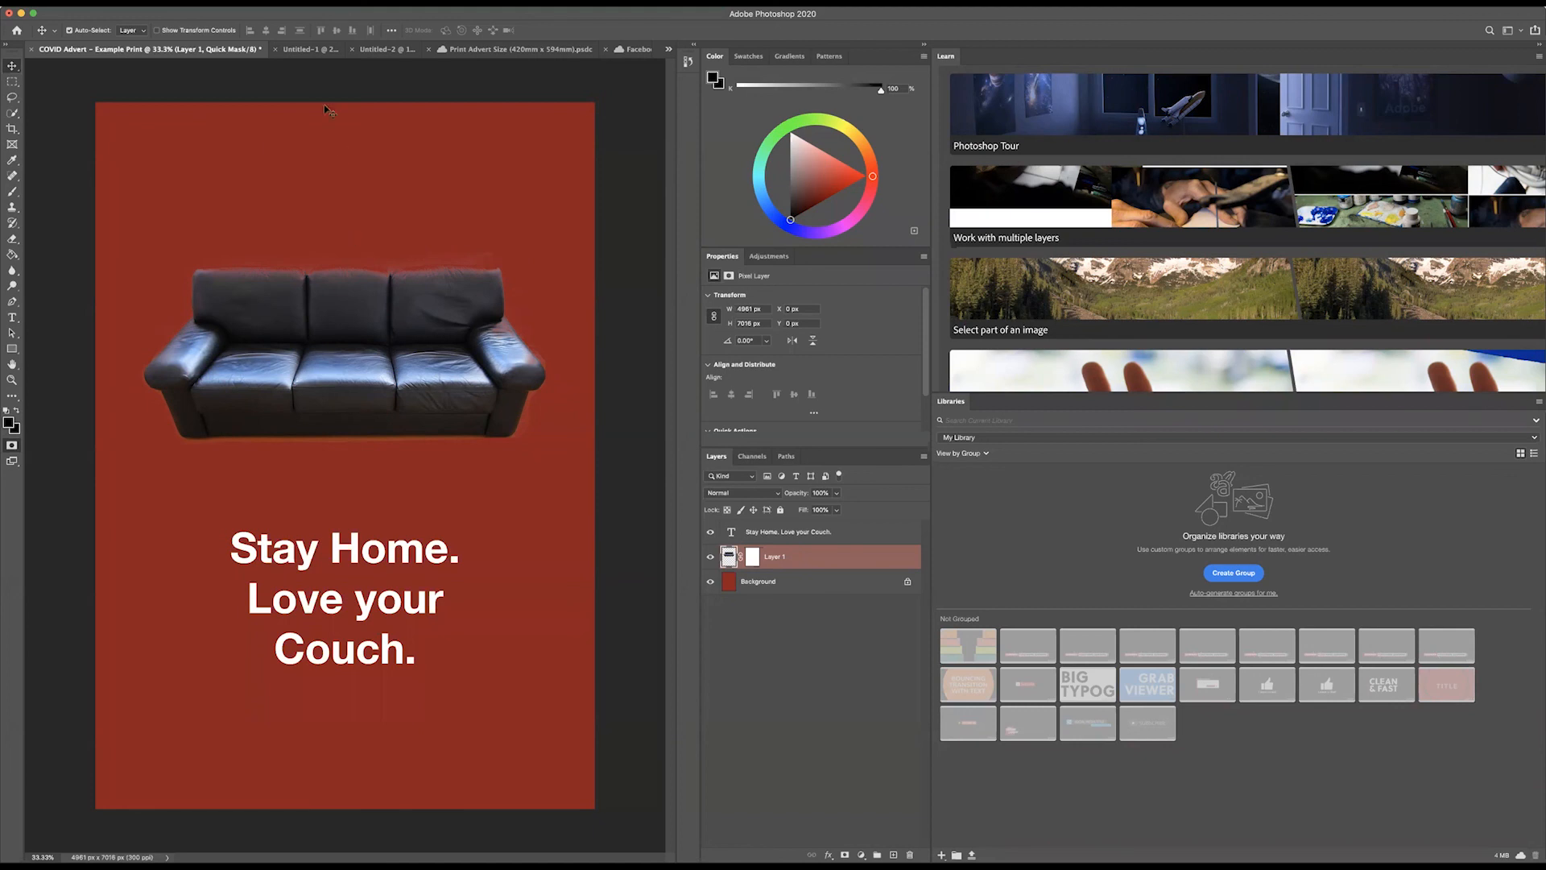
Step: Switch to the Print Advert Size document and move the sofa to the right, partly off the canvas
click(475, 48)
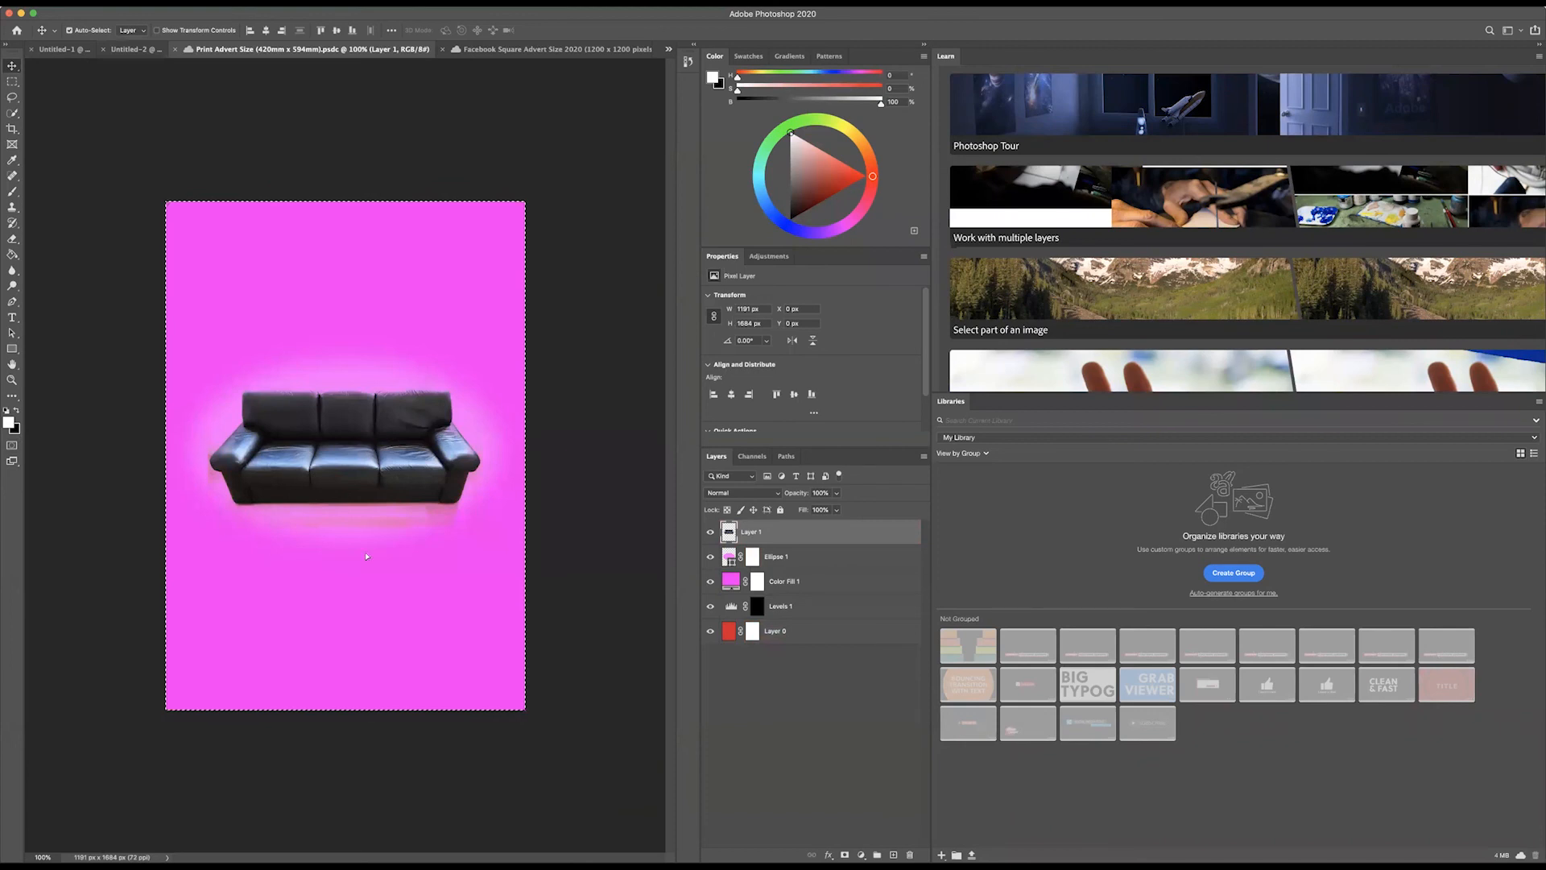
drag(193, 424, 345, 389)
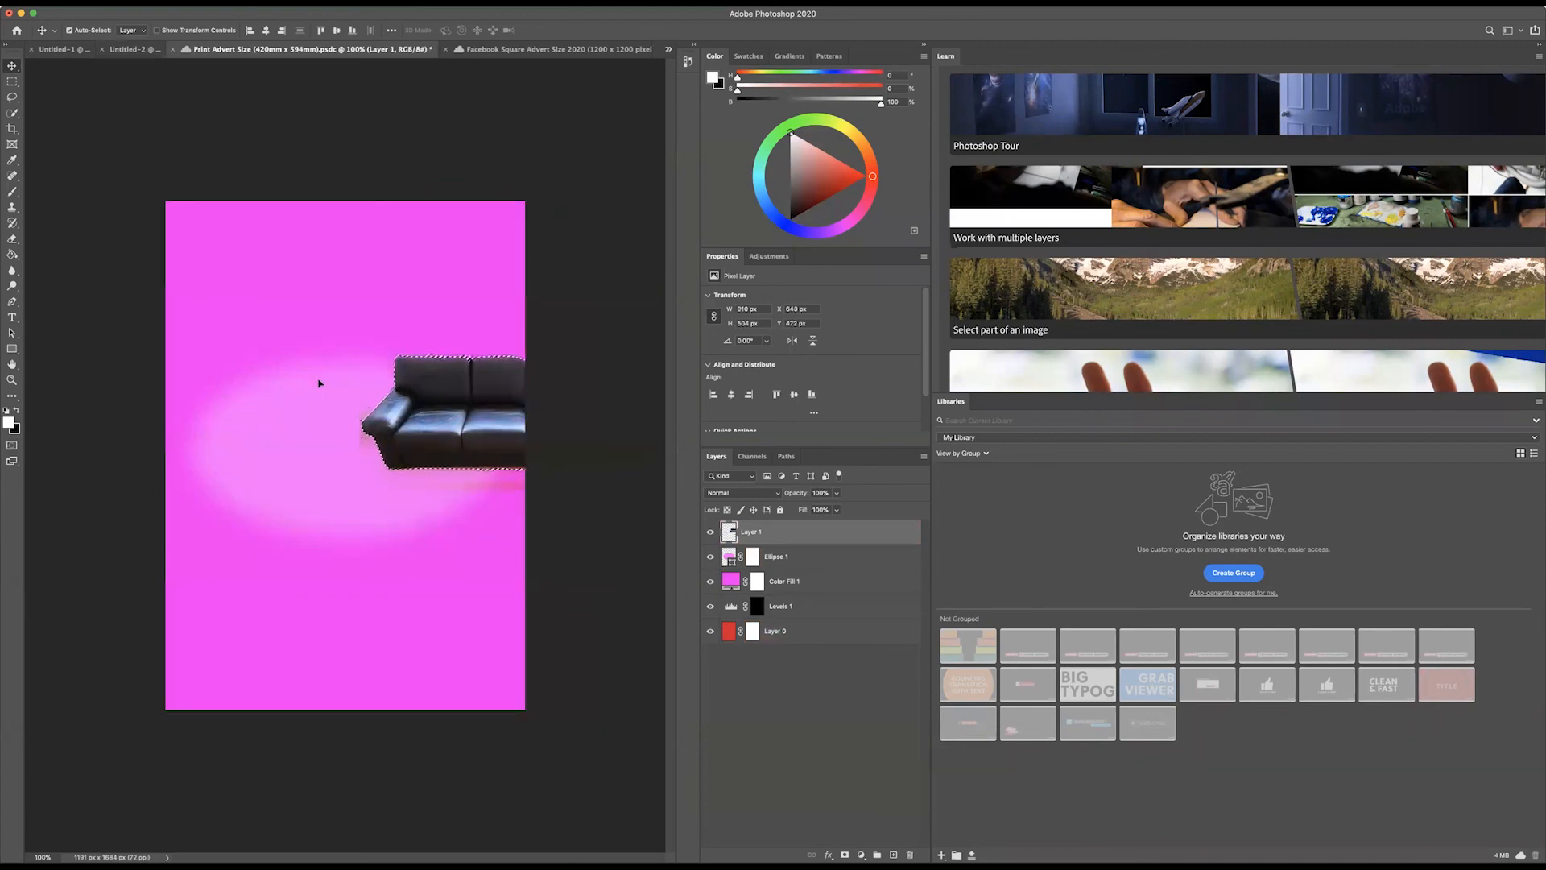
Step: Draw a tall, narrow elliptical marquee about 83 by 721 px across the end of the sofa's arm
click(12, 84)
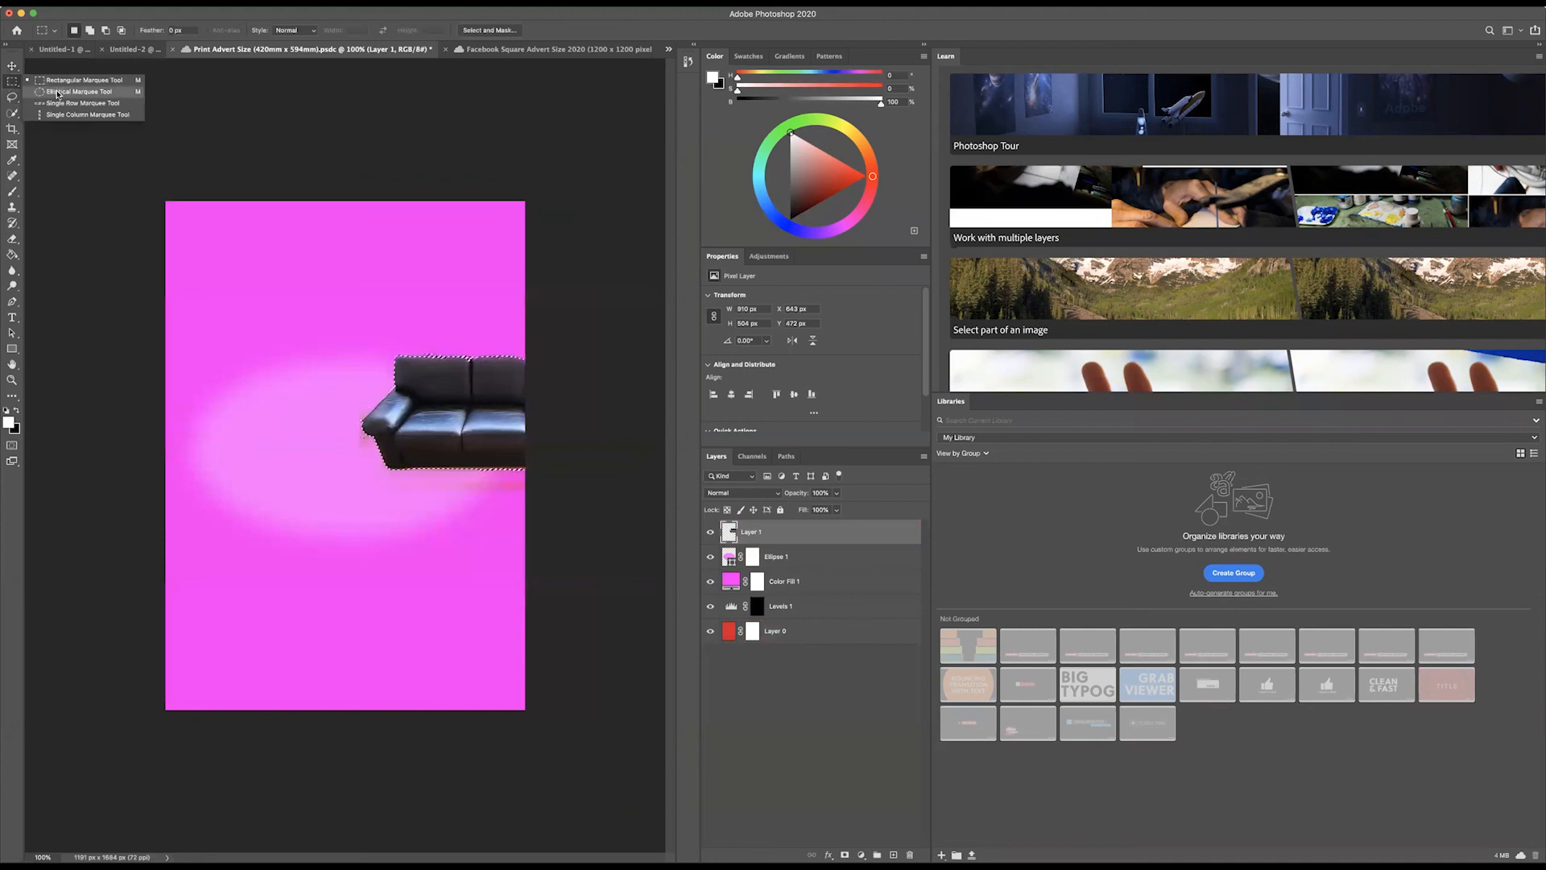
click(58, 93)
drag(374, 353, 349, 571)
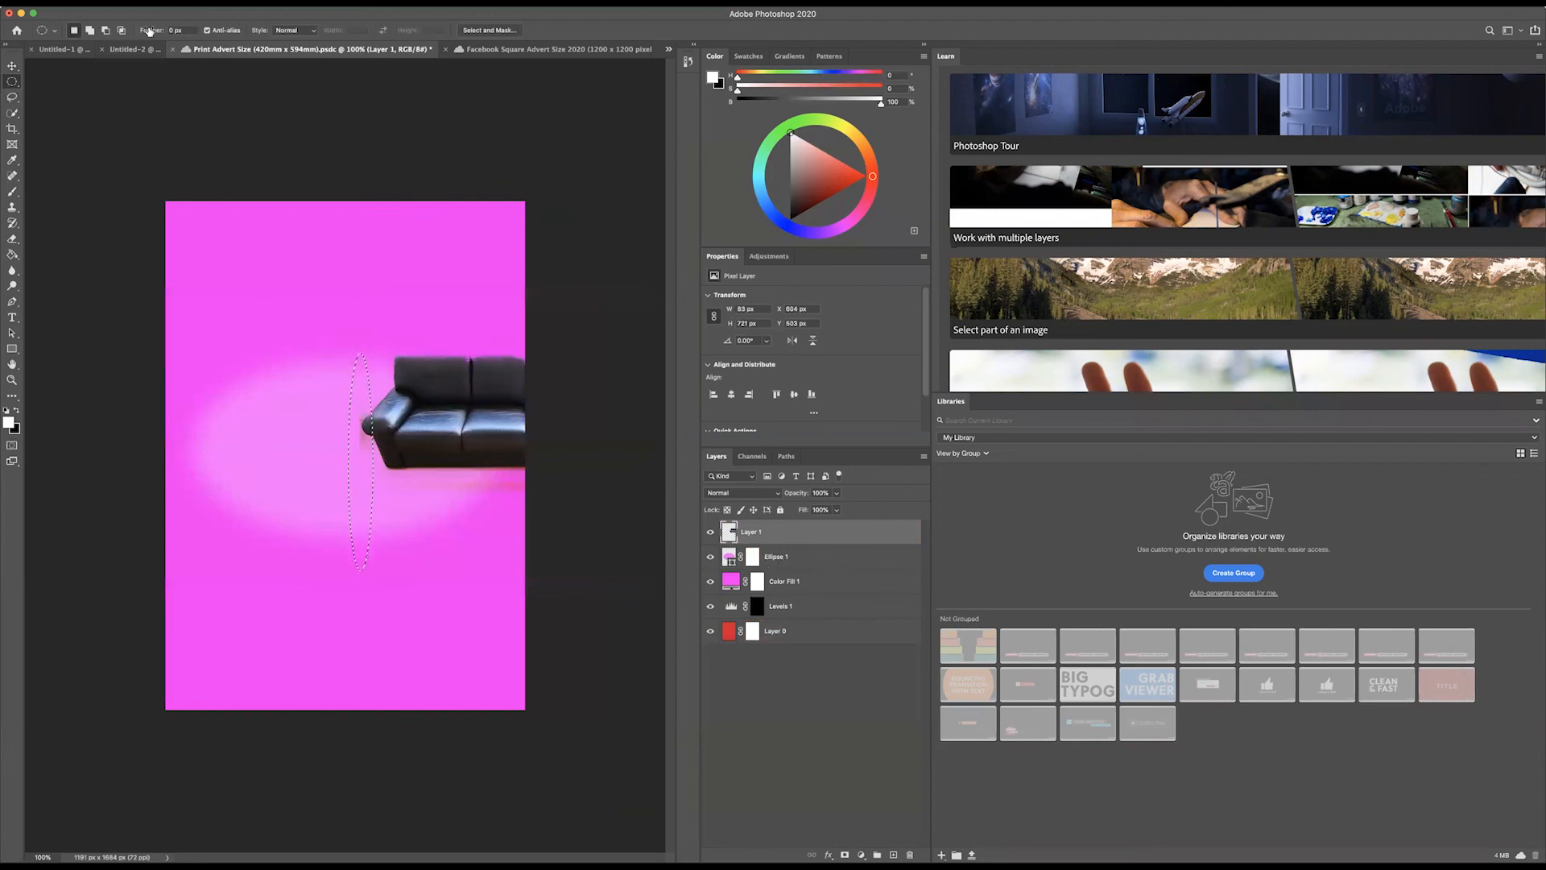
Step: Set the elliptical marquee's feather to 100 px, clear the selection and select the Ellipse 1 layer
double_click(176, 30)
text(100)
key(Return)
click(353, 476)
click(729, 560)
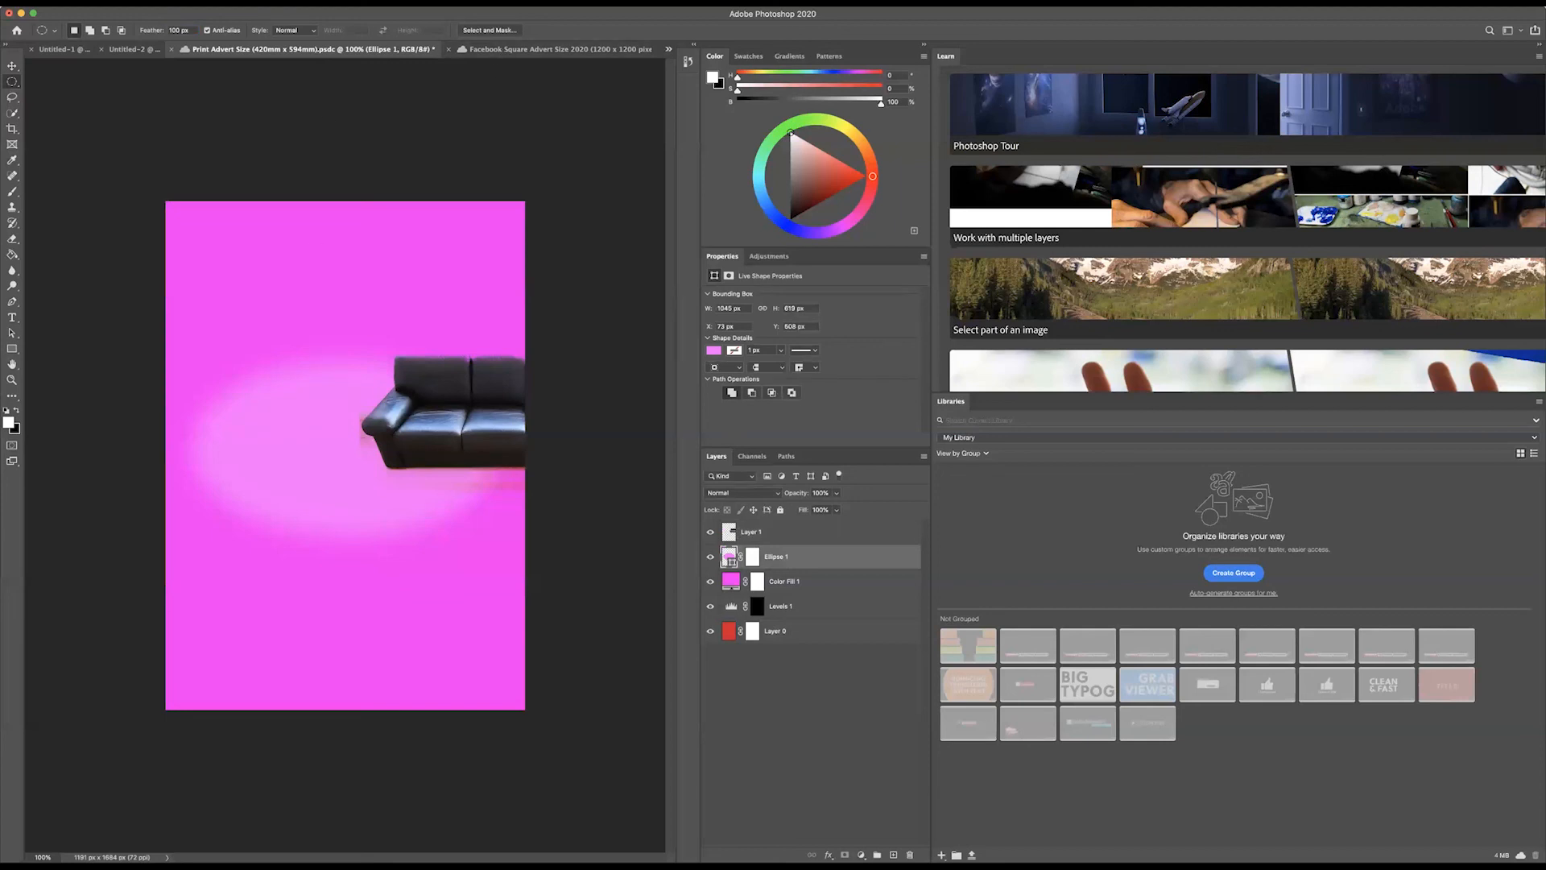
Step: Switch to the Facebook Square Advert Size 2020 document and select the sofa's Layer 1
click(525, 51)
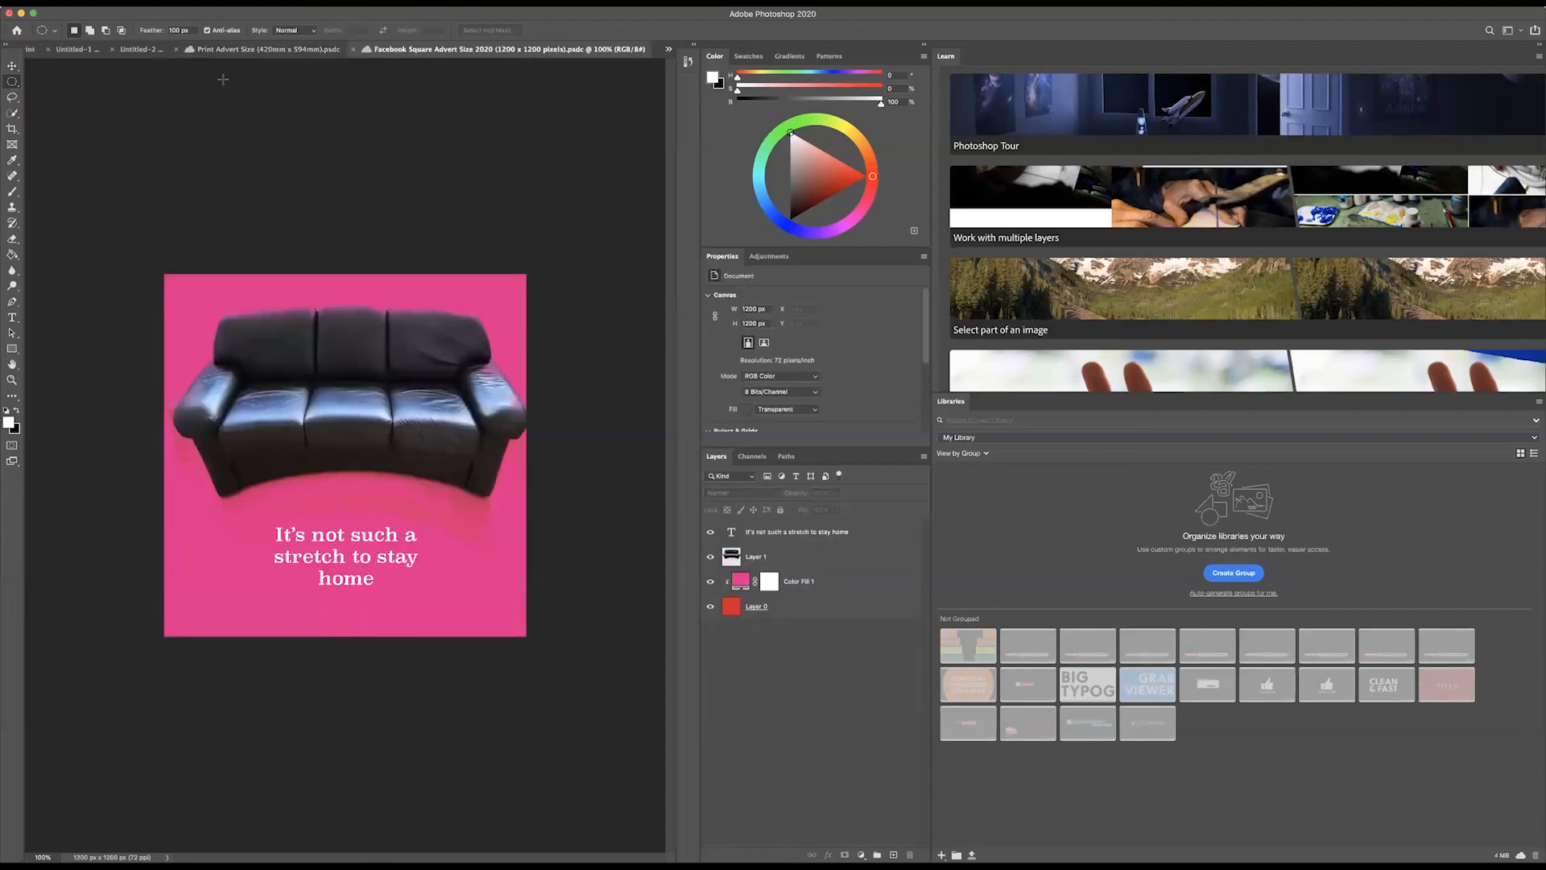
click(118, 2)
mouse_move(94, 3)
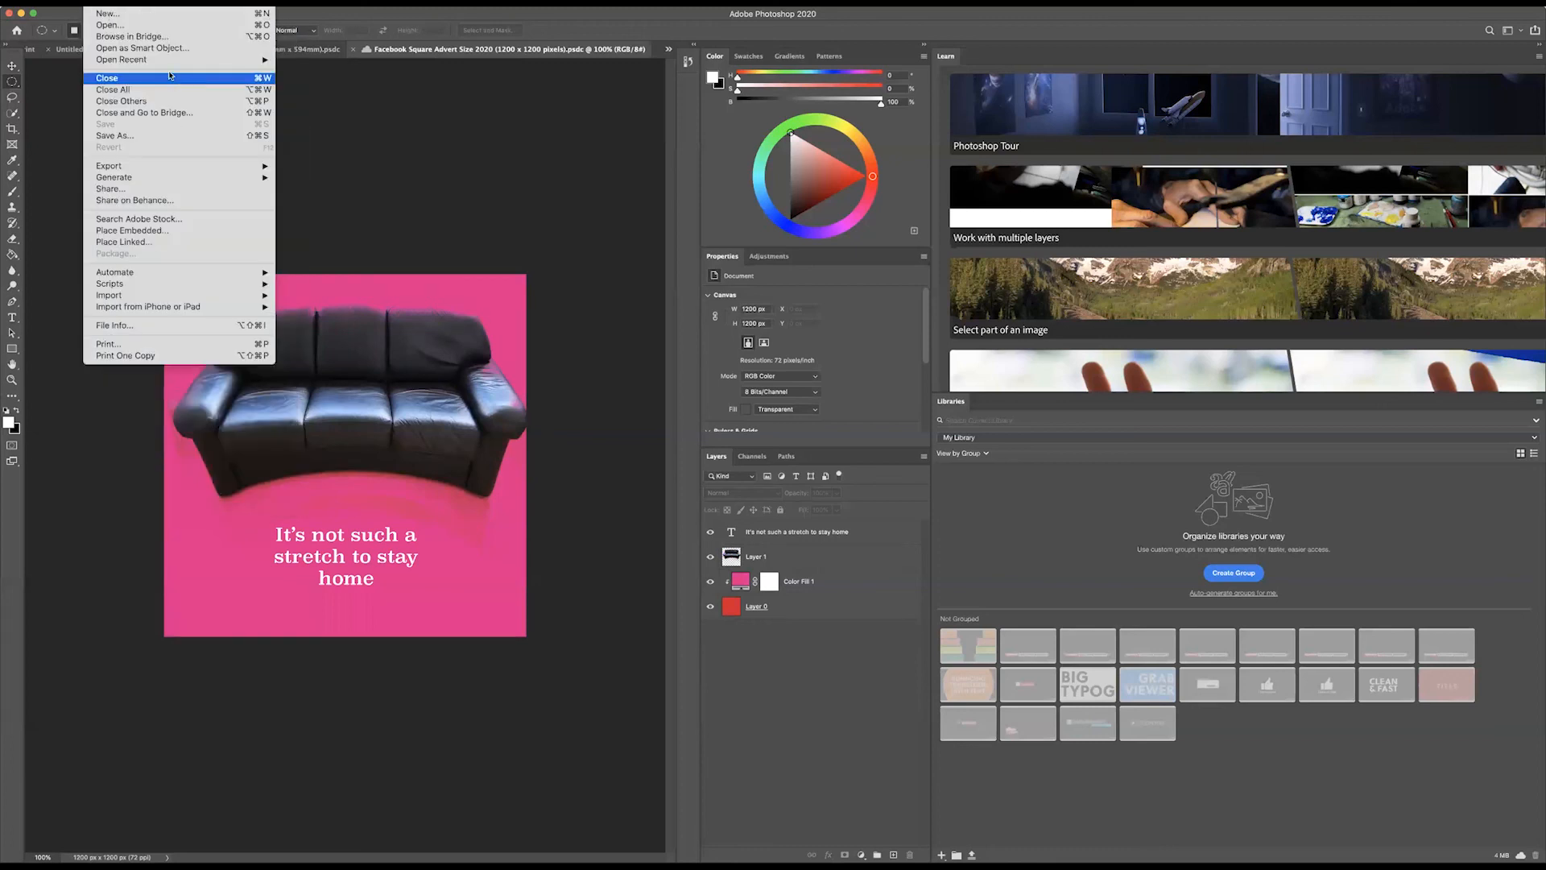
click(394, 127)
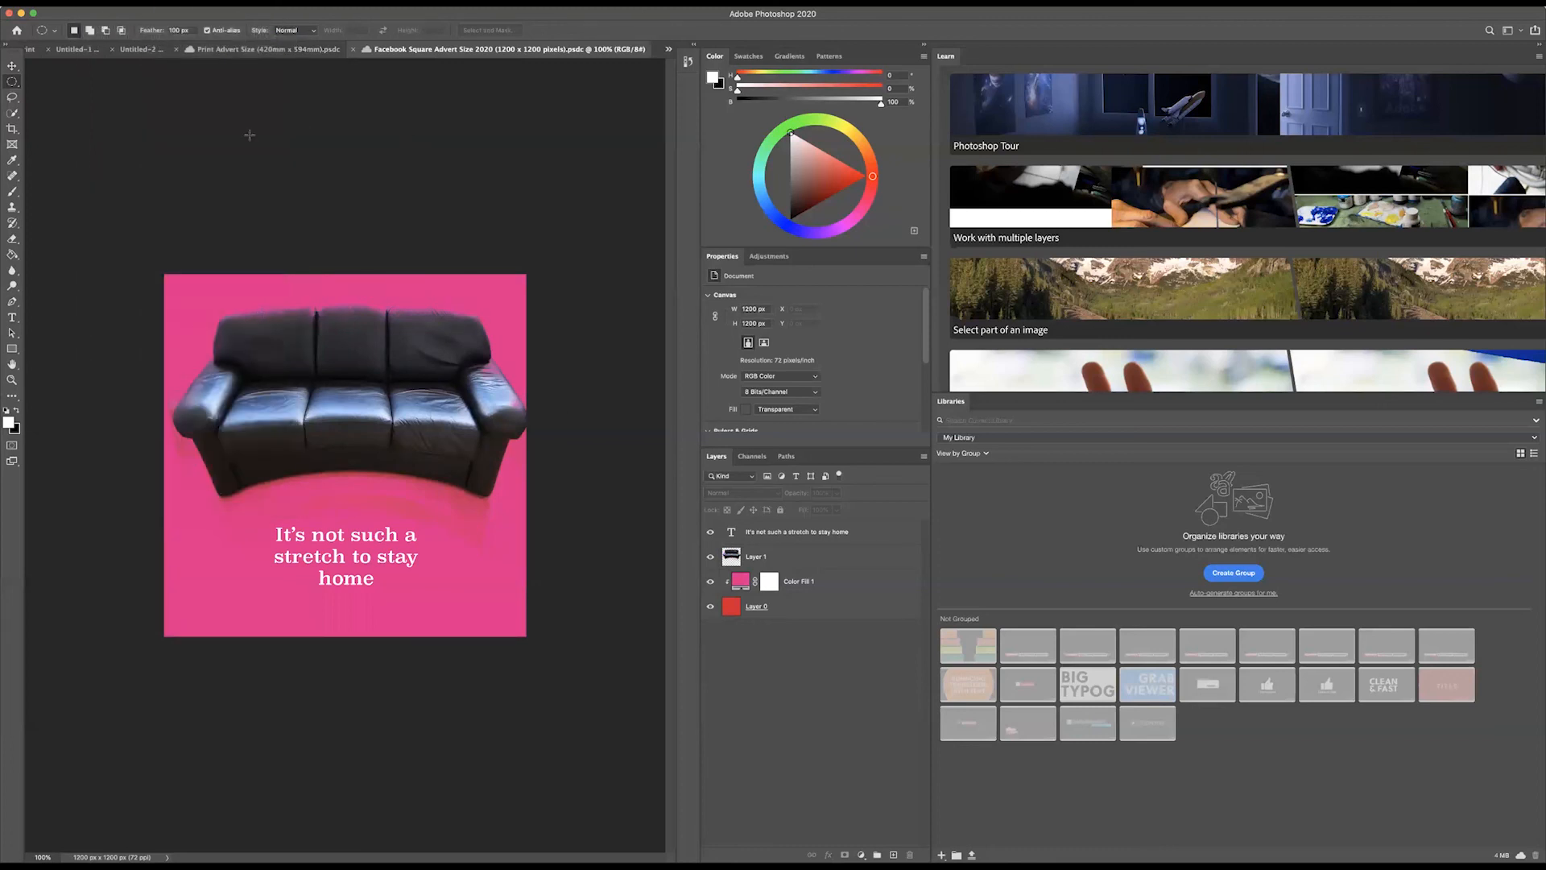
click(118, 2)
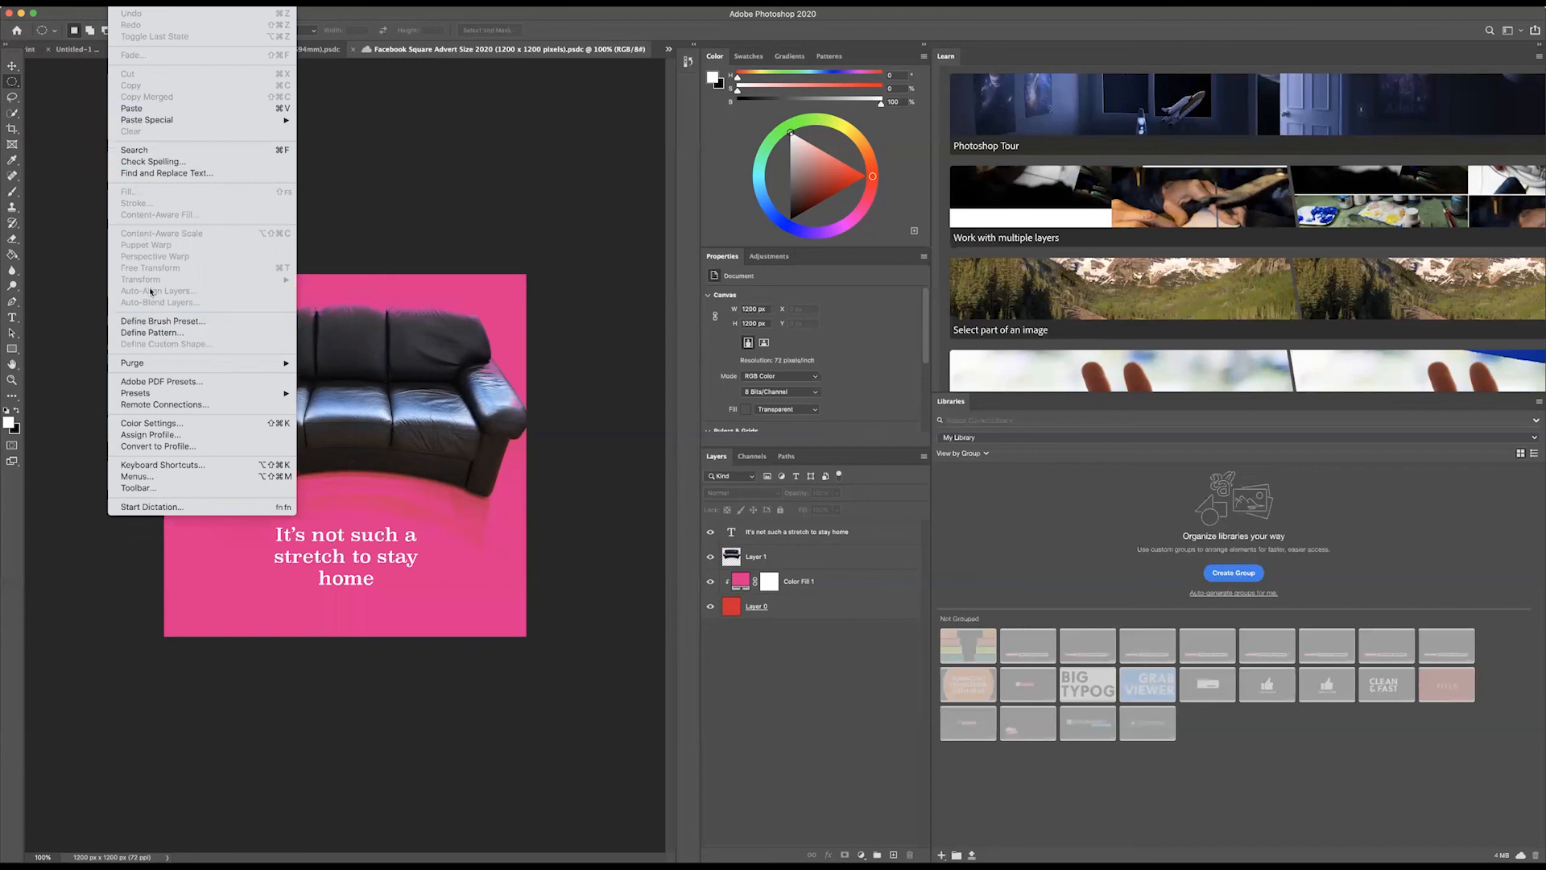
mouse_move(149, 2)
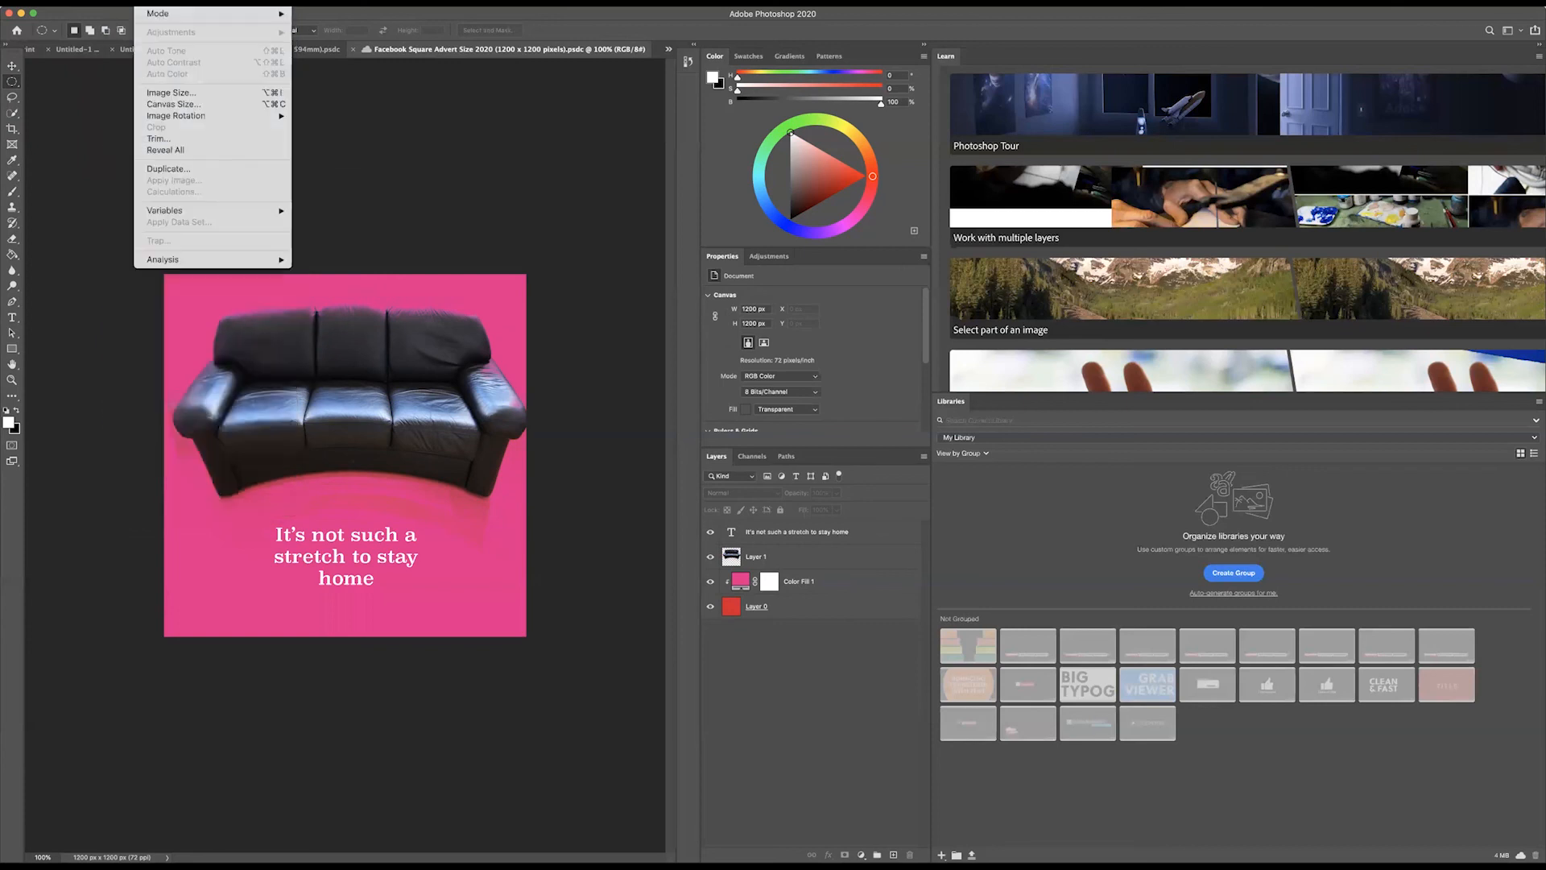
click(453, 795)
click(757, 558)
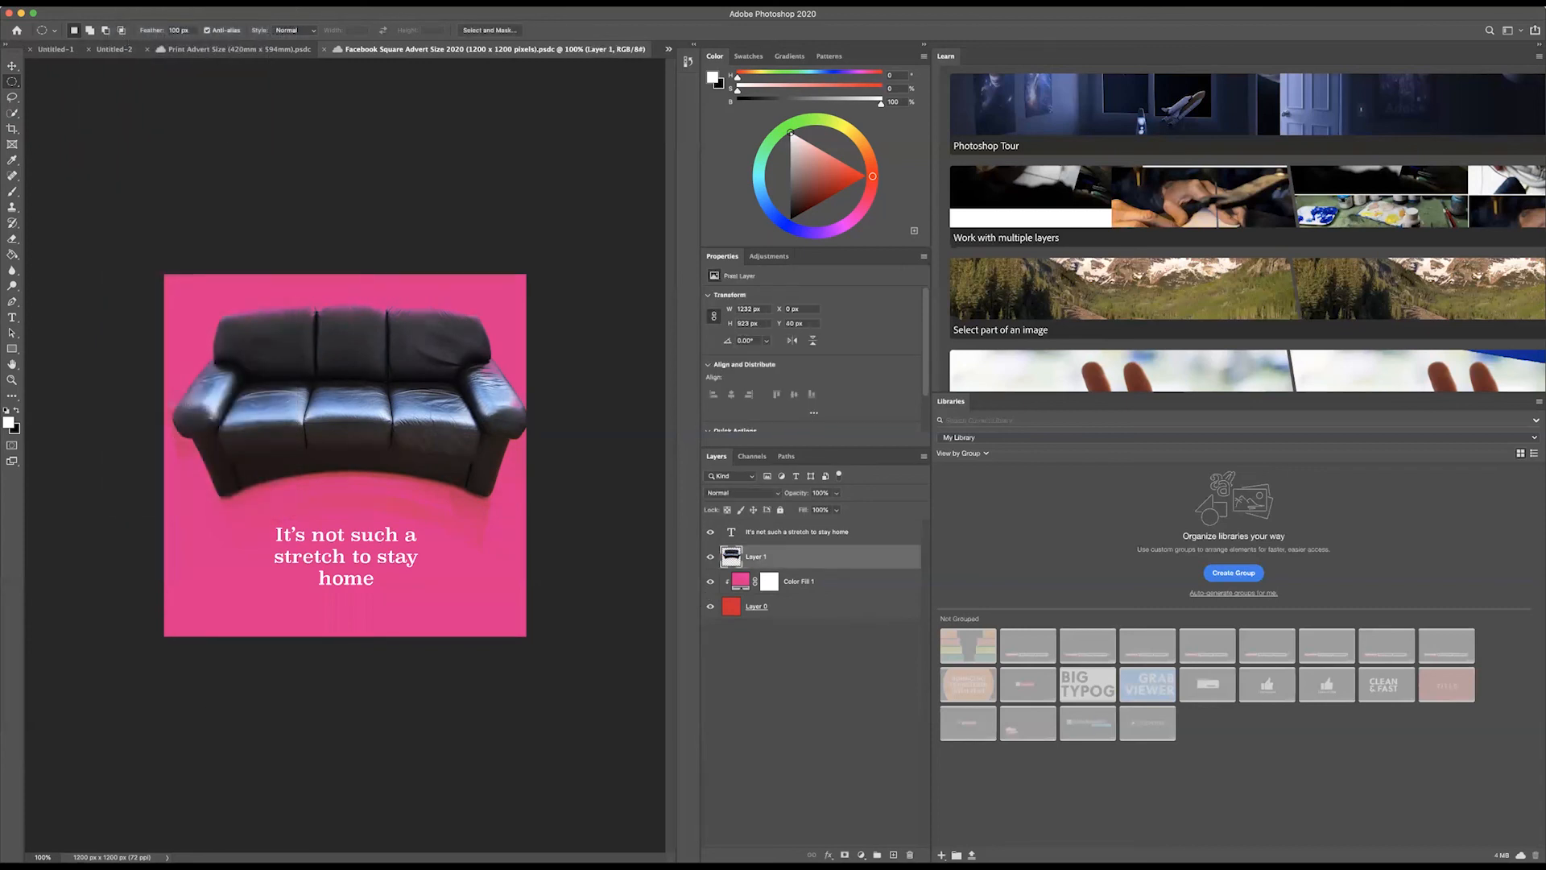
Step: Start a Warp transform on the sofa layer and pull its two lower corners down and outward past the canvas's bottom corners
click(118, 2)
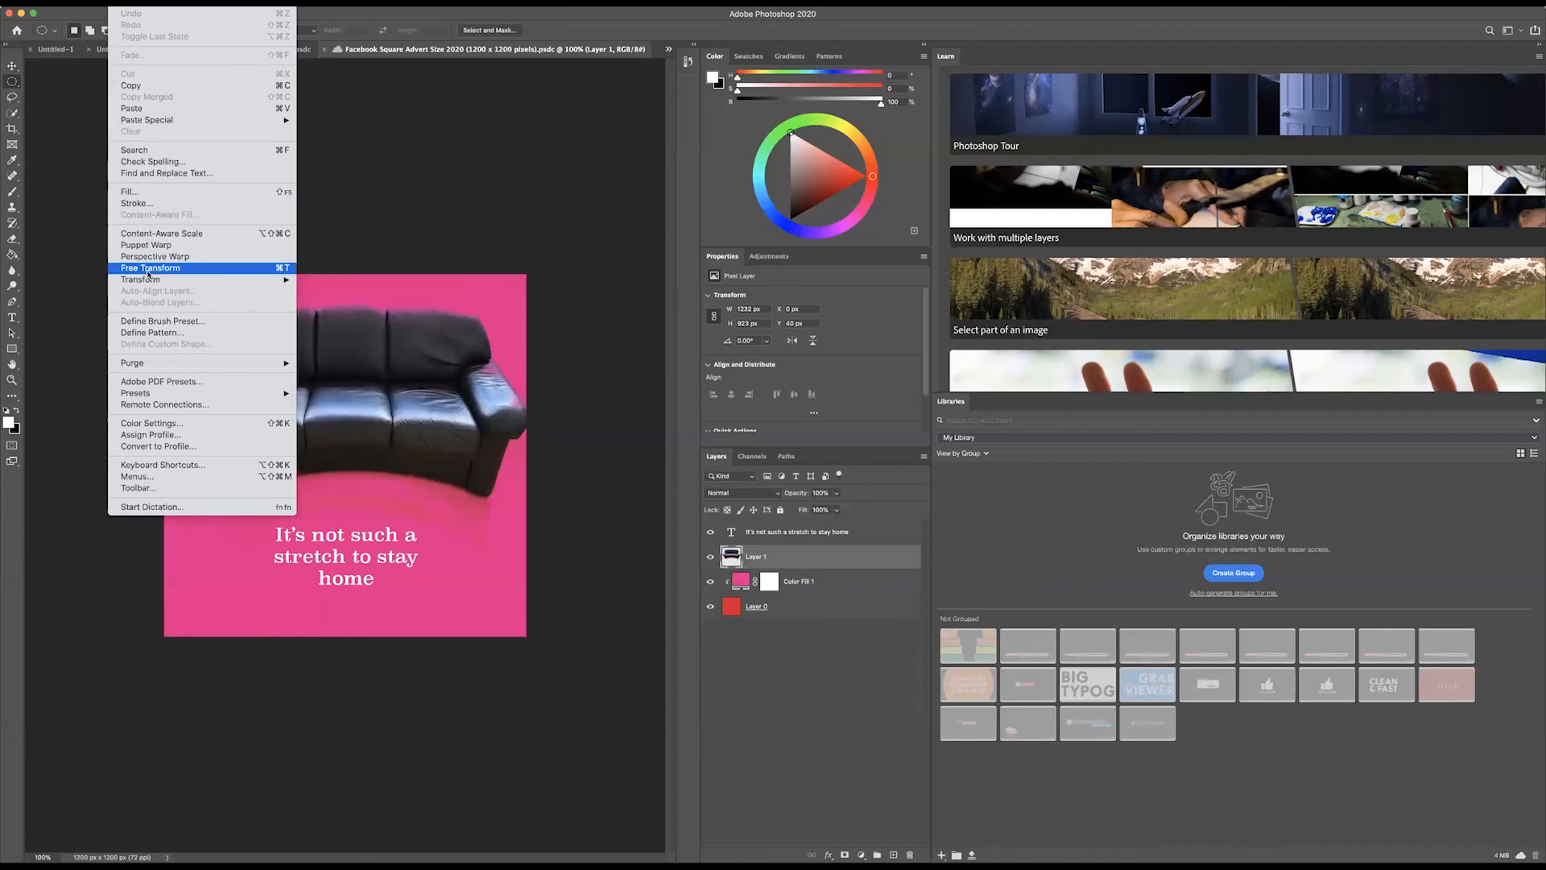
mouse_move(141, 278)
click(332, 368)
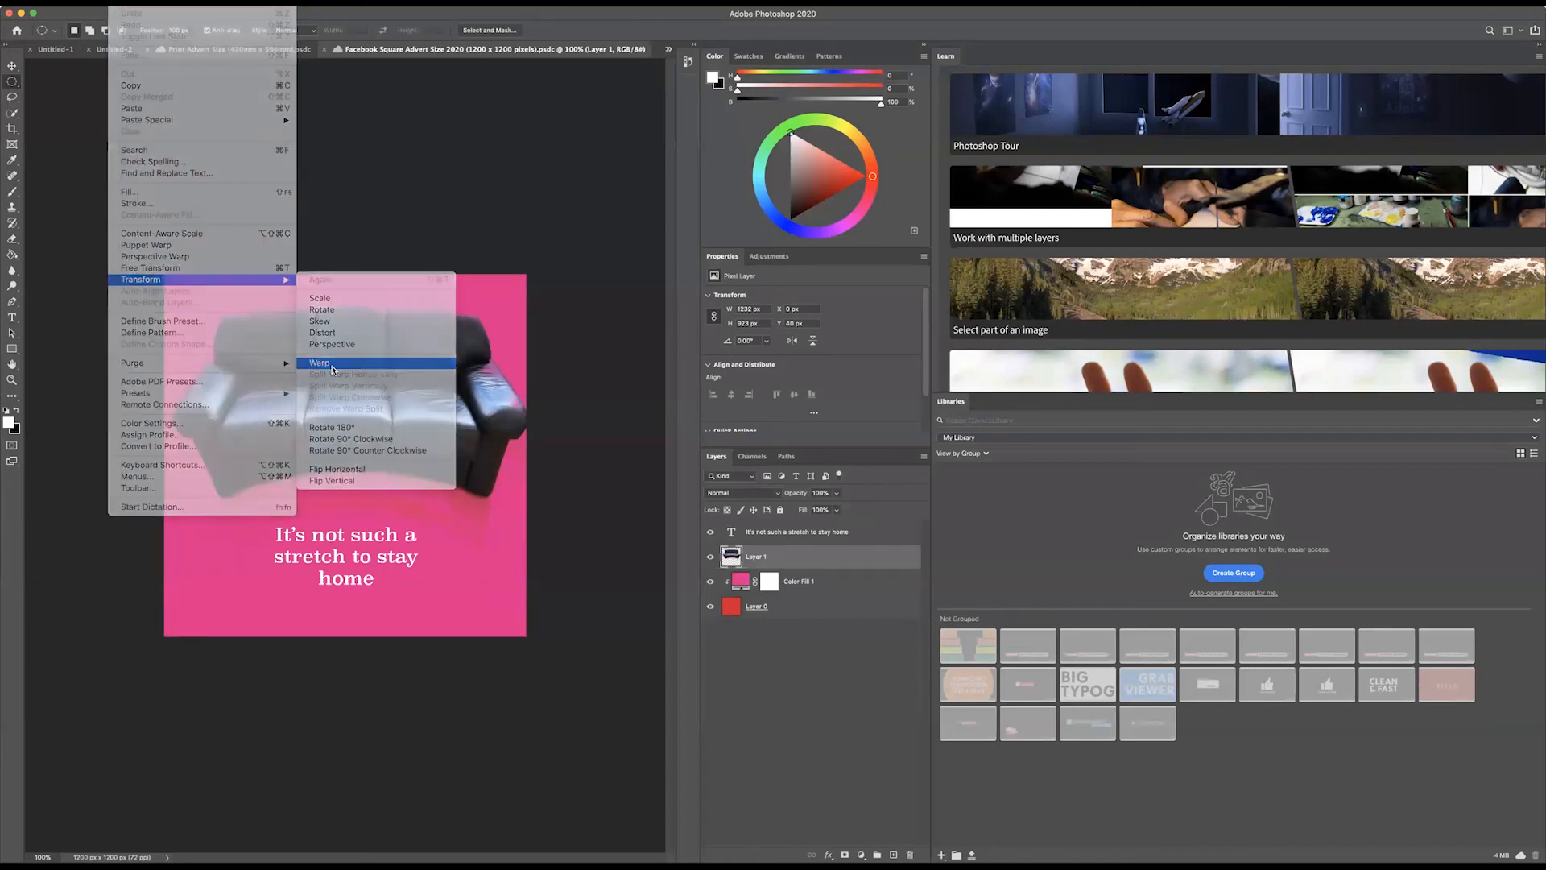
drag(163, 566, 151, 638)
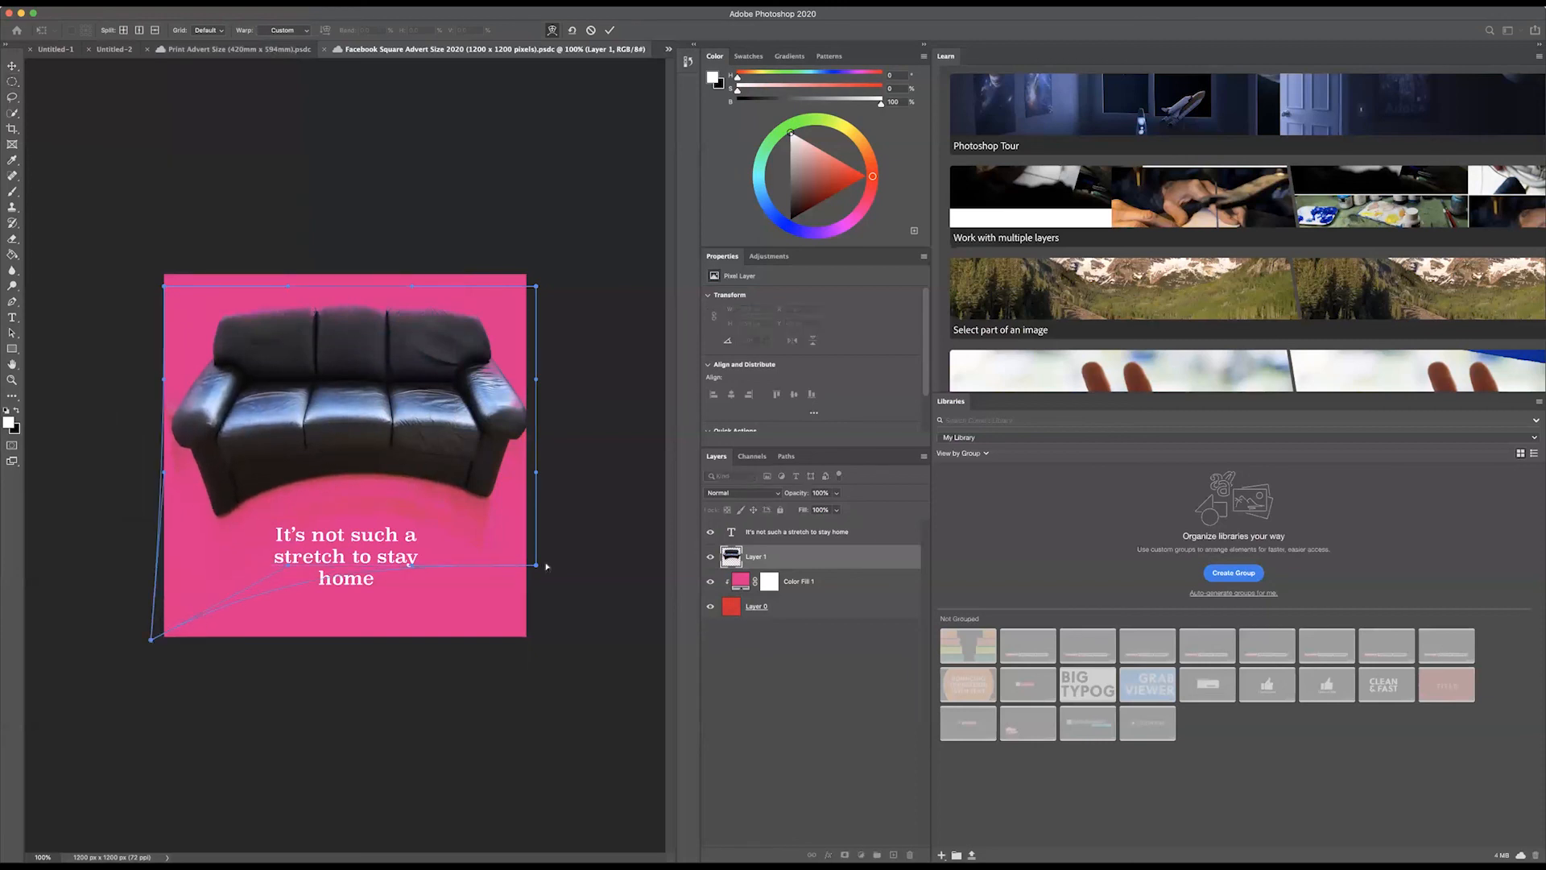
drag(536, 566, 547, 656)
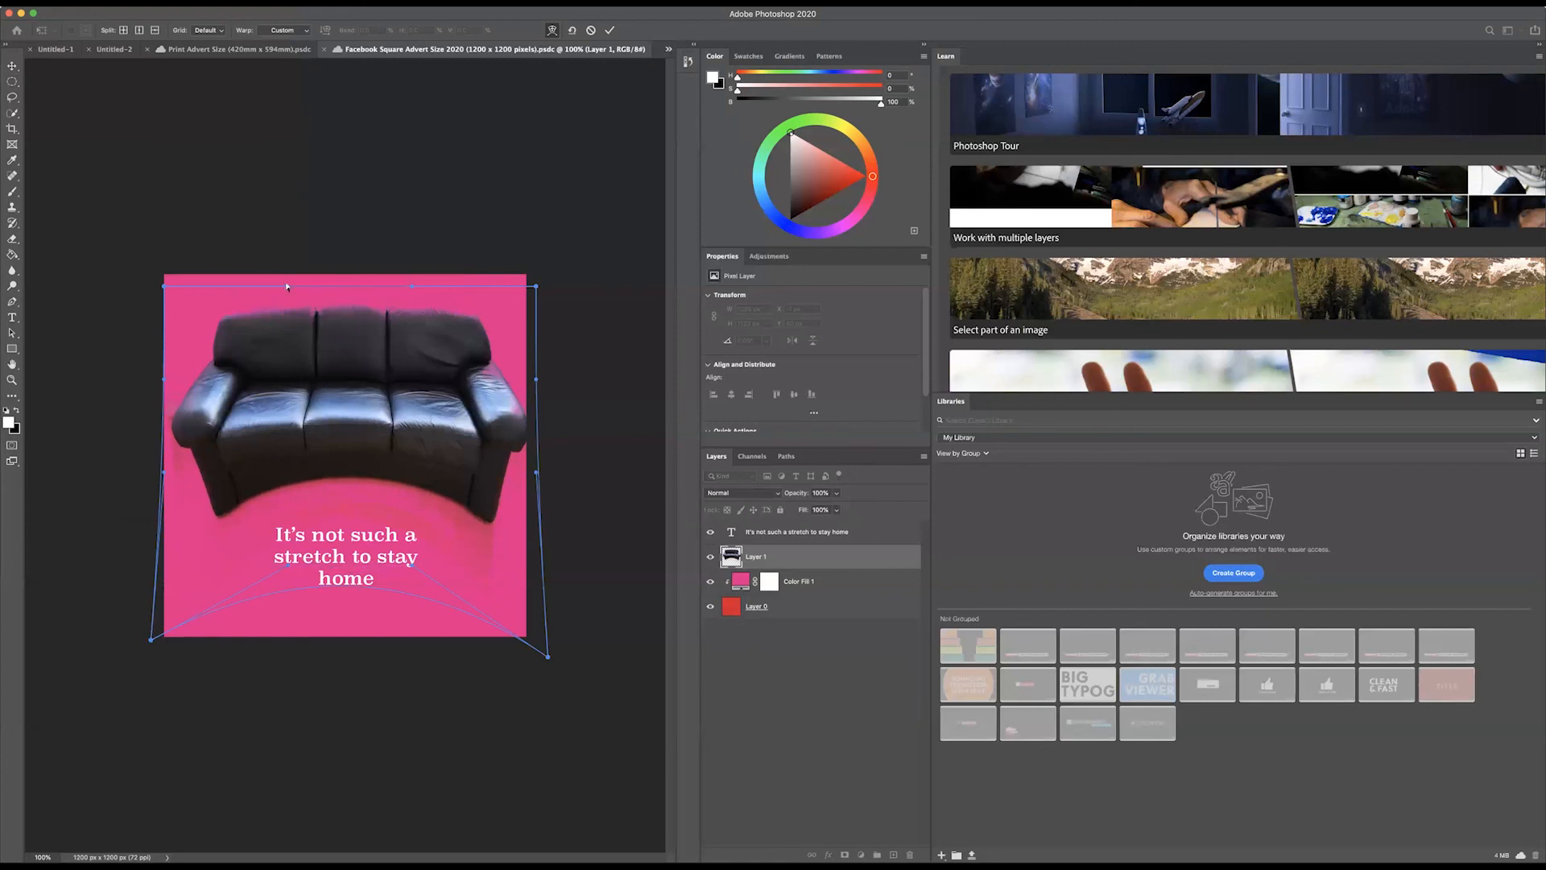
Step: Bow the warp's top edge slightly upward with its two curve handles to stretch the sofa's back, and apply the warp
drag(286, 286, 285, 266)
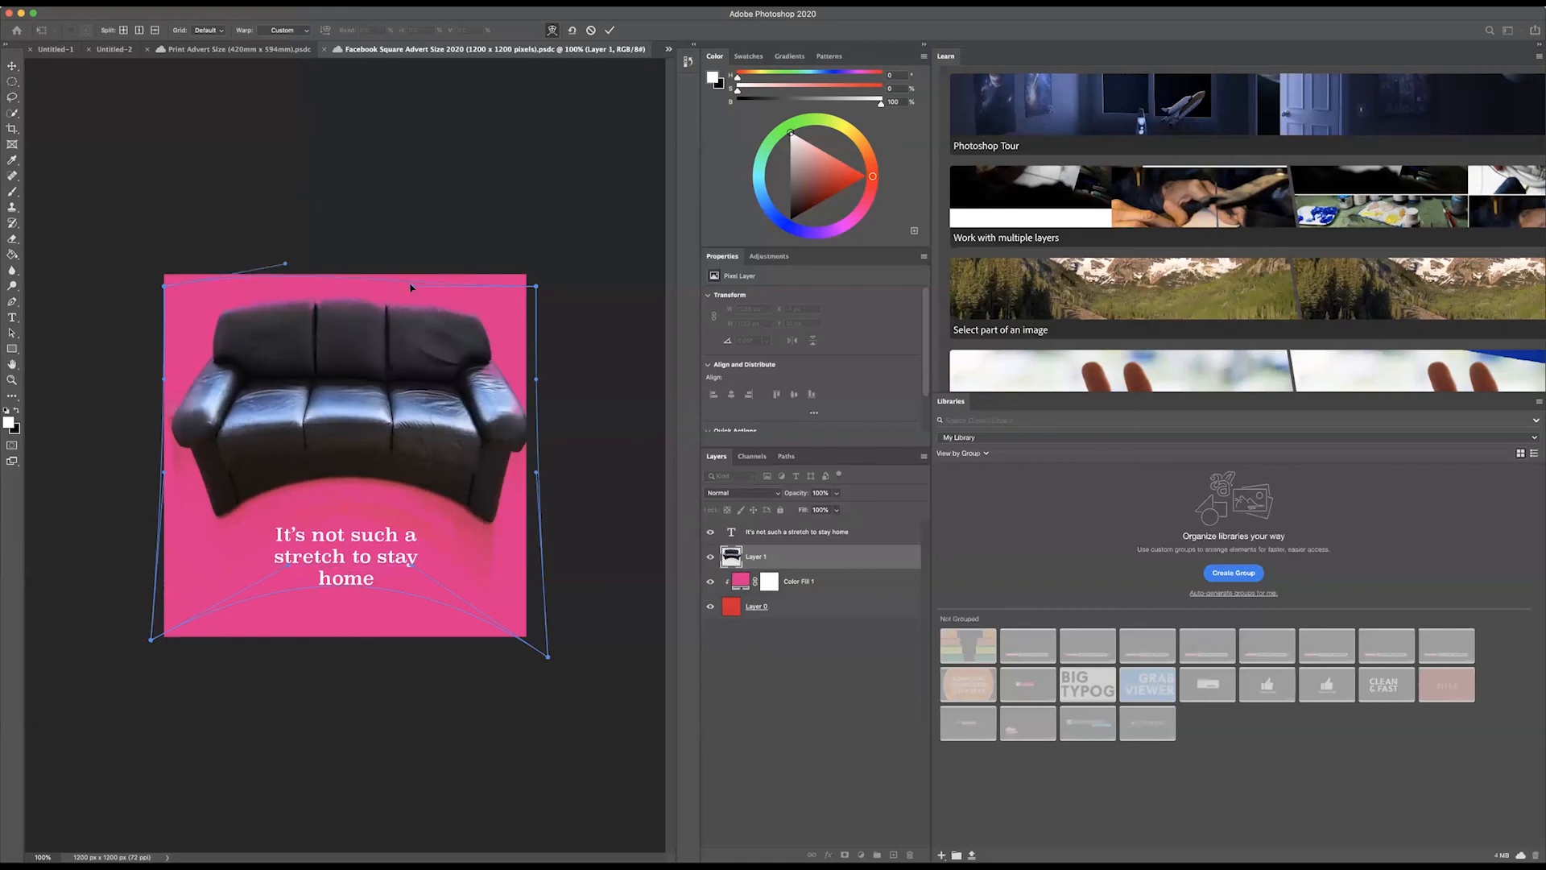
drag(410, 287, 409, 258)
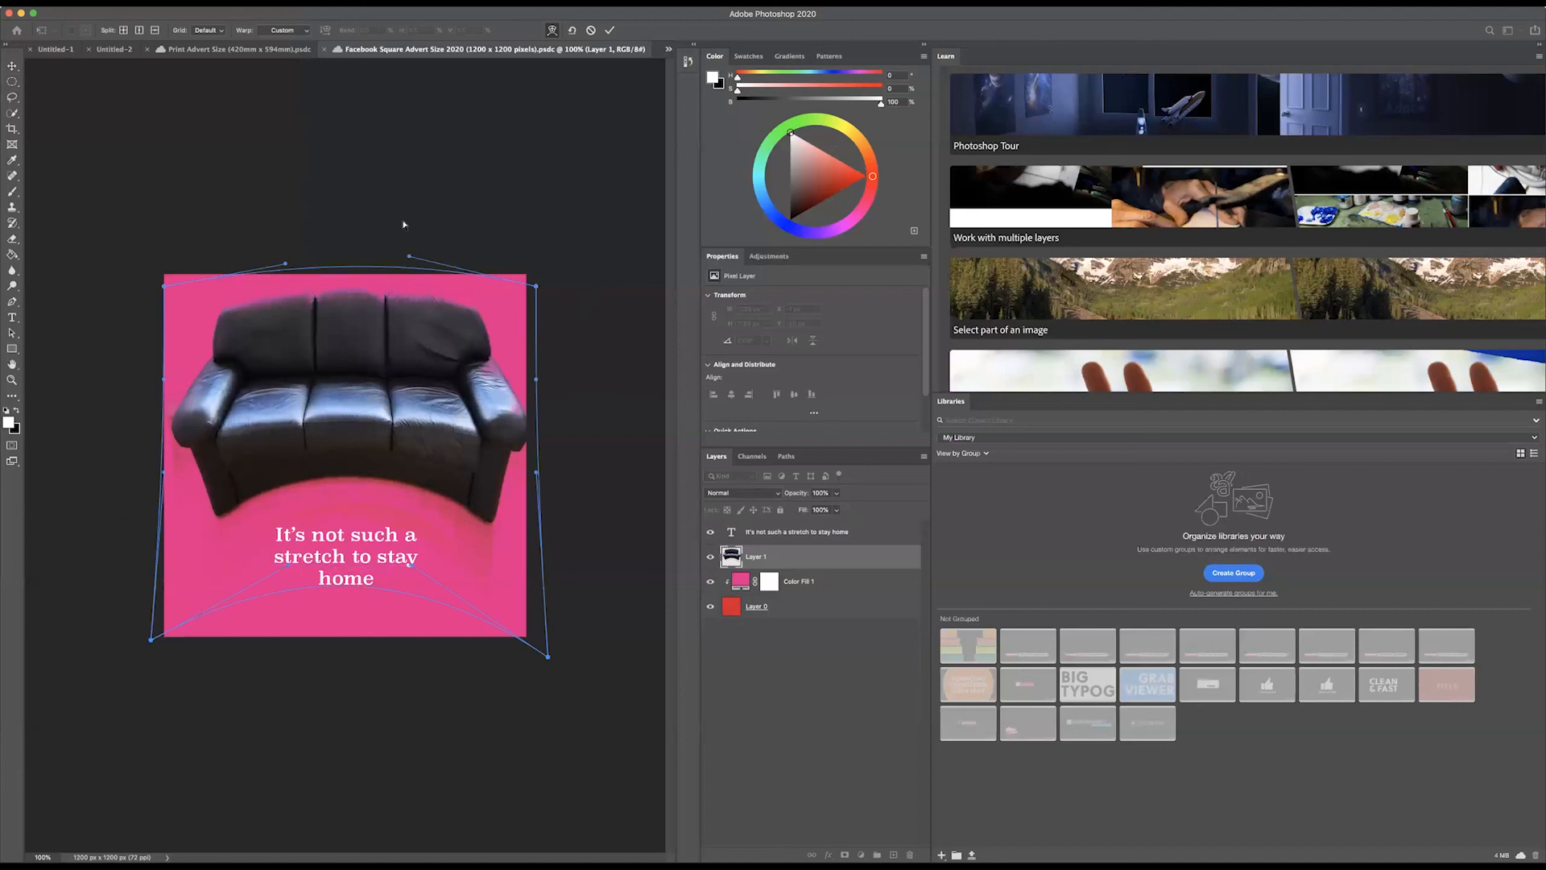
drag(411, 258, 409, 267)
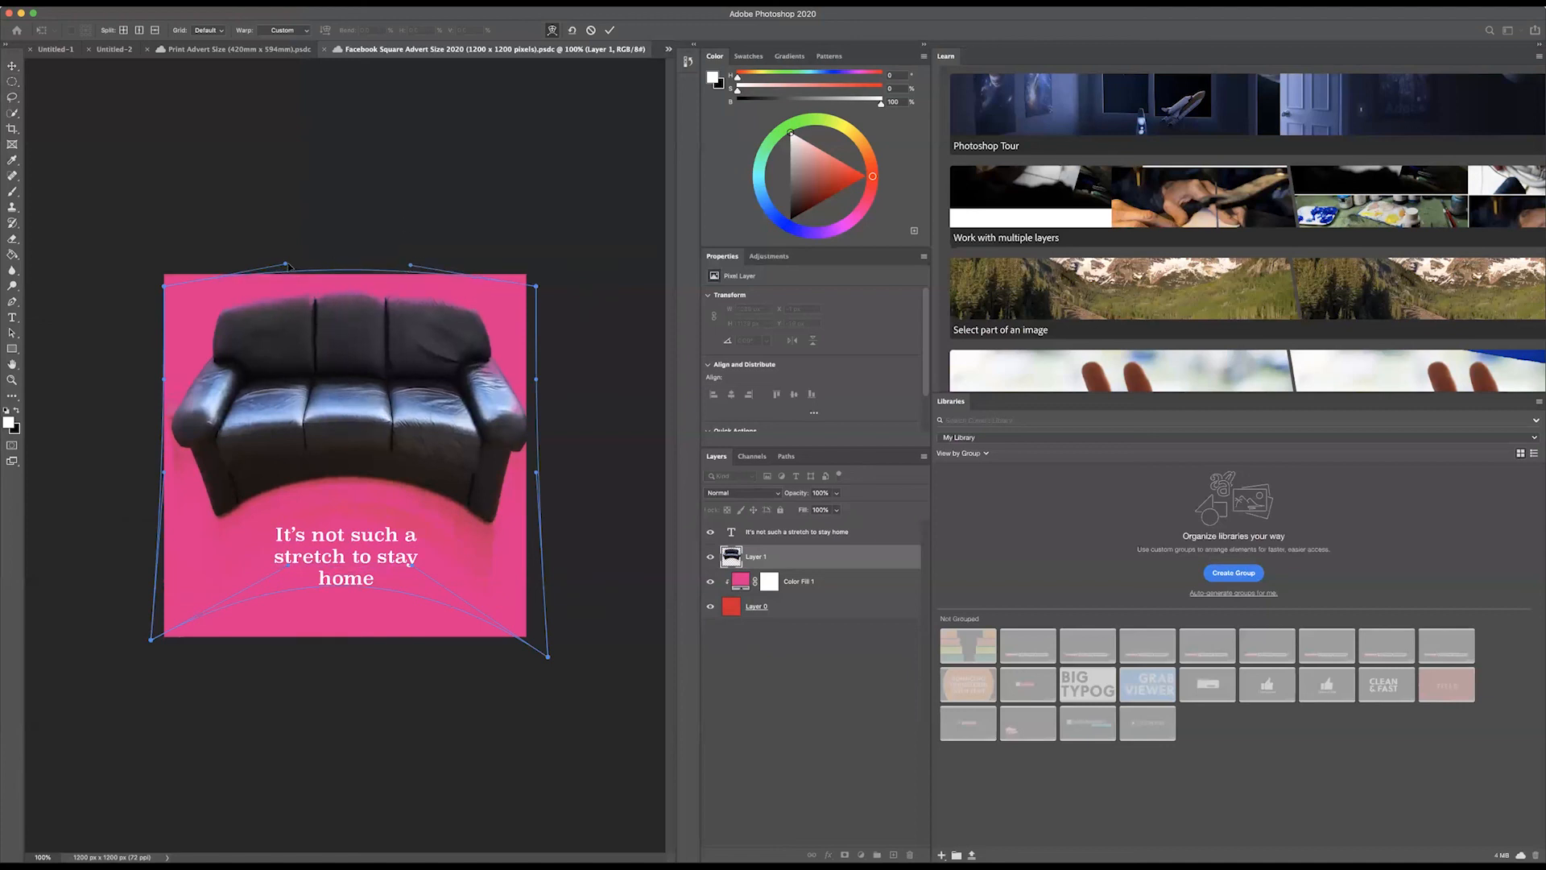
drag(285, 268, 288, 274)
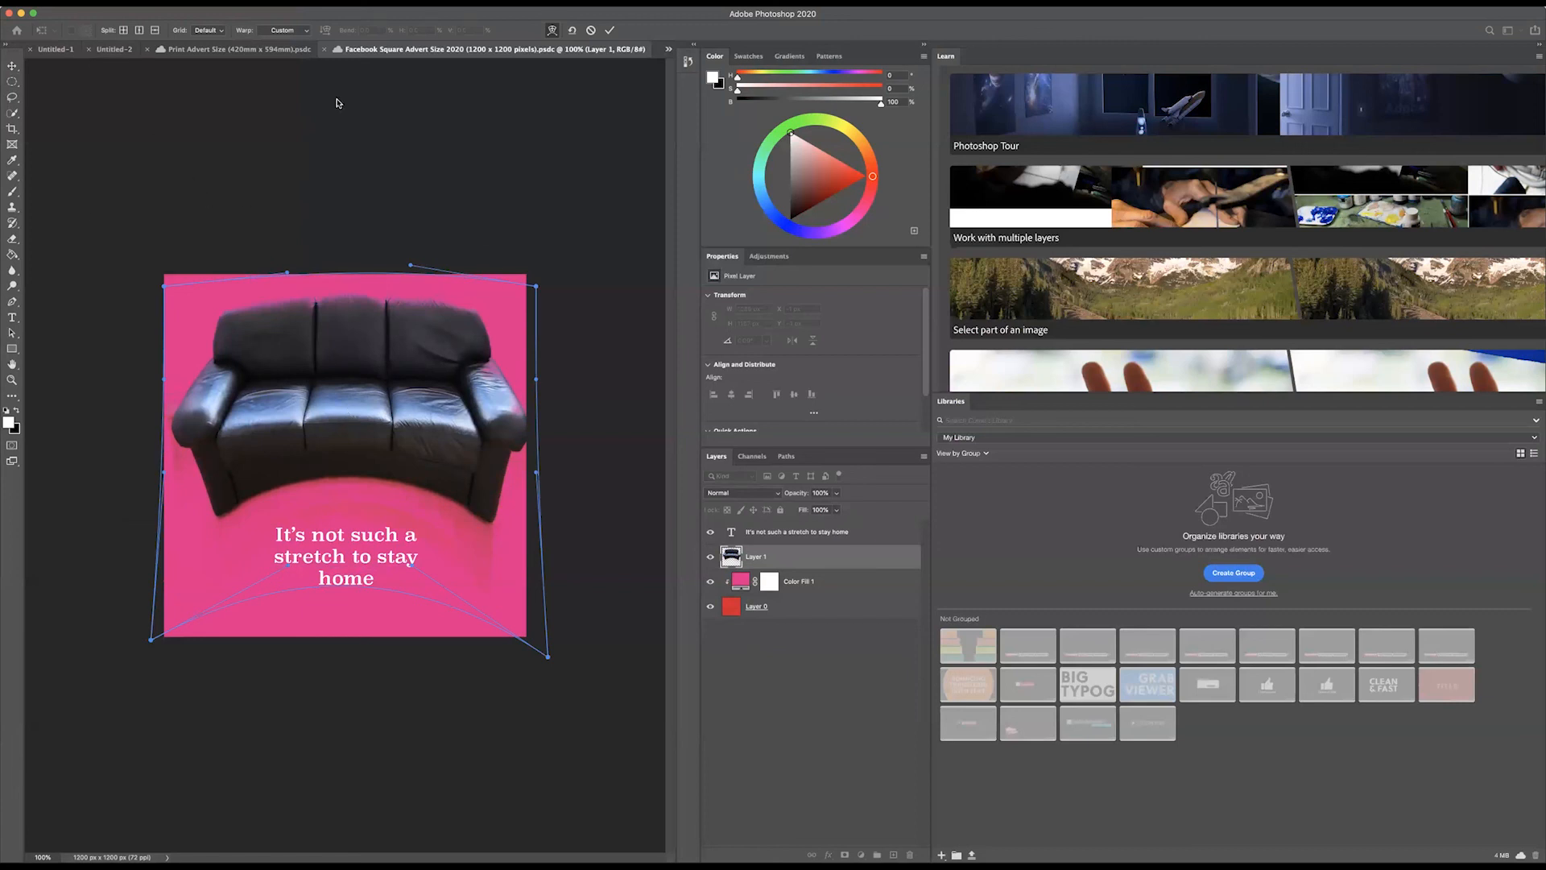
key(Return)
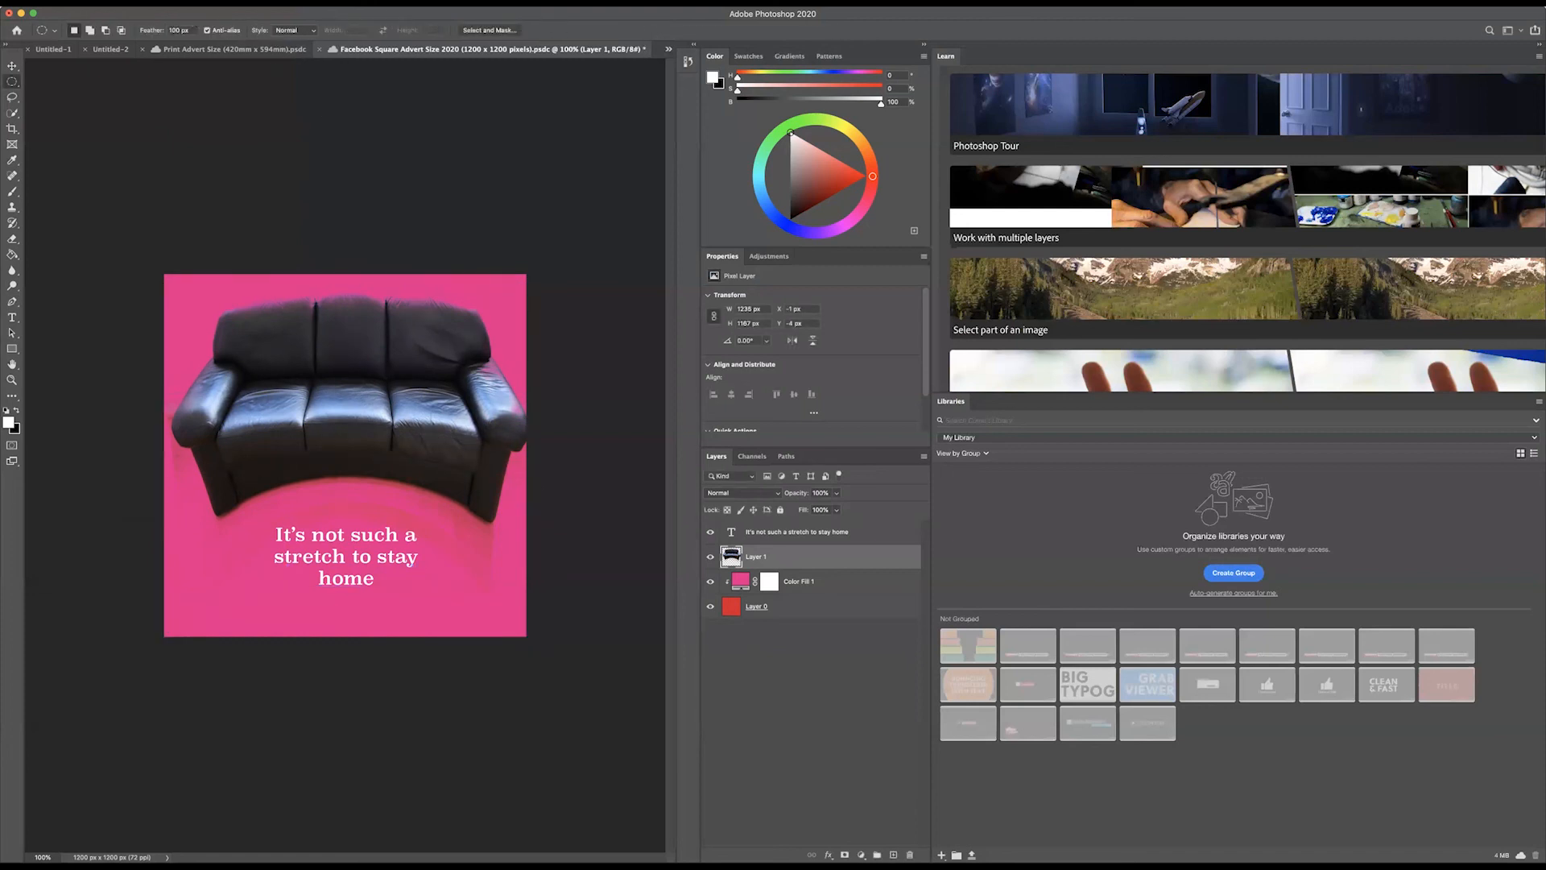
Step: Browse the built-in Learn tutorials, including the lessons in the Fix a photo category
scroll(1335, 257, up, 1)
scroll(1293, 260, down, 5)
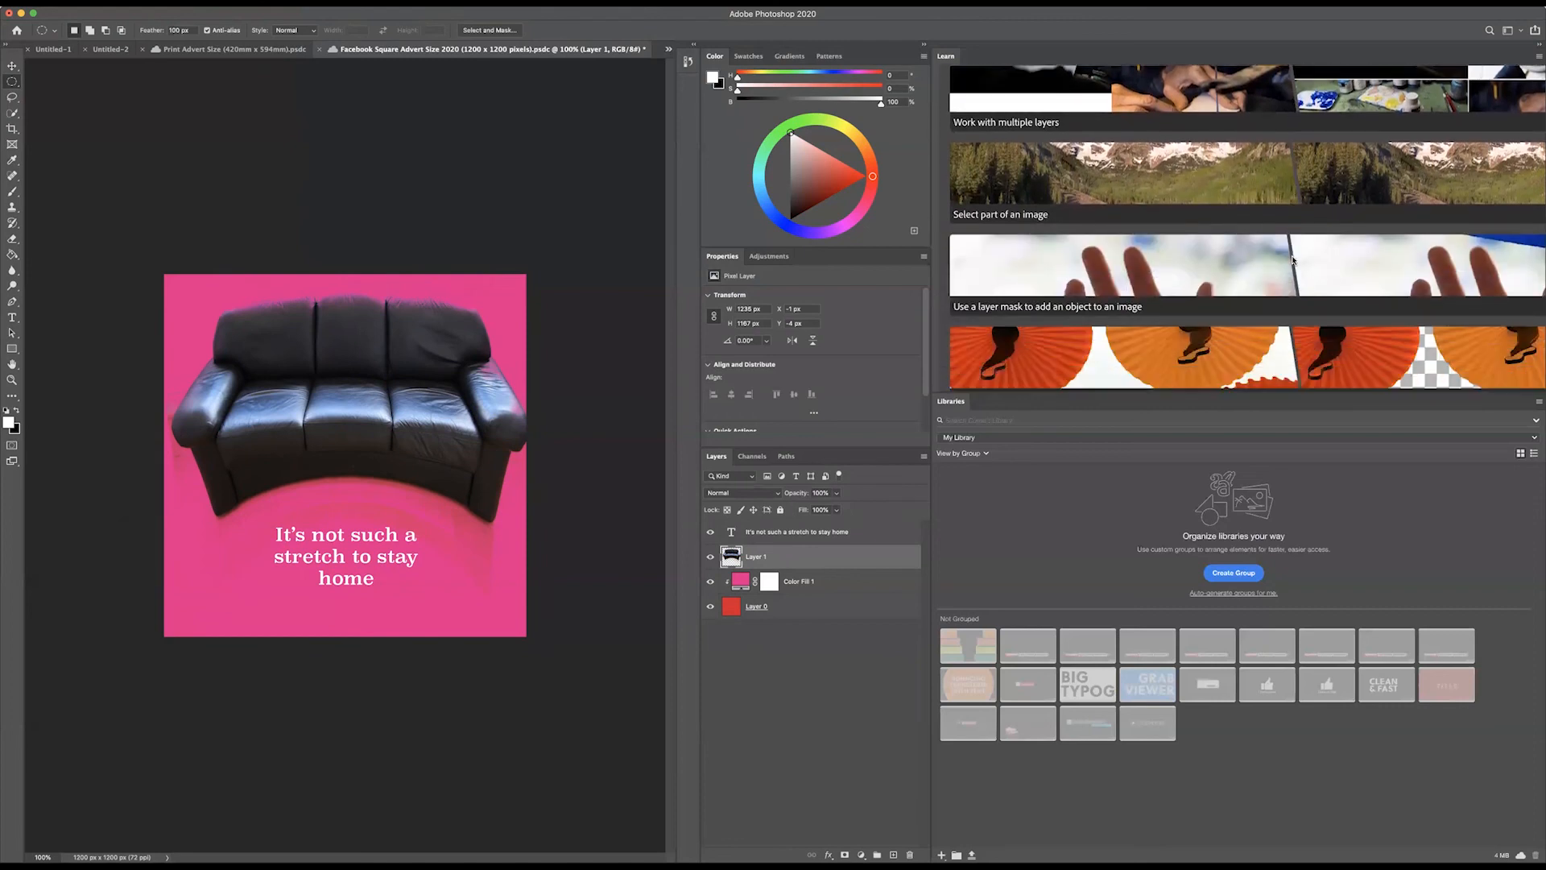
scroll(1293, 260, up, 3)
scroll(1293, 260, down, 2)
scroll(1293, 260, down, 2)
scroll(1288, 265, up, 5)
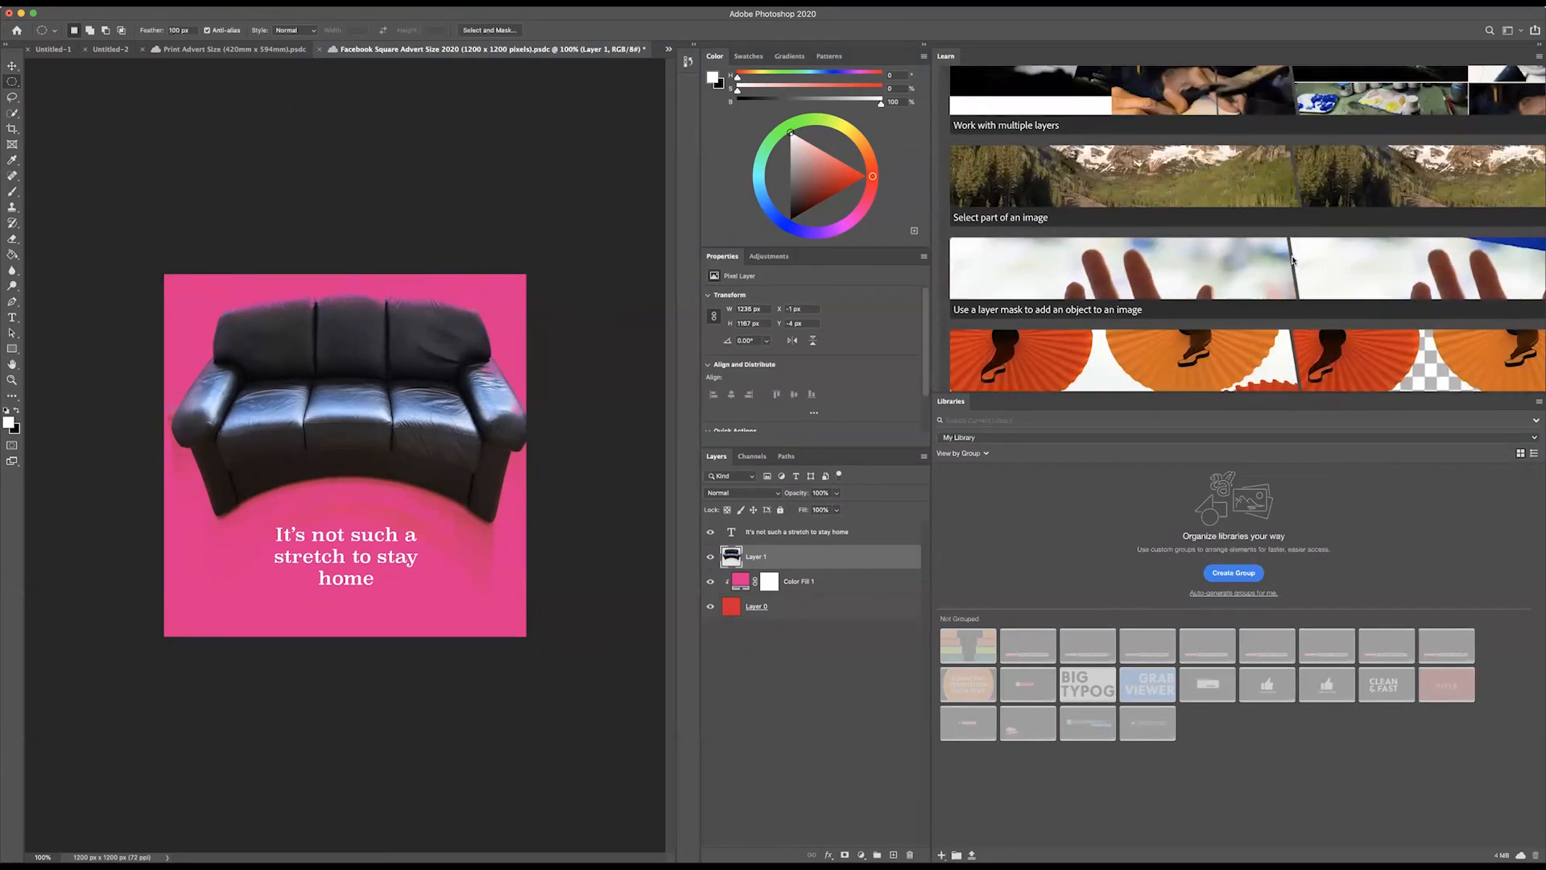
scroll(1238, 317, down, 4)
click(1051, 259)
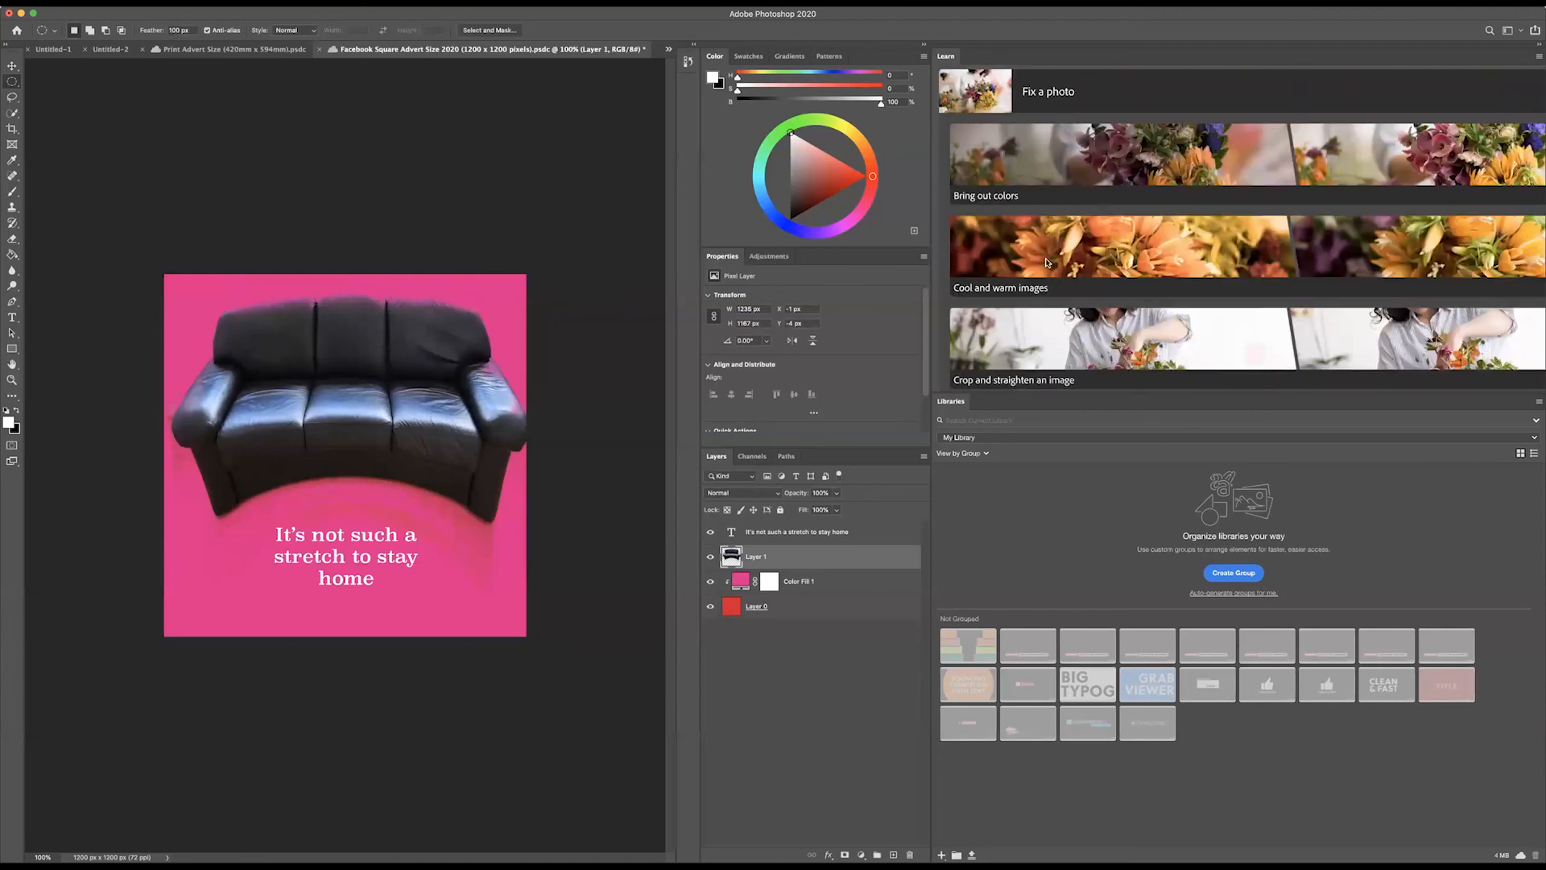
scroll(1116, 307, down, 3)
scroll(1117, 306, down, 4)
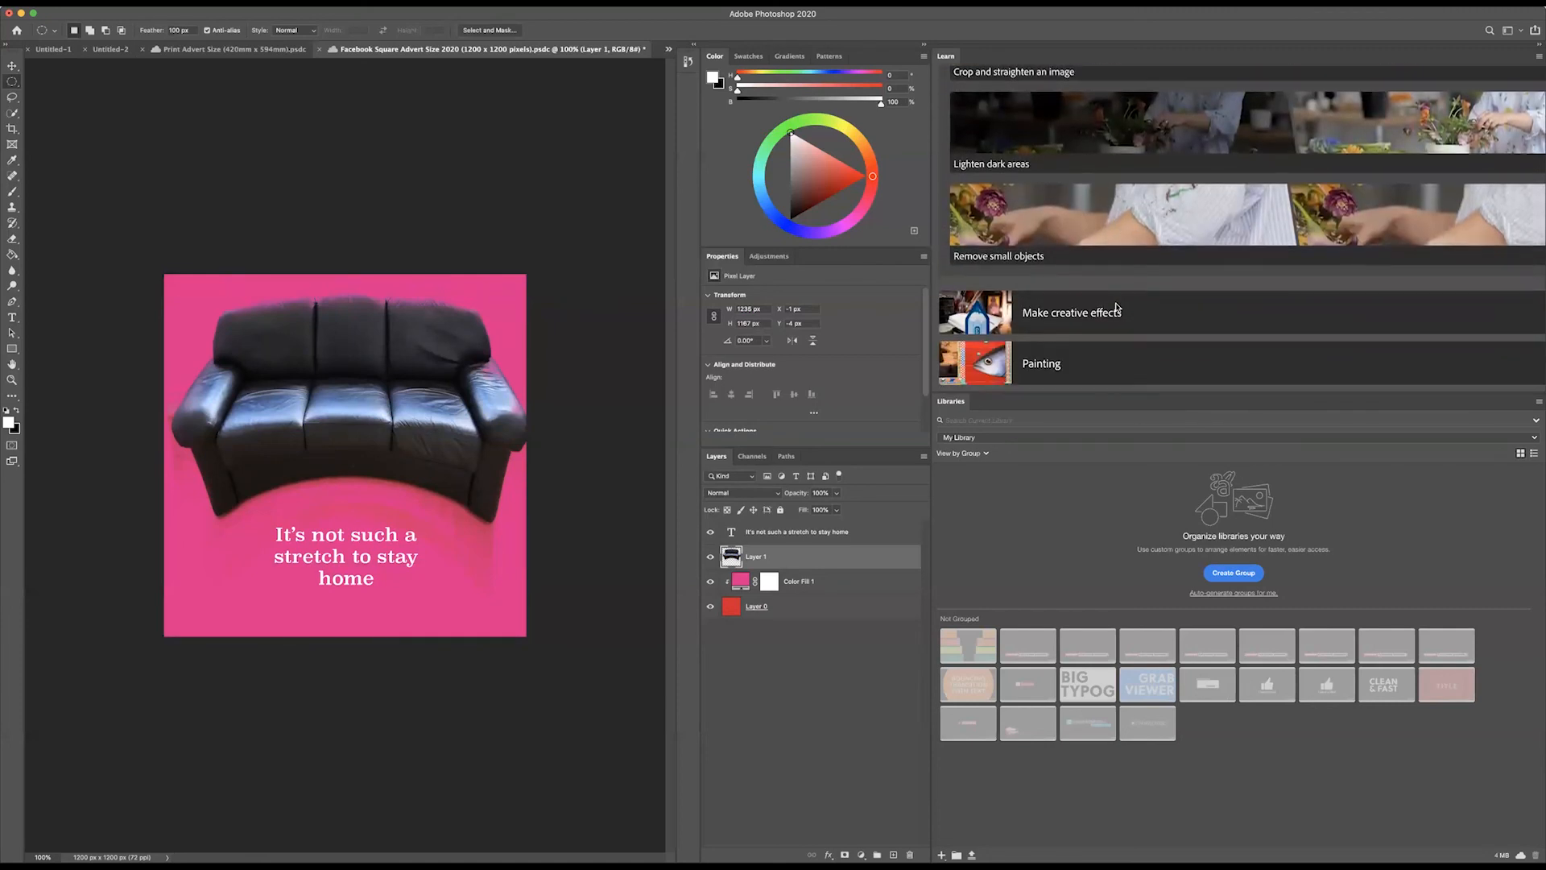